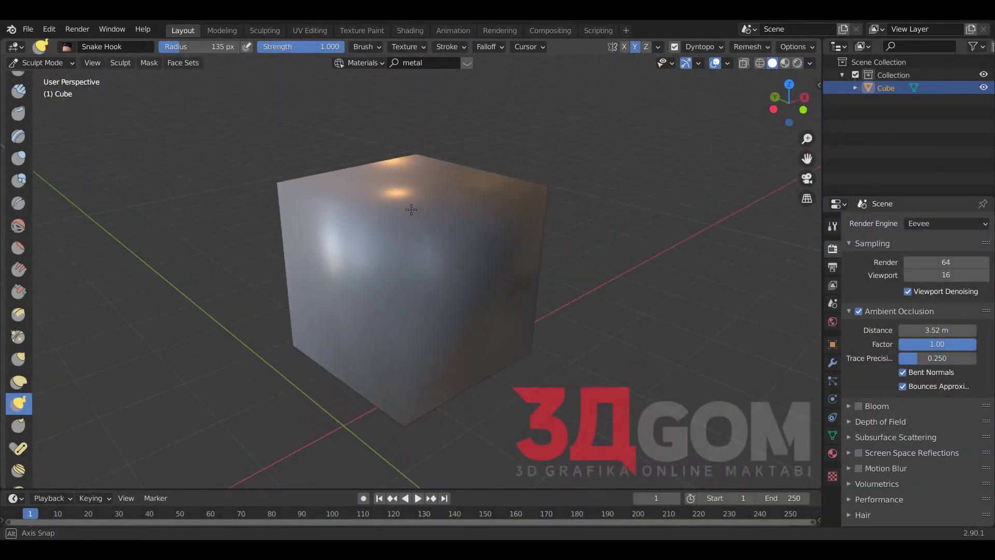
Inspect the cube by zooming, orbiting and toggling between wireframe and solid shading.
scroll(411, 210, up, 2)
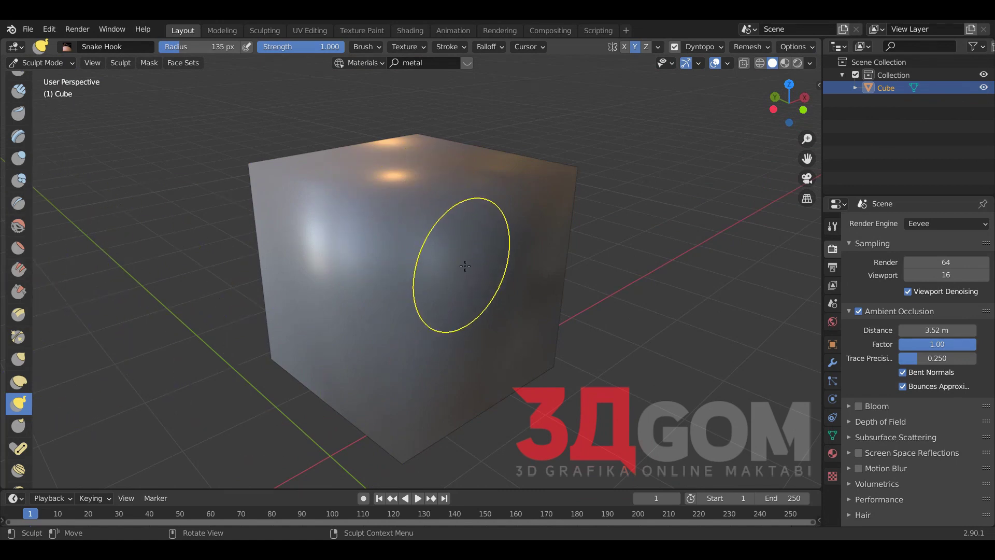
scroll(465, 266, down, 3)
scroll(418, 245, down, 2)
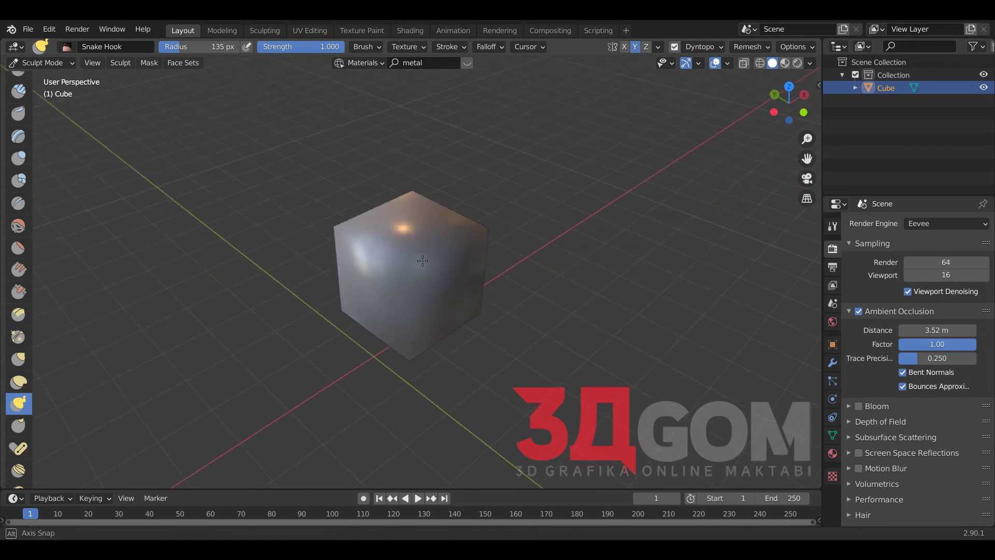
scroll(417, 245, up, 2)
mouse_move(411, 267)
middle_down()
mouse_move(455, 258)
mouse_move(439, 193)
mouse_move(421, 213)
mouse_move(427, 231)
middle_up()
key(shift+z)
key(shift+z)
key(shift+z)
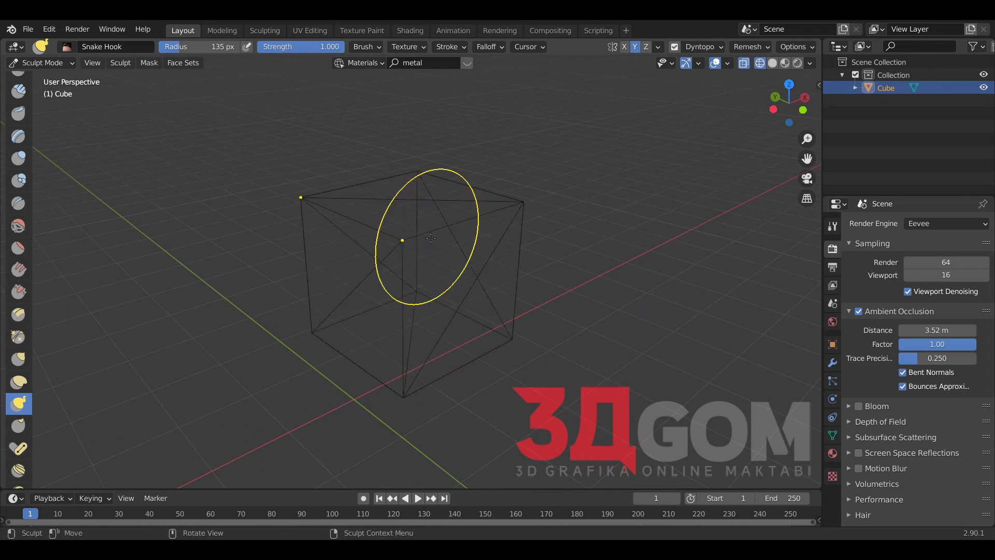
key(shift+z)
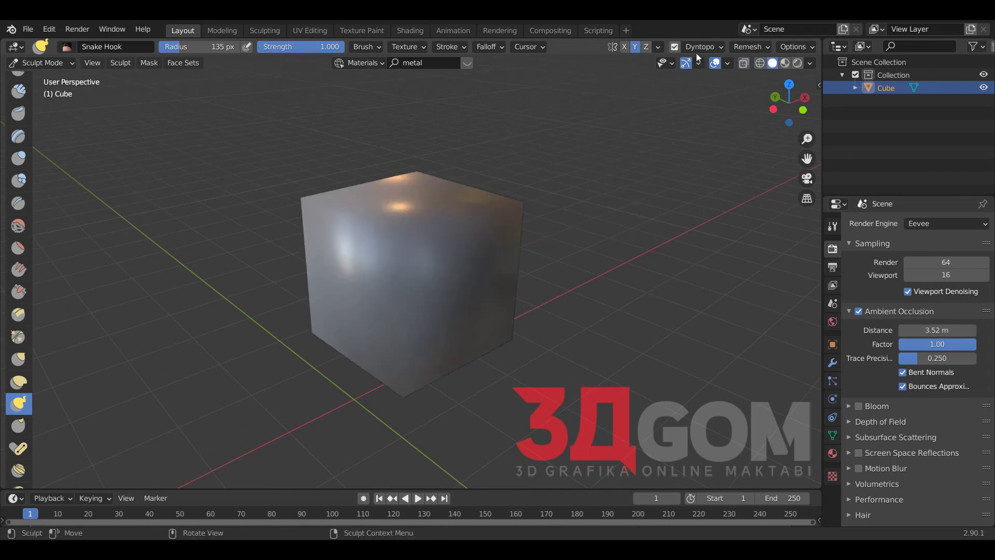
click(697, 47)
key(shift+z)
Try Snake Hook swirl and horseshoe pulls on the cube, then undo back to the plain cube.
drag(395, 248, 429, 261)
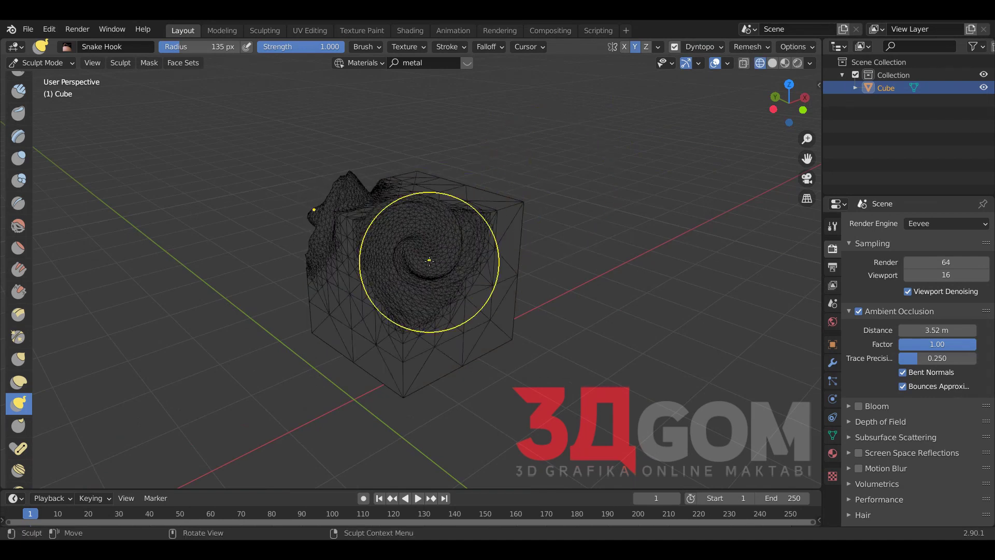
middle_drag(431, 258, 513, 294)
key(ctrl+z)
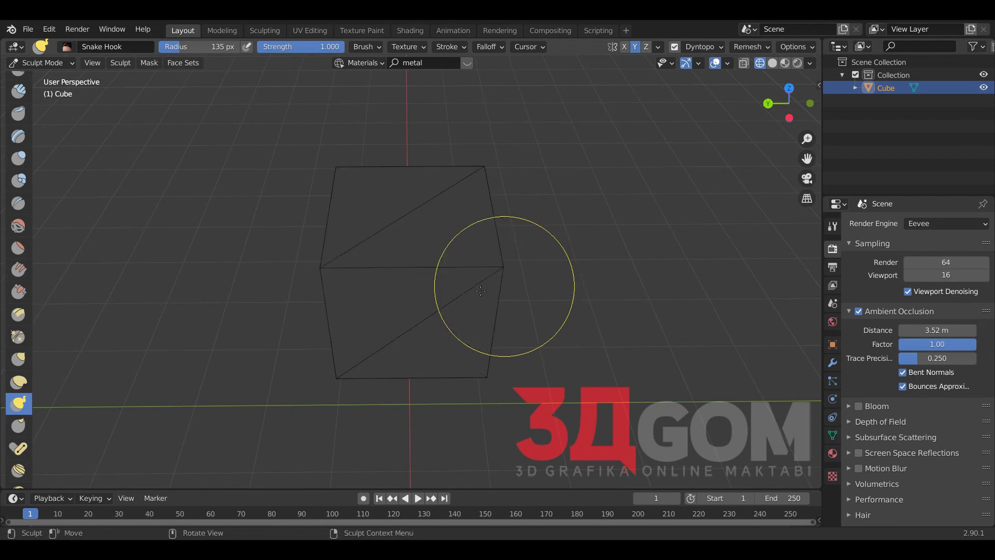
mouse_move(441, 288)
mouse_down()
mouse_move(462, 275)
mouse_move(463, 117)
mouse_up()
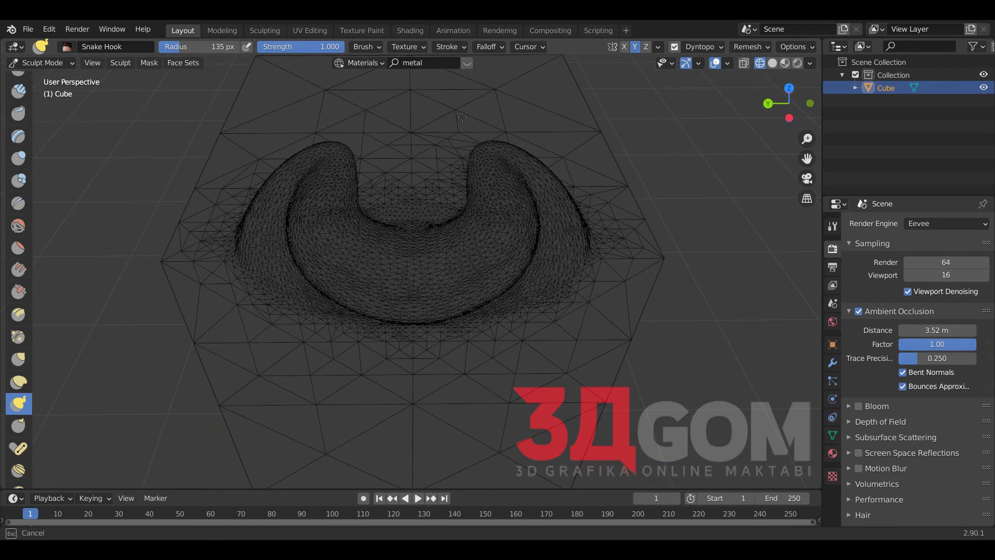
drag(413, 209, 445, 256)
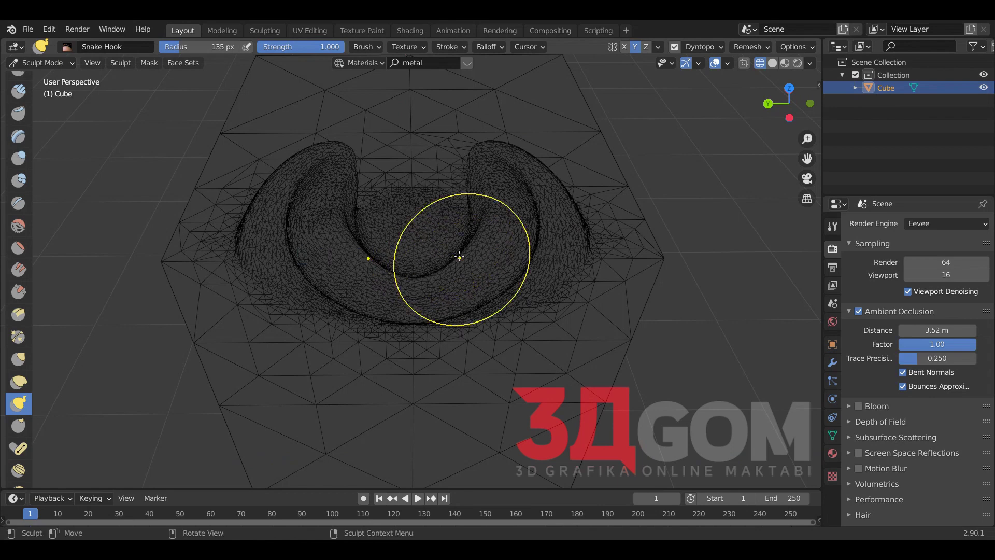
key(shift+z)
middle_drag(459, 256, 360, 263)
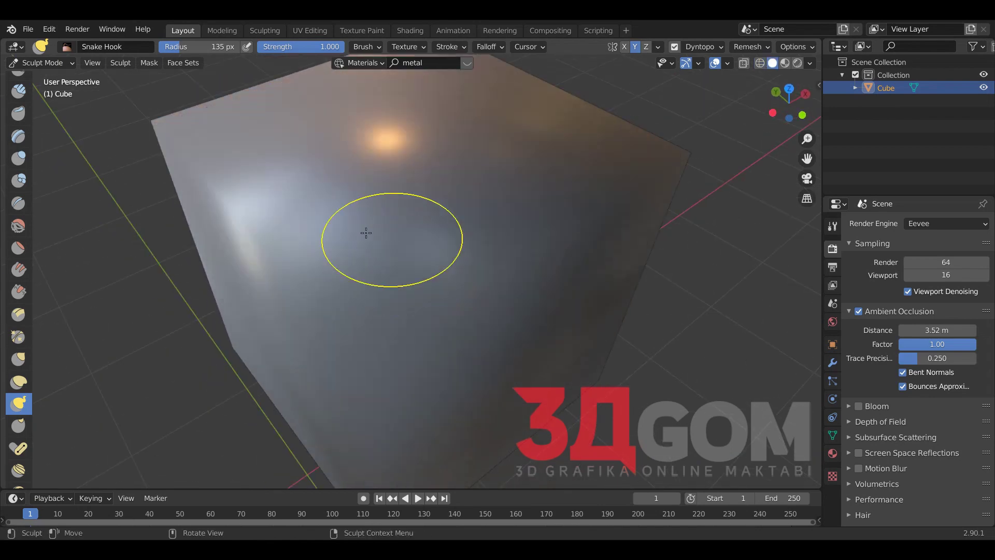
key(shift+z)
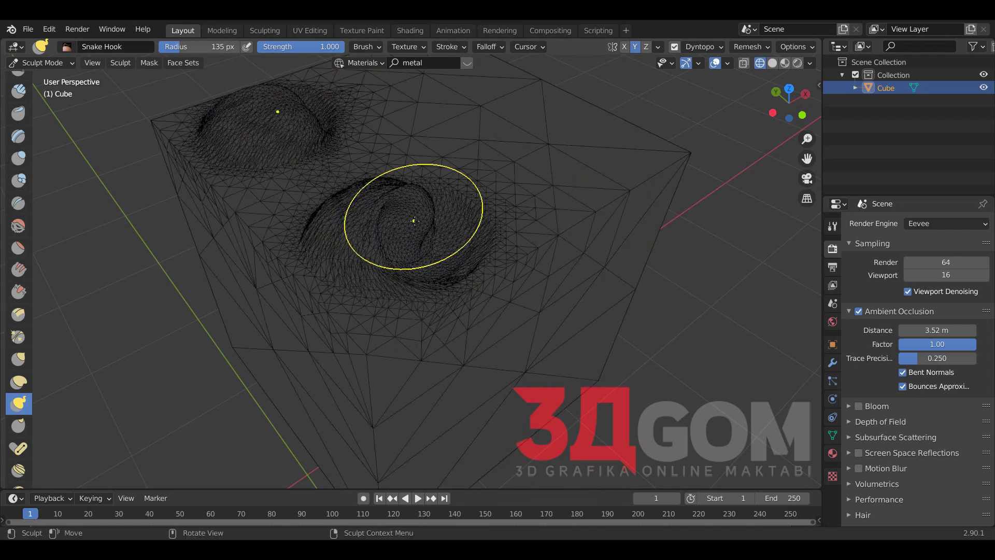
key(ctrl+z)
key(ctrl+z)
key(shift+z)
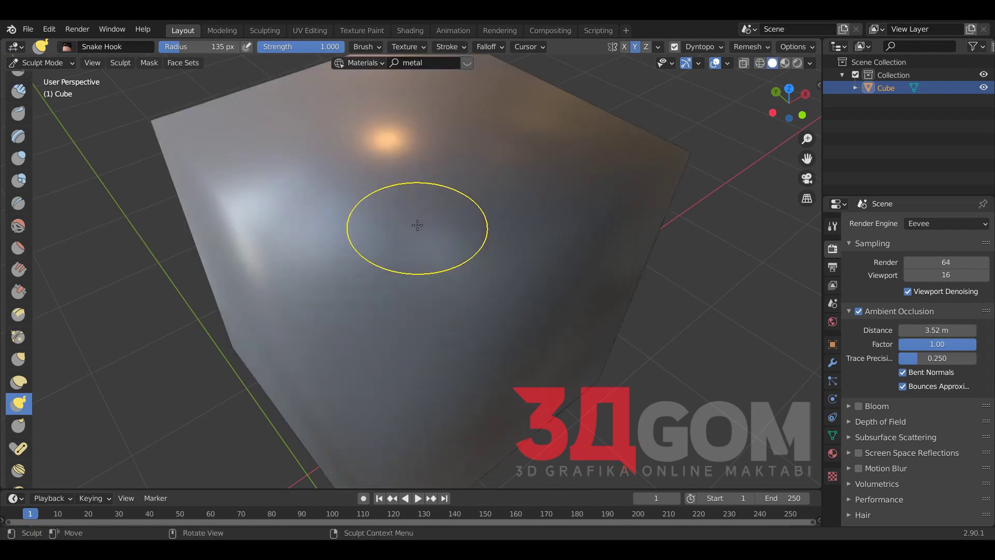
Resize the brush radius to 241 px and pick a falloff curve preset.
key(f)
click(429, 229)
middle_drag(429, 230, 344, 231)
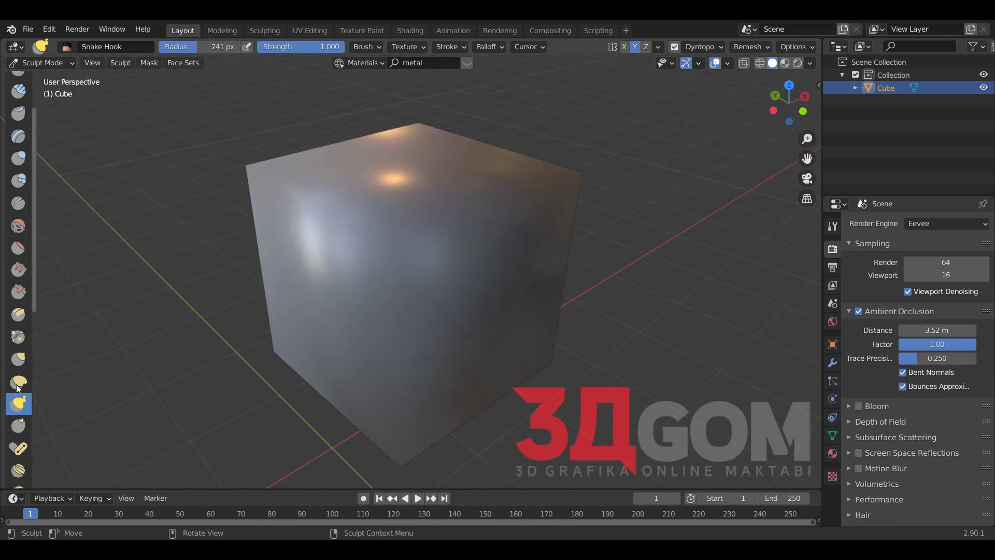
click(500, 47)
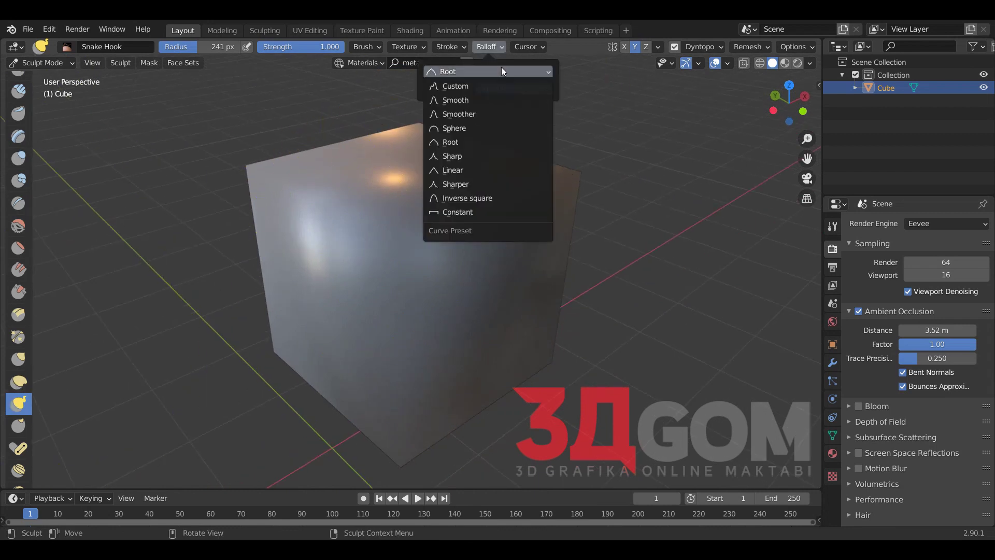
click(471, 115)
Pull a test lobe from the cube's top edge, then switch the falloff curve to Root.
mouse_move(401, 241)
mouse_down()
mouse_move(351, 211)
mouse_move(383, 229)
mouse_move(374, 216)
mouse_up()
middle_drag(373, 216, 413, 243)
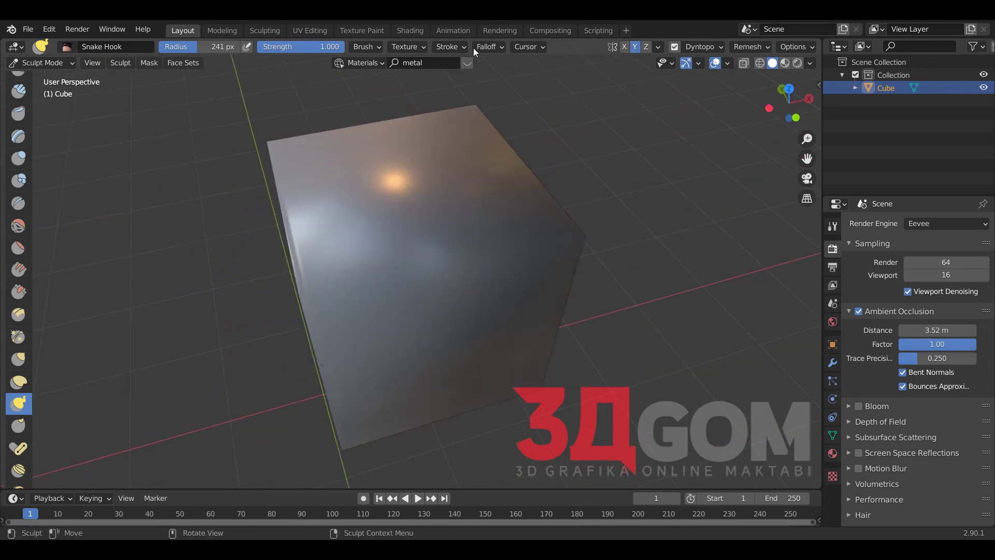
click(475, 47)
click(482, 70)
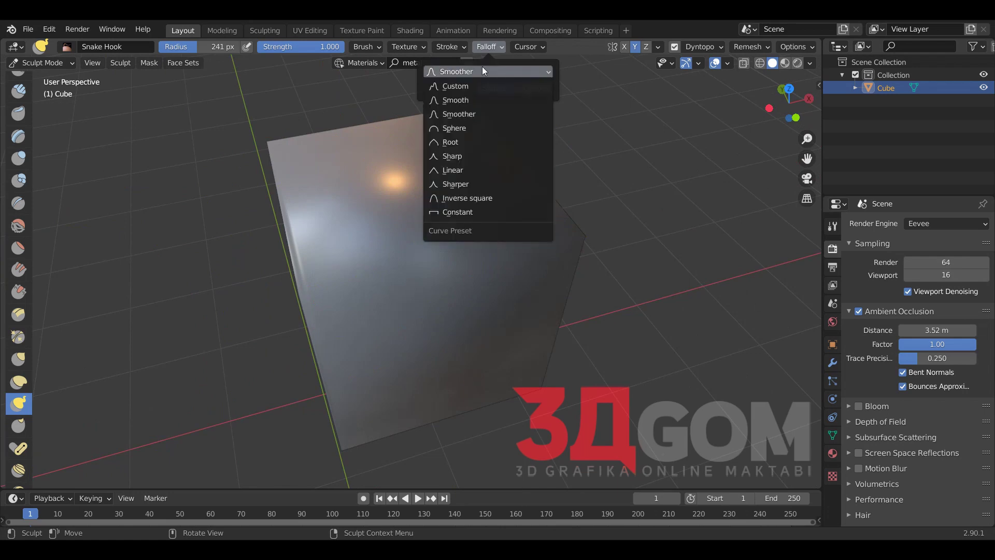
click(459, 142)
Pull large curls from the cube's top edge with Root falloff, then undo to the plain cube.
drag(367, 264, 373, 225)
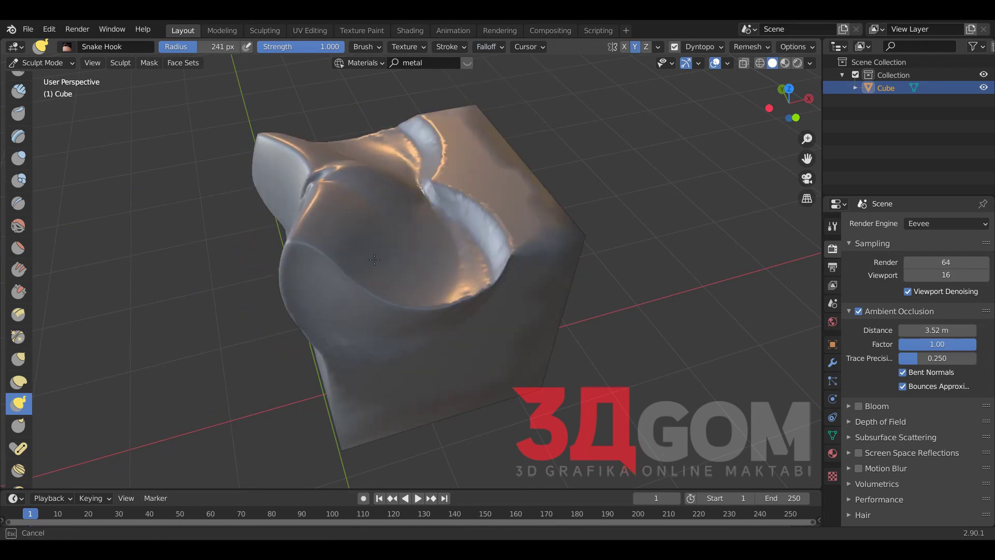
key(ctrl+z)
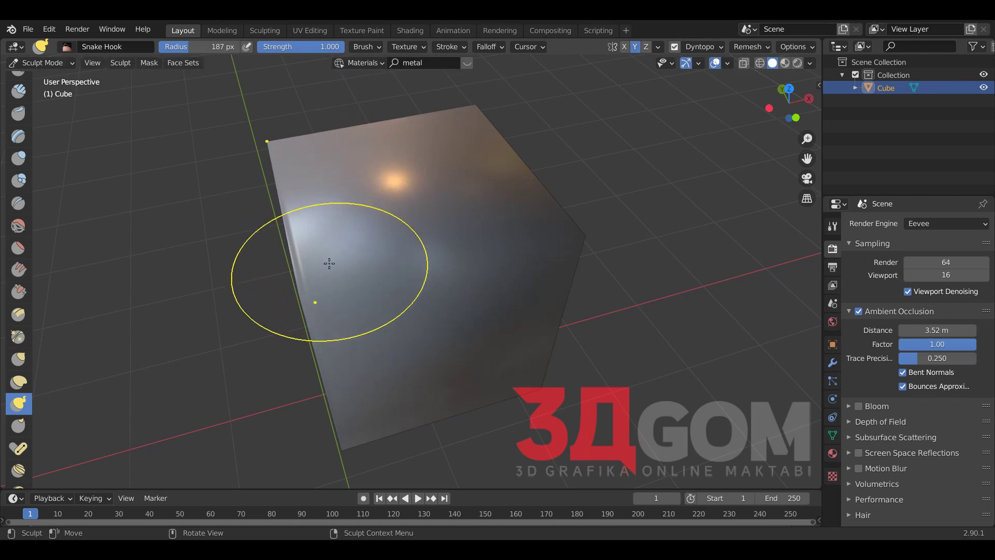
mouse_move(329, 262)
mouse_down()
mouse_move(318, 245)
mouse_move(328, 239)
mouse_up()
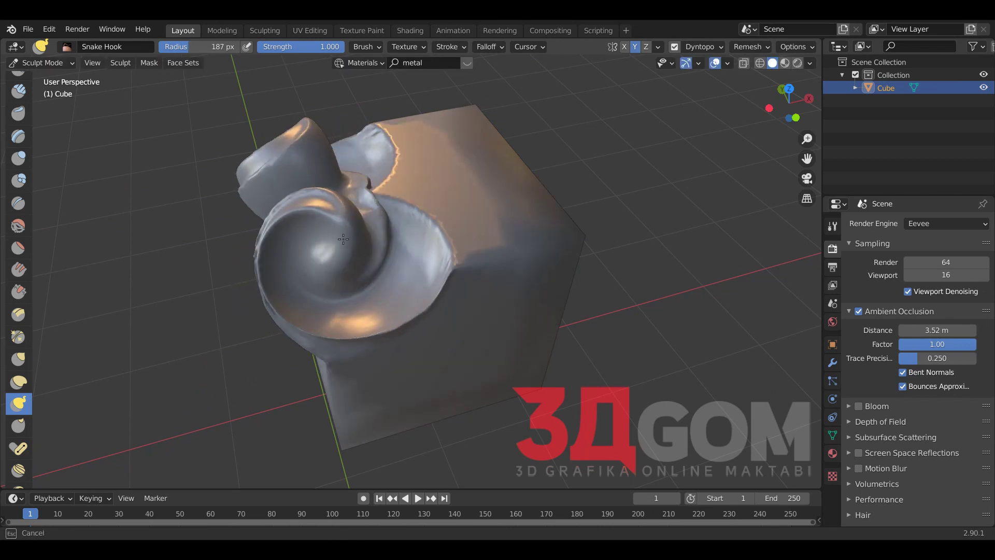
middle_drag(328, 239, 409, 192)
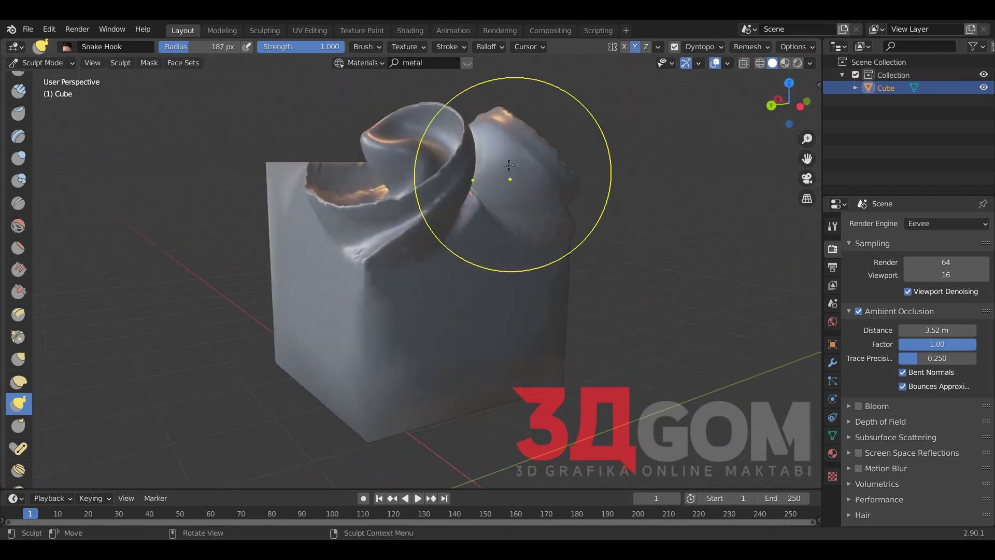
key(ctrl+z)
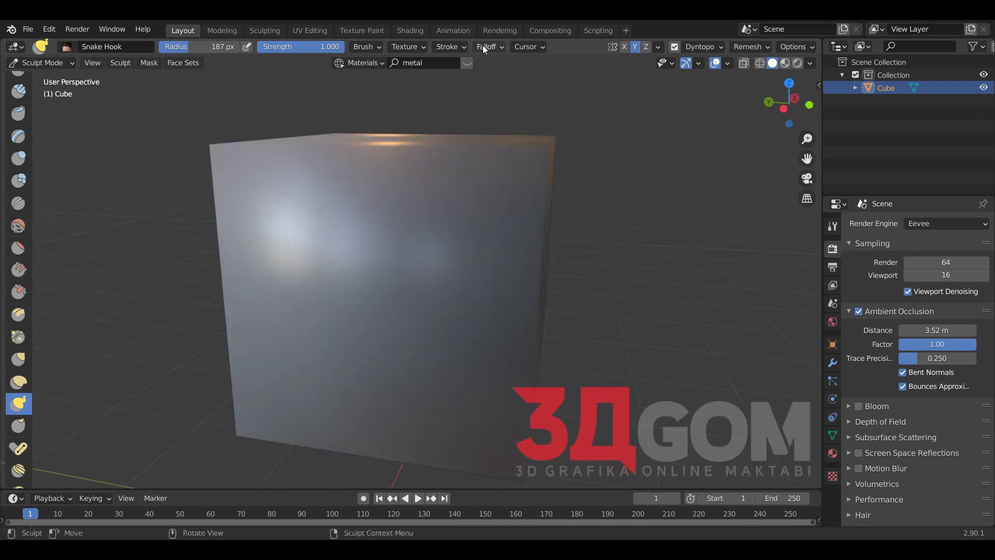
Pick a different falloff preset and curl the cube's top-left edge into a swirl, then undo it.
click(483, 48)
click(462, 113)
middle_drag(507, 155, 464, 199)
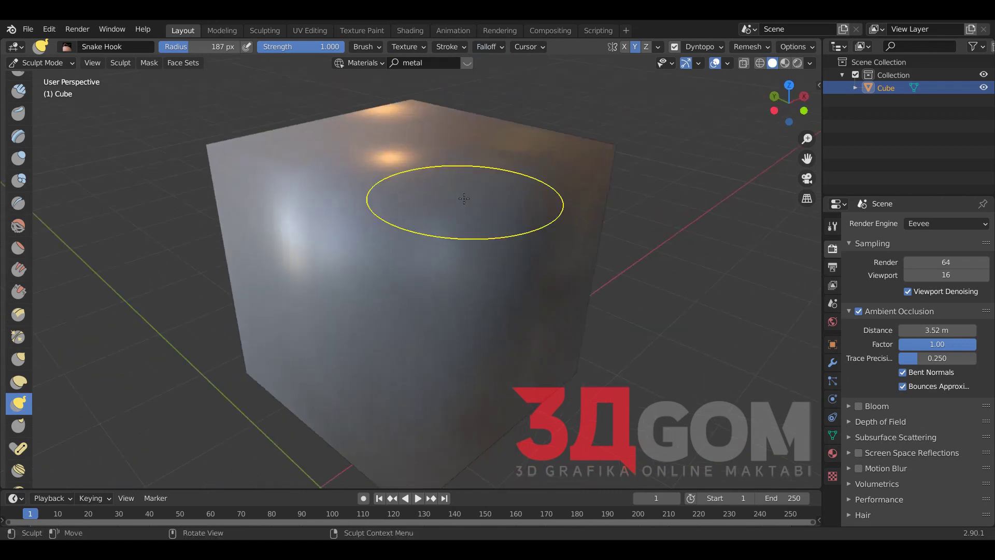
drag(464, 198, 444, 197)
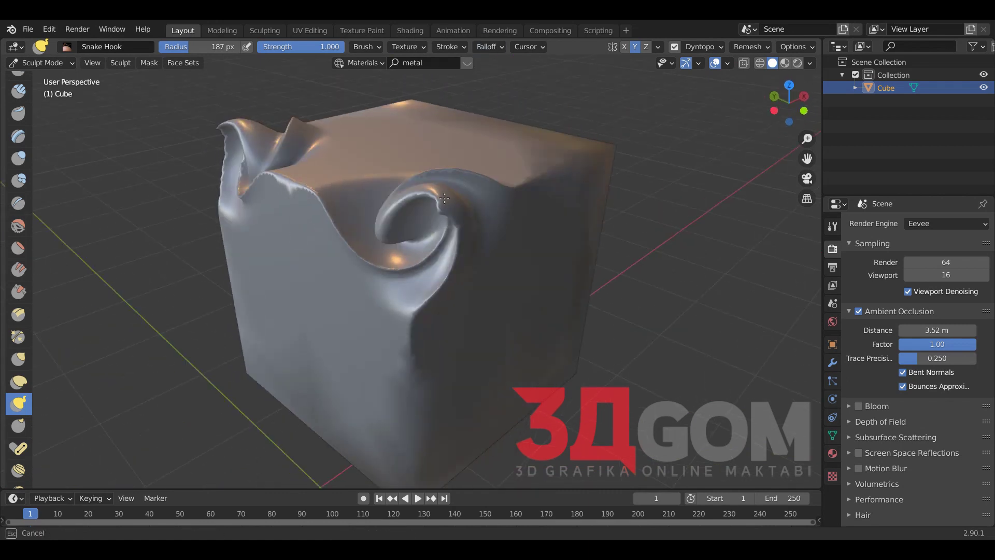
mouse_move(445, 197)
mouse_down()
mouse_move(417, 219)
mouse_move(467, 253)
mouse_up()
key(ctrl+z)
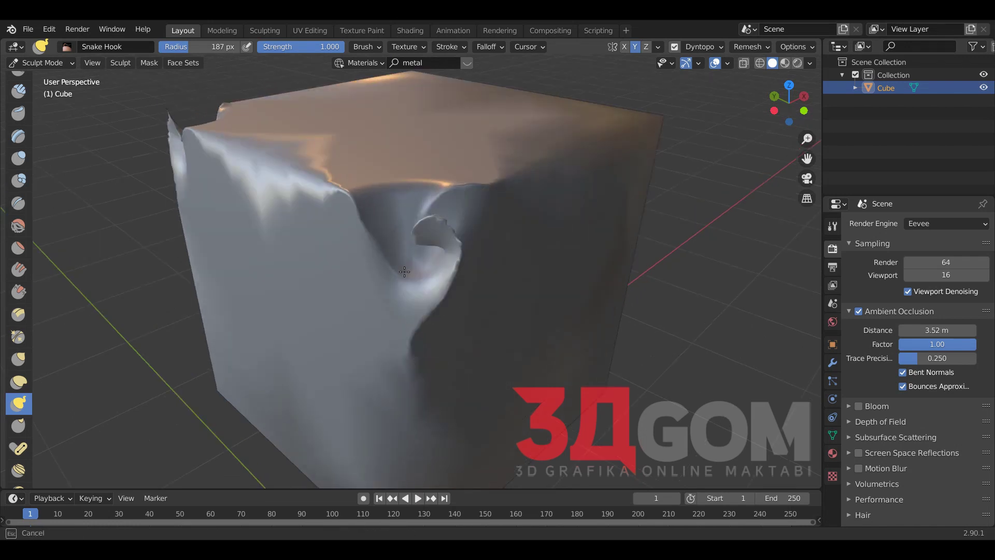
Enlarge the brush radius to 237 px, pull a test wave from the top edge, and undo it.
key(ctrl+z)
mouse_move(410, 171)
mouse_down()
mouse_move(446, 245)
mouse_move(438, 223)
mouse_up()
key(ctrl+z)
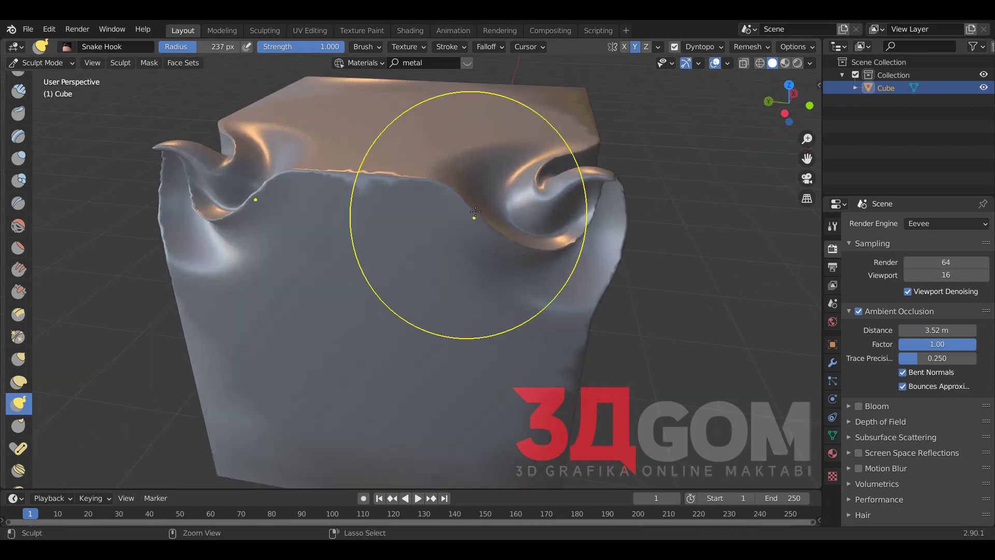
key(ctrl+z)
middle_drag(445, 223, 458, 214)
Curl the top edge into symmetric swirls and a deep spiral fold, then undo back to plain.
drag(457, 214, 473, 174)
middle_drag(474, 175, 387, 243)
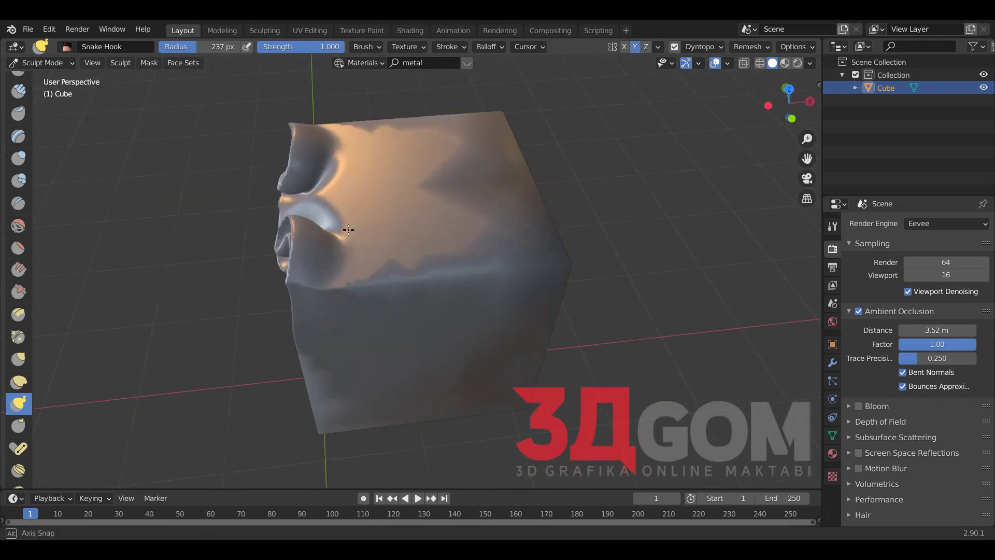
mouse_move(387, 242)
mouse_down()
mouse_move(411, 278)
mouse_move(432, 242)
mouse_move(378, 243)
mouse_up()
mouse_move(379, 244)
middle_down()
mouse_move(173, 215)
mouse_move(684, 275)
mouse_move(502, 273)
middle_up()
scroll(501, 274, up, 3)
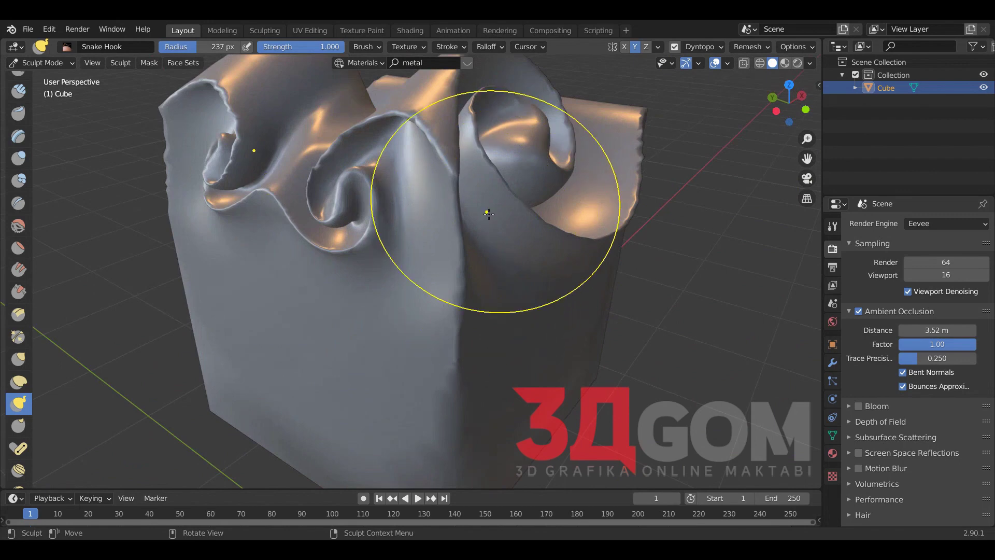
key(ctrl+z)
key(ctrl+z)
key(ctrl+z)
key(ctrl+z)
key(ctrl+z)
key(ctrl+z)
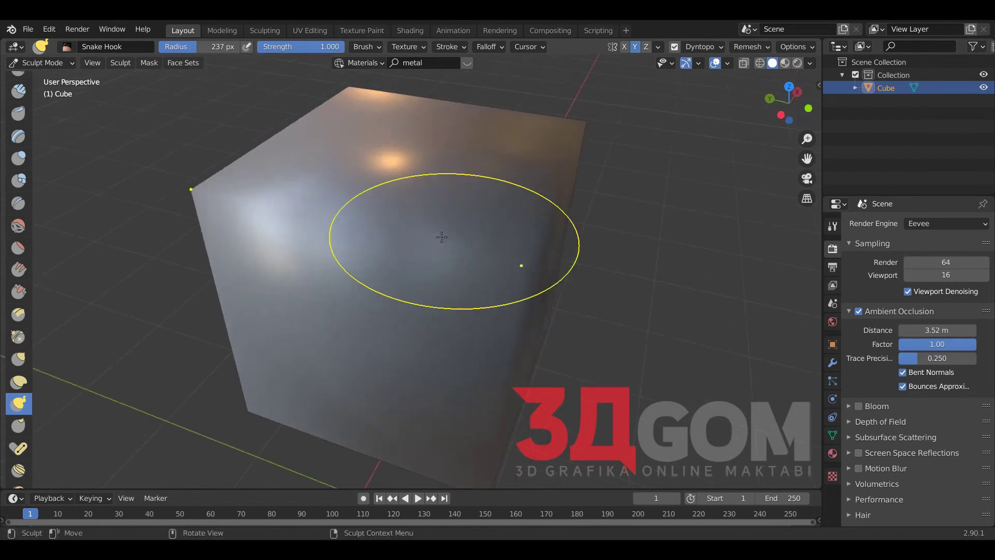
scroll(27, 139, up, 2)
Switch to the Blob brush and undo a test stroke on the cube.
scroll(27, 139, up, 2)
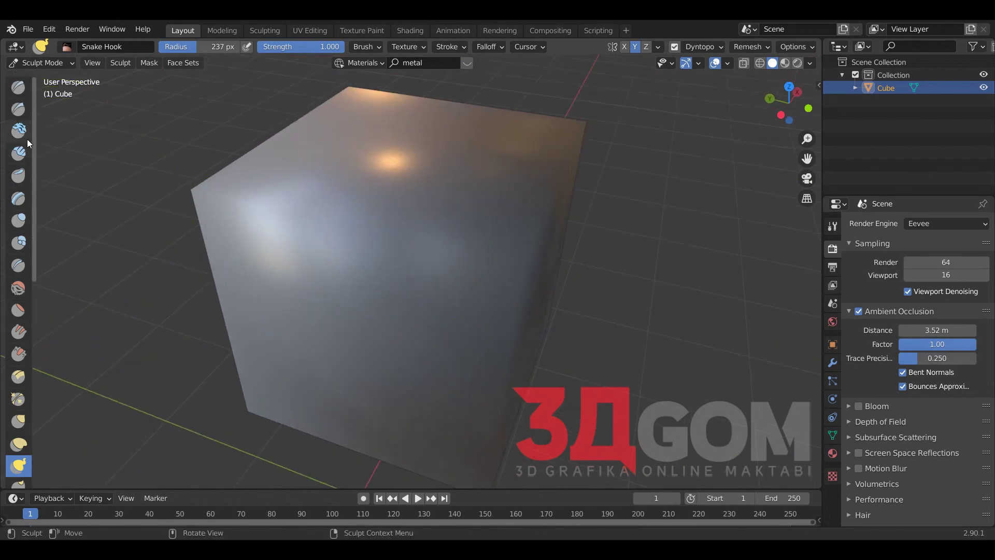
click(19, 87)
mouse_move(451, 290)
mouse_down()
mouse_move(466, 269)
mouse_move(356, 228)
mouse_up()
key(ctrl+z)
Sculpt waves along the cube's top front edge and left side, plus a rounded bulge near the top front.
mouse_move(356, 228)
middle_down()
mouse_move(301, 244)
mouse_move(209, 214)
middle_up()
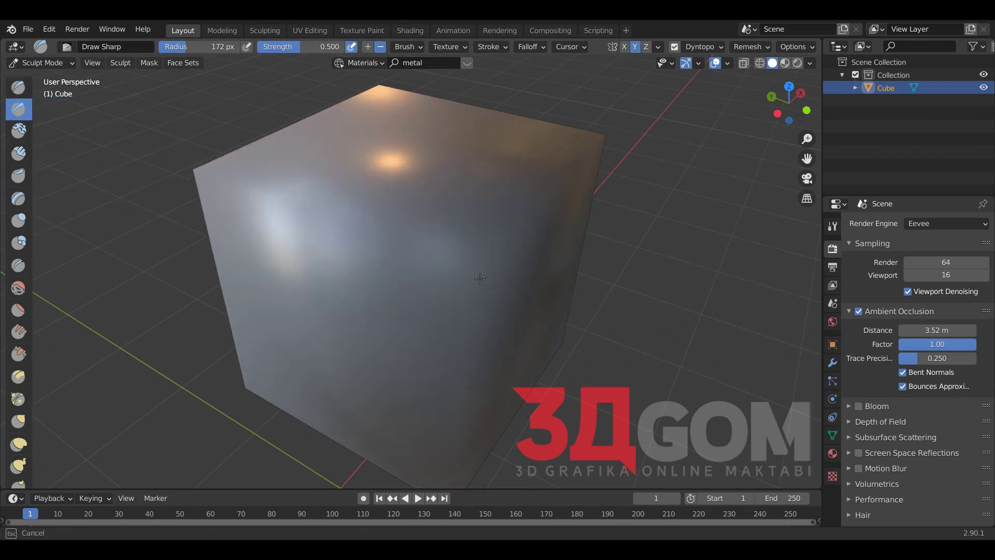
drag(462, 277, 149, 145)
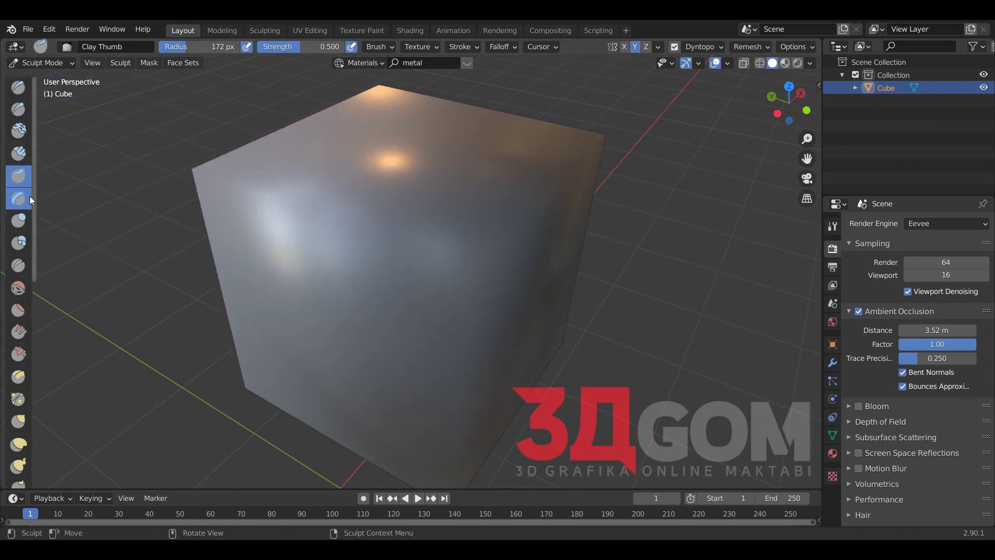
key(ctrl+z)
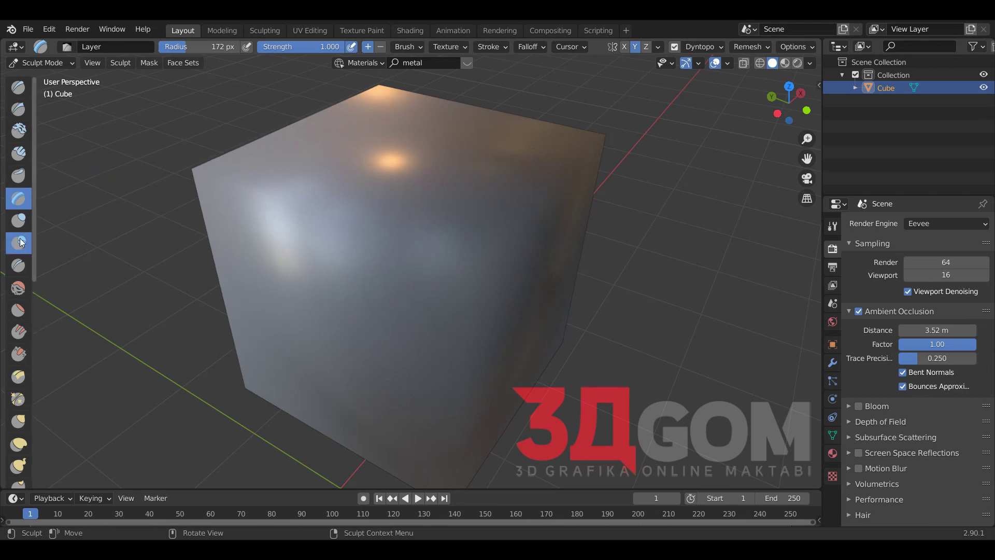
mouse_move(557, 261)
mouse_down()
mouse_move(466, 263)
mouse_move(382, 229)
mouse_up()
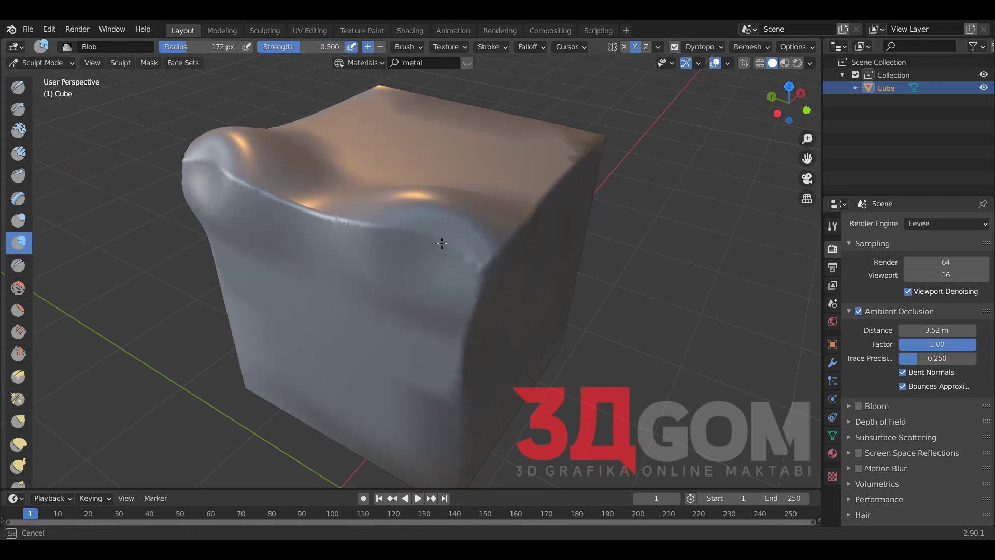
mouse_move(442, 243)
mouse_down()
mouse_move(425, 256)
mouse_move(467, 270)
mouse_up()
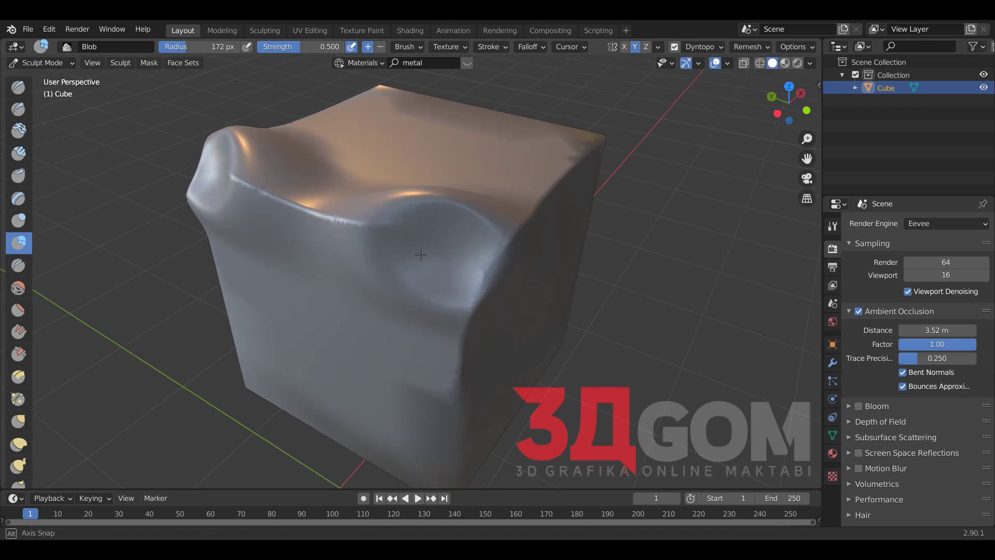
middle_drag(466, 270, 394, 259)
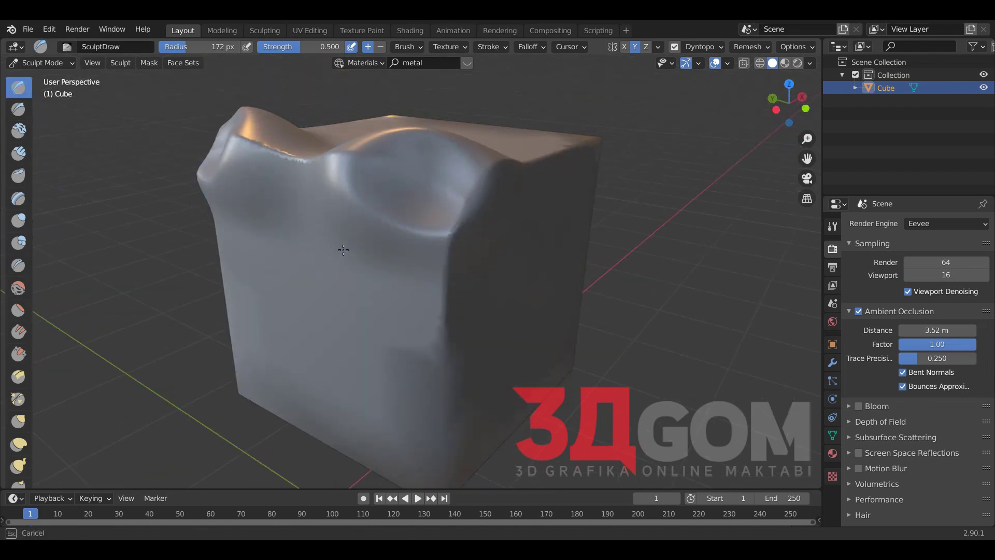
Shrink the brush radius to 110 px and set a Sharp falloff curve.
key(f)
click(428, 106)
click(527, 47)
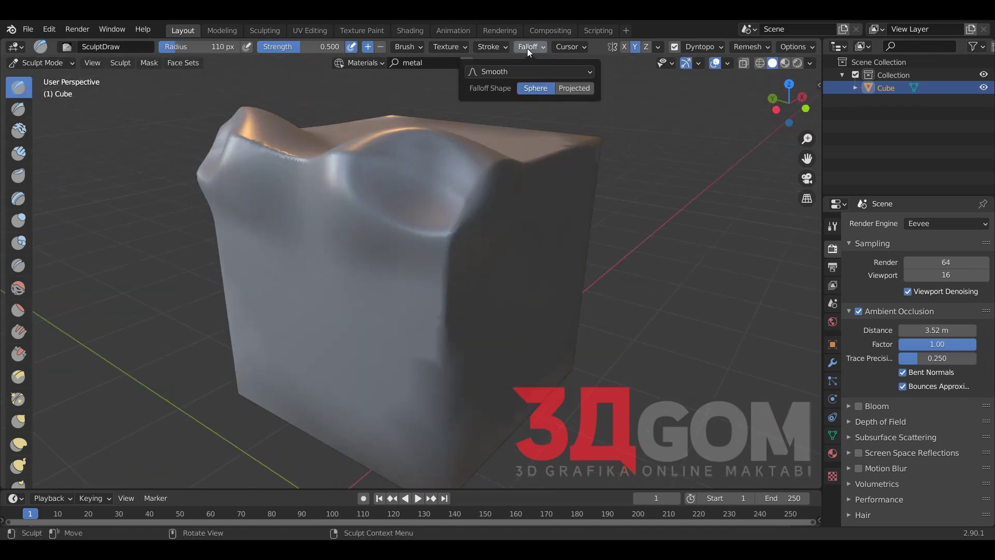
click(505, 72)
click(493, 158)
Carve Draw-brush grooves down the cube's front face, then undo all the strokes.
mouse_move(405, 171)
mouse_down()
mouse_move(361, 405)
mouse_move(423, 336)
mouse_move(424, 288)
mouse_up()
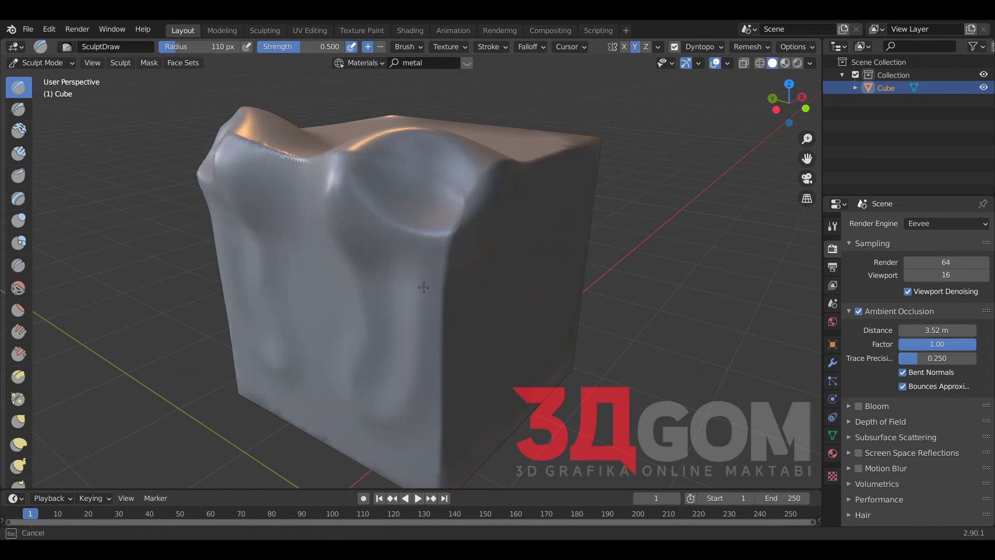
mouse_move(412, 327)
middle_down()
mouse_move(378, 231)
mouse_move(384, 179)
middle_up()
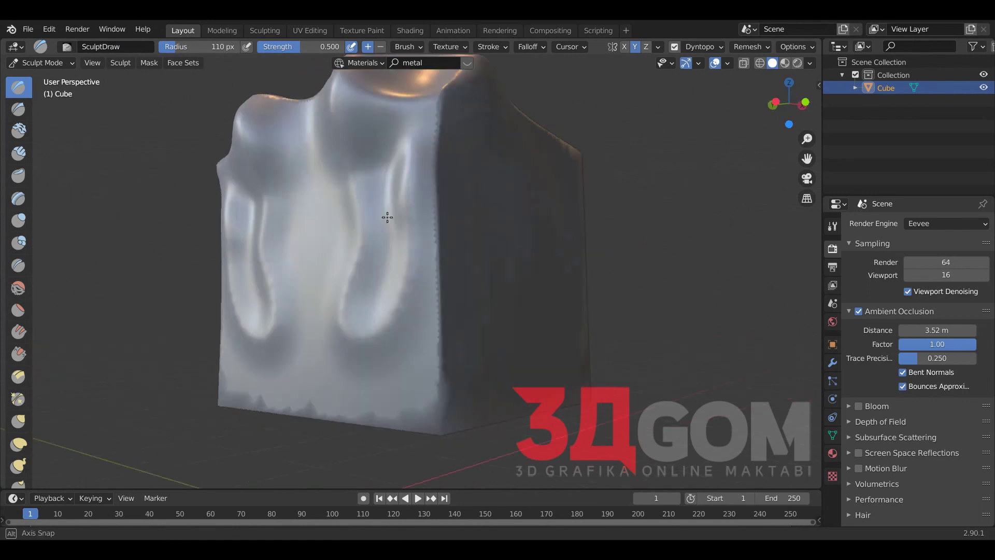
mouse_move(384, 179)
mouse_down()
mouse_move(349, 323)
mouse_move(353, 237)
mouse_move(319, 108)
mouse_move(362, 211)
mouse_move(362, 327)
mouse_move(422, 331)
mouse_move(442, 113)
mouse_up()
middle_drag(442, 114, 415, 178)
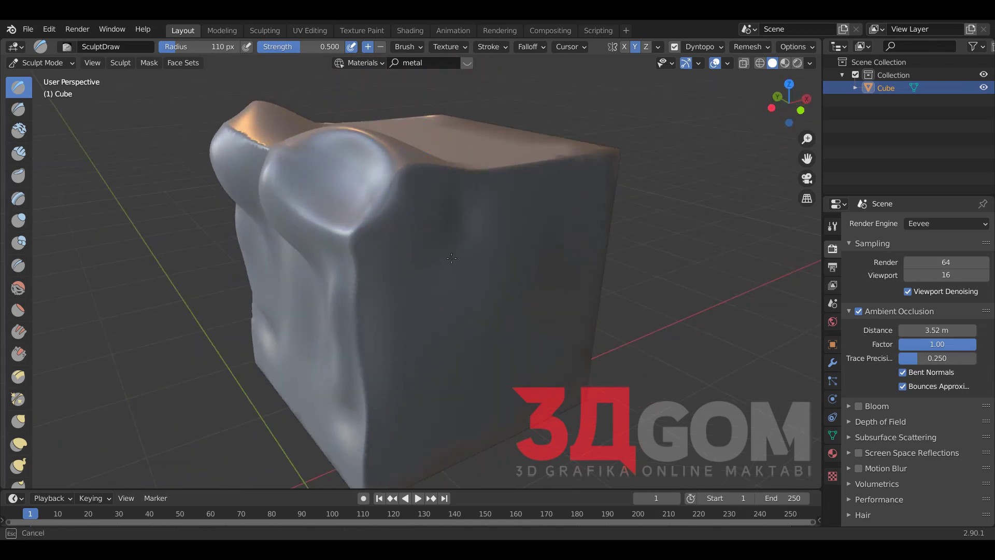
mouse_move(375, 286)
middle_down()
mouse_move(477, 202)
mouse_move(413, 273)
middle_up()
key(ctrl+z)
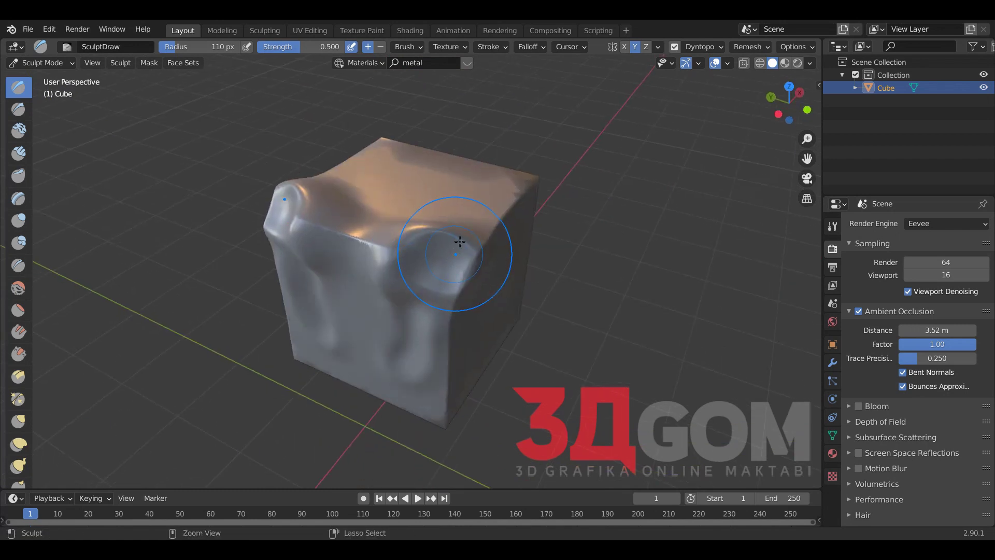
key(ctrl+z)
key(ctrl+z)
key(ctrl+z)
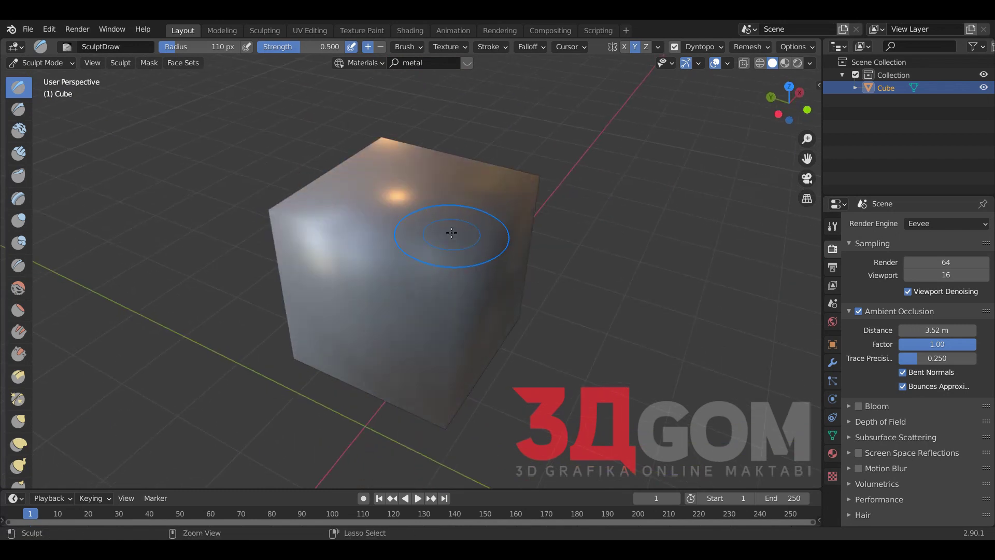
middle_drag(460, 240, 420, 186)
Activate Snake Hook with a Smooth falloff curve and bring up the stroke method choices.
scroll(25, 439, down, 2)
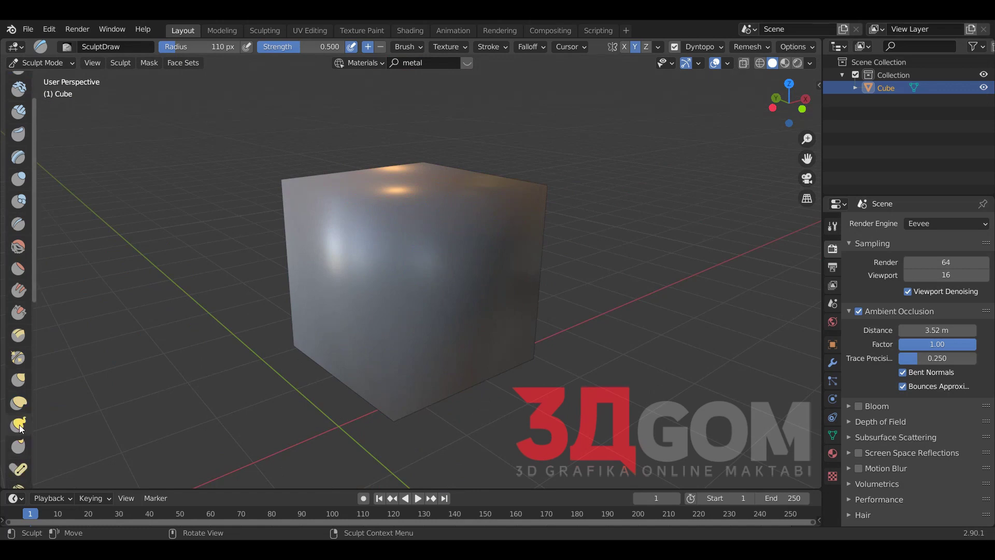
click(20, 425)
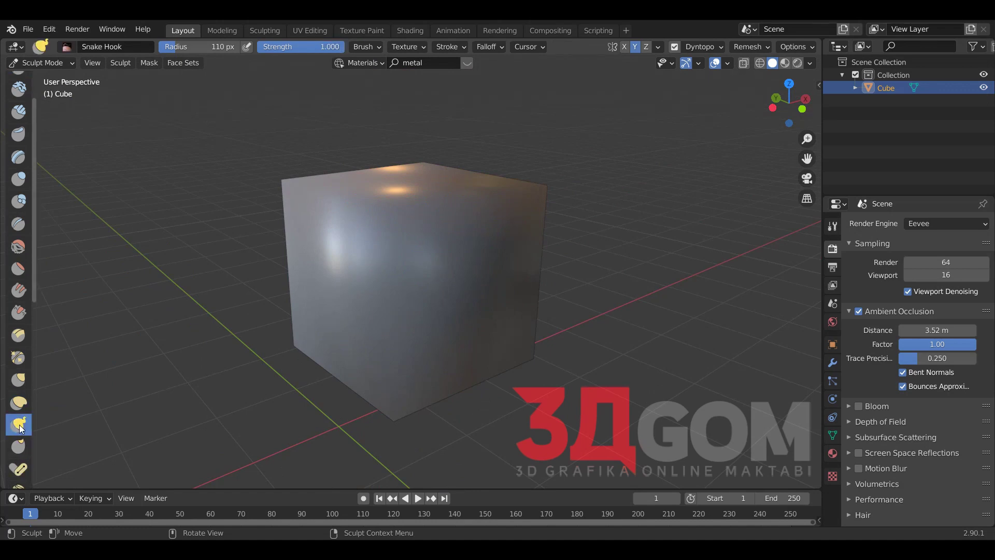
click(487, 47)
click(488, 66)
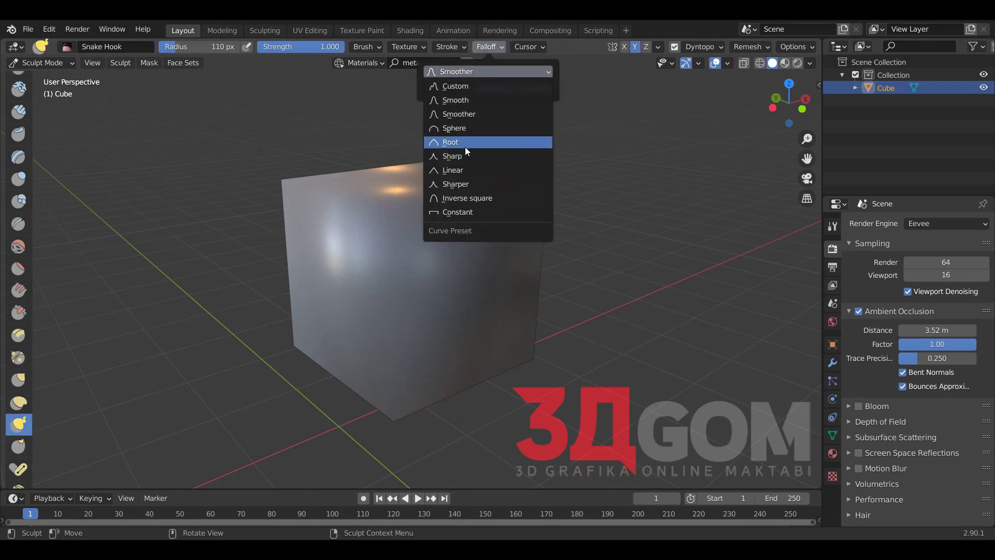
click(456, 100)
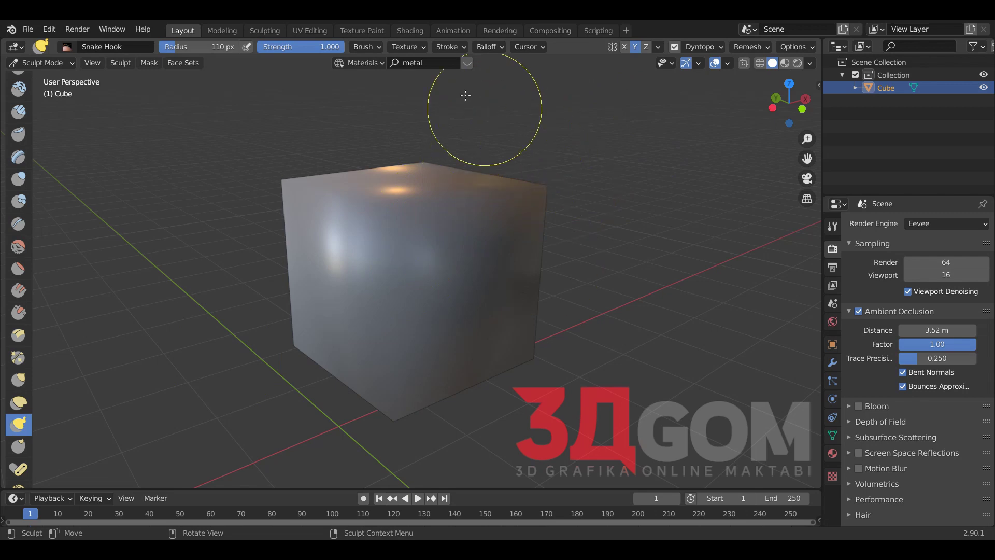
click(448, 47)
click(452, 69)
Set the stroke method to Dots, undo a test pull, and set the brush radius to 209 px.
click(452, 81)
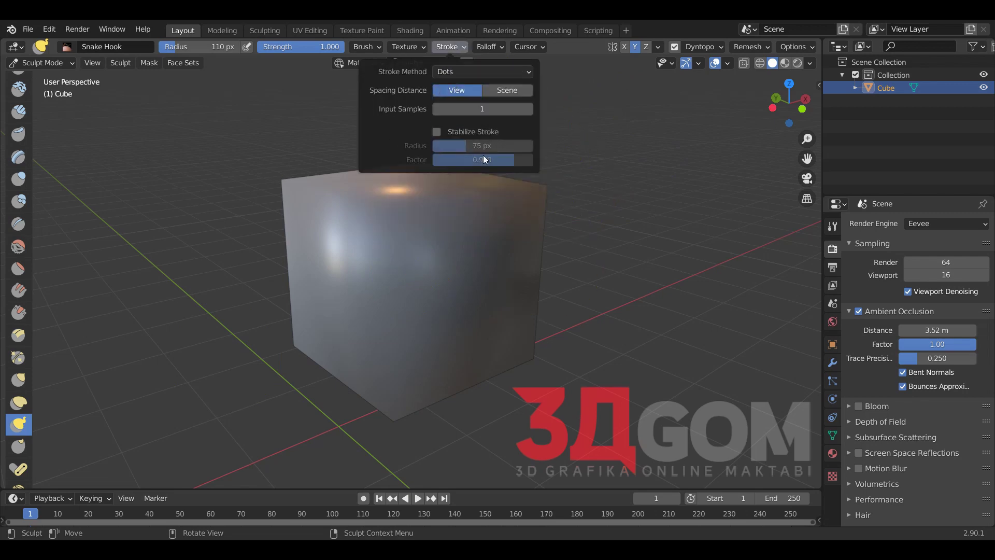
drag(457, 210, 405, 269)
key(ctrl+z)
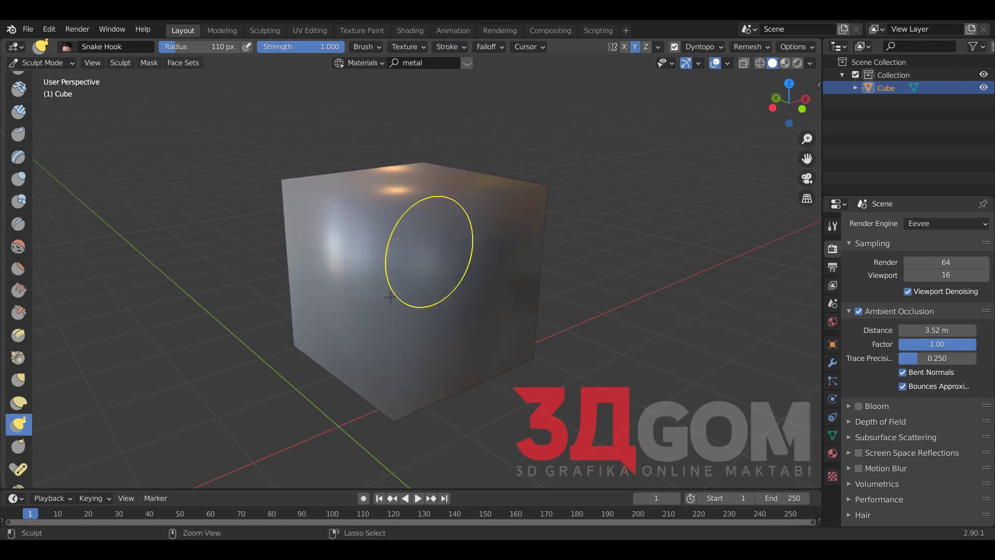
key(f)
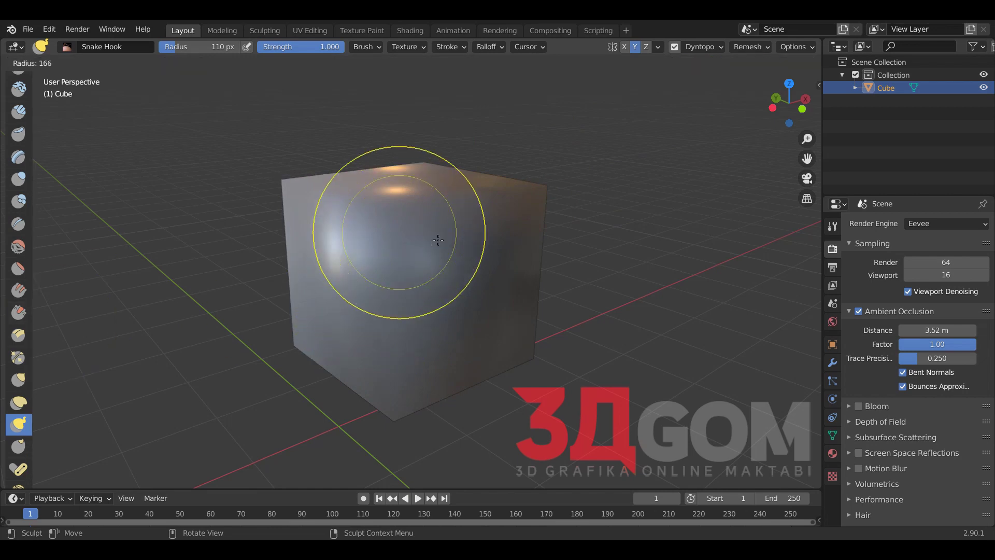
click(450, 243)
middle_drag(450, 243, 365, 214)
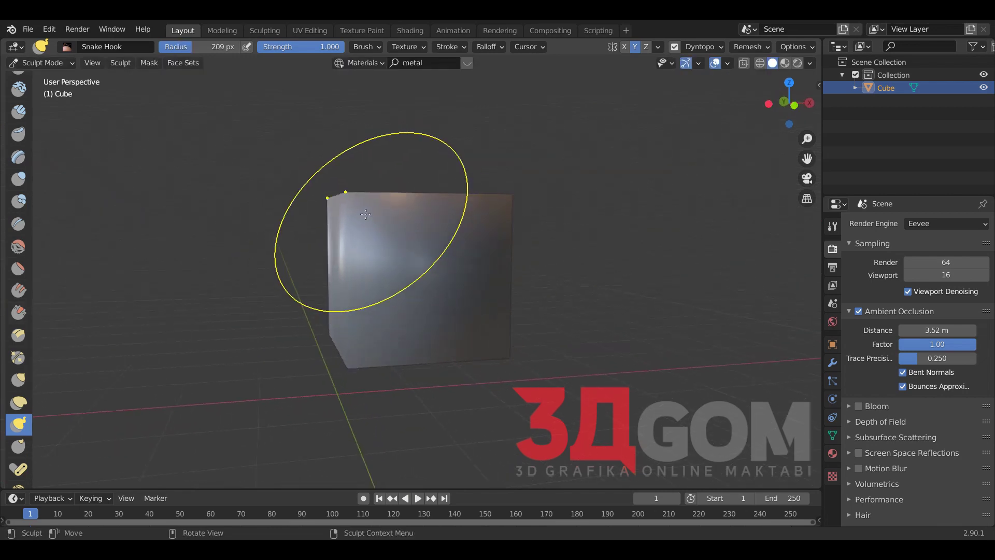
Pull the cube's left side into a lobe and curl it into a spiral, then undo it.
drag(377, 227, 362, 196)
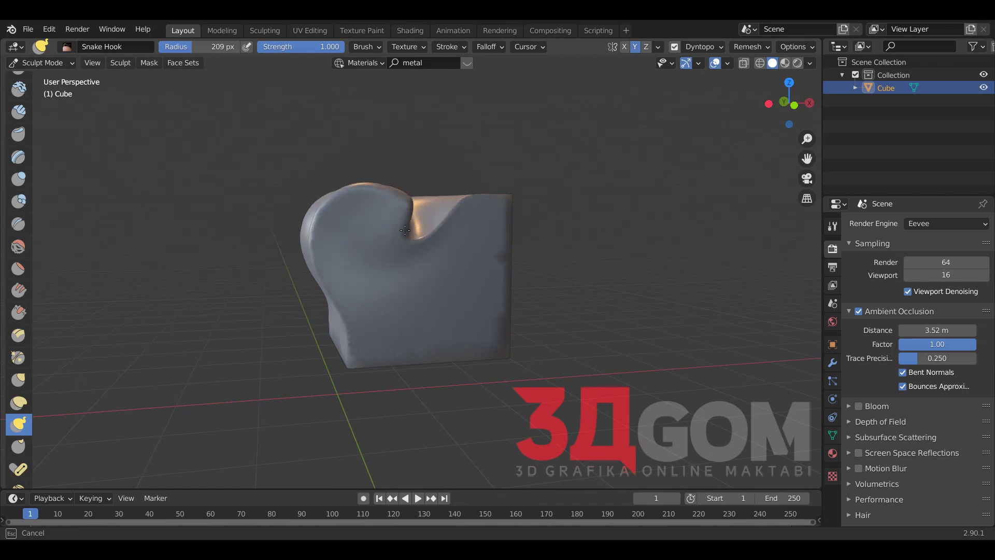
mouse_move(405, 230)
mouse_down()
mouse_move(411, 222)
mouse_move(398, 231)
mouse_up()
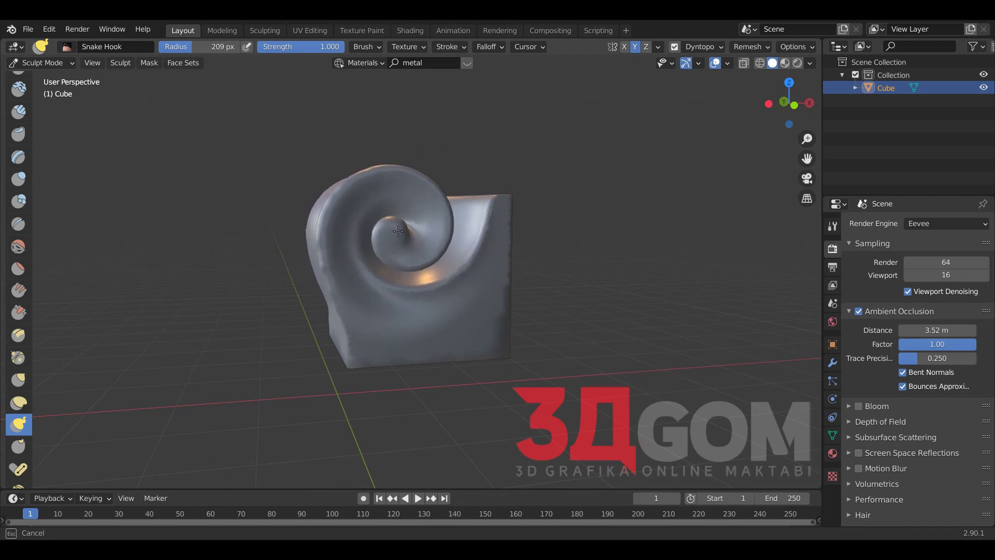
middle_drag(398, 231, 615, 227)
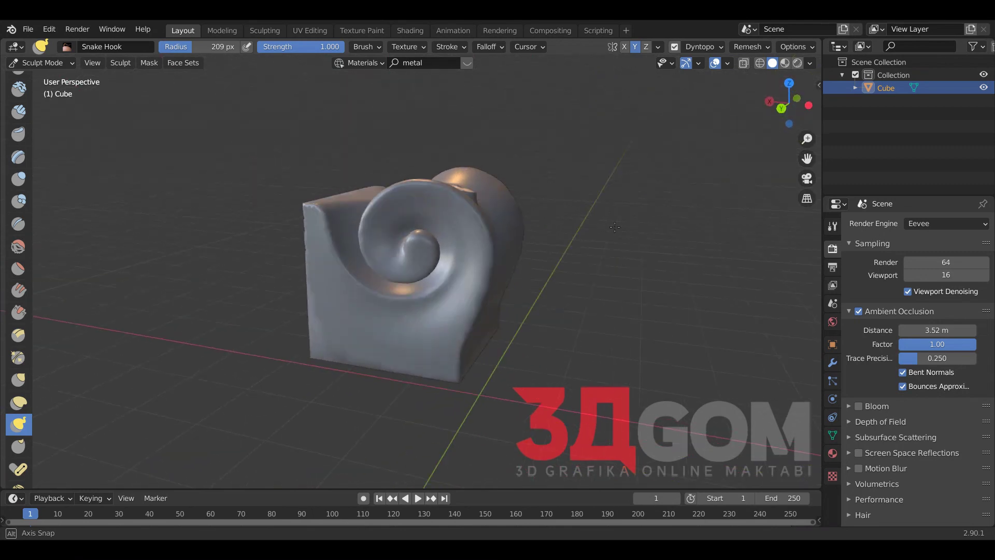
mouse_move(614, 227)
middle_down()
mouse_move(507, 310)
mouse_move(371, 269)
mouse_move(410, 267)
middle_up()
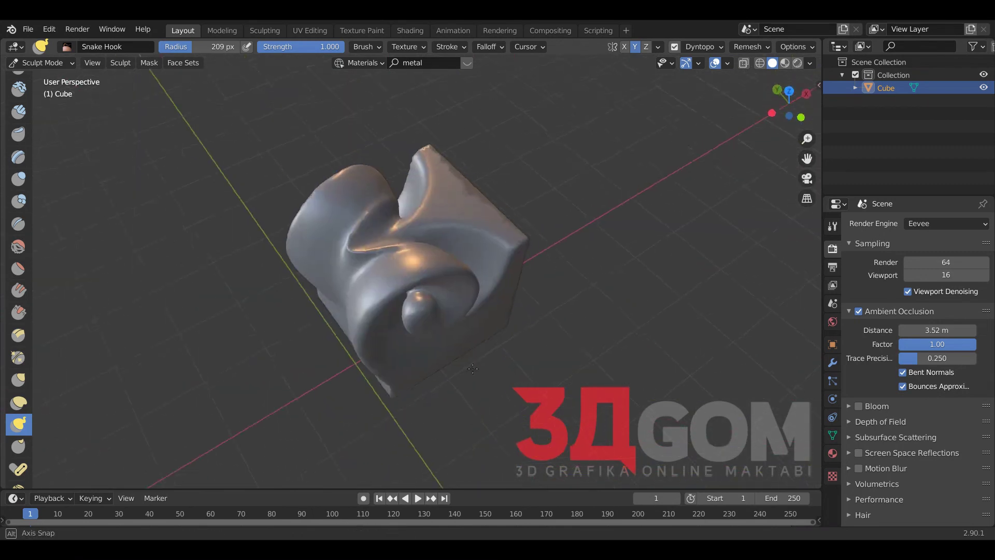
key(ctrl+z)
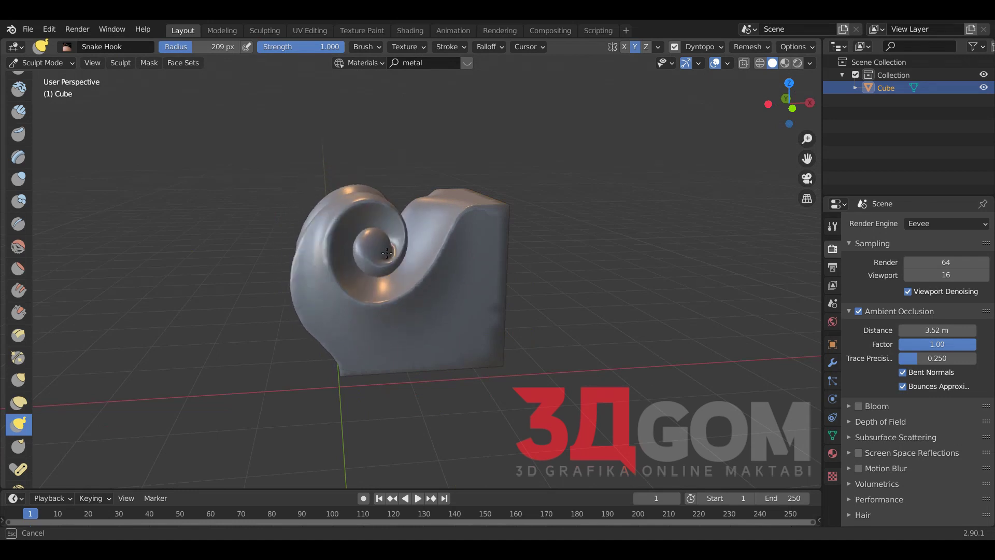
Pull a new spiral curl from the cube's top edge and undo it back to the plain cube.
mouse_move(371, 235)
middle_down()
mouse_move(669, 210)
mouse_move(467, 266)
middle_up()
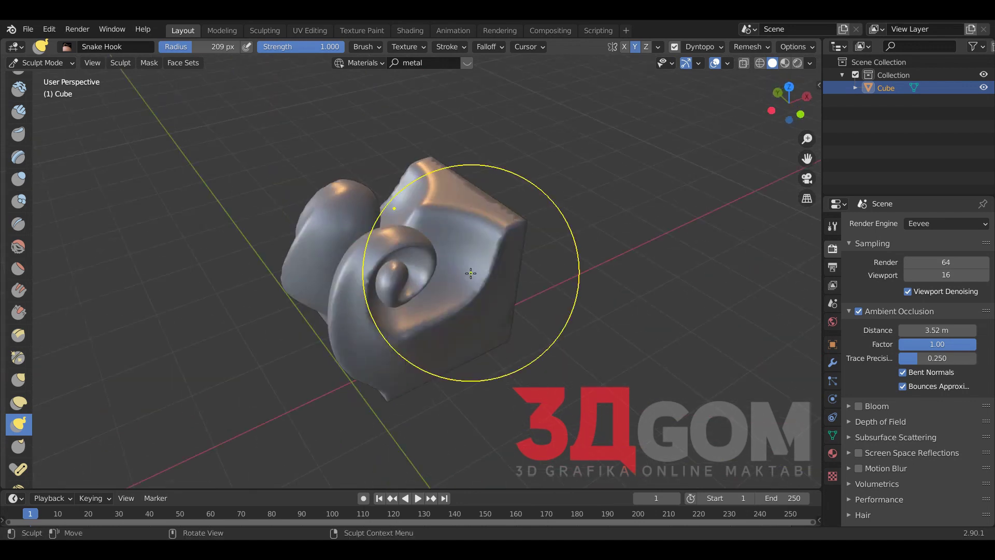
key(ctrl+z)
drag(408, 232, 381, 274)
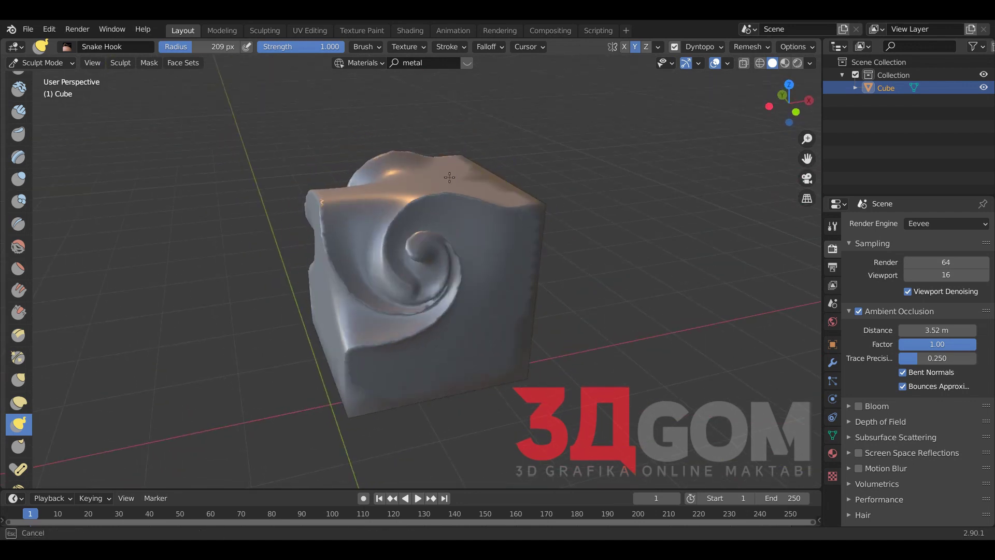
drag(449, 178, 456, 155)
key(ctrl+z)
click(489, 48)
Set the brush radius to 259 px and pull a larger spiral curl from the cube's top edge.
right_click(448, 227)
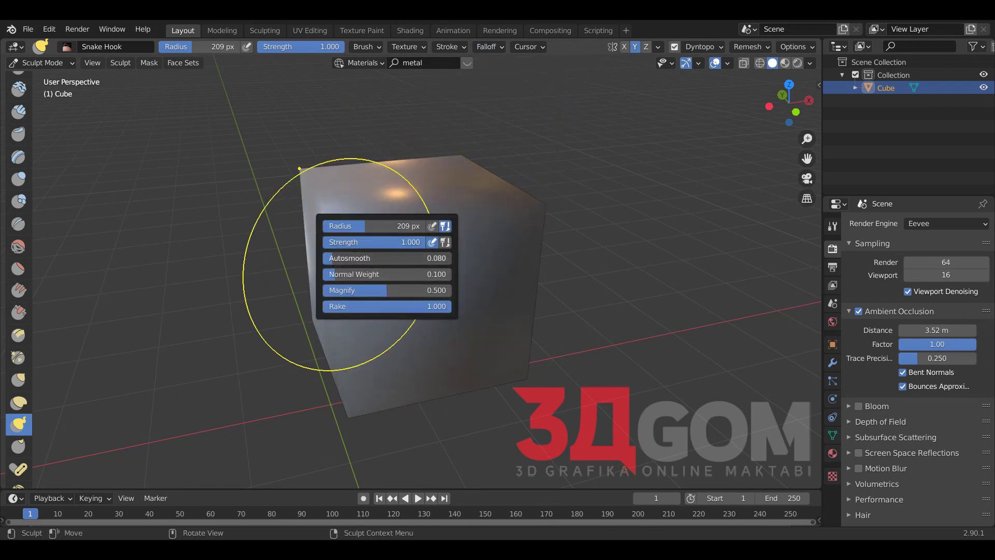
key(f)
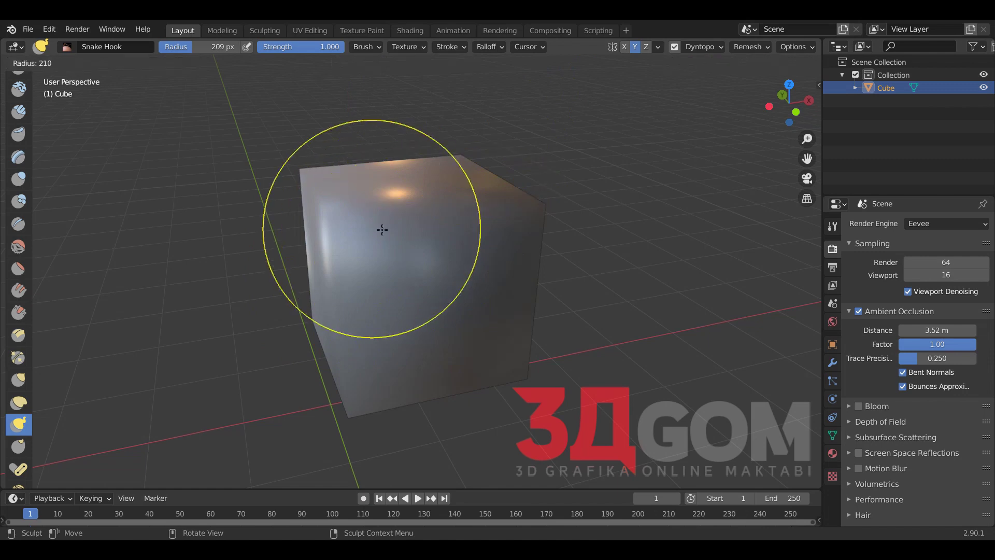
drag(382, 226, 397, 266)
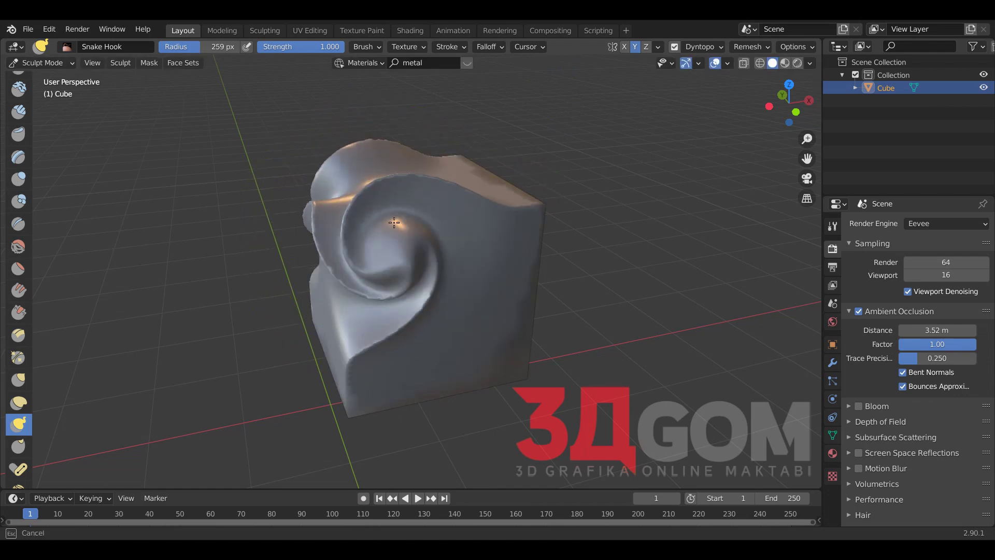
mouse_move(398, 262)
middle_down()
mouse_move(415, 232)
mouse_move(443, 287)
middle_up()
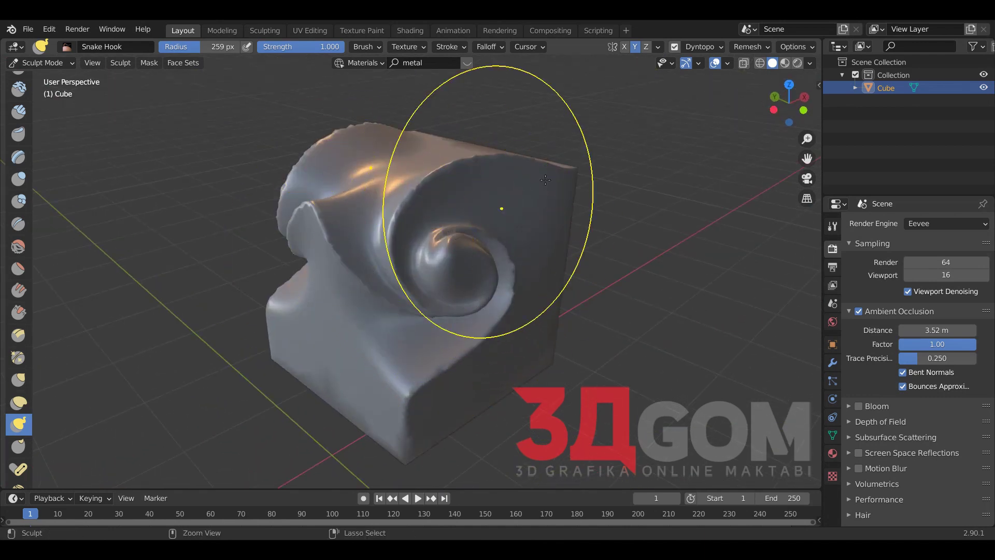
click(708, 46)
Set the Dyntopo detail size to 6.0, then test a twisted horn pull and undo it.
double_click(717, 72)
text(6.0)
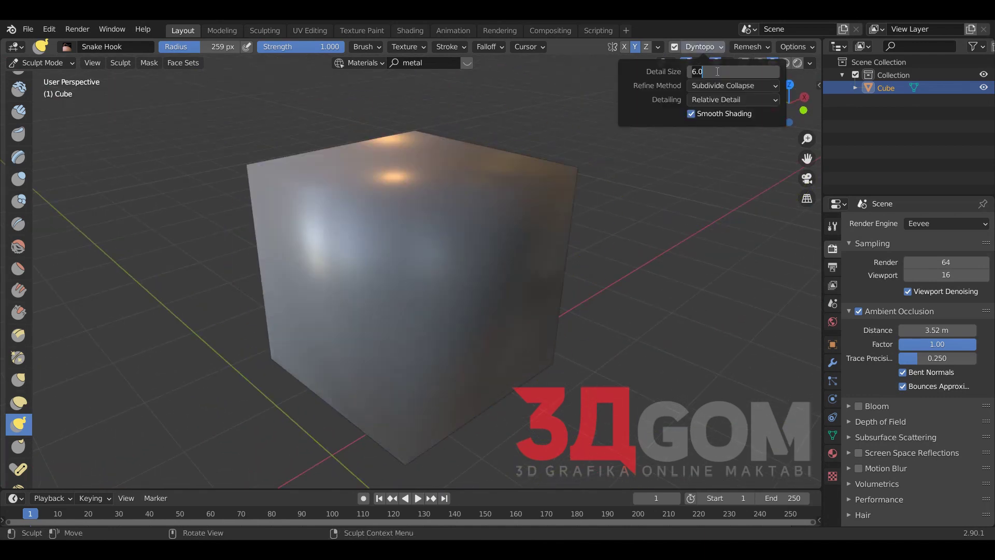
key(Return)
drag(382, 262, 447, 211)
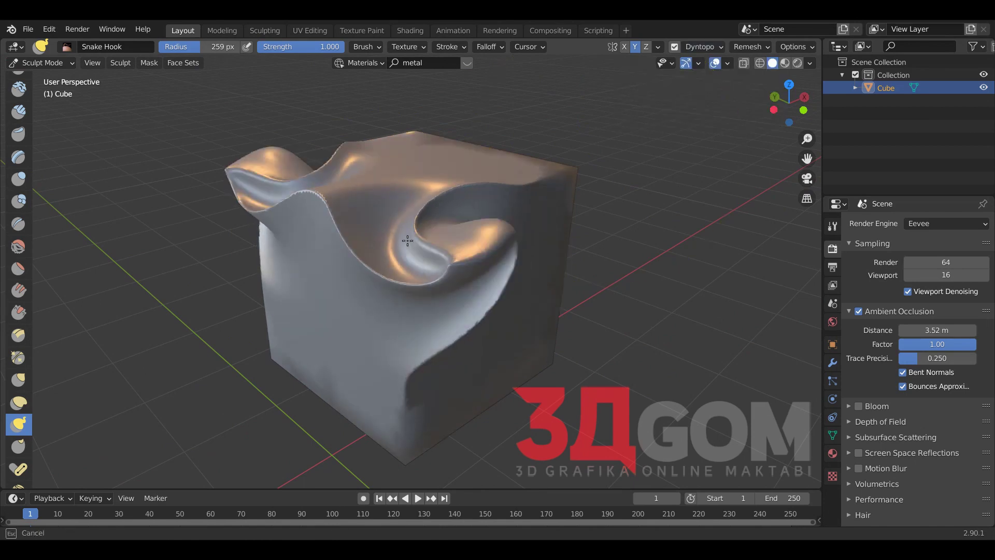
drag(446, 212, 435, 248)
mouse_move(435, 249)
middle_down()
mouse_move(465, 267)
mouse_move(462, 299)
middle_up()
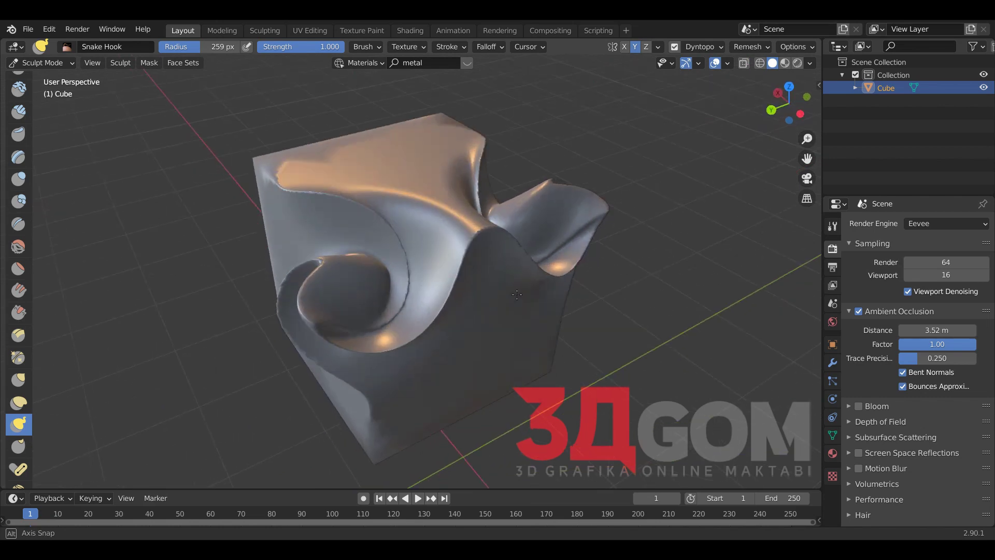
key(ctrl+z)
key(ctrl+z)
key(ctrl+z)
Re-adjust the Dyntopo detail size, undoing each test twist back to the plain cube.
click(704, 46)
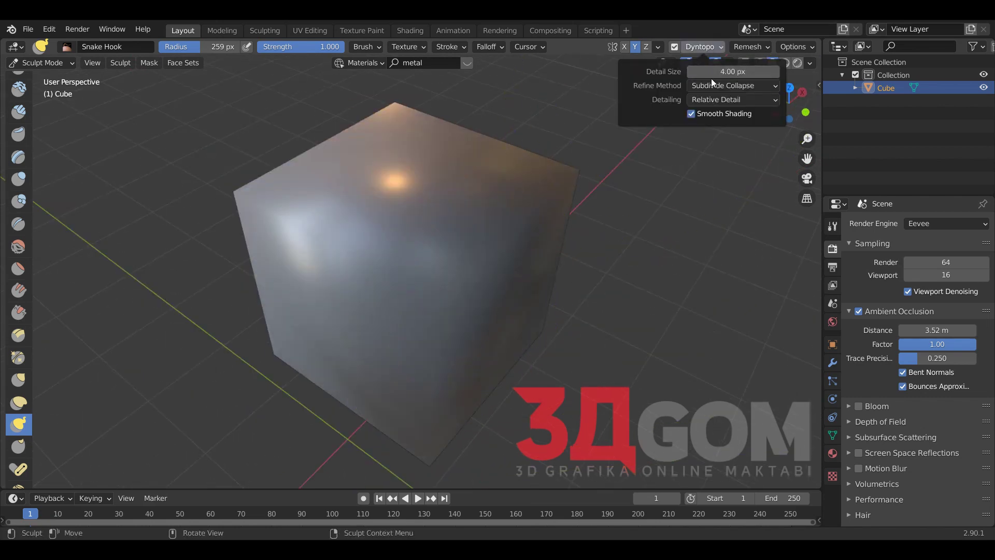
drag(435, 304, 678, 79)
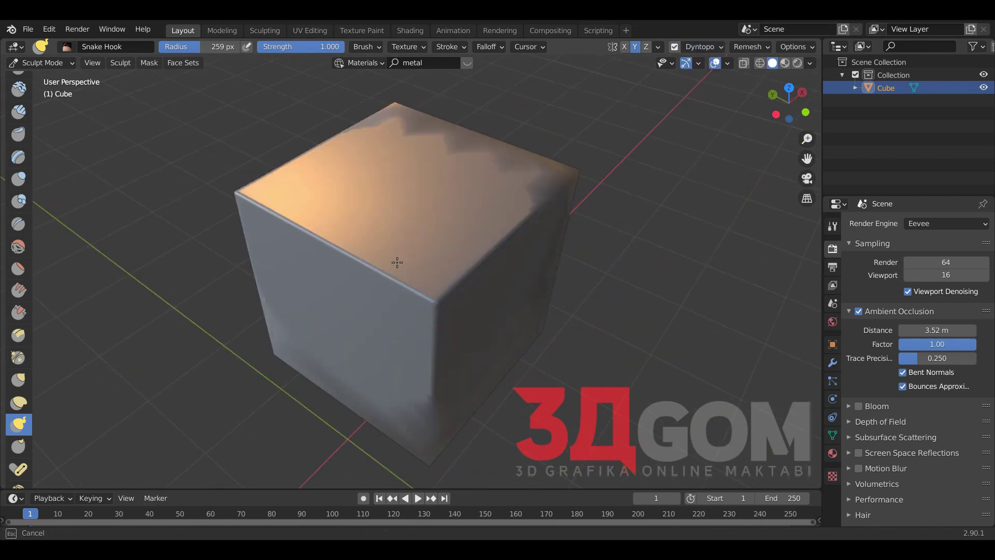
key(ctrl+z)
click(700, 47)
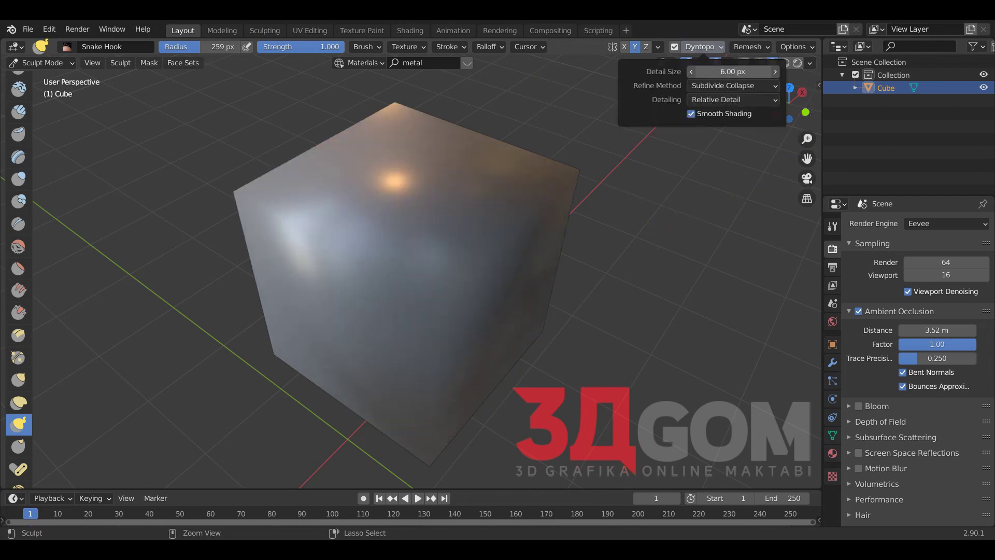
key(Return)
drag(394, 257, 249, 156)
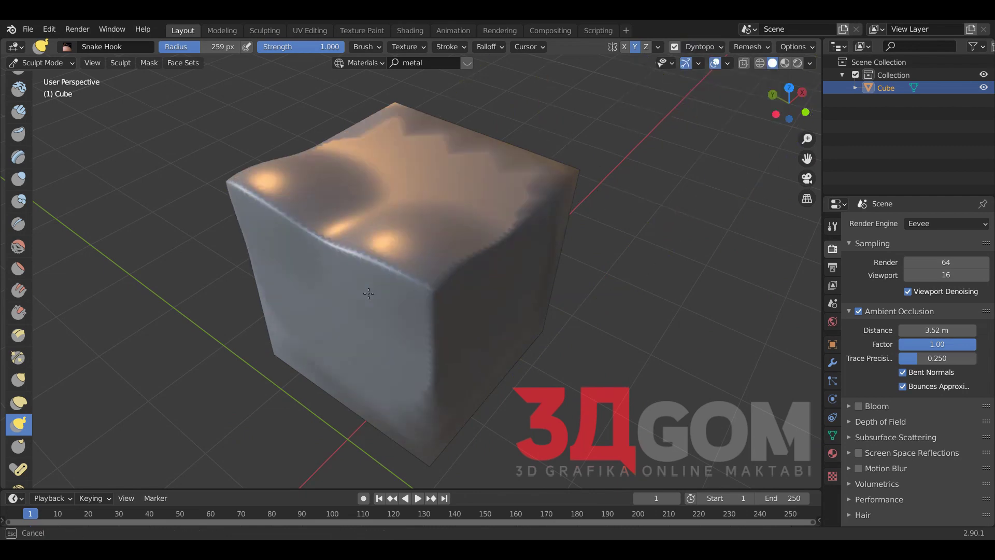
key(ctrl+z)
middle_drag(395, 257, 494, 108)
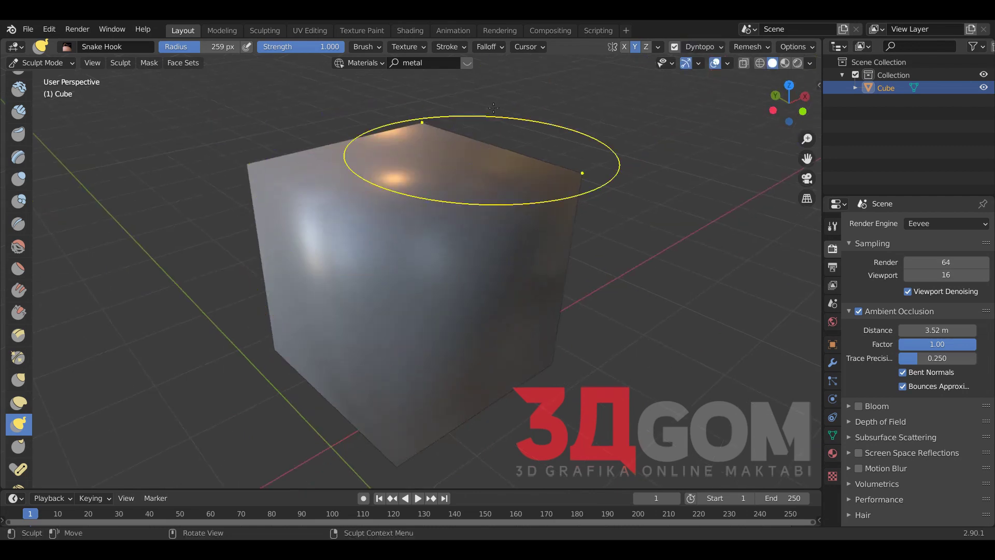
Set the Root falloff curve, pull test spiral curls from the cube's front, then undo them.
click(485, 47)
click(493, 73)
click(467, 142)
mouse_move(394, 197)
mouse_down()
mouse_move(453, 303)
mouse_move(427, 214)
mouse_up()
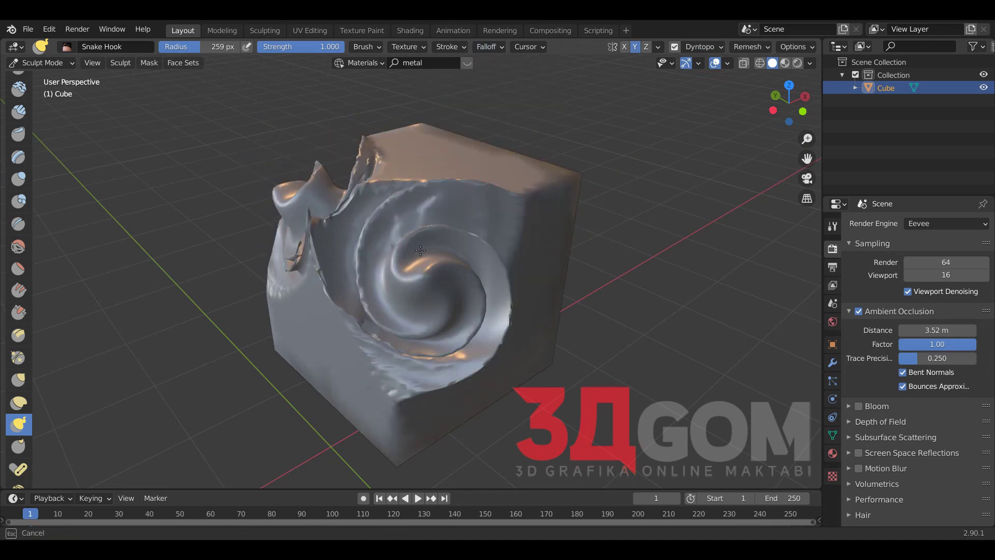
middle_drag(364, 226, 428, 226)
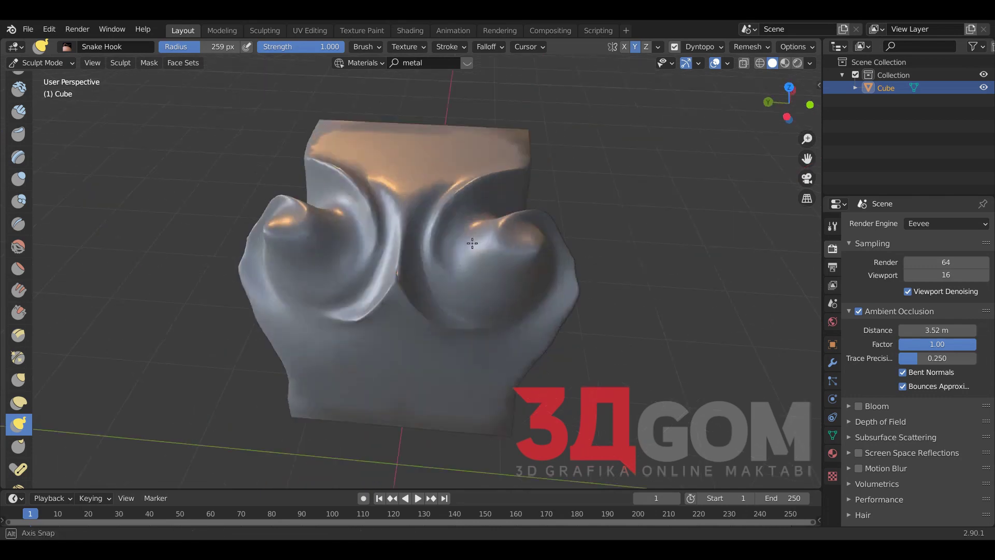
key(ctrl+z)
key(ctrl+z)
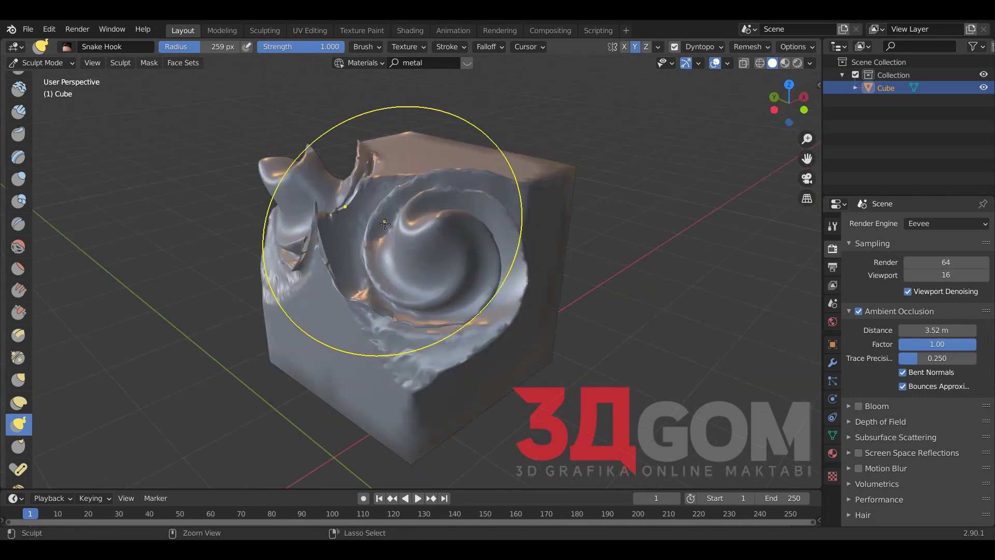
key(ctrl+z)
key(ctrl+z)
key(ctrl+z)
Resize the brush to 208 px and pull the cube's left side and top into a hook.
middle_drag(368, 228, 361, 219)
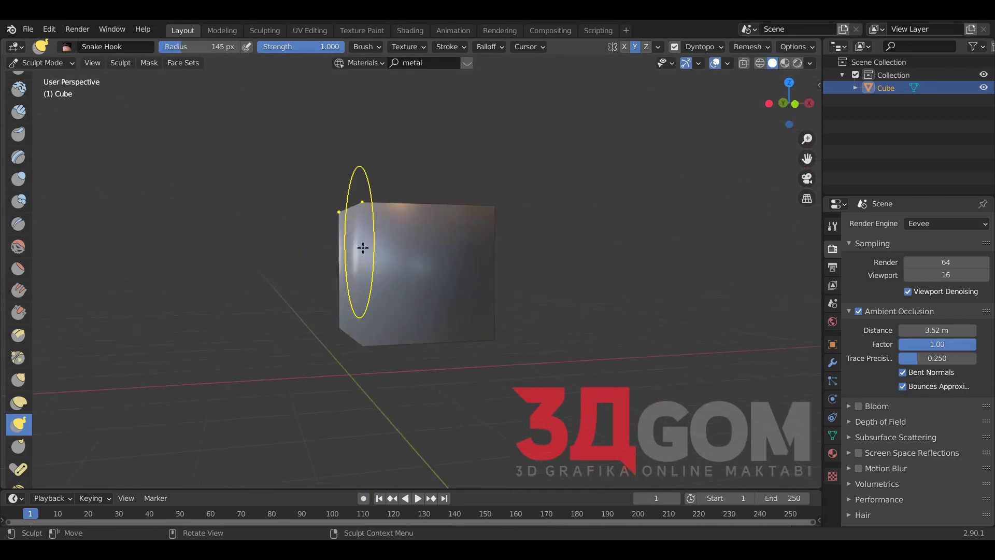
key(f)
mouse_move(363, 248)
mouse_down()
mouse_move(346, 288)
mouse_move(325, 305)
mouse_move(353, 245)
mouse_up()
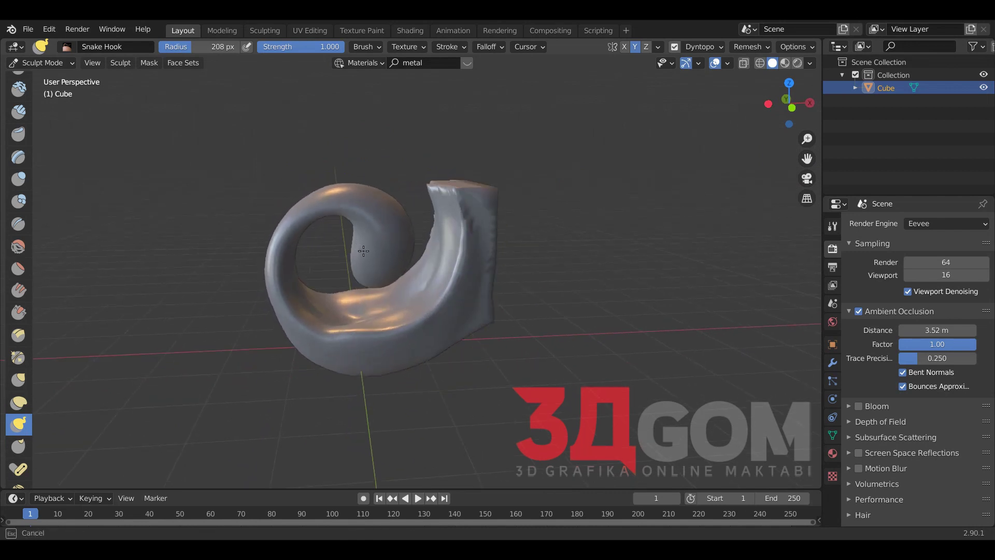
mouse_move(352, 255)
middle_down()
mouse_move(434, 246)
mouse_move(498, 138)
mouse_move(344, 262)
middle_up()
Undo the earlier hook, then pull a new hook and curl its tip tightly into a spiral scroll.
key(ctrl+z)
key(ctrl+z)
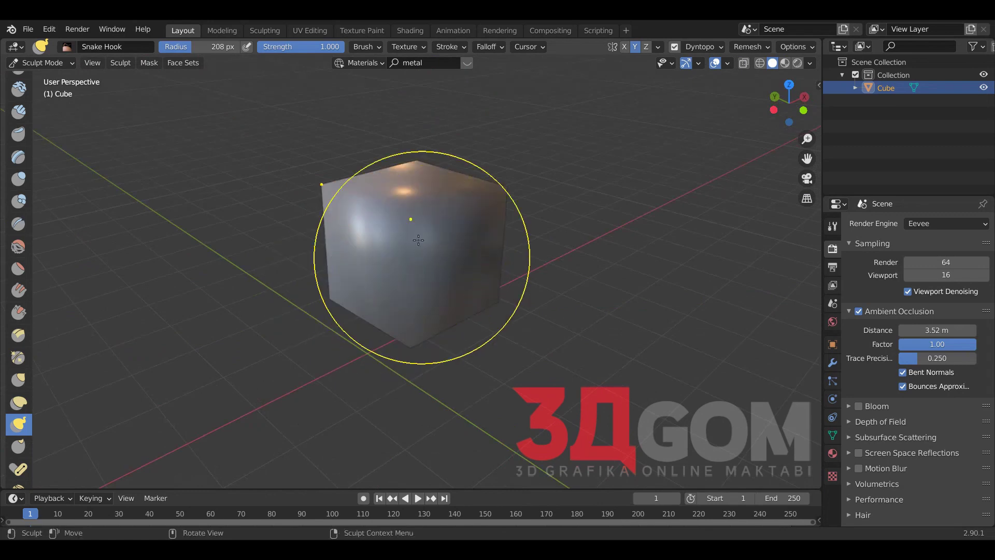
key(ctrl+z)
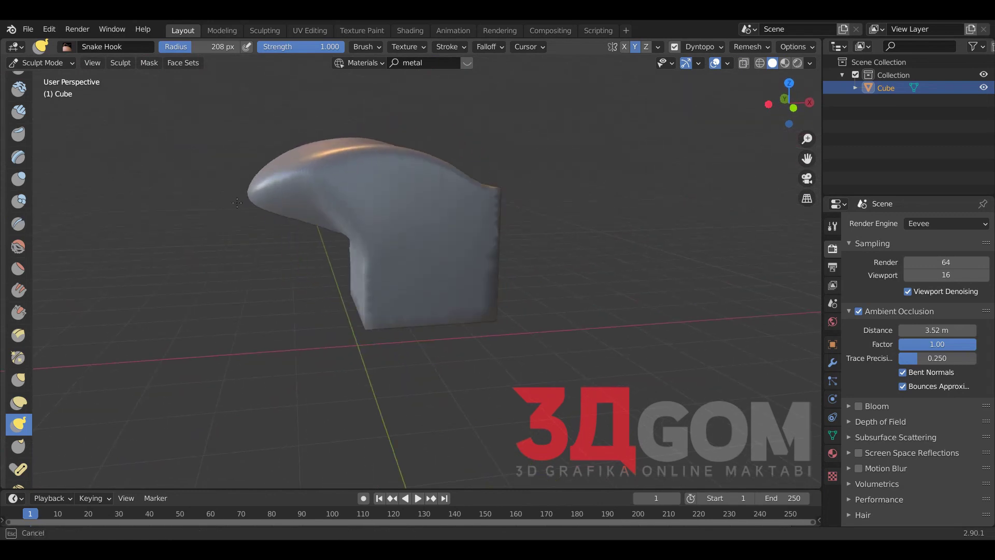
drag(320, 247, 299, 251)
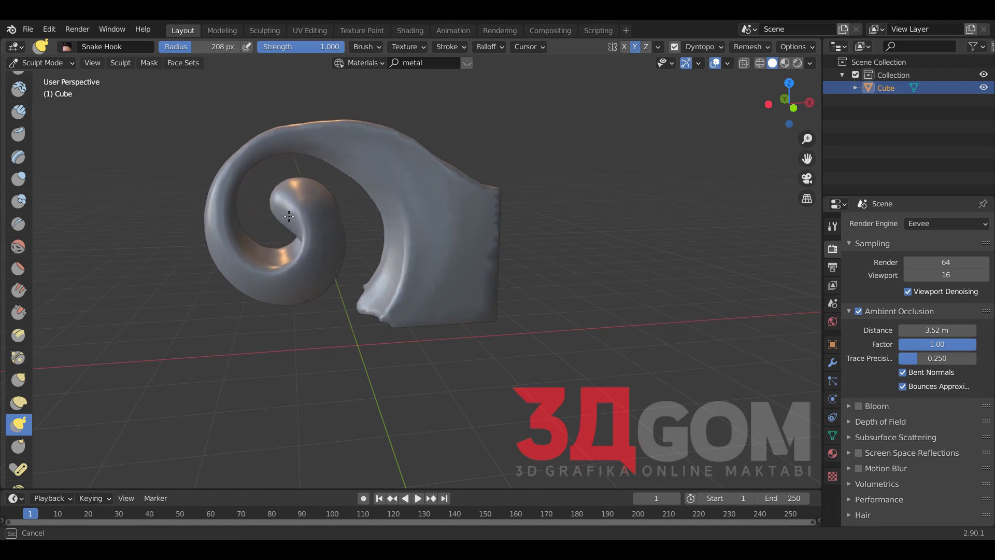
drag(299, 250, 274, 228)
mouse_move(275, 228)
middle_down()
mouse_move(411, 279)
mouse_move(390, 289)
mouse_move(302, 237)
middle_up()
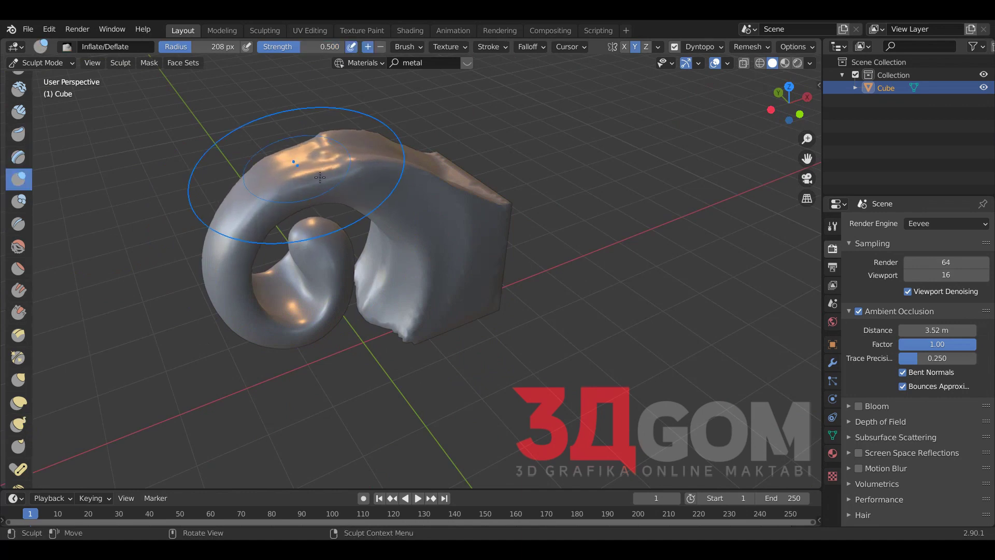
Inflate the spiral scroll from the front to make it fuller.
middle_drag(319, 177, 340, 192)
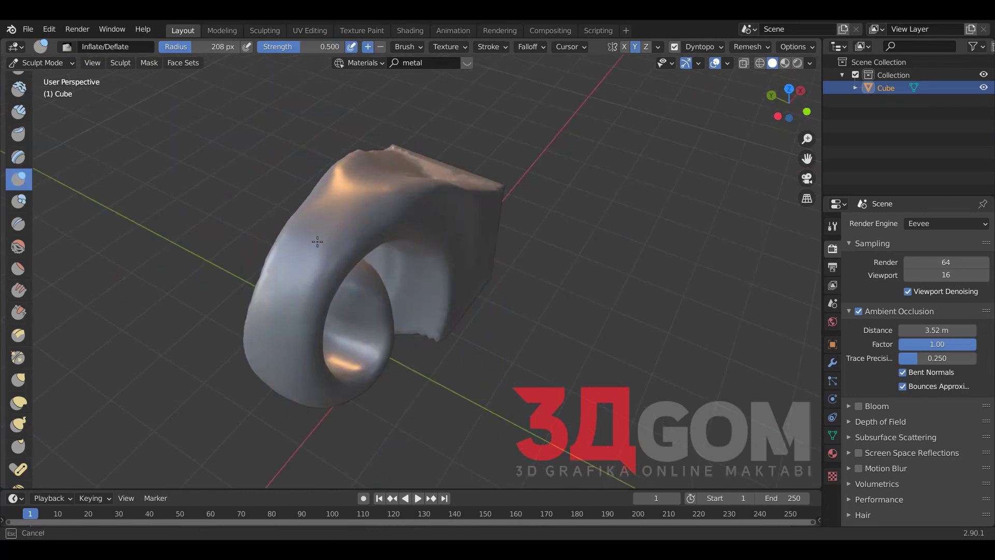
middle_drag(317, 242, 296, 187)
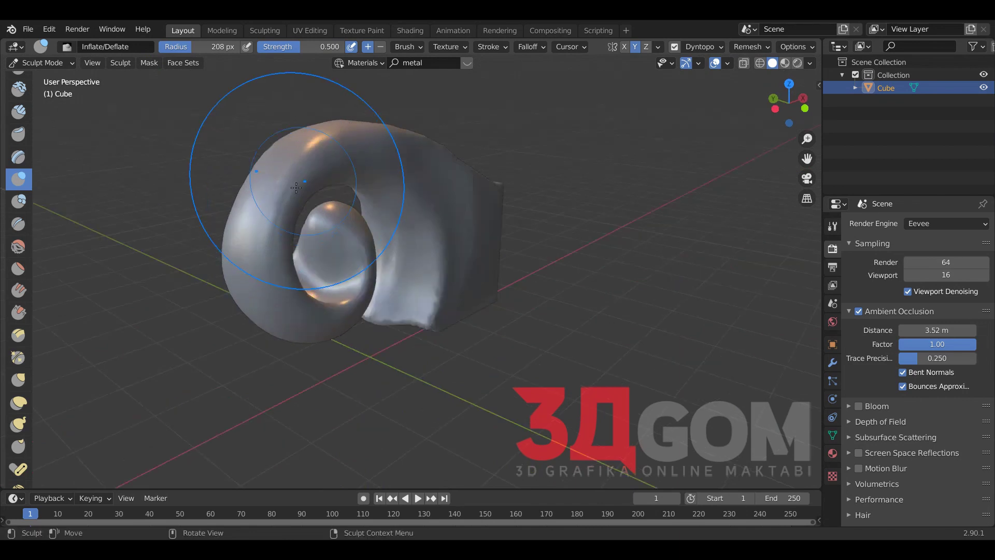
mouse_move(280, 223)
middle_down()
mouse_move(397, 273)
mouse_move(451, 180)
mouse_move(118, 219)
middle_up()
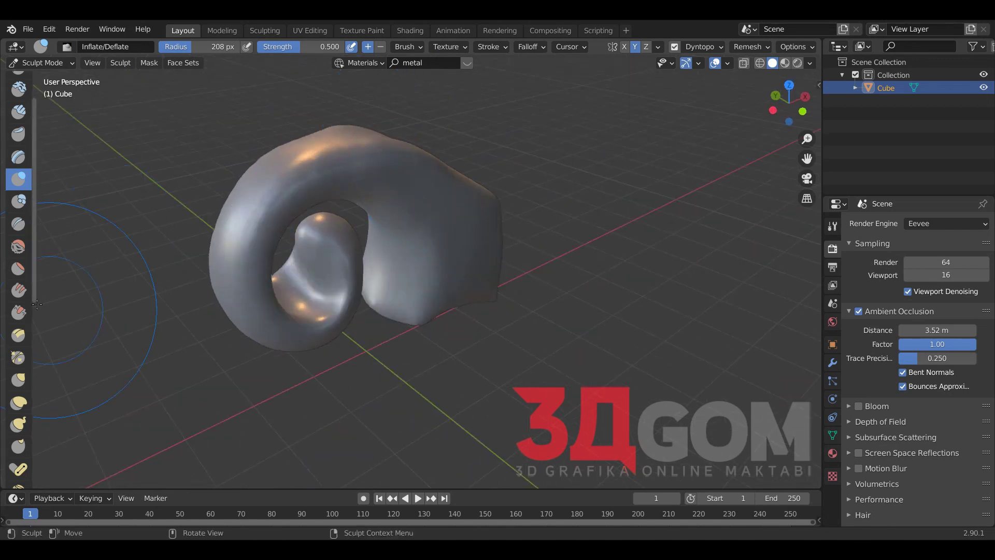
Flatten the spiral, then switch to the Crease brush at 28 px radius and 0.421 strength.
middle_drag(343, 162, 361, 201)
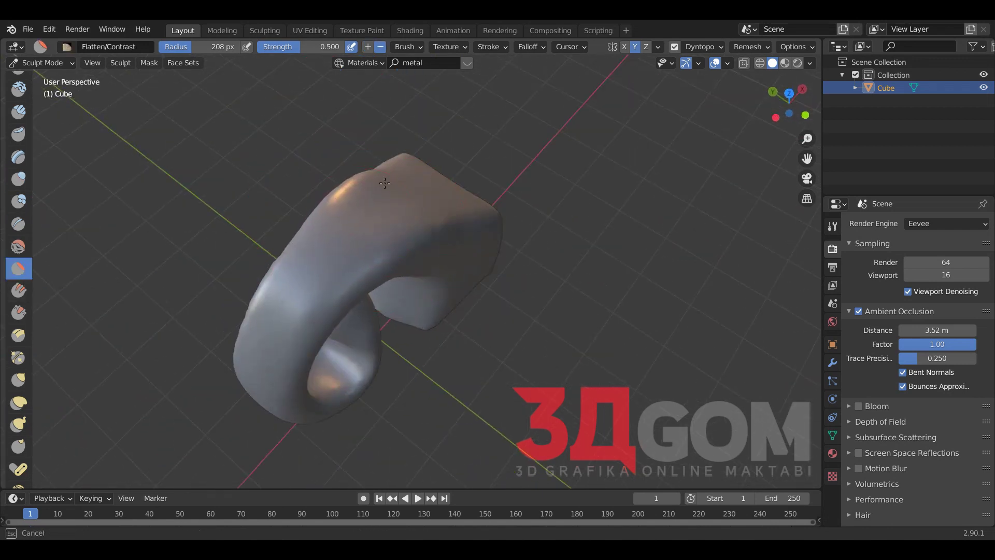
middle_drag(355, 253, 342, 207)
key(f)
click(333, 178)
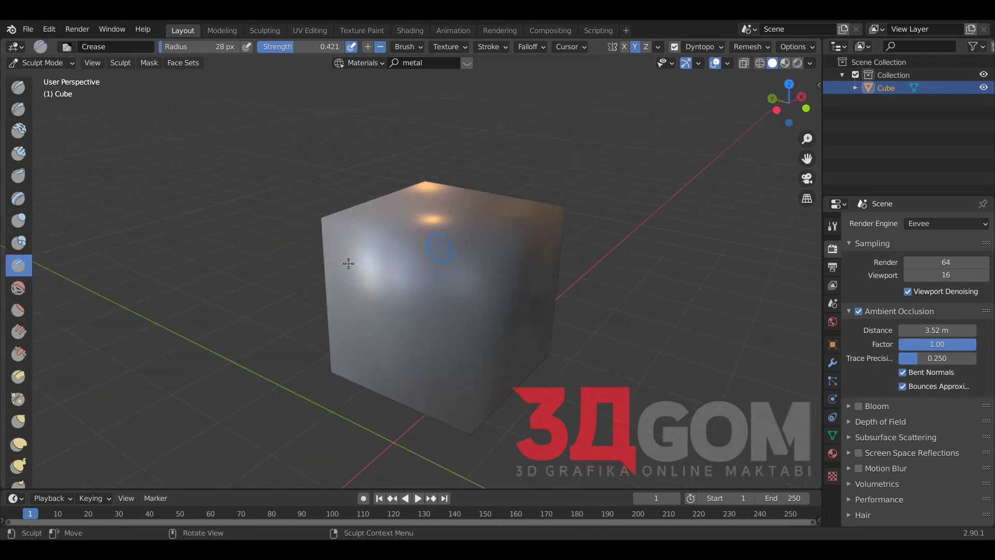
scroll(8, 383, down, 1)
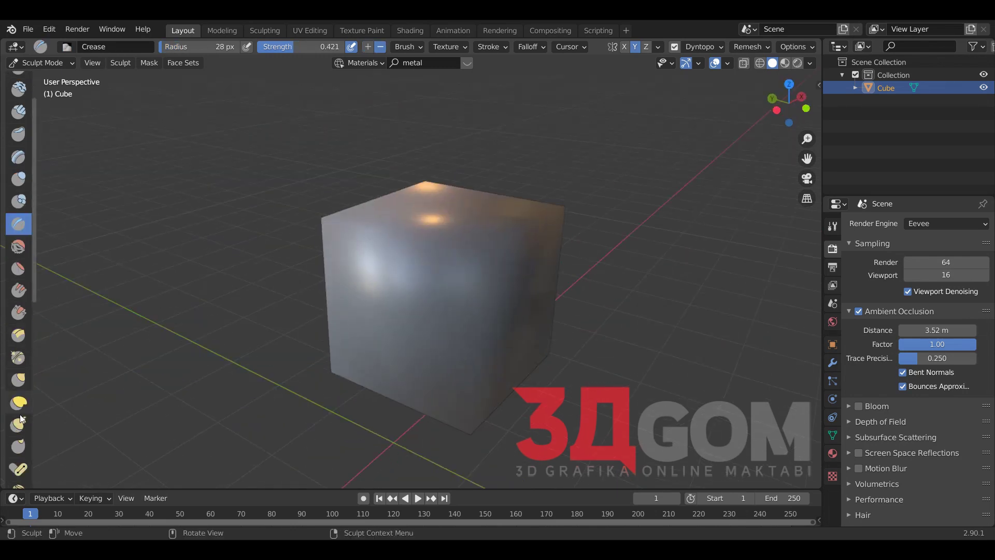
With Snake Hook, pull swirling curls from the cube's top and fold them inward.
click(19, 424)
key(f)
mouse_move(474, 260)
mouse_down()
mouse_move(470, 272)
mouse_move(430, 228)
mouse_up()
middle_drag(430, 229, 434, 210)
scroll(433, 210, up, 4)
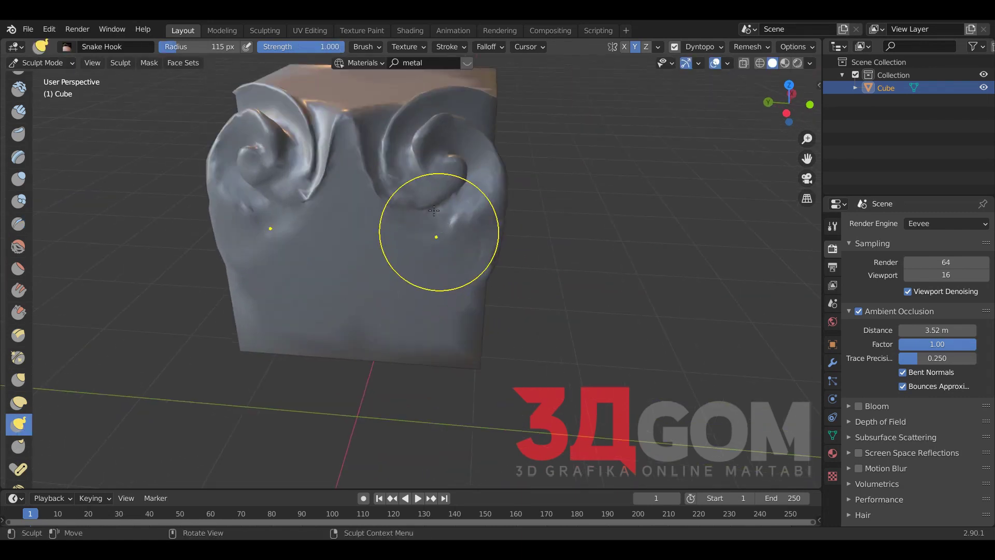
drag(358, 227, 393, 224)
Pull both lower lobes into long folds, curl the lower-right one, and push smooth bulges.
middle_drag(400, 227, 422, 233)
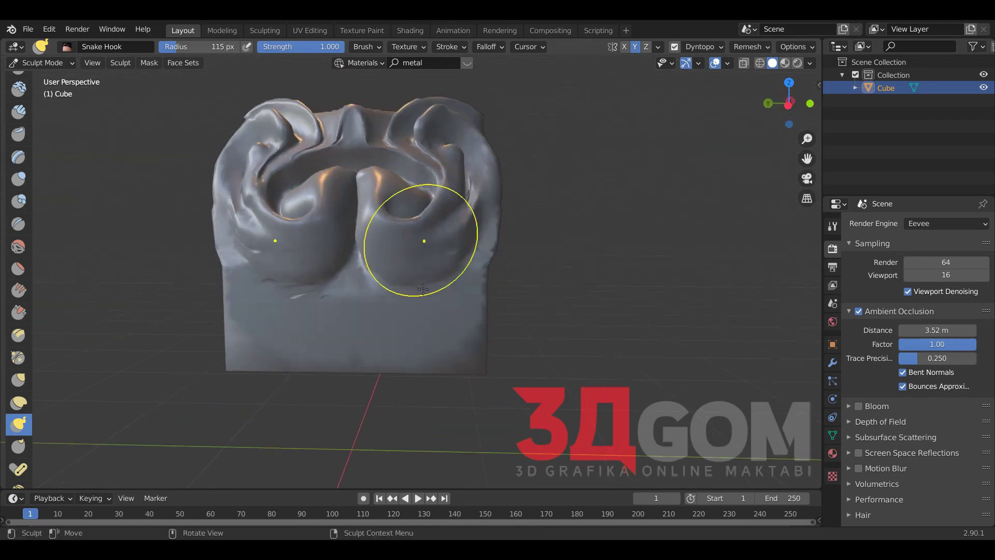
scroll(421, 233, up, 3)
mouse_move(437, 322)
mouse_down()
mouse_move(259, 311)
mouse_move(388, 297)
mouse_move(389, 311)
mouse_up()
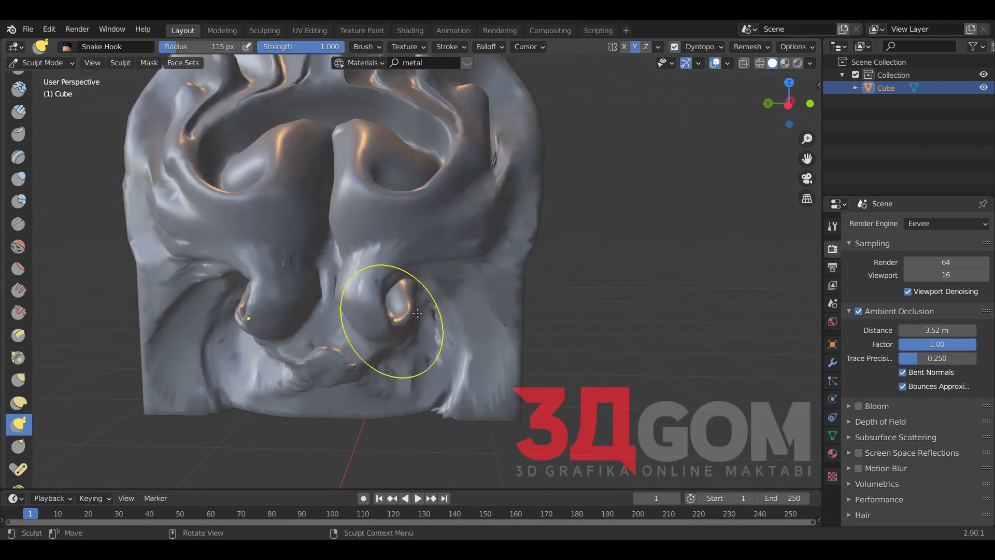
middle_drag(389, 311, 388, 286)
key(f)
click(388, 311)
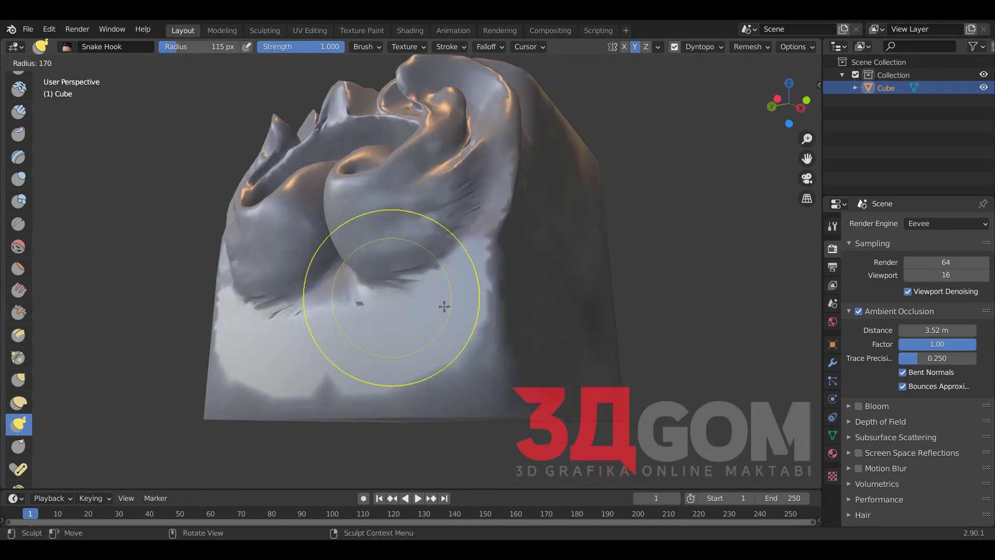
mouse_move(388, 311)
mouse_down()
mouse_move(394, 321)
mouse_move(405, 291)
mouse_up()
mouse_move(404, 290)
middle_down()
mouse_move(411, 261)
mouse_move(431, 286)
mouse_move(388, 249)
mouse_move(413, 287)
middle_up()
scroll(411, 260, down, 3)
Pull a rounded bulge from the cube's side, undoing and redoing the first attempt.
middle_drag(428, 236, 472, 229)
mouse_move(498, 224)
mouse_down()
mouse_move(508, 245)
mouse_move(515, 229)
mouse_move(500, 228)
mouse_move(496, 250)
mouse_up()
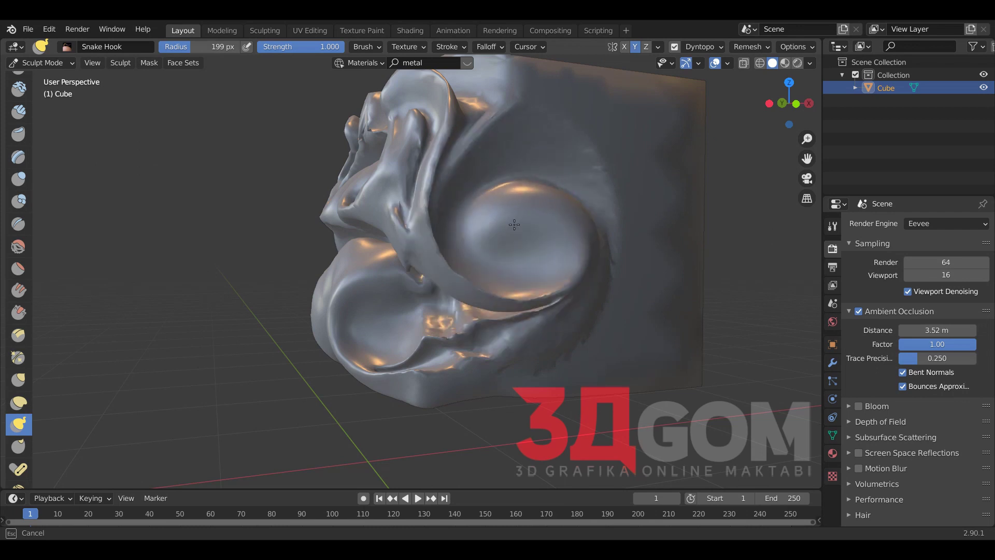
drag(496, 250, 511, 237)
click(551, 238)
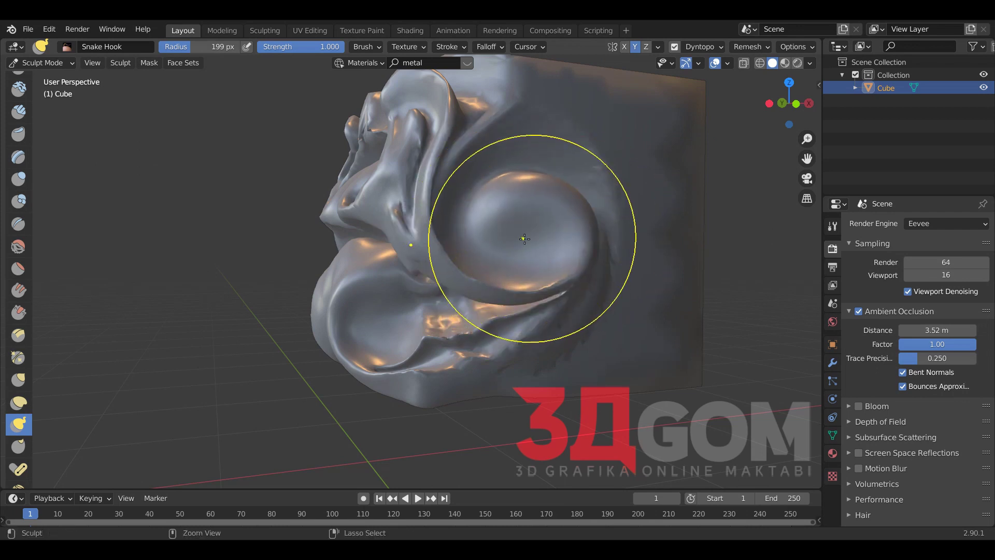
key(ctrl+z)
key(ctrl+z)
drag(544, 279, 539, 283)
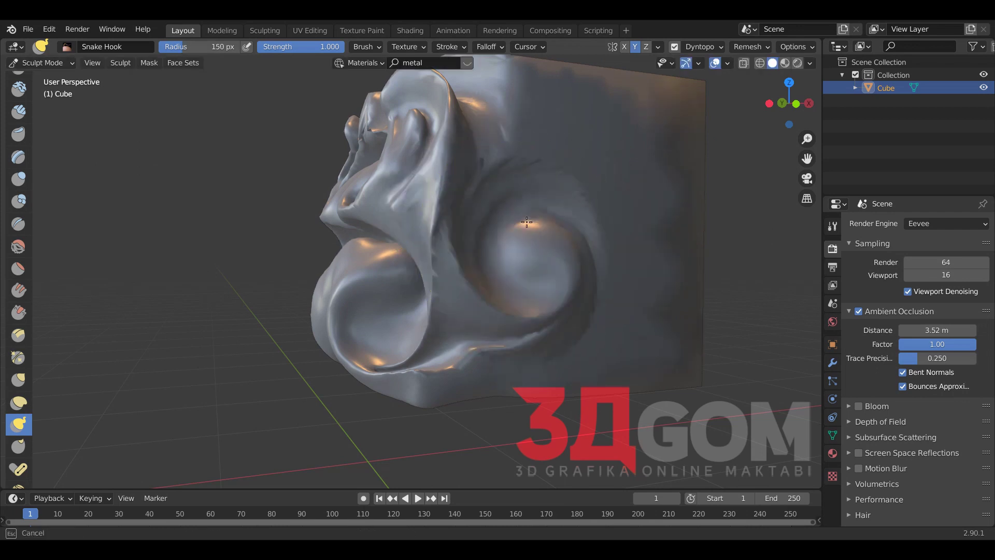
mouse_move(539, 282)
middle_down()
mouse_move(571, 225)
mouse_move(578, 243)
middle_up()
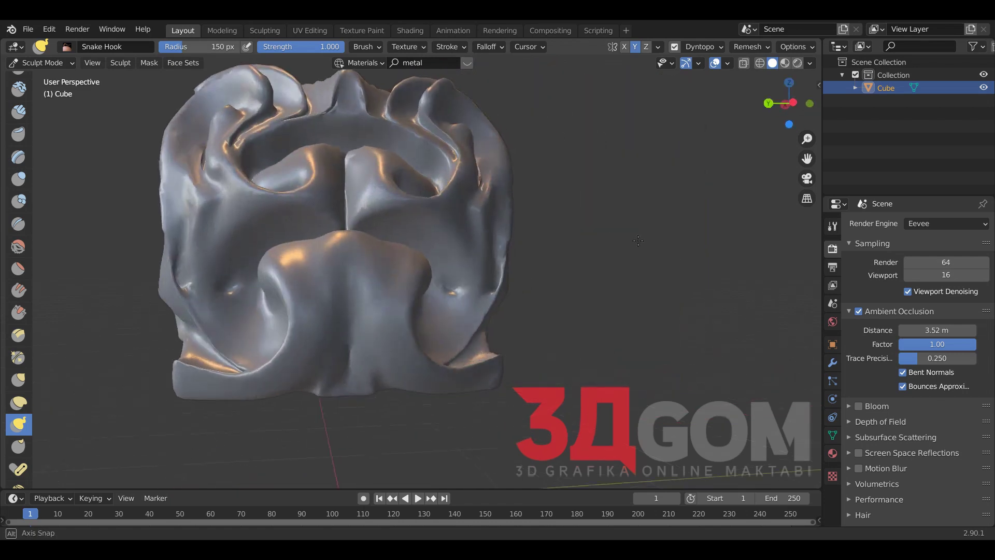
scroll(400, 244, up, 3)
scroll(380, 278, up, 2)
Set Snake Hook radius to 124 px and reshape the nose bulge into two rounded lobes.
key(f)
click(368, 287)
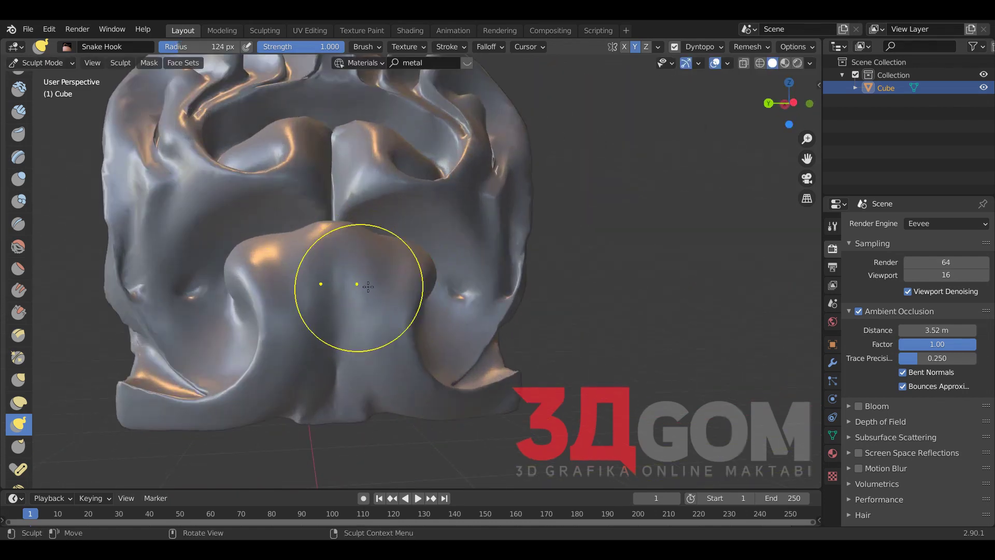
drag(384, 292, 383, 269)
scroll(402, 257, down, 2)
mouse_move(404, 256)
middle_down()
mouse_move(315, 263)
mouse_move(344, 156)
middle_up()
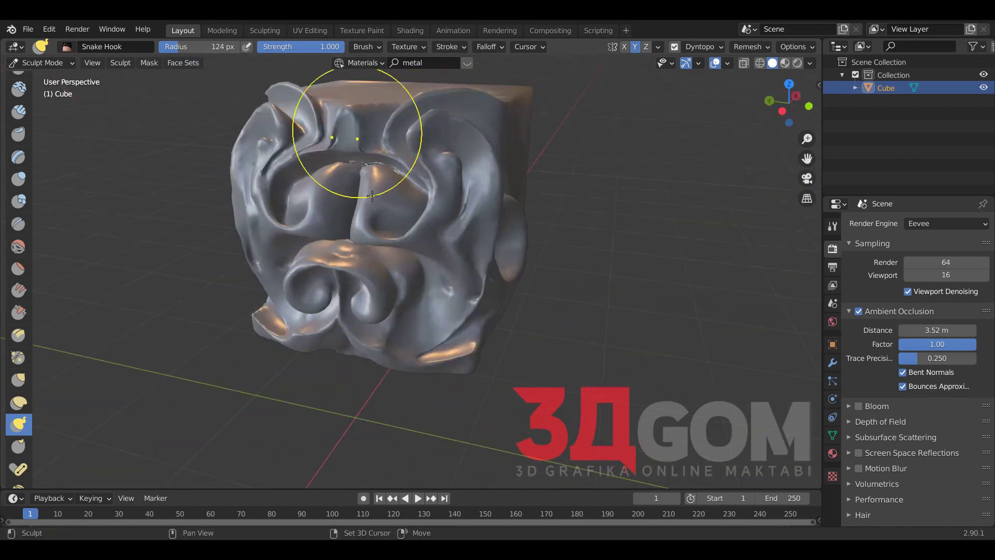
scroll(401, 234, up, 2)
ctrl+middle_drag(402, 234, 404, 190)
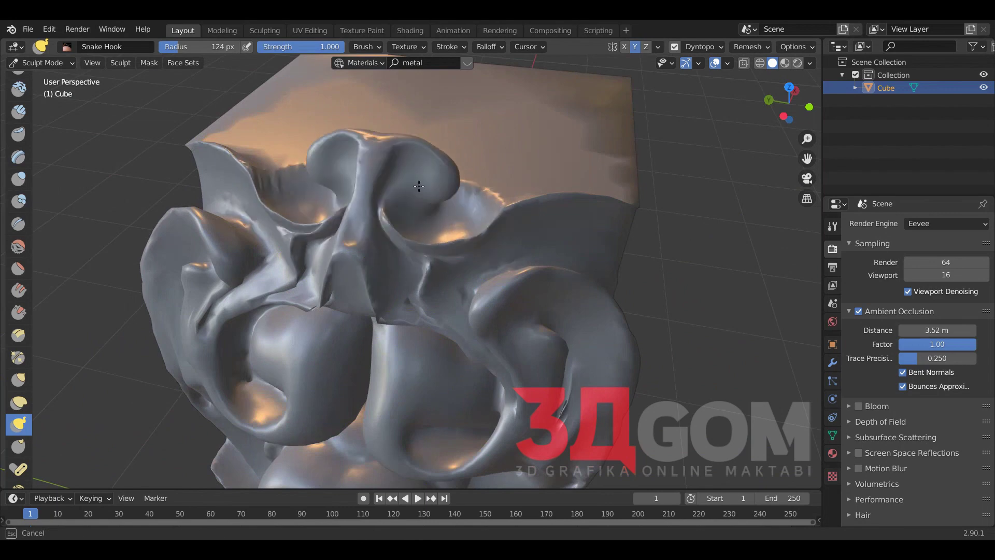
Reshape and flatten the curled upper horns, including the upper-right one.
drag(442, 195, 450, 196)
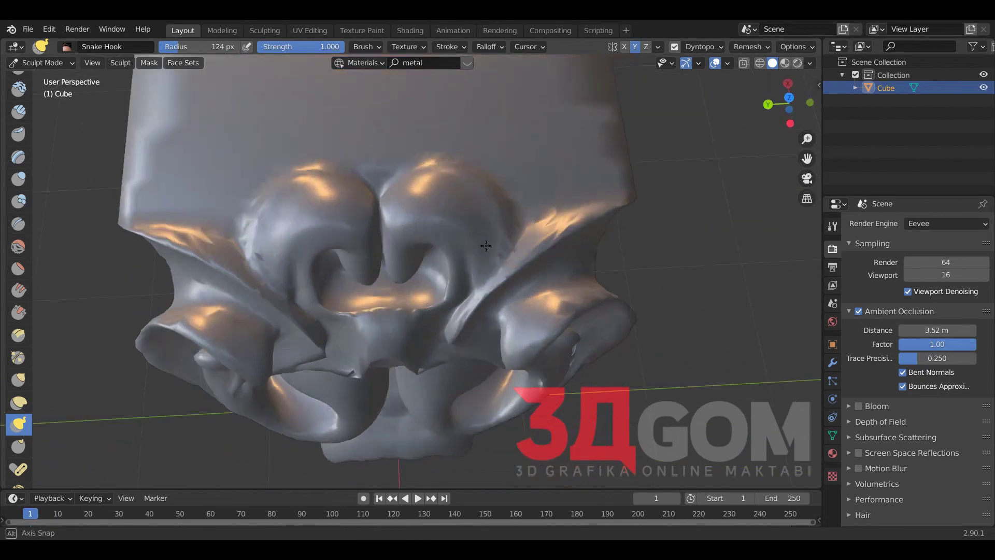
middle_drag(423, 200, 478, 207)
mouse_move(478, 207)
mouse_down()
mouse_move(515, 144)
mouse_move(489, 191)
mouse_up()
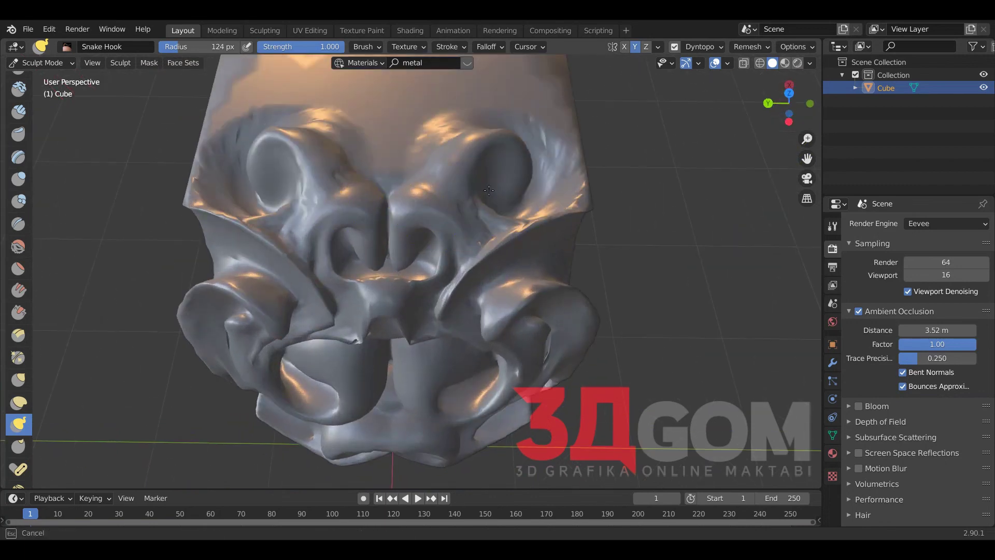
middle_drag(485, 183, 474, 127)
mouse_move(473, 127)
mouse_down()
mouse_move(462, 119)
mouse_move(470, 136)
mouse_up()
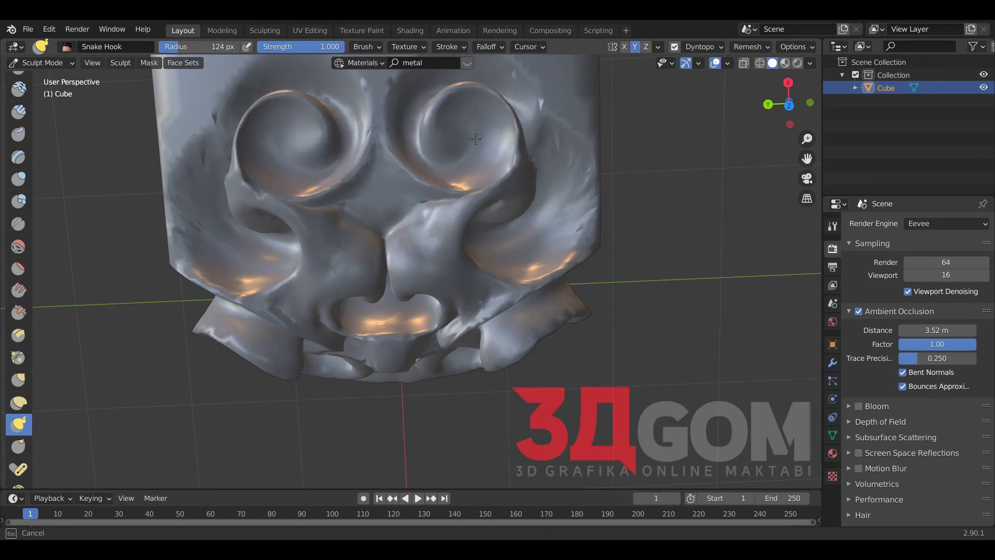
scroll(470, 136, down, 2)
Sculpt the forehead and both symmetric spiral curls of the crest.
shift+middle_drag(471, 136, 433, 204)
scroll(433, 204, up, 1)
drag(460, 192, 434, 185)
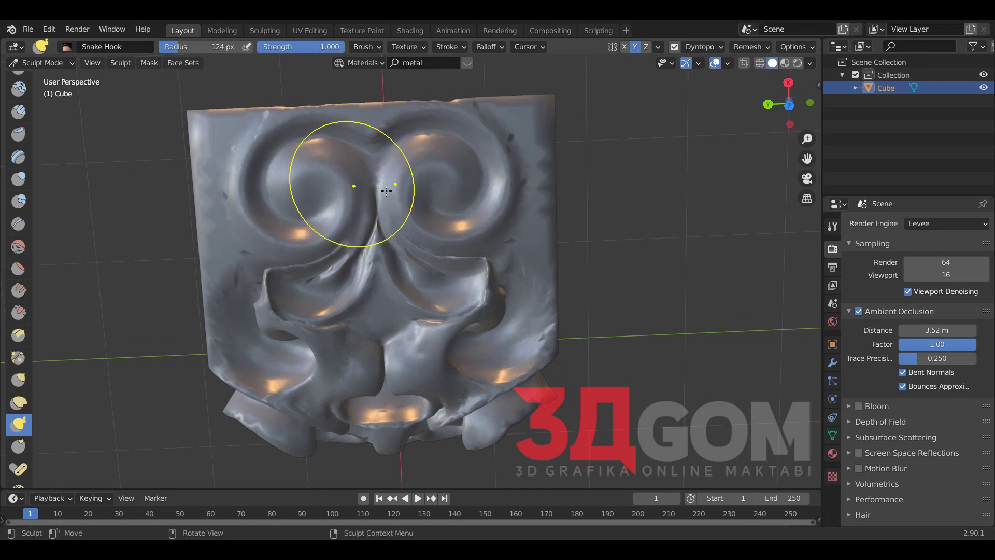
scroll(450, 170, up, 2)
shift+middle_drag(450, 170, 433, 257)
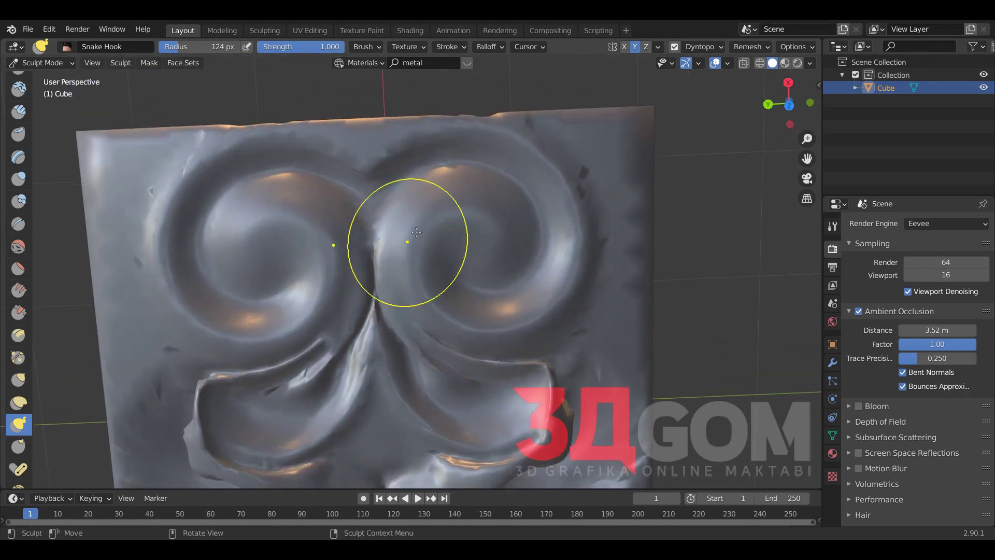
scroll(421, 333, down, 3)
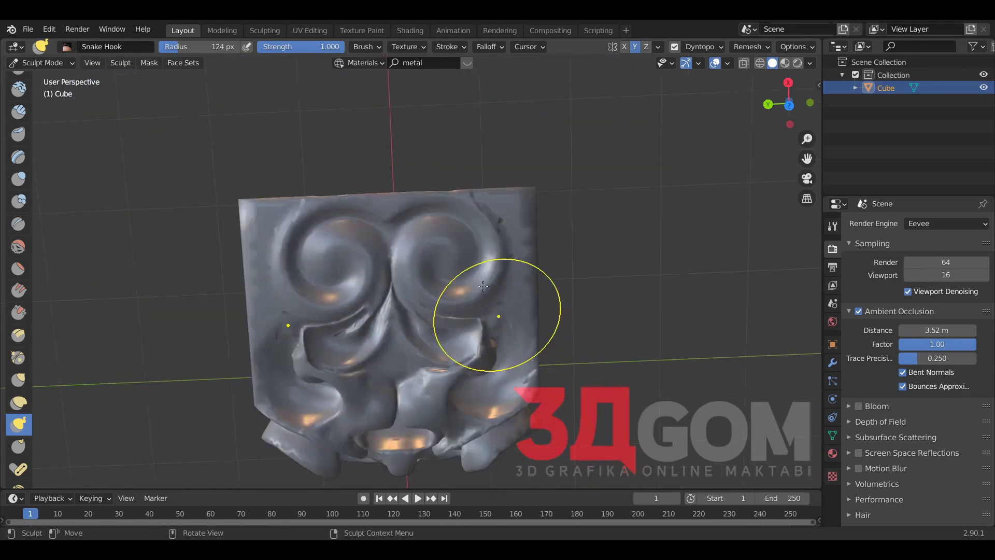
mouse_move(485, 311)
middle_down()
mouse_move(295, 249)
mouse_move(447, 144)
mouse_move(406, 256)
mouse_move(427, 269)
mouse_move(392, 206)
mouse_move(394, 223)
mouse_move(414, 208)
mouse_move(404, 167)
mouse_move(404, 234)
middle_up()
Turn the cube's side face toward the view and reshape the hole in its spiral.
scroll(422, 207, down, 3)
scroll(404, 234, up, 3)
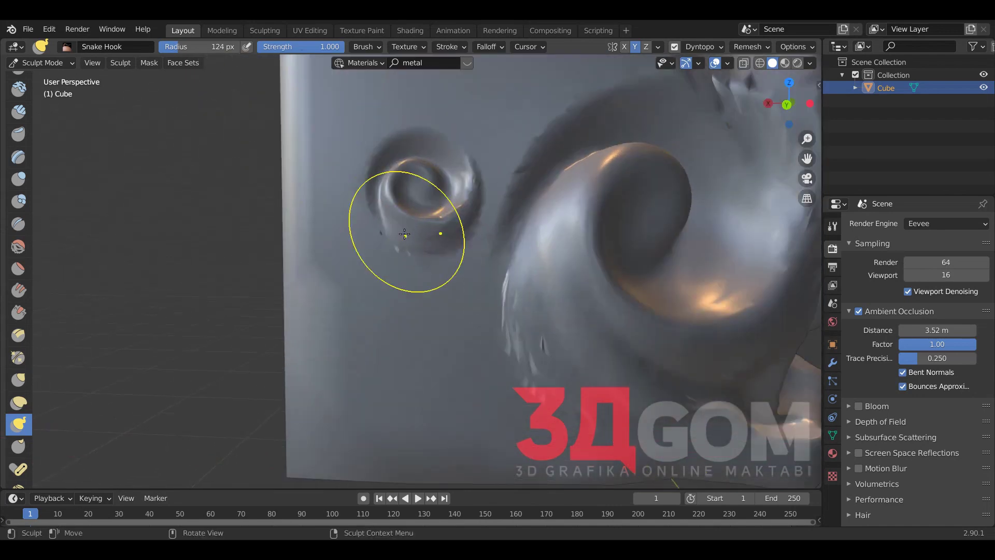
mouse_move(438, 284)
middle_down()
mouse_move(409, 269)
mouse_move(404, 211)
mouse_move(338, 178)
middle_up()
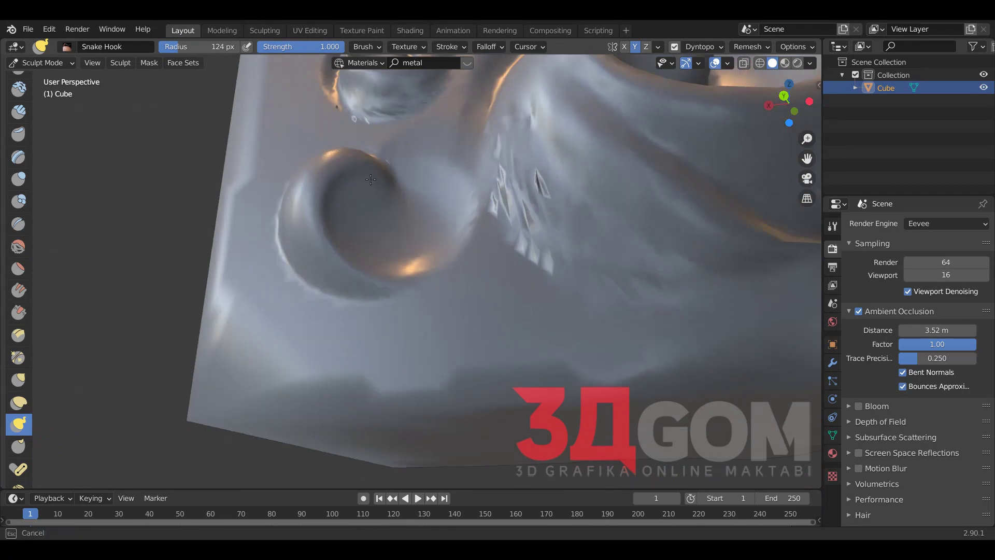
drag(363, 238, 389, 202)
mouse_move(389, 203)
middle_down()
mouse_move(452, 193)
mouse_move(384, 204)
mouse_move(293, 250)
mouse_move(233, 259)
mouse_move(328, 233)
middle_up()
scroll(367, 215, down, 3)
scroll(395, 251, up, 3)
scroll(393, 195, up, 2)
scroll(392, 195, down, 2)
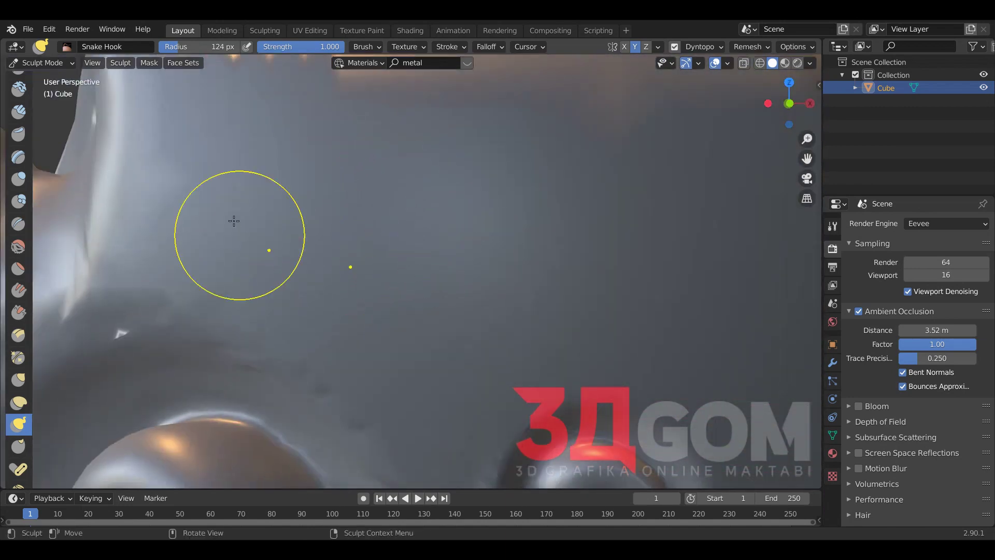
Pull a long tube out of the surface and curl it into a twisted form.
drag(233, 220, 403, 302)
drag(400, 219, 473, 248)
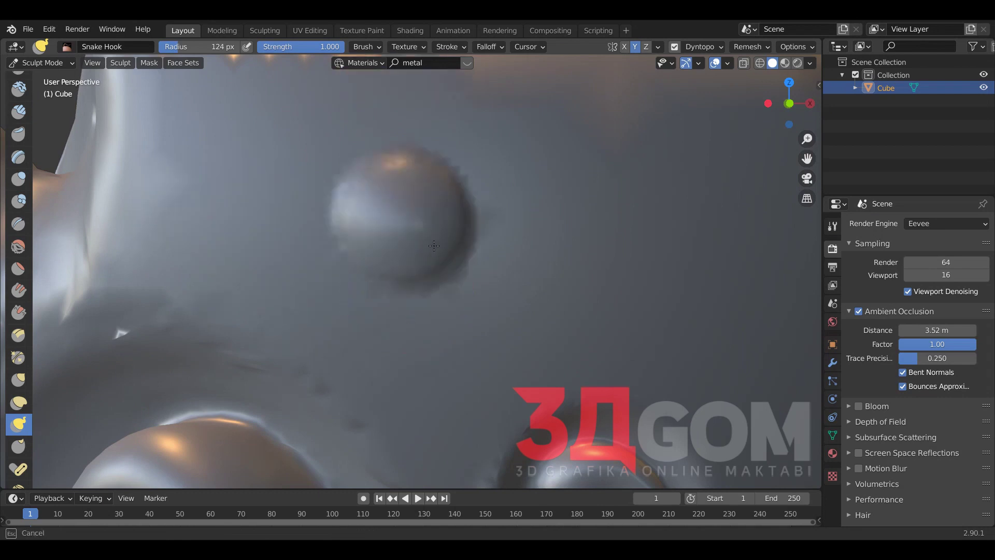
scroll(473, 248, down, 5)
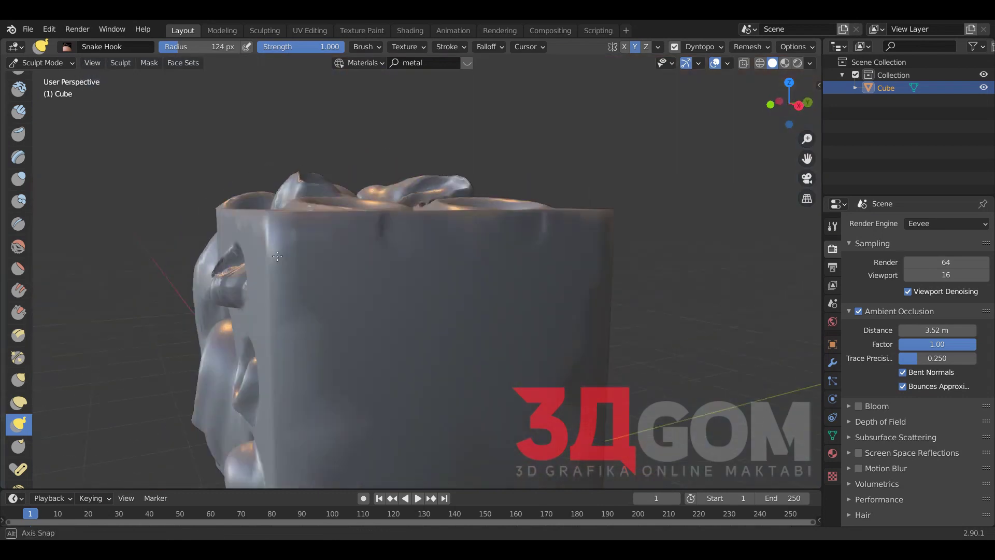
mouse_move(473, 248)
middle_down()
mouse_move(267, 263)
mouse_move(462, 267)
mouse_move(473, 306)
middle_up()
Curl a bulge on the dark face into a spiral, undo it, and redo it at the centre.
drag(472, 306, 514, 257)
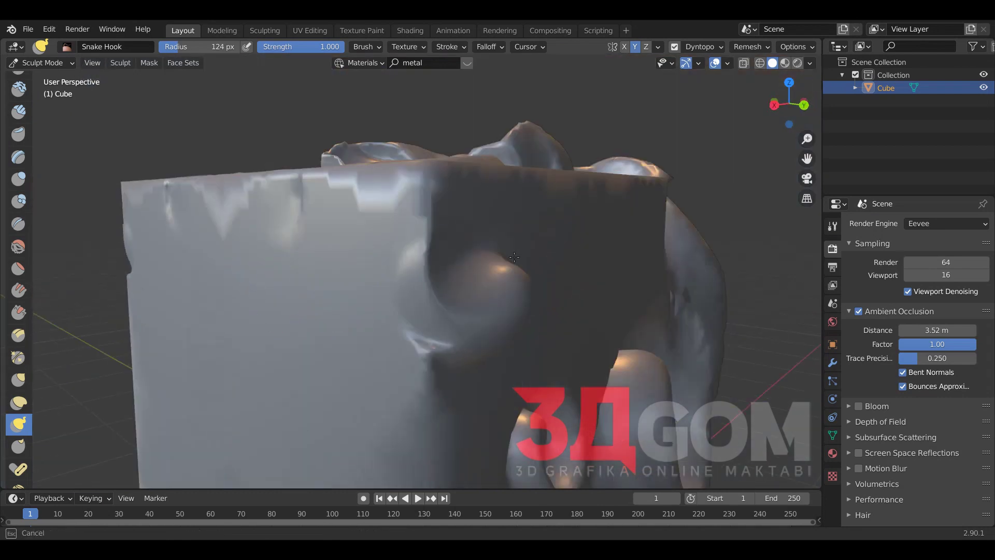
drag(468, 235, 469, 283)
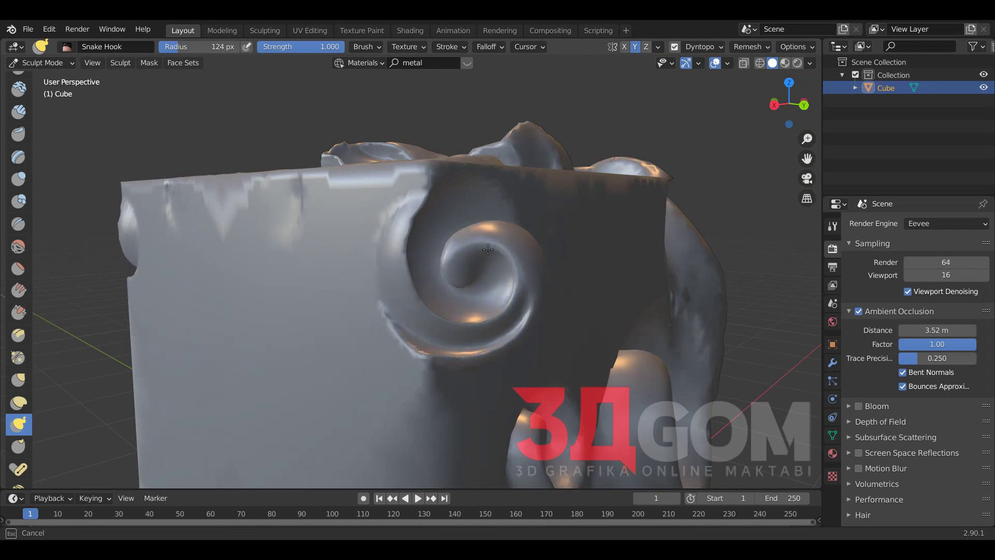
mouse_move(469, 283)
middle_down()
mouse_move(433, 255)
mouse_move(397, 250)
middle_up()
key(ctrl+z)
mouse_move(413, 227)
mouse_down()
mouse_move(366, 224)
mouse_move(375, 255)
mouse_up()
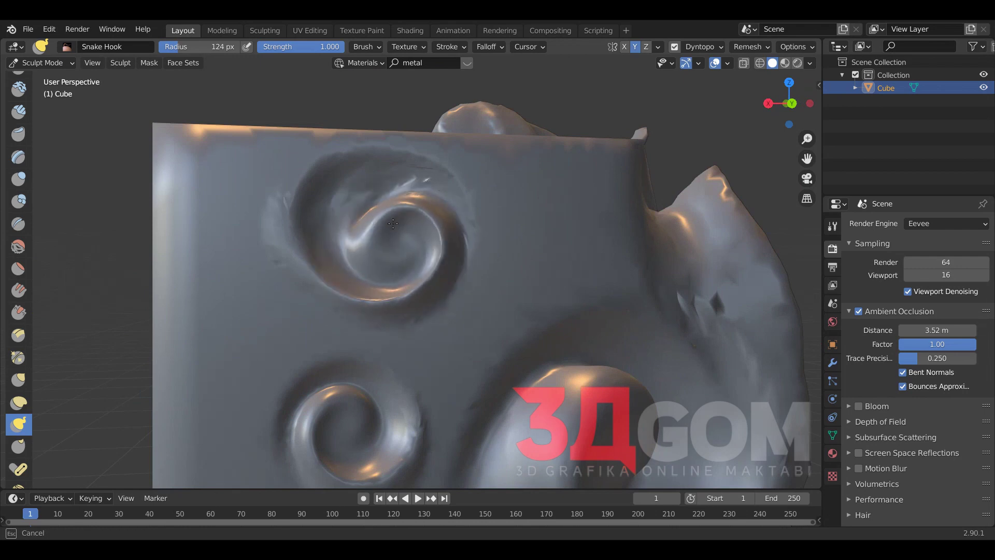
drag(374, 255, 366, 251)
Undo the last spiral and pull a new one near the top centre.
middle_drag(366, 251, 344, 257)
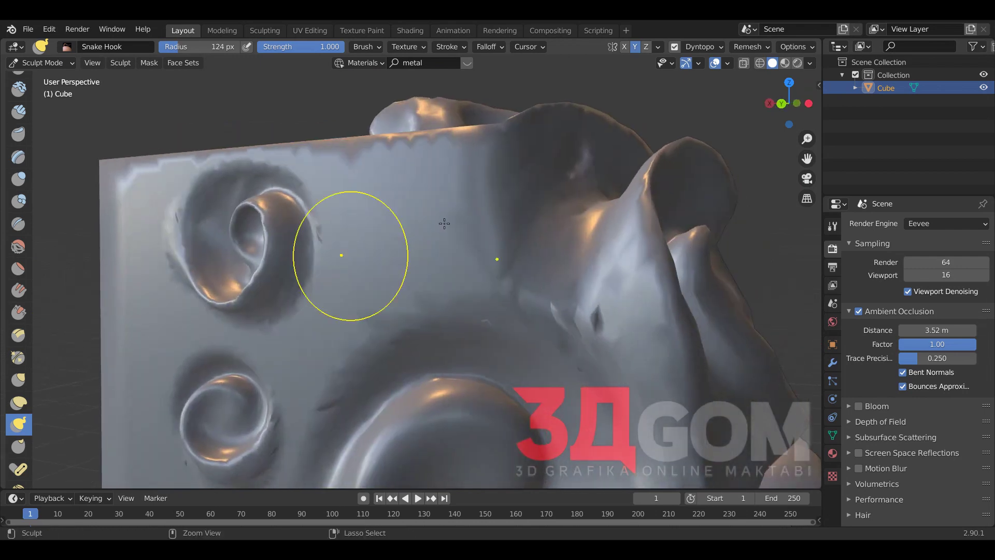
key(ctrl+z)
mouse_move(451, 218)
mouse_down()
mouse_move(500, 180)
mouse_move(480, 221)
mouse_move(478, 200)
mouse_up()
scroll(478, 200, down, 5)
mouse_move(478, 200)
middle_down()
mouse_move(286, 236)
mouse_move(411, 177)
mouse_move(433, 243)
mouse_move(509, 307)
mouse_move(311, 278)
mouse_move(437, 250)
middle_up()
scroll(286, 236, down, 5)
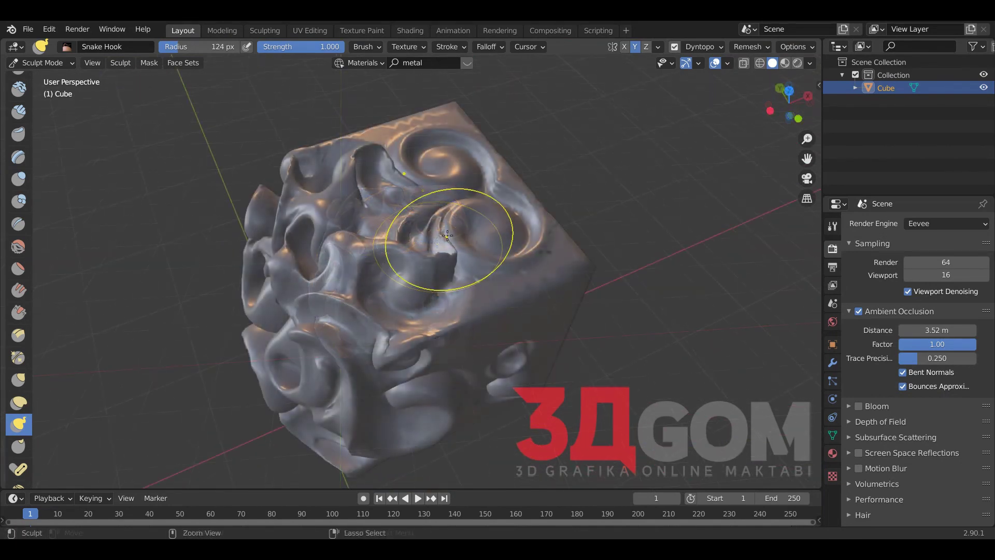
Enter Edit Mode via the Ctrl+Tab pie, select one face and frame it.
key(ctrl+Tab)
click(501, 245)
scroll(463, 264, up, 5)
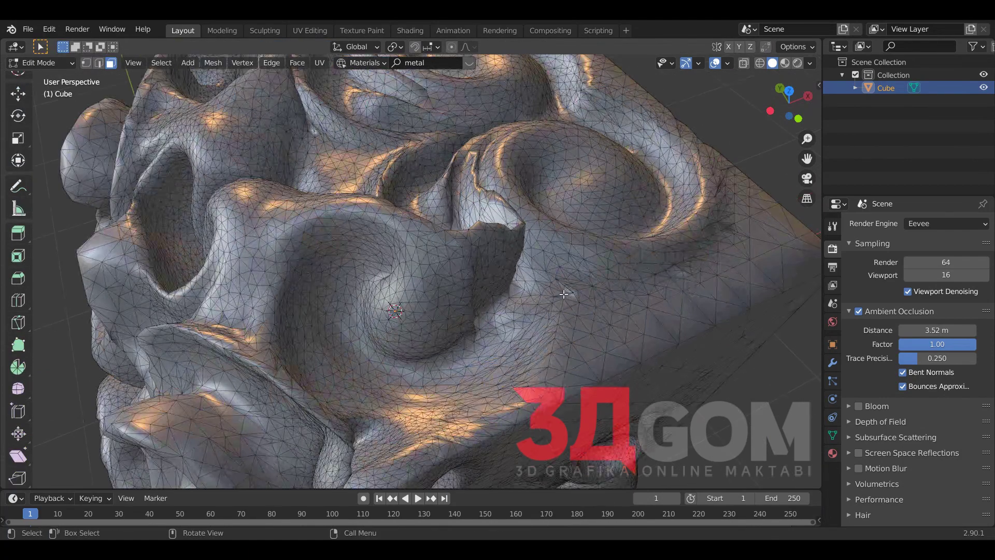
click(566, 323)
key(KP_Decimal)
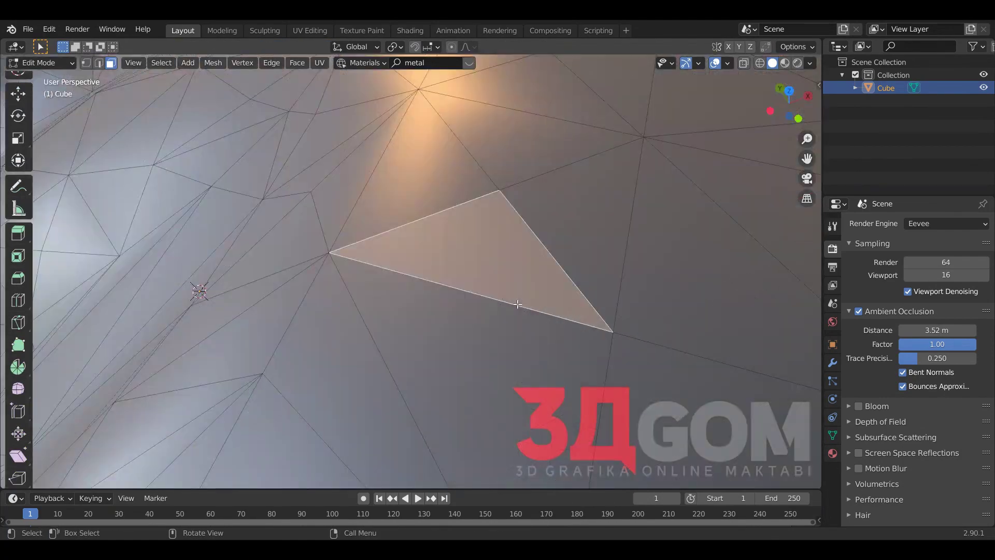
Zoom and orbit around the sculpt to inspect its dense triangle mesh.
scroll(409, 251, down, 5)
scroll(410, 251, down, 3)
scroll(455, 243, down, 5)
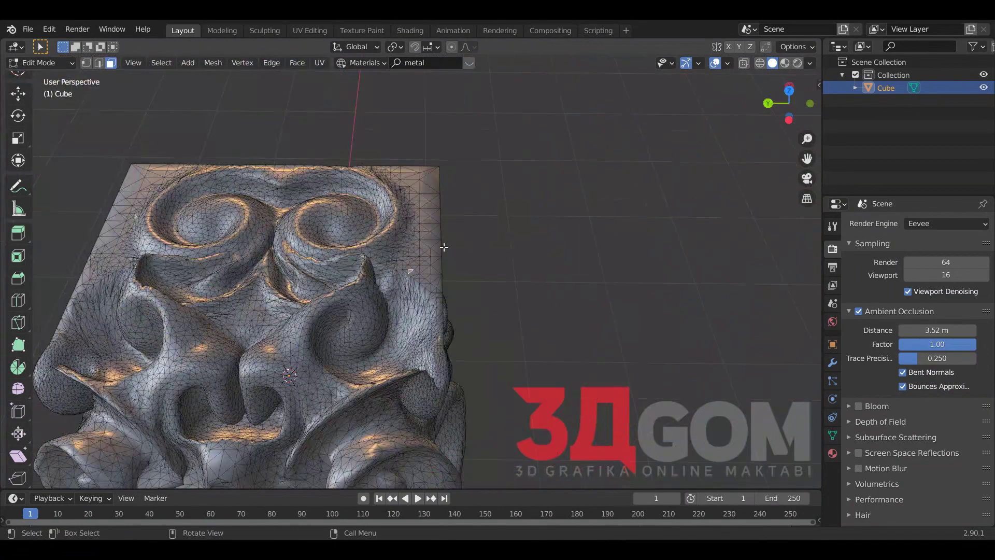
middle_drag(455, 243, 416, 248)
scroll(416, 248, up, 5)
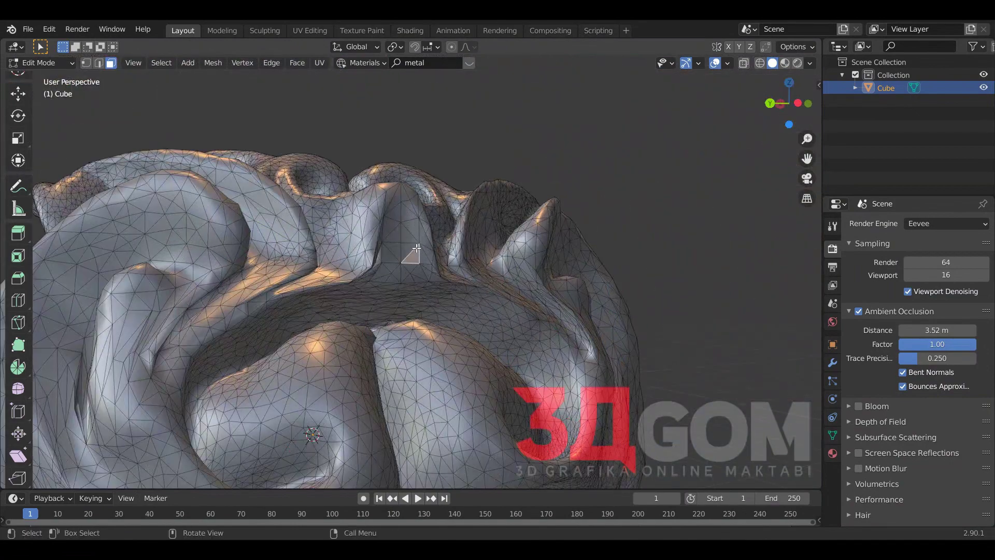
scroll(416, 248, up, 2)
scroll(416, 248, up, 3)
scroll(416, 248, down, 4)
scroll(417, 250, down, 2)
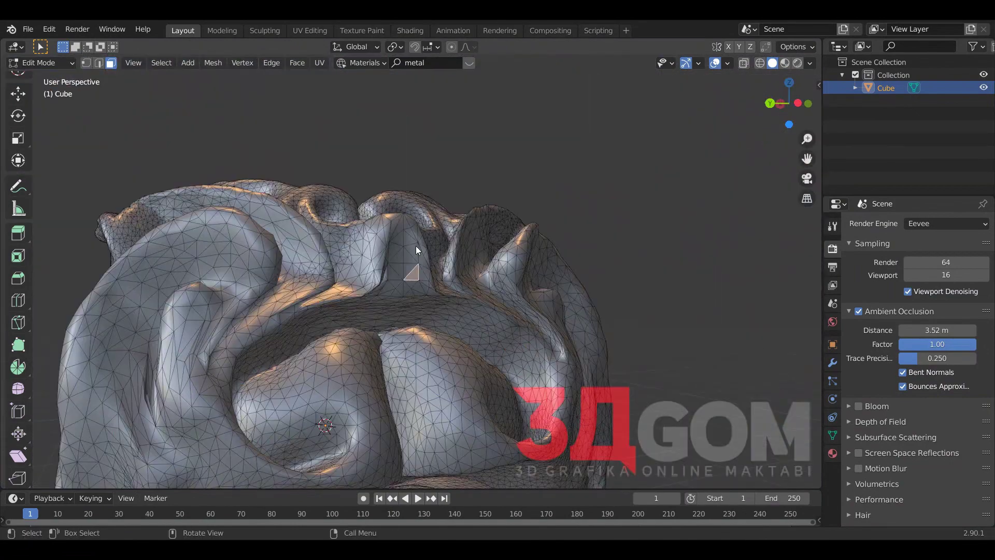
Return to Object Mode and view the sculpt from the front.
key(Tab)
scroll(421, 243, down, 3)
mouse_move(421, 243)
middle_down()
mouse_move(361, 316)
mouse_move(415, 262)
middle_up()
Return to Sculpt Mode and voxel-remesh the sculpt at 0.1 m.
key(ctrl+Tab)
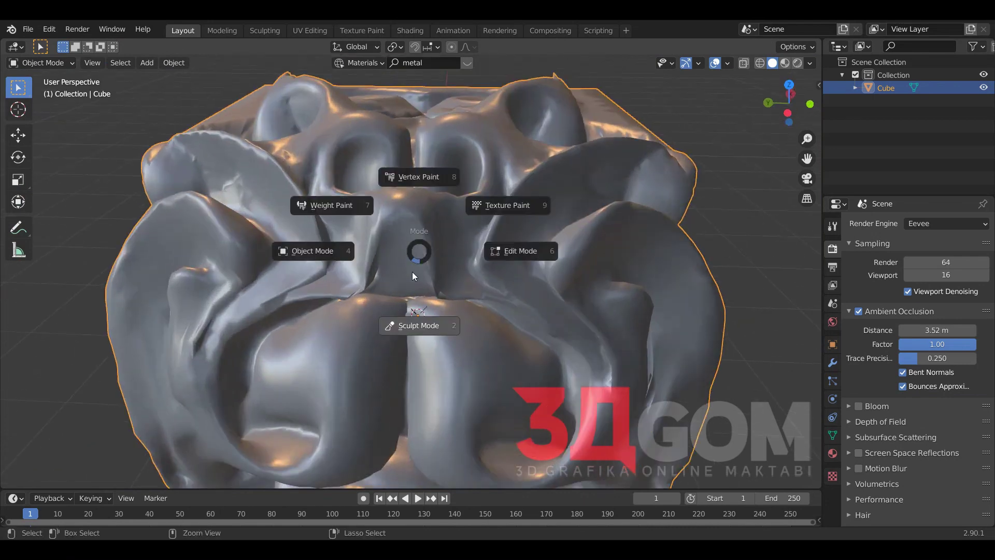
click(416, 291)
click(747, 48)
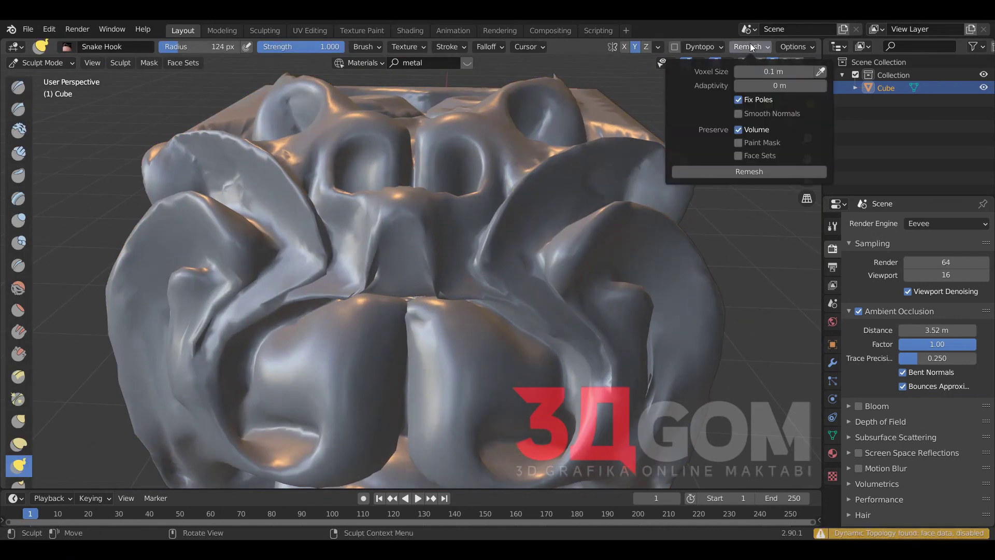
click(719, 172)
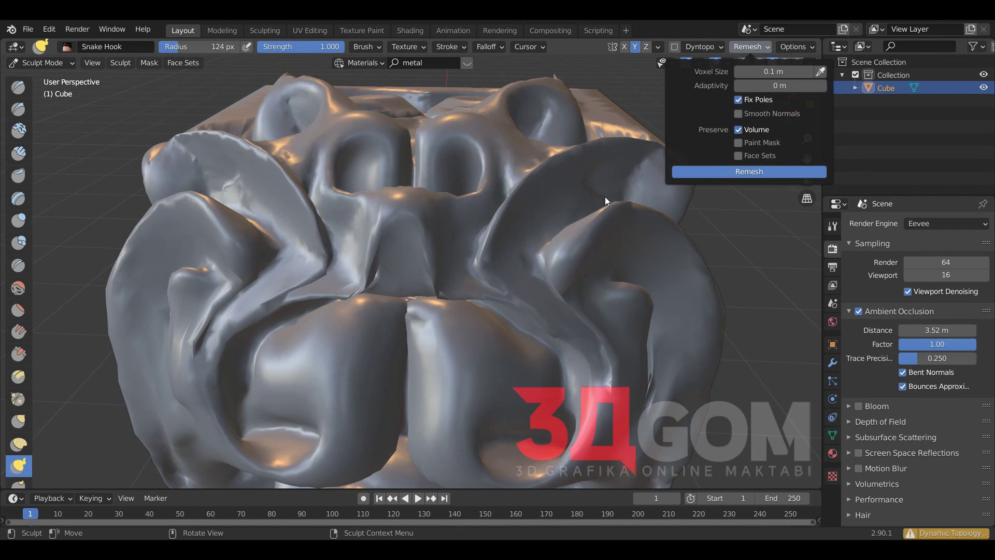
middle_drag(524, 210, 546, 193)
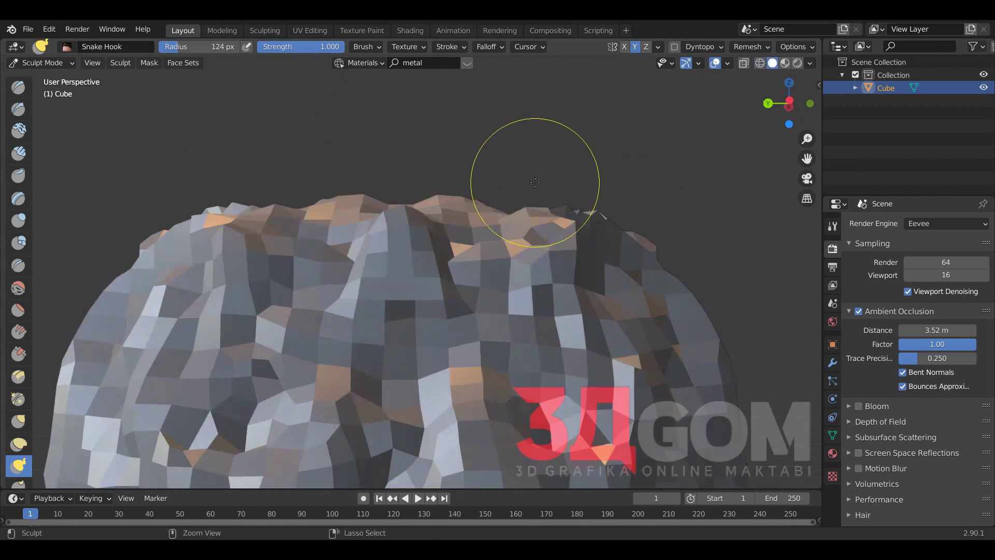
Remesh again at 0.036 m voxel size with Smooth Normals, then view it in wireframe.
click(750, 47)
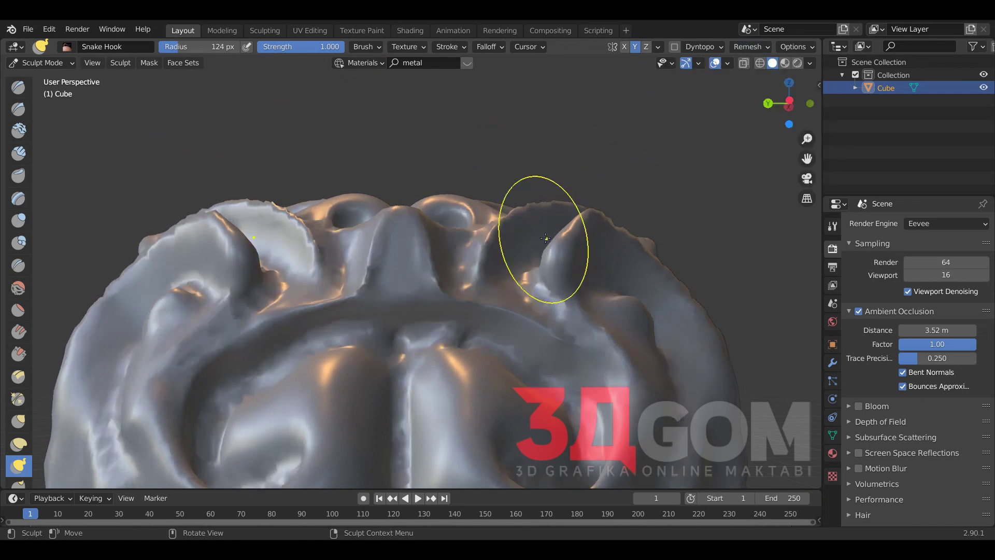
mouse_move(547, 239)
middle_down()
mouse_move(486, 271)
mouse_move(543, 278)
mouse_move(539, 271)
middle_up()
key(shift+z)
key(shift+z)
View the sculpted cube's mesh in Edit Mode, then return to Object Mode.
key(ctrl+Tab)
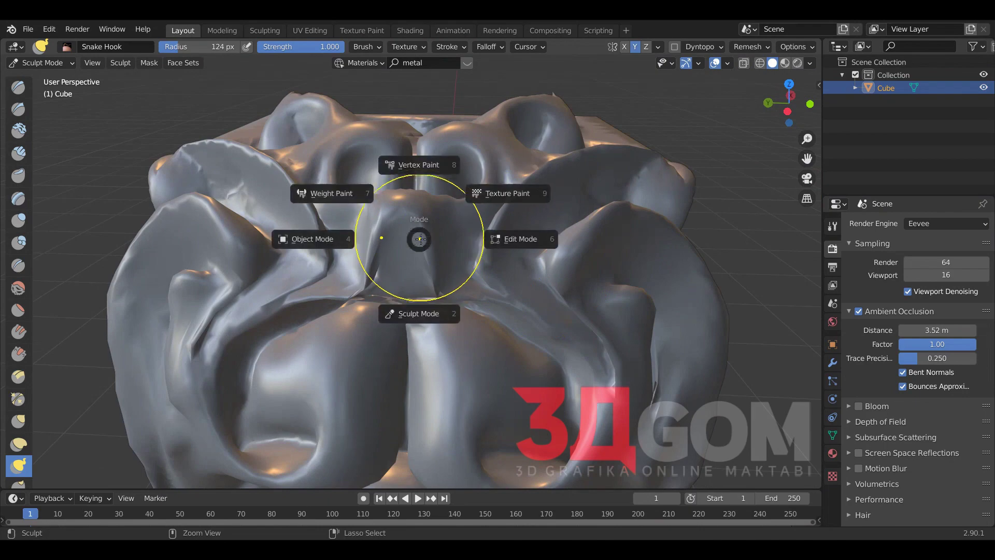
click(456, 241)
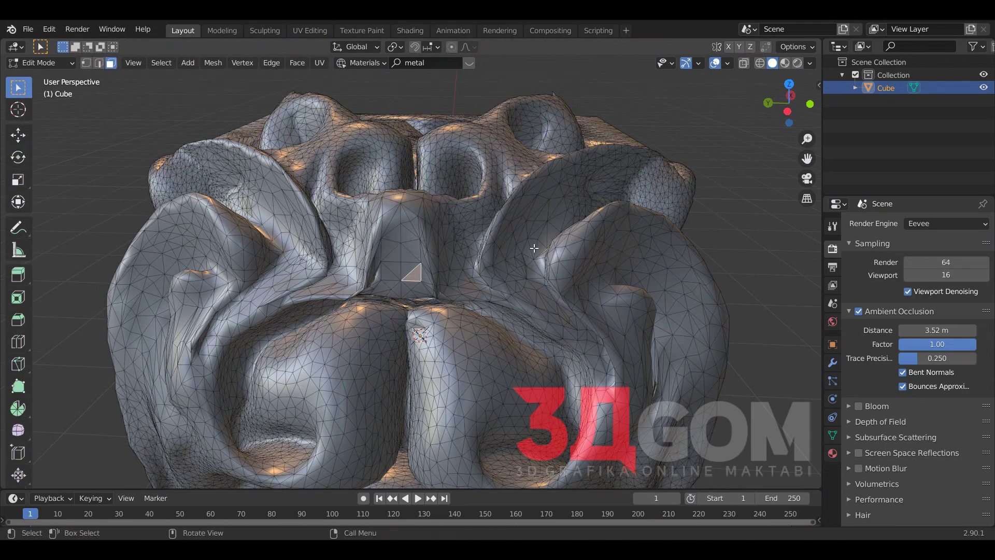
scroll(419, 241, up, 2)
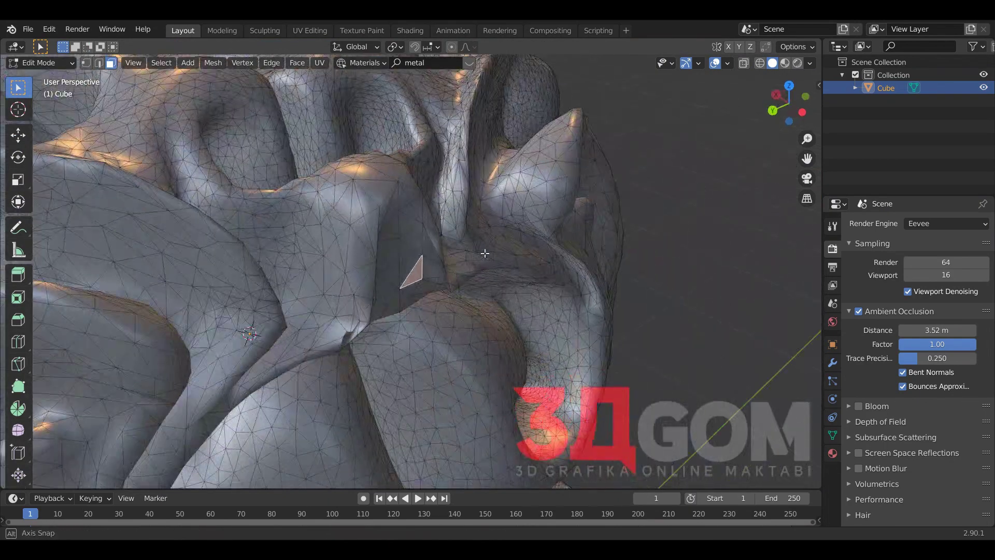
middle_drag(419, 241, 361, 230)
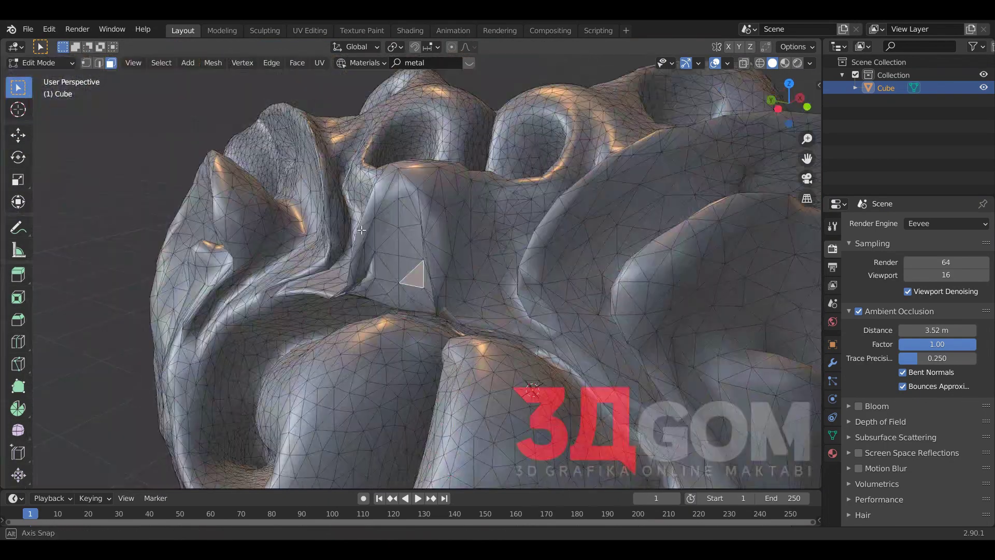
key(Tab)
scroll(374, 229, down, 5)
scroll(397, 225, down, 2)
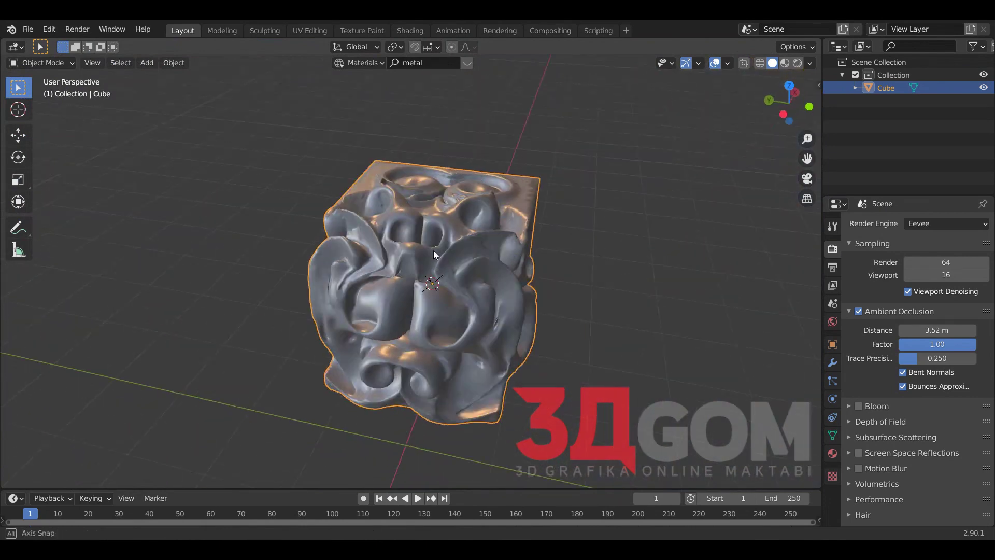
scroll(434, 254, up, 5)
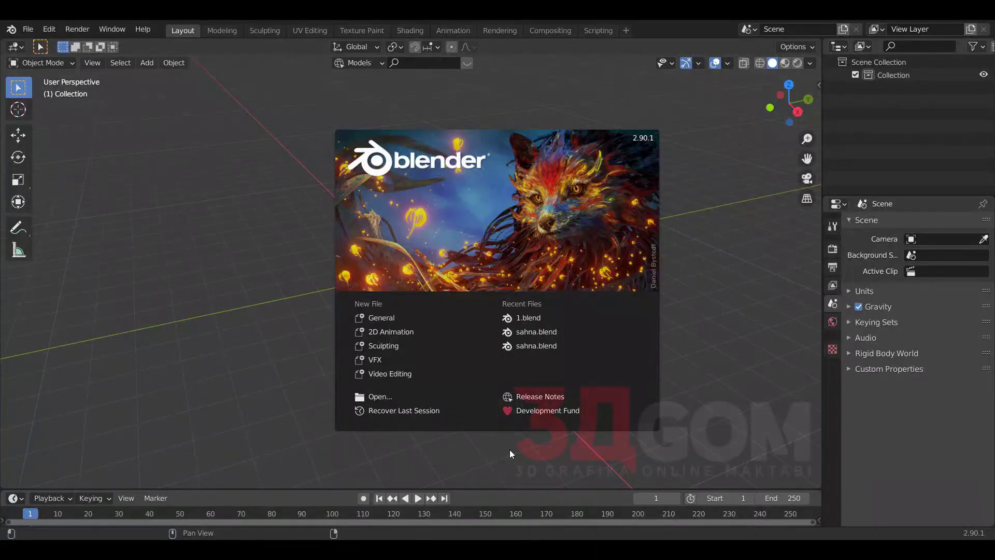
Dismiss the splash screen and add a new mesh cube.
click(326, 384)
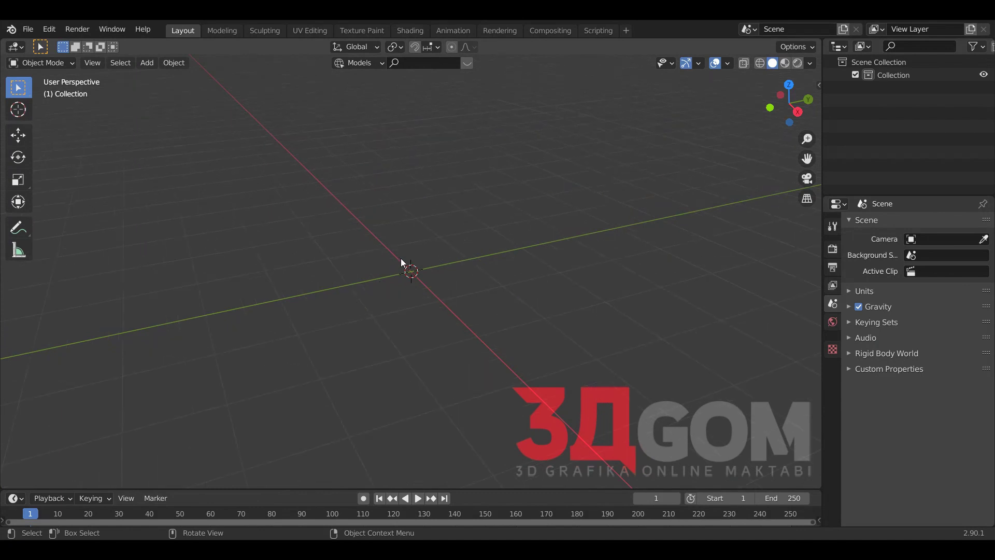
key(shift+a)
click(454, 256)
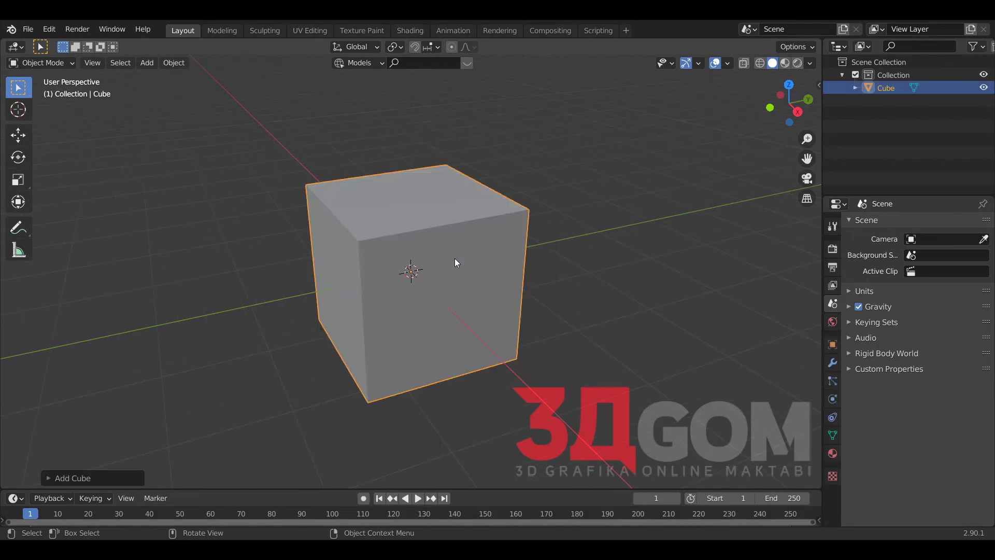
scroll(455, 259, up, 2)
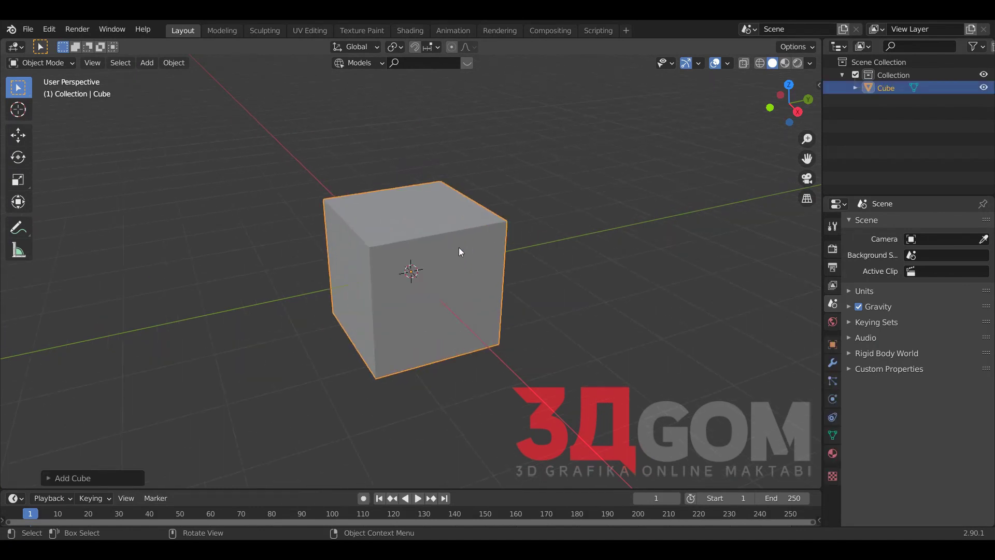
Set viewport lighting to MatCap with the metallic material.
click(809, 63)
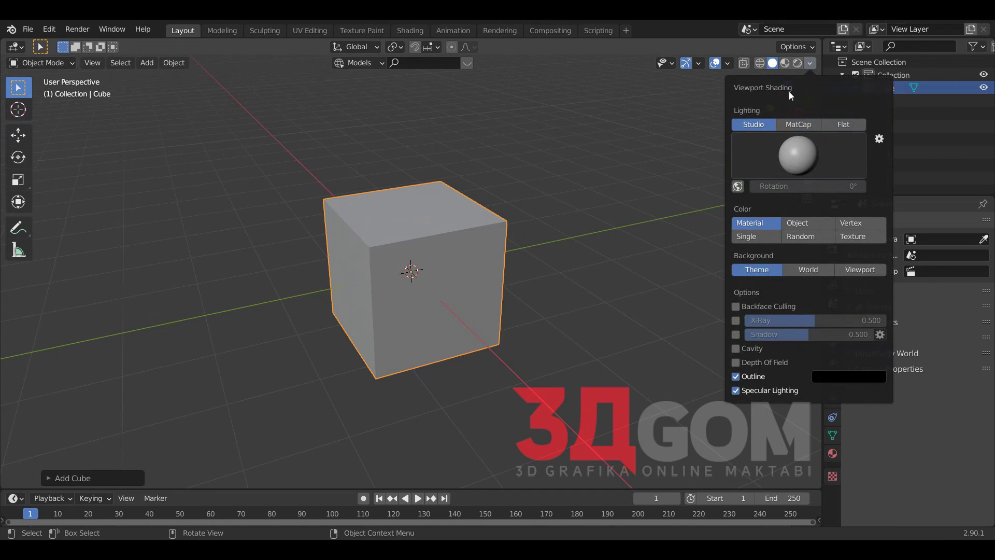
click(798, 125)
click(793, 151)
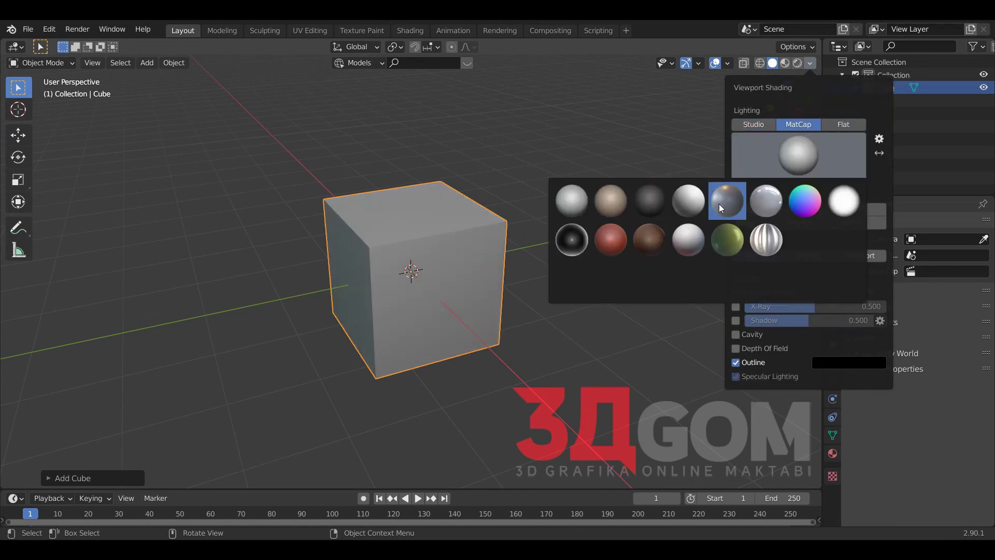
click(719, 204)
In Sculpt Mode, enable Dyntopo with 8 px detail size and Smooth Shading.
click(46, 63)
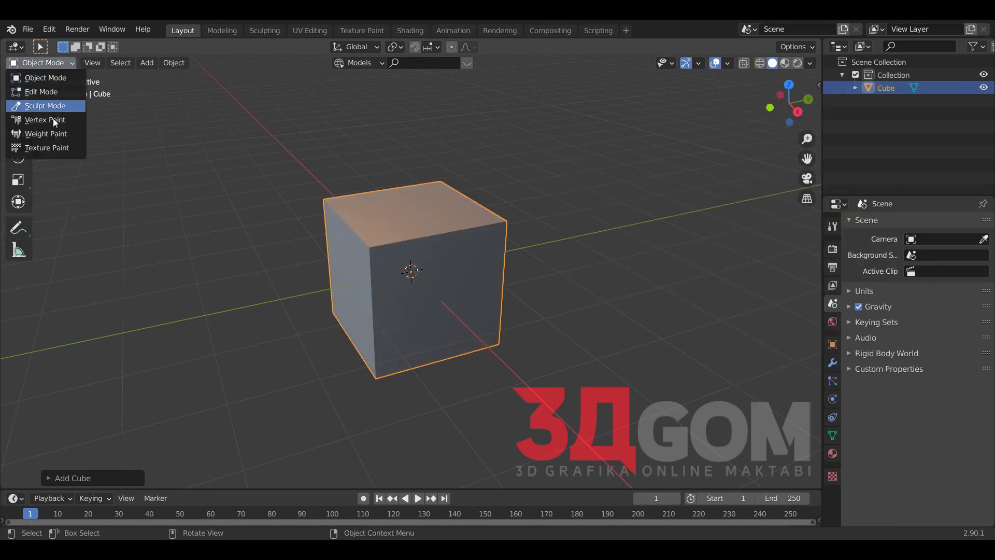
click(65, 105)
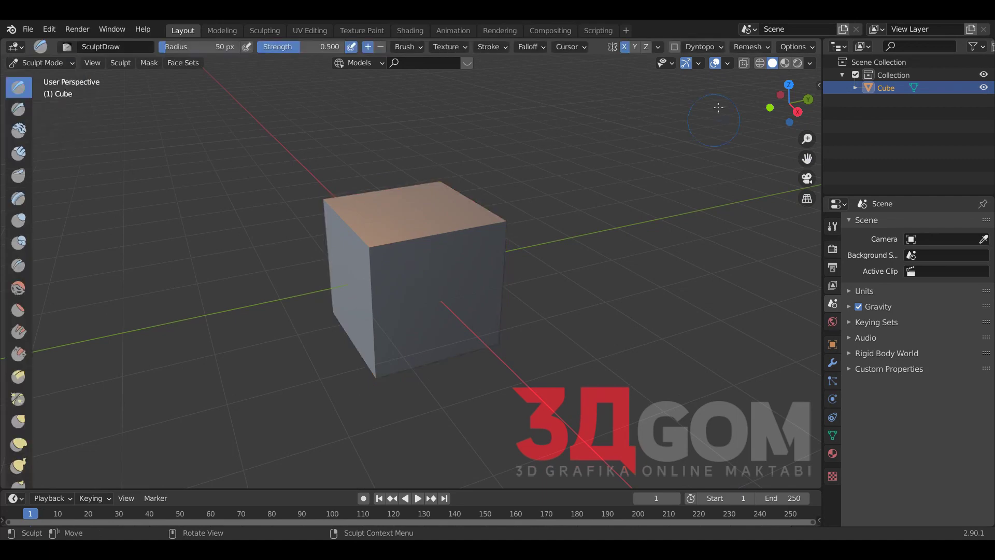
click(686, 48)
click(675, 47)
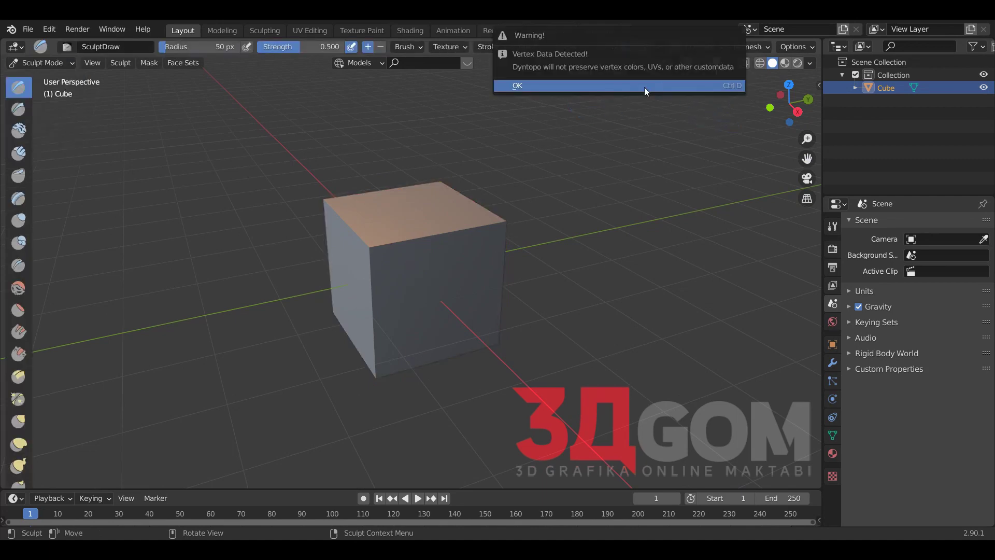
click(644, 86)
click(703, 47)
click(723, 69)
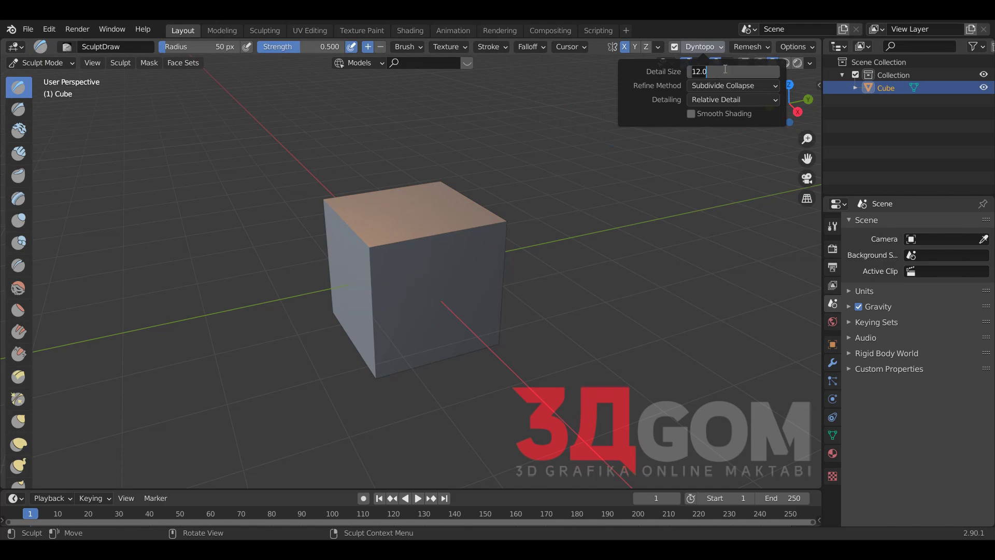
click(687, 118)
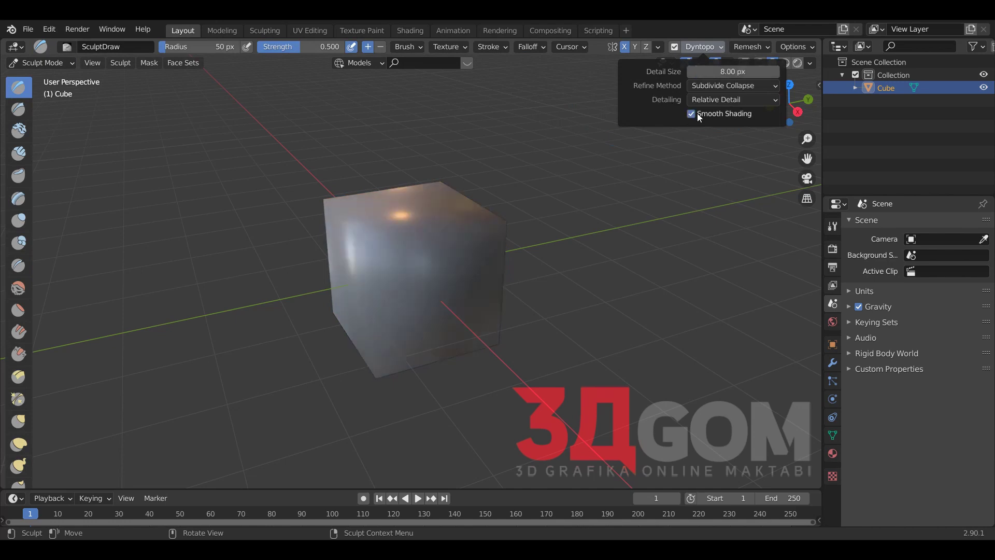
middle_drag(344, 255, 373, 249)
Switch to the Snake Hook brush, pull a trial swirl from the cube, then undo it.
scroll(16, 439, down, 2)
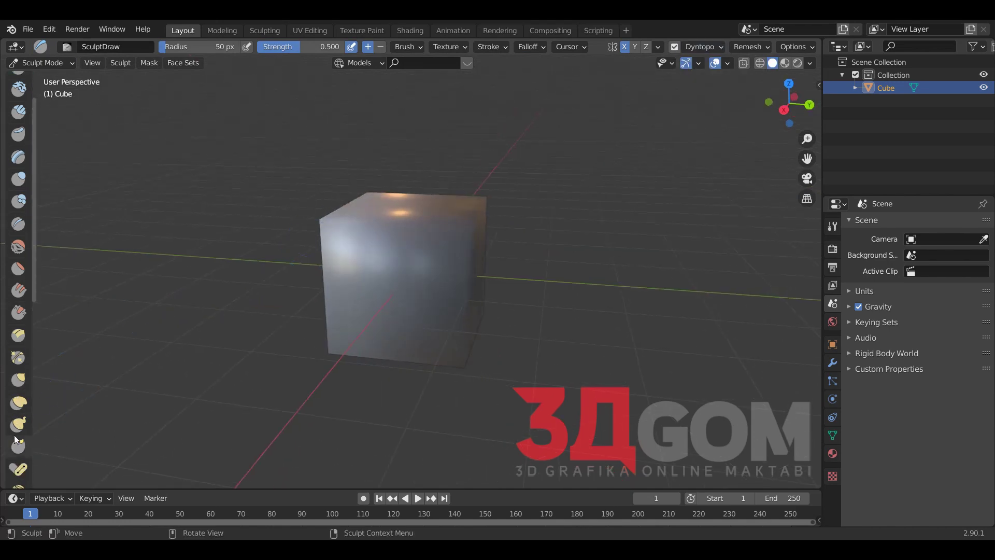
click(30, 423)
scroll(423, 240, up, 4)
middle_drag(422, 240, 424, 242)
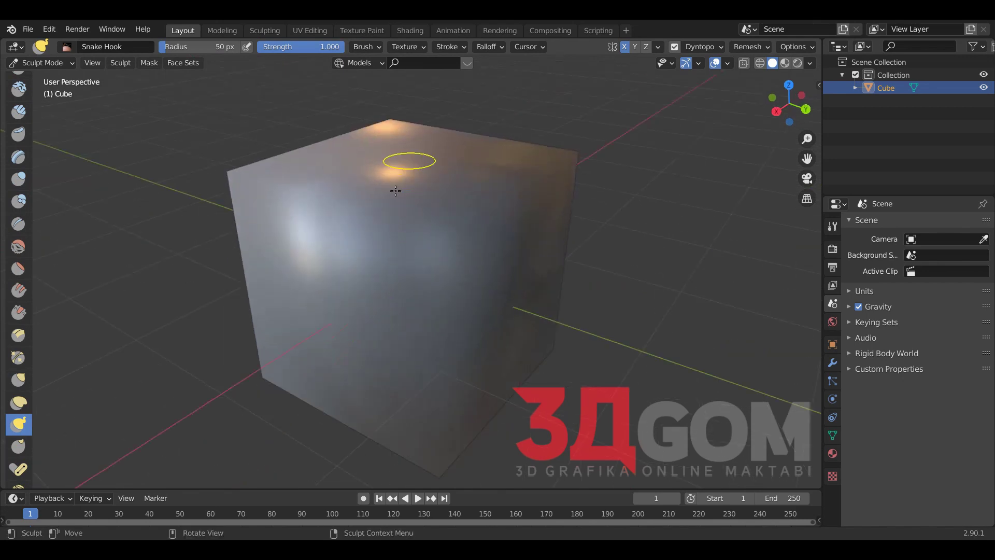
mouse_move(430, 230)
mouse_down()
mouse_move(417, 244)
mouse_move(465, 239)
mouse_move(456, 223)
mouse_up()
scroll(410, 249, up, 1)
key(ctrl+z)
key(ctrl+z)
Enlarge the brush radius to 245 then 412 px, test curls, and undo back to a clean cube.
key(f)
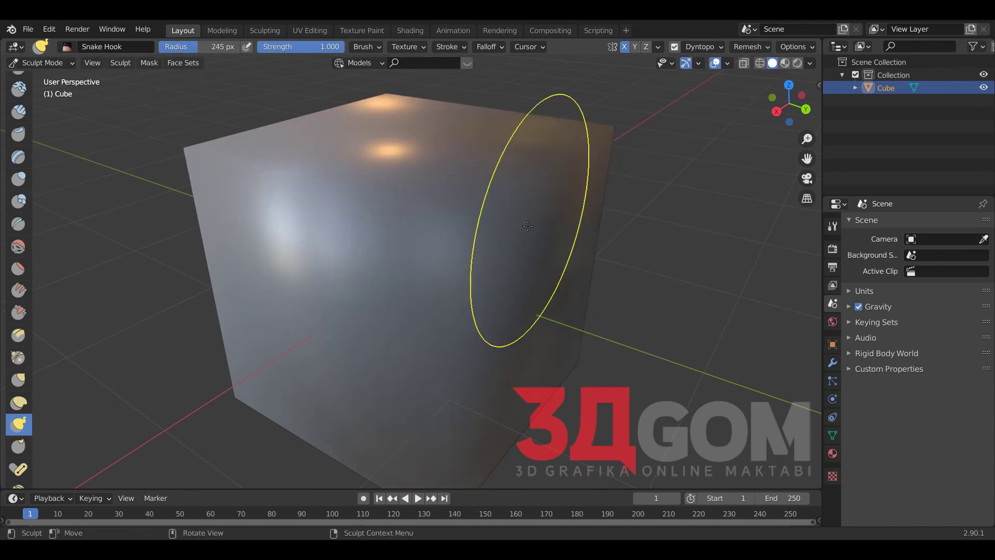
click(523, 156)
mouse_move(482, 192)
mouse_down()
mouse_move(512, 226)
mouse_move(456, 223)
mouse_up()
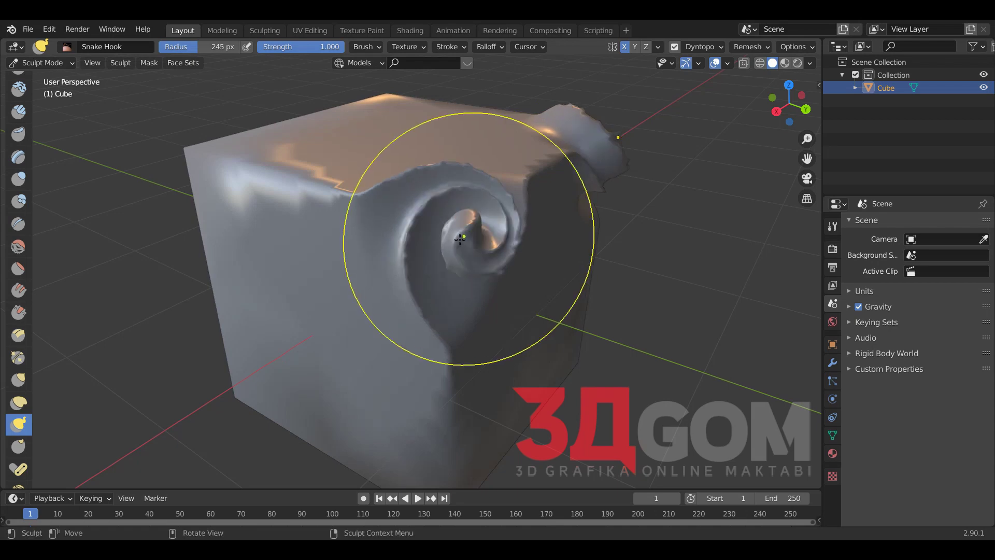
mouse_move(456, 223)
middle_down()
mouse_move(330, 235)
mouse_move(466, 218)
middle_up()
key(f)
click(544, 243)
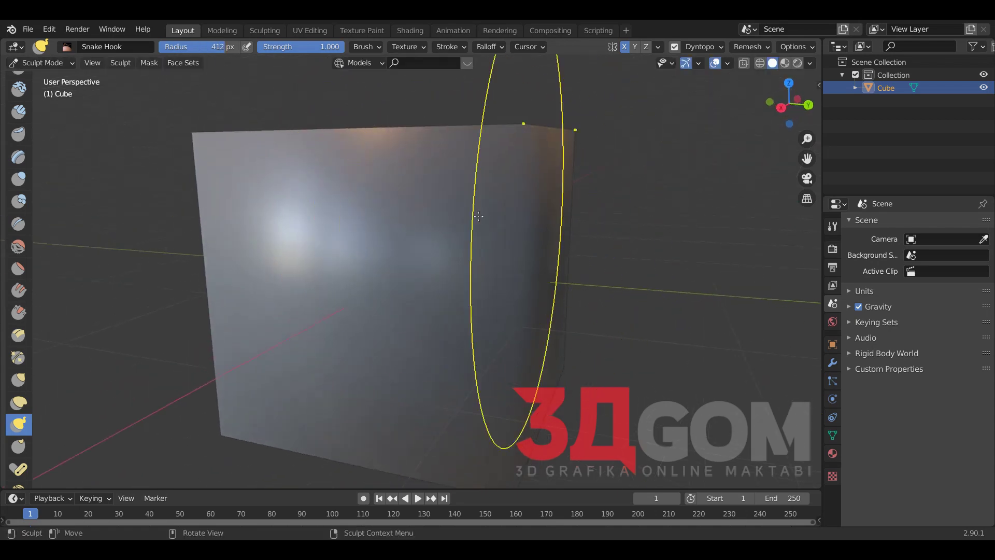
mouse_move(545, 249)
mouse_down()
mouse_move(463, 263)
mouse_move(439, 210)
mouse_up()
mouse_move(439, 210)
middle_down()
mouse_move(327, 224)
mouse_move(492, 207)
middle_up()
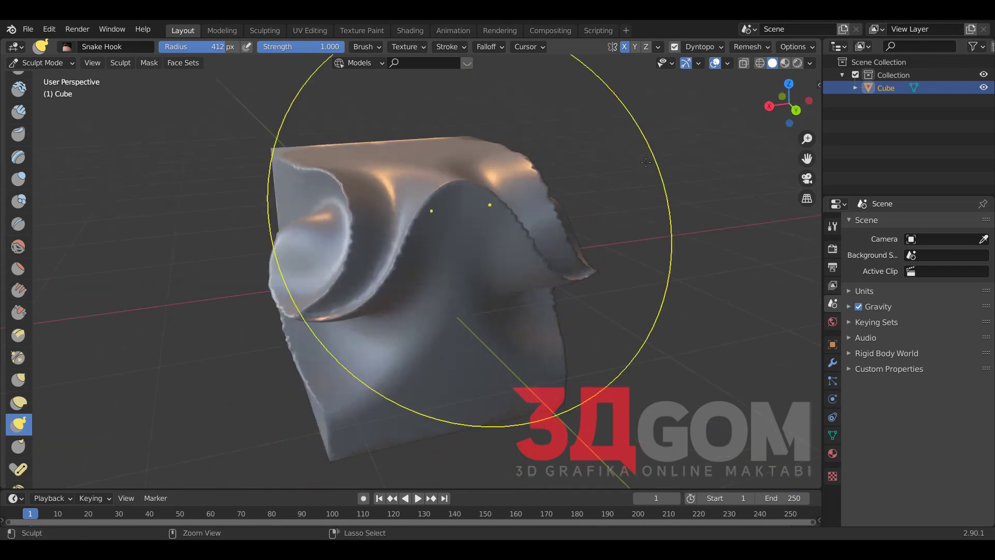
key(ctrl+z)
key(ctrl+z)
click(746, 48)
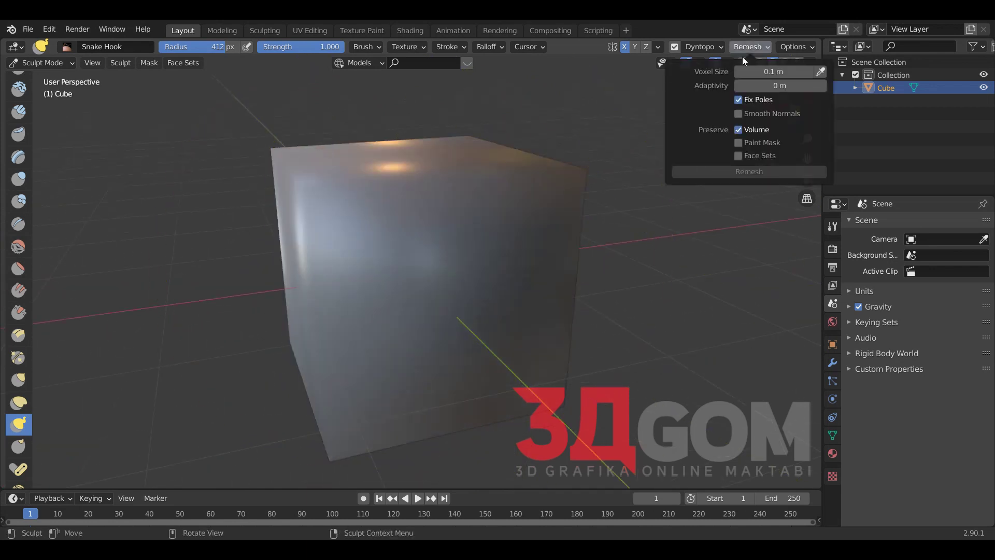
Set Dyntopo detail size to 10.70 px and hook two large side-by-side spiral curls.
click(711, 45)
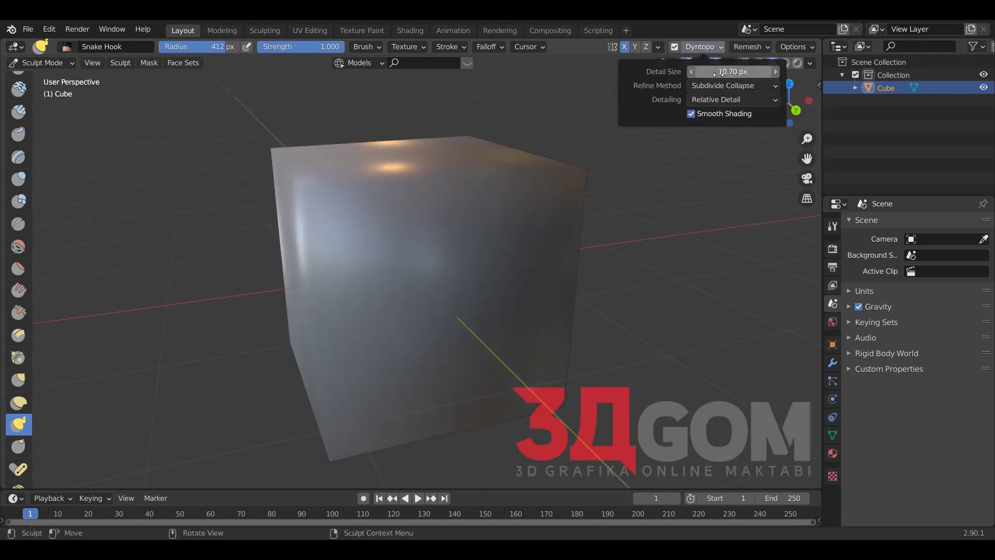
mouse_move(387, 182)
mouse_down()
mouse_move(392, 198)
mouse_move(333, 227)
mouse_move(332, 259)
mouse_up()
mouse_move(332, 259)
middle_down()
mouse_move(334, 281)
mouse_move(411, 261)
middle_up()
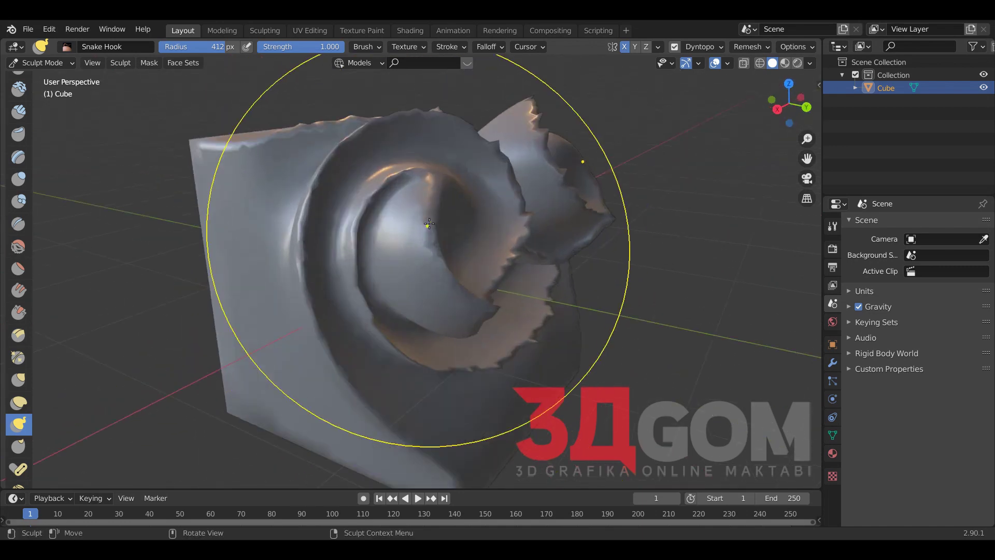
middle_drag(429, 224, 378, 178)
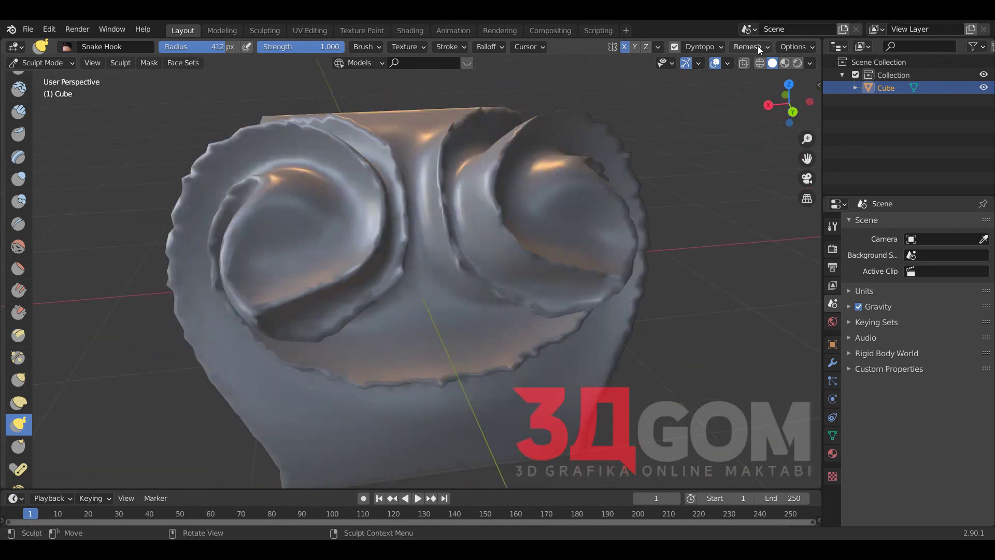
Check the Remesh settings, then switch to Edit Mode to view the dense mesh.
click(759, 49)
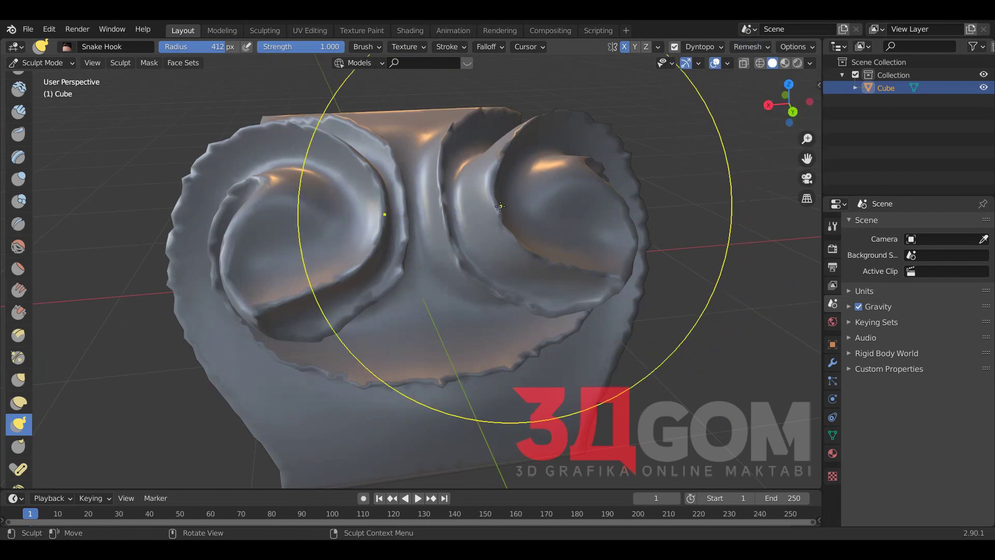
key(ctrl+Tab)
click(543, 220)
key(ctrl+Tab)
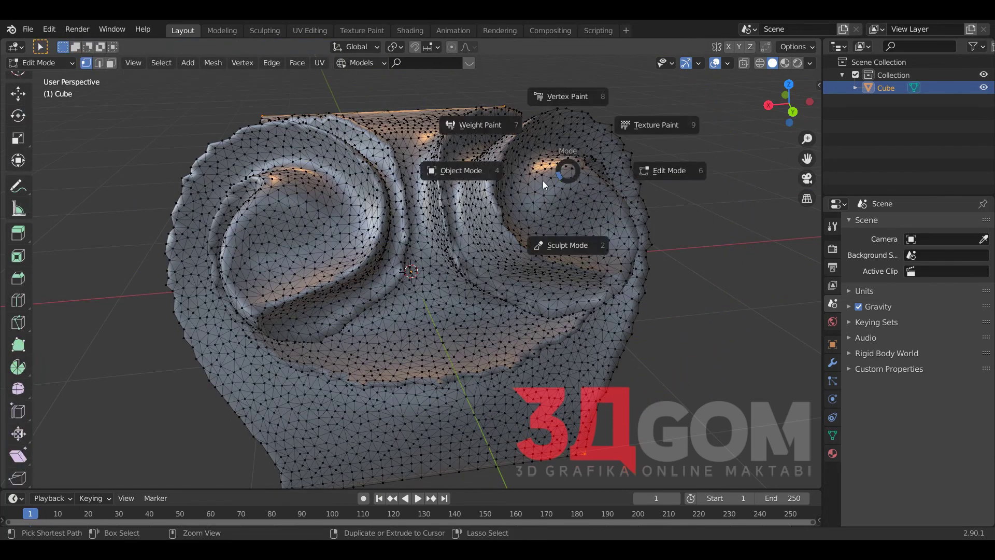
key(ctrl+Tab)
click(553, 311)
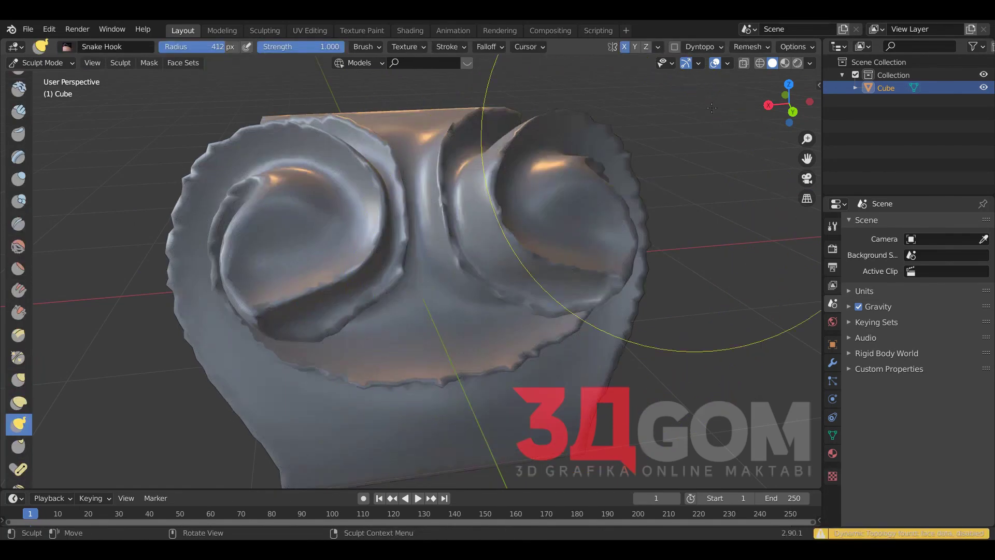
click(748, 46)
click(738, 172)
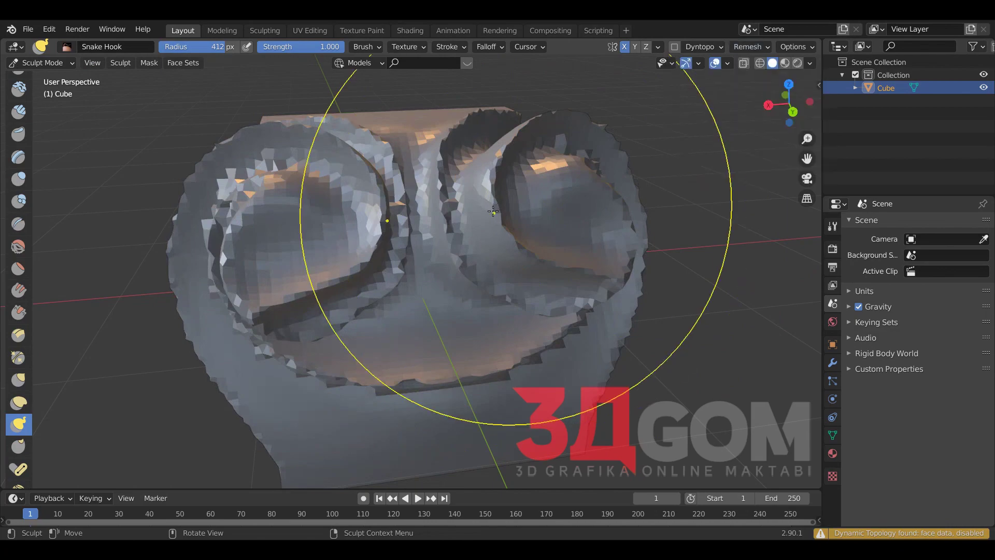
mouse_move(511, 196)
middle_down()
mouse_move(453, 212)
mouse_move(500, 214)
middle_up()
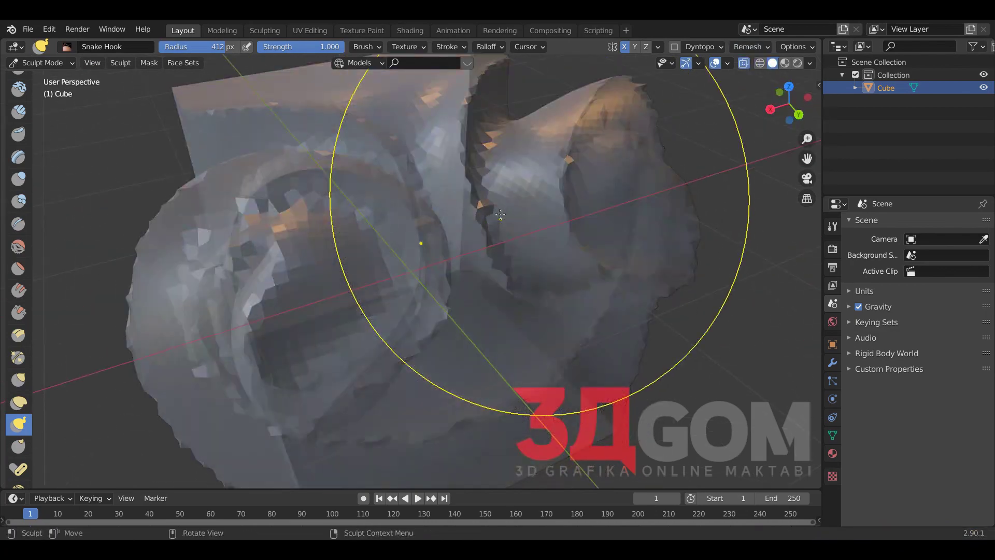
key(shift+z)
key(shift+z)
key(shift+z)
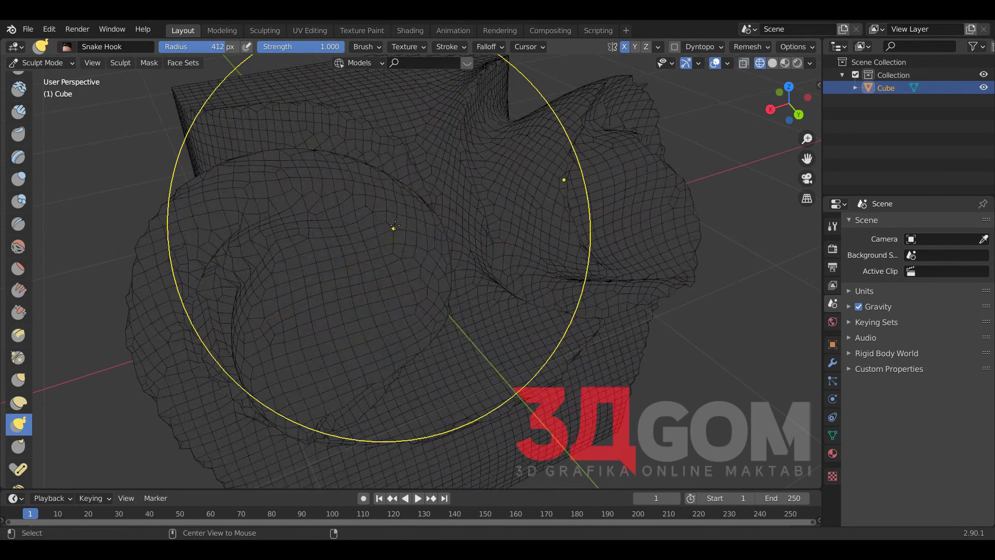
mouse_move(394, 226)
middle_down()
mouse_move(431, 222)
mouse_move(306, 192)
mouse_move(277, 238)
mouse_move(244, 223)
middle_up()
scroll(432, 222, up, 4)
scroll(431, 207, down, 4)
key(shift+z)
In Object Mode, add level-1 subdivision with Ctrl+1 and apply Shade Smooth to the sculpt.
key(ctrl+Tab)
click(276, 243)
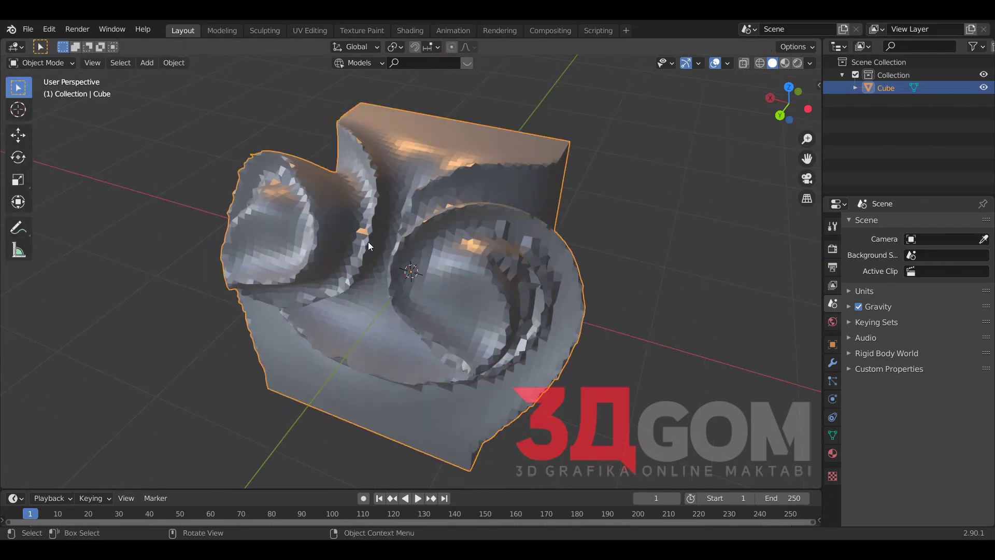
scroll(368, 242, down, 1)
key(ctrl+1)
mouse_move(426, 248)
middle_down()
mouse_move(504, 247)
mouse_move(548, 222)
middle_up()
right_click(544, 222)
click(540, 221)
mouse_move(468, 235)
middle_down()
mouse_move(522, 188)
mouse_move(516, 210)
mouse_move(490, 216)
mouse_move(444, 186)
mouse_move(228, 240)
middle_up()
scroll(516, 211, up, 4)
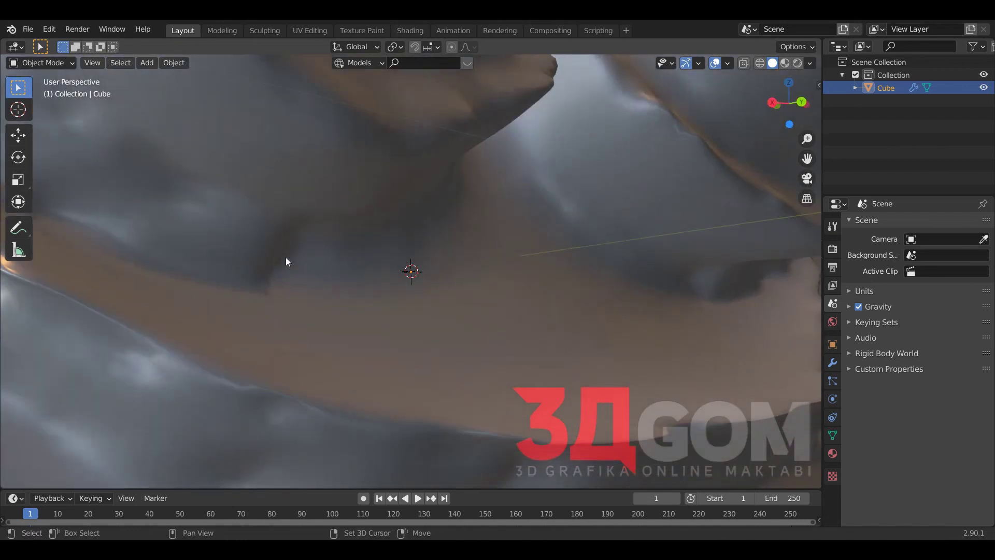
Inspect the smoothed sculpt in wireframe view from several angles.
key(shift+z)
key(shift+z)
key(shift+z)
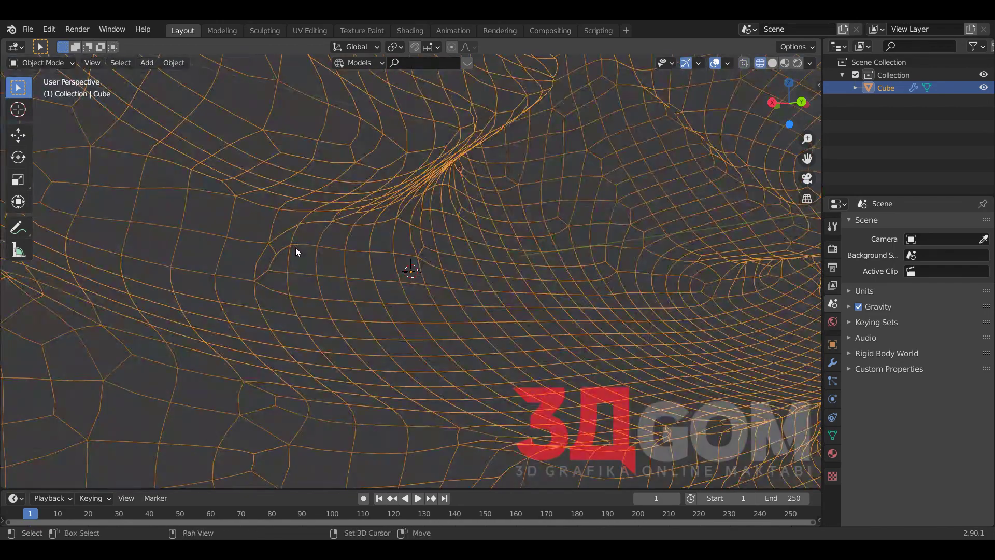
scroll(296, 251, down, 5)
mouse_move(366, 247)
middle_down()
mouse_move(269, 299)
mouse_move(348, 322)
middle_up()
key(shift+z)
scroll(388, 286, up, 3)
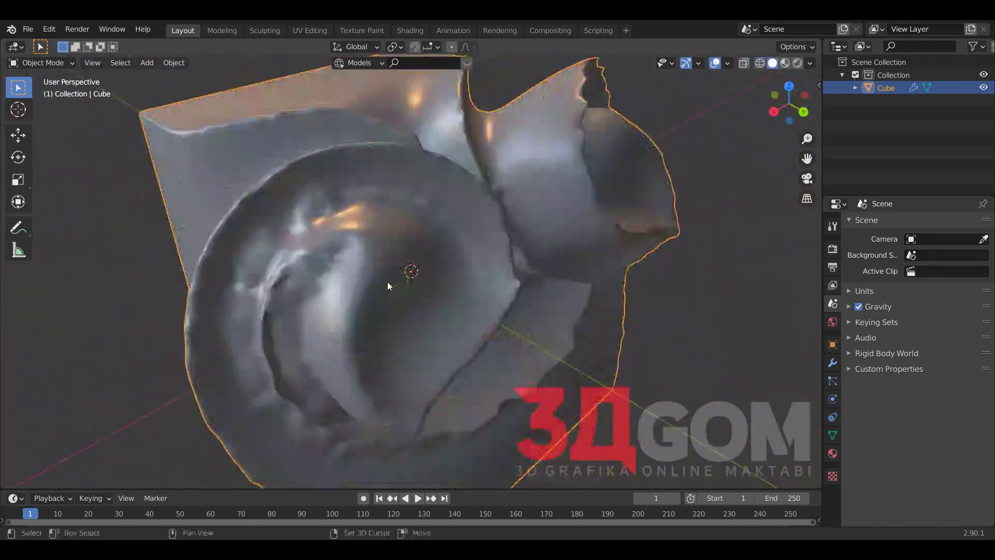
scroll(387, 285, down, 4)
middle_drag(388, 285, 392, 284)
scroll(392, 284, up, 2)
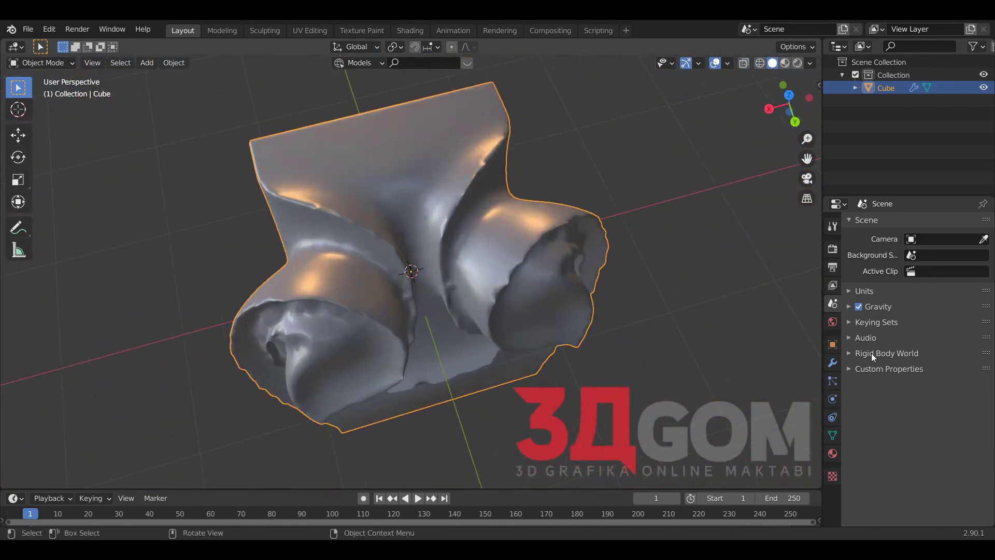
Delete the Subdivision modifier from the sculpt.
click(833, 363)
click(967, 246)
scroll(599, 284, up, 1)
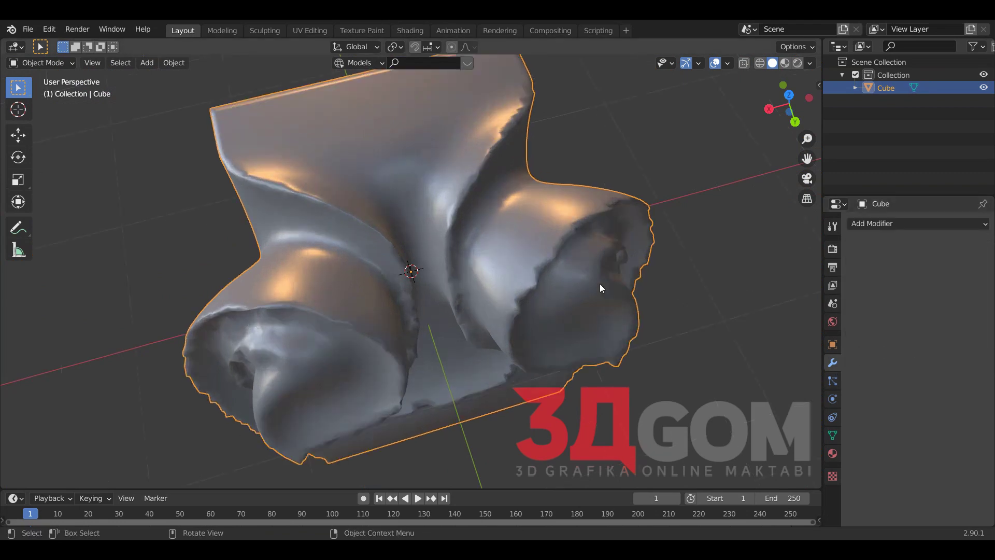
scroll(599, 284, up, 2)
scroll(599, 284, down, 4)
Check the mesh briefly in Edit Mode and wireframe, ending back in solid shading.
key(Tab)
middle_drag(561, 249, 552, 221)
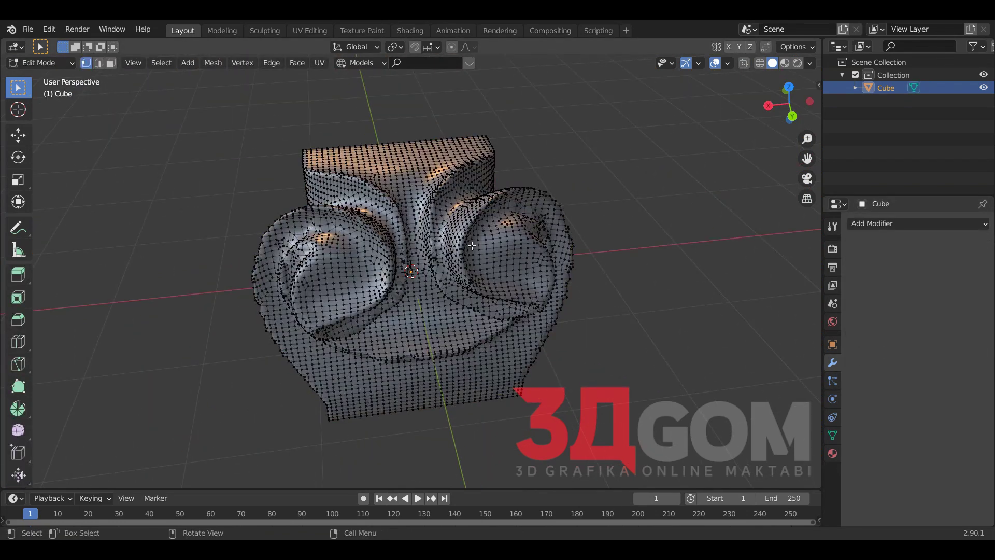
mouse_move(472, 245)
middle_down()
mouse_move(519, 218)
mouse_move(521, 203)
middle_up()
key(Tab)
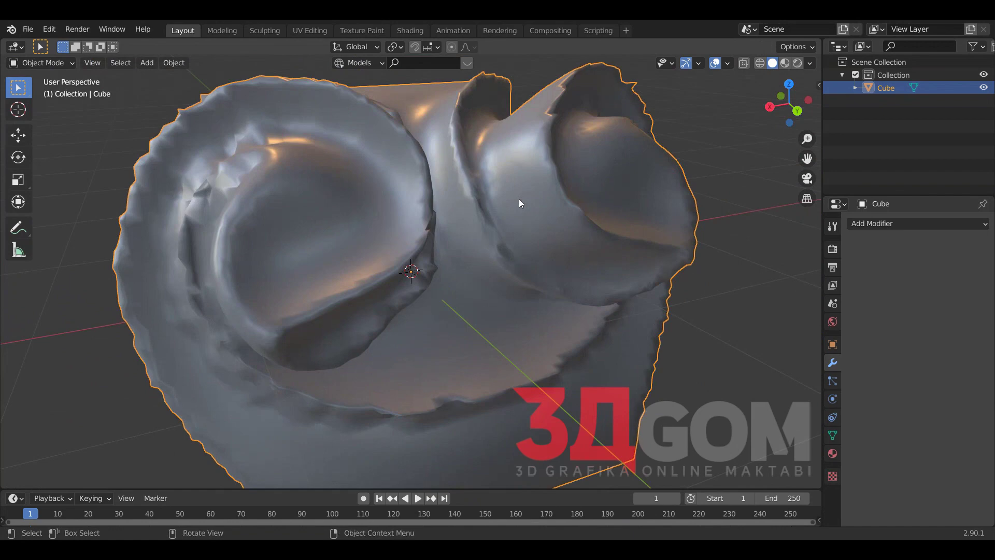
key(Tab)
key(Tab)
key(shift+z)
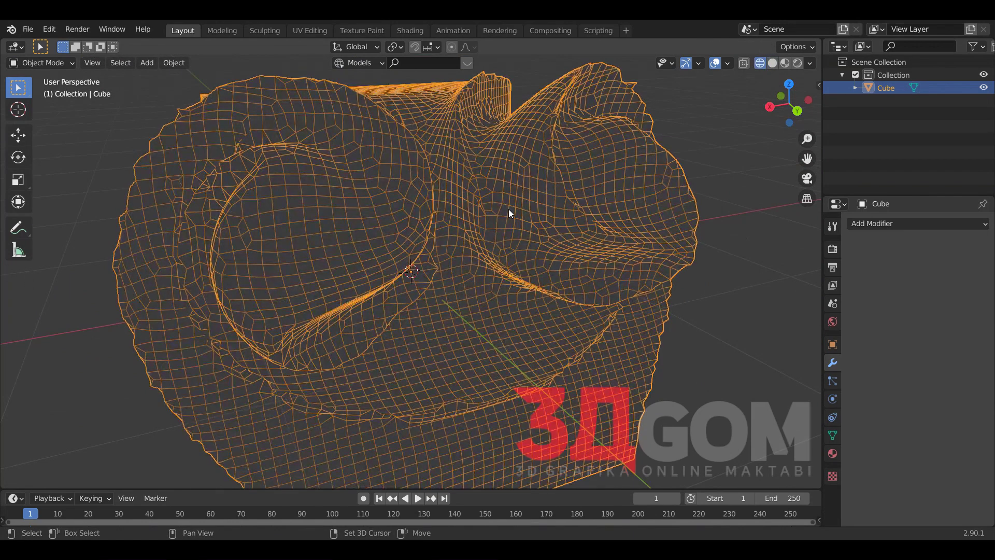
key(shift+z)
key(ctrl+Tab)
Return to Sculpt Mode and try a spiral twist on the left bulge, then undo it.
click(503, 269)
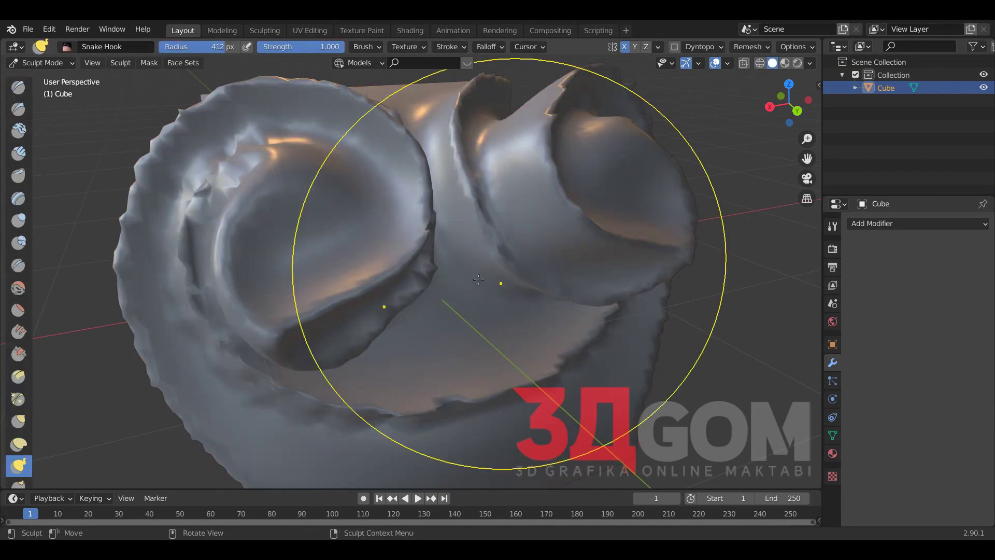
scroll(478, 279, down, 4)
click(52, 62)
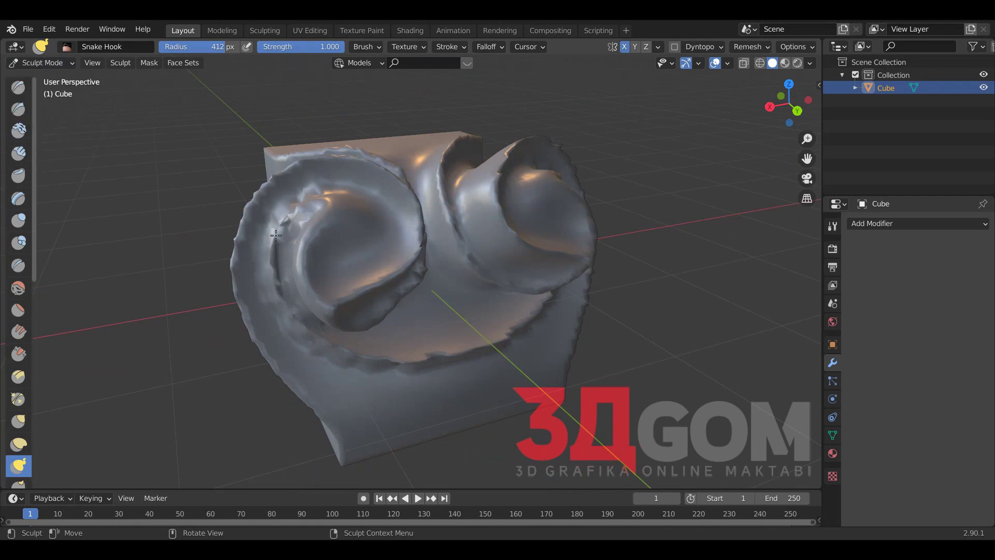
mouse_move(332, 244)
mouse_down()
mouse_move(255, 219)
mouse_move(297, 250)
mouse_move(364, 217)
mouse_up()
key(ctrl+z)
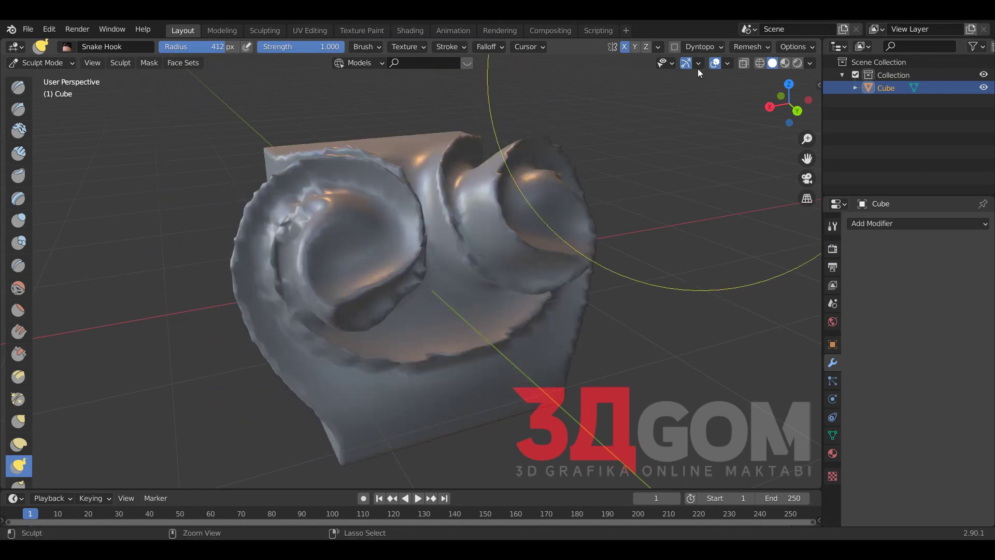
With Dyntopo on and a 308 px brush, pull the left swirl outward into a horn.
drag(334, 249, 362, 226)
click(714, 43)
key(f)
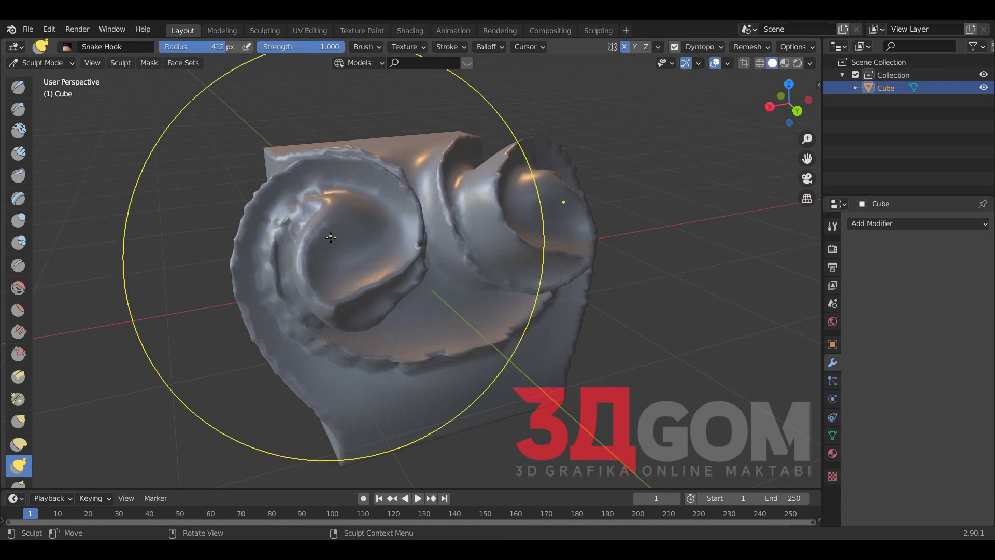
click(289, 229)
mouse_move(289, 228)
mouse_down()
mouse_move(357, 218)
mouse_move(350, 272)
mouse_move(394, 243)
mouse_up()
middle_drag(394, 244, 426, 248)
drag(426, 249, 440, 244)
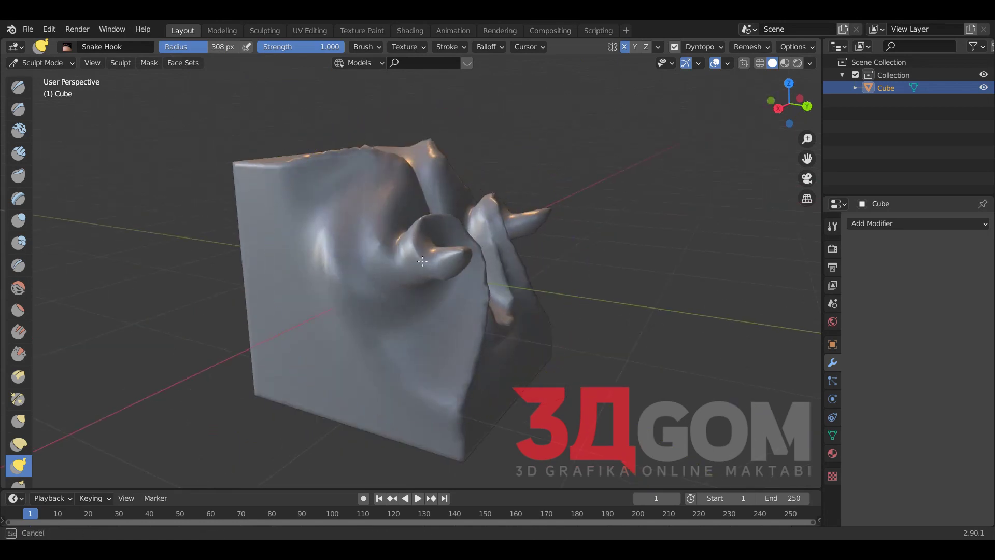
mouse_move(440, 243)
middle_down()
mouse_move(416, 263)
mouse_move(548, 247)
mouse_move(493, 271)
middle_up()
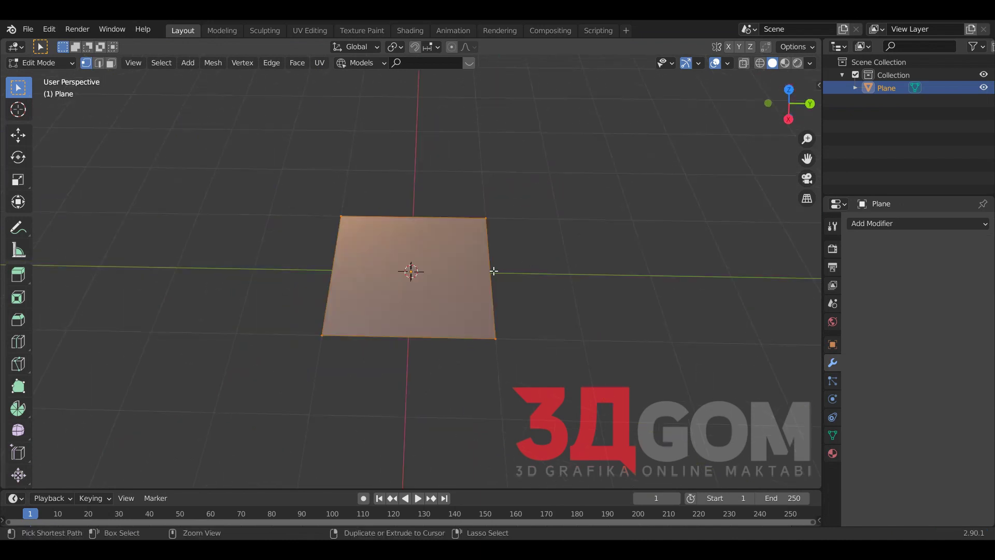
Loop-cut the plane across the middle and extrude its lower side edges outward along X.
alt+click(492, 270)
key(ctrl+r)
right_click(492, 270)
click(473, 299)
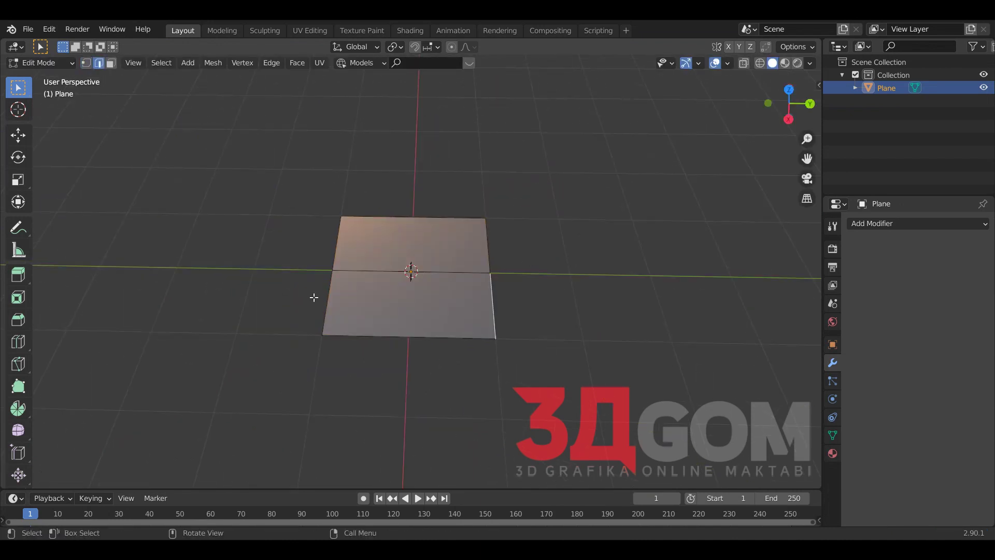
key(g)
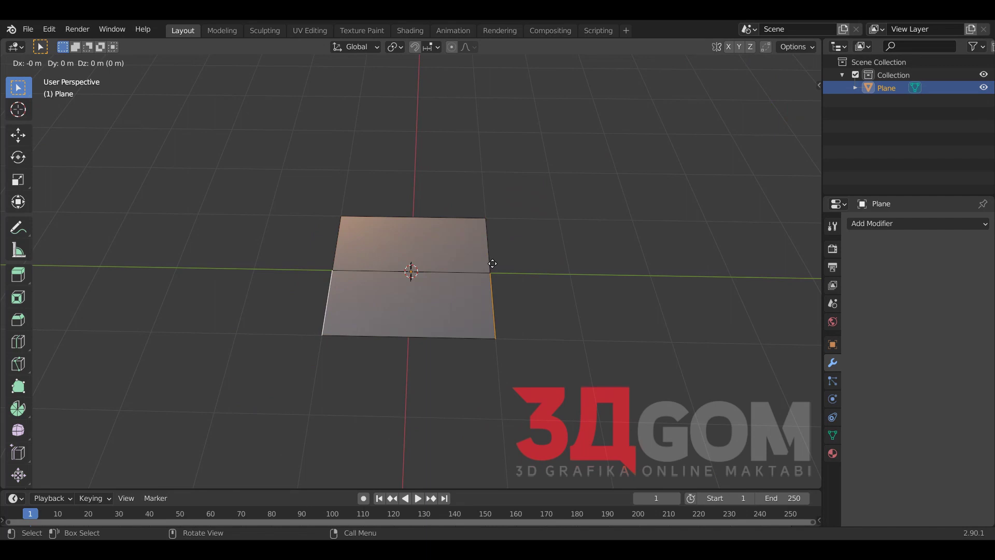
key(s)
key(x)
click(615, 165)
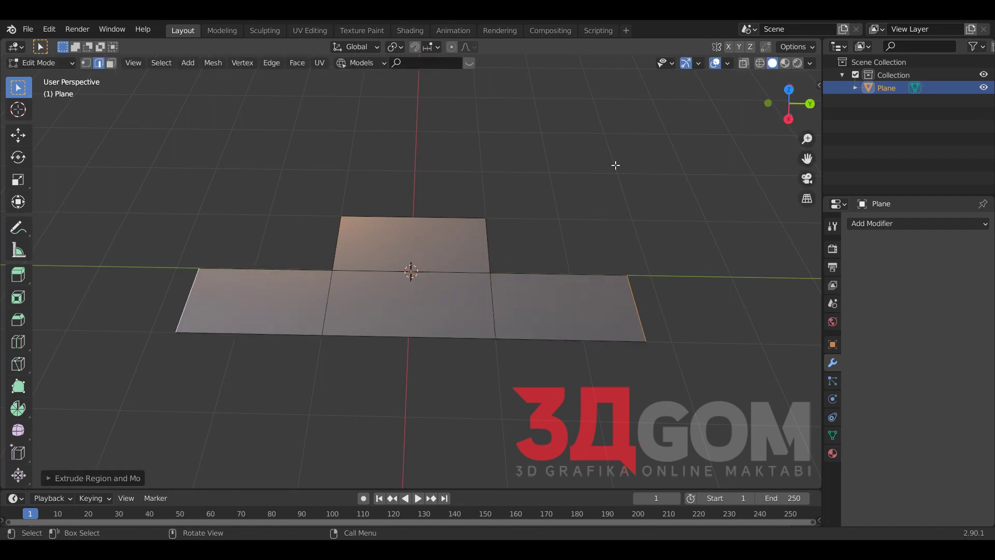
Return to Object Mode and switch the T-shaped plane into Sculpt Mode.
key(Tab)
mouse_move(527, 272)
middle_down()
mouse_move(468, 234)
mouse_move(444, 248)
middle_up()
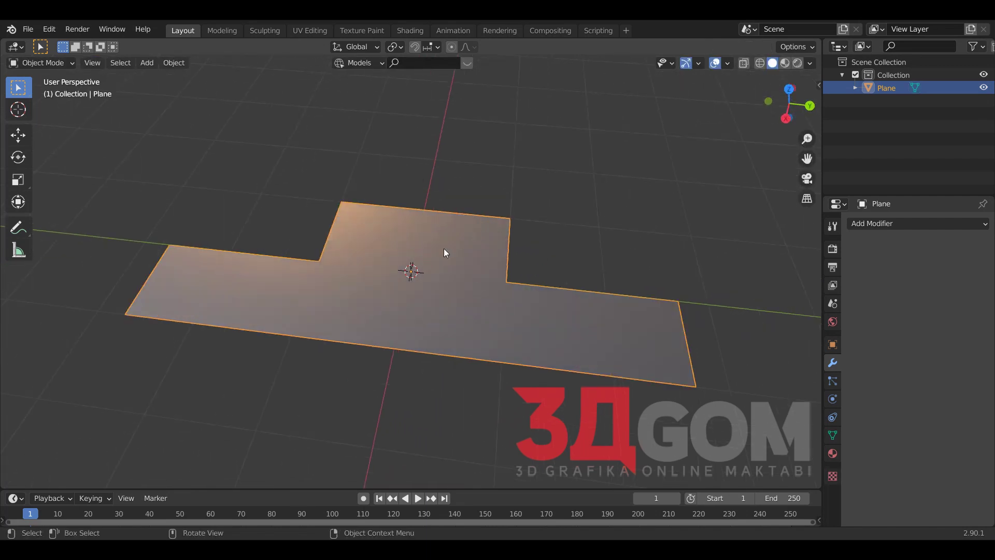
key(ctrl+Tab)
click(458, 332)
key(ctrl+Tab)
click(61, 60)
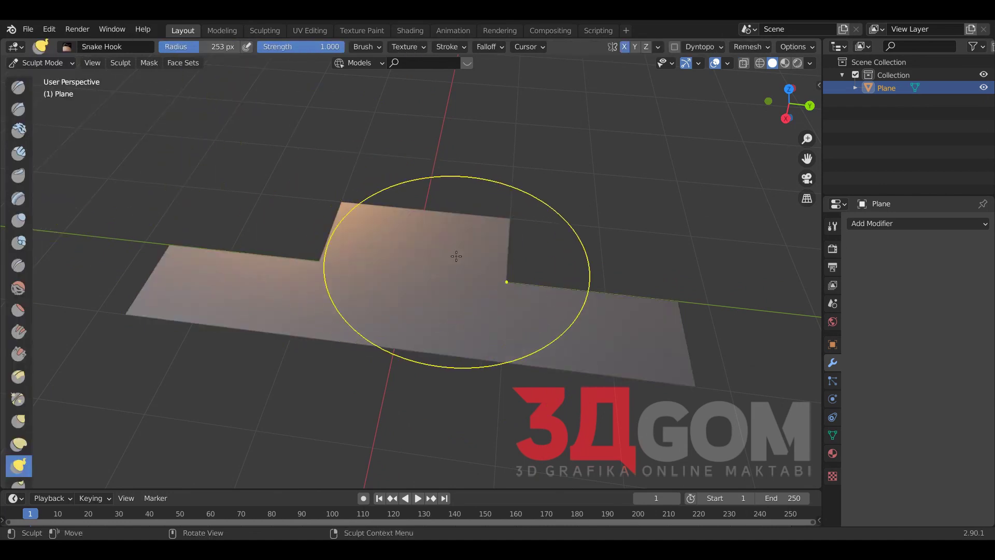
Enable Dyntopo and Y-axis symmetry, cancelling the trial hook strokes.
click(674, 46)
click(651, 84)
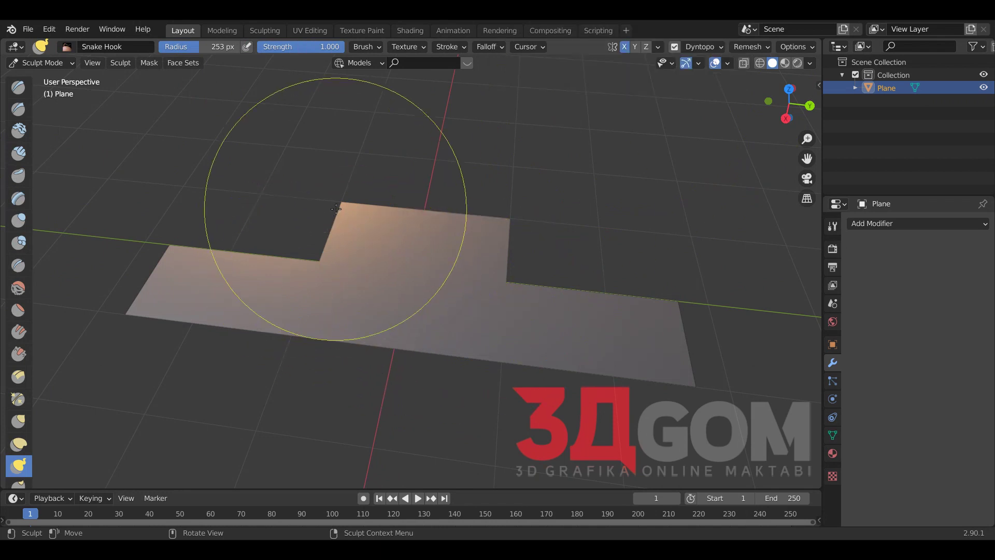
drag(333, 202, 332, 231)
key(Escape)
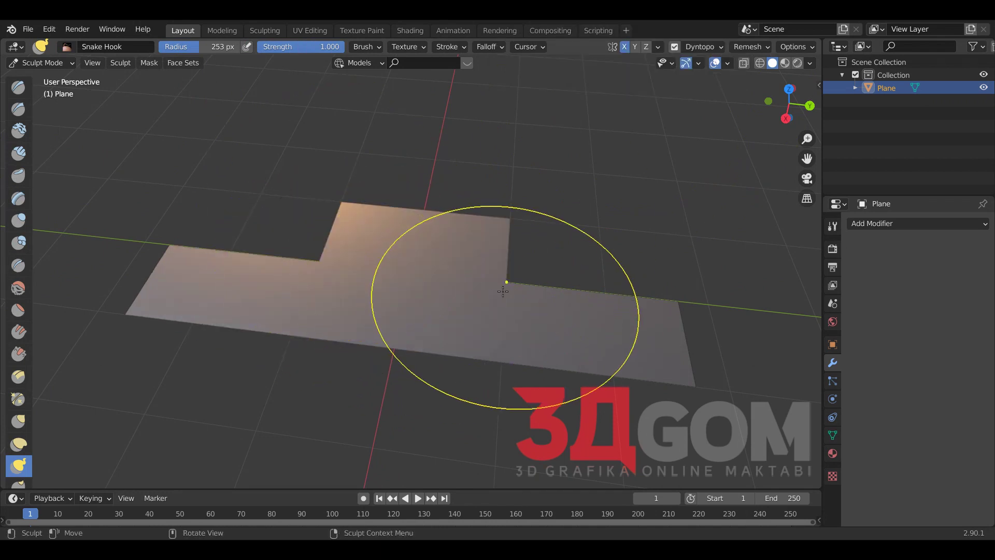
click(634, 46)
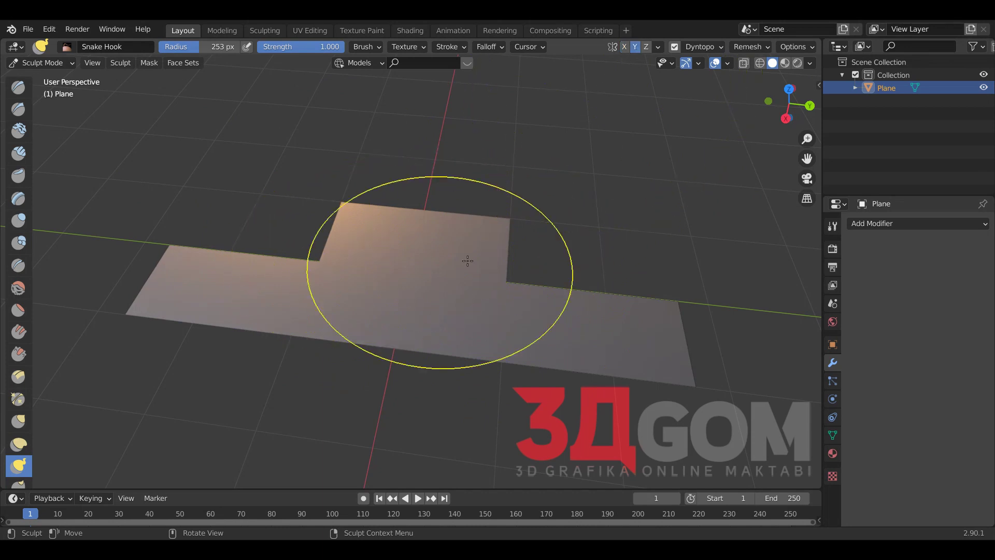
drag(467, 259, 483, 241)
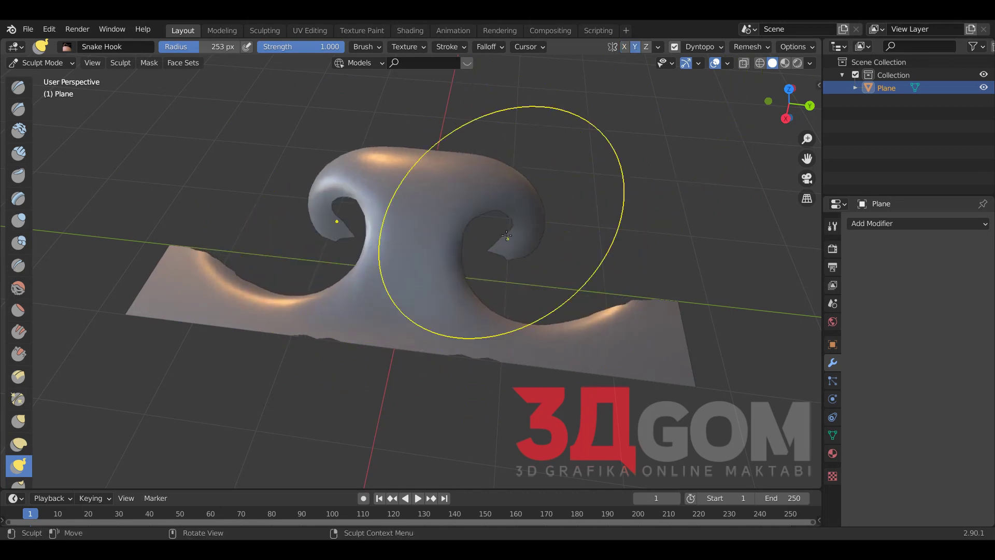
key(Escape)
Test mirrored curling hooks on the plane and undo them so it stays flat.
mouse_move(518, 217)
mouse_down()
mouse_move(559, 231)
mouse_move(529, 243)
mouse_up()
mouse_move(529, 244)
middle_down()
mouse_move(522, 234)
mouse_move(651, 330)
middle_up()
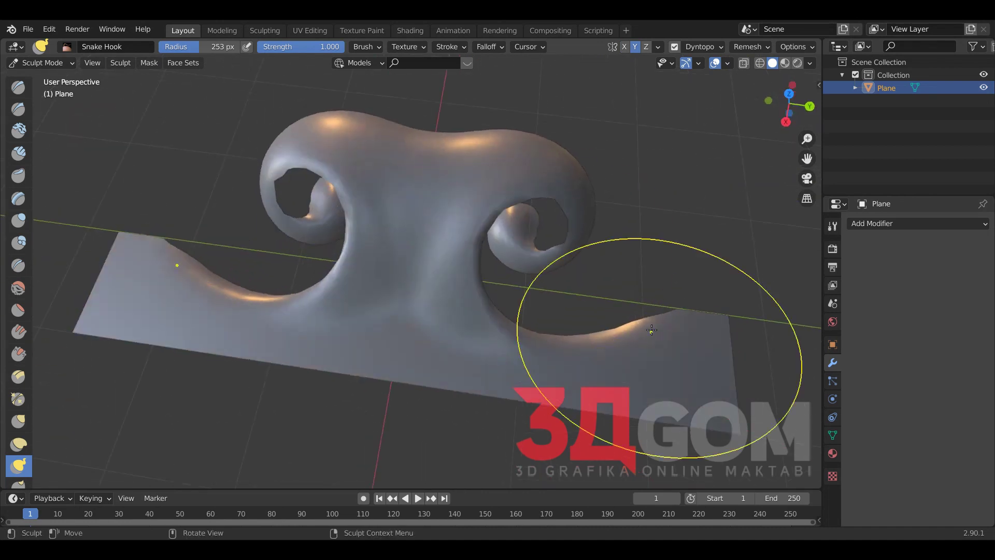
mouse_move(652, 330)
mouse_down()
mouse_move(712, 331)
mouse_move(648, 328)
mouse_move(713, 367)
mouse_move(674, 347)
mouse_up()
key(Escape)
mouse_move(674, 347)
middle_down()
mouse_move(583, 315)
mouse_move(618, 301)
middle_up()
key(ctrl+z)
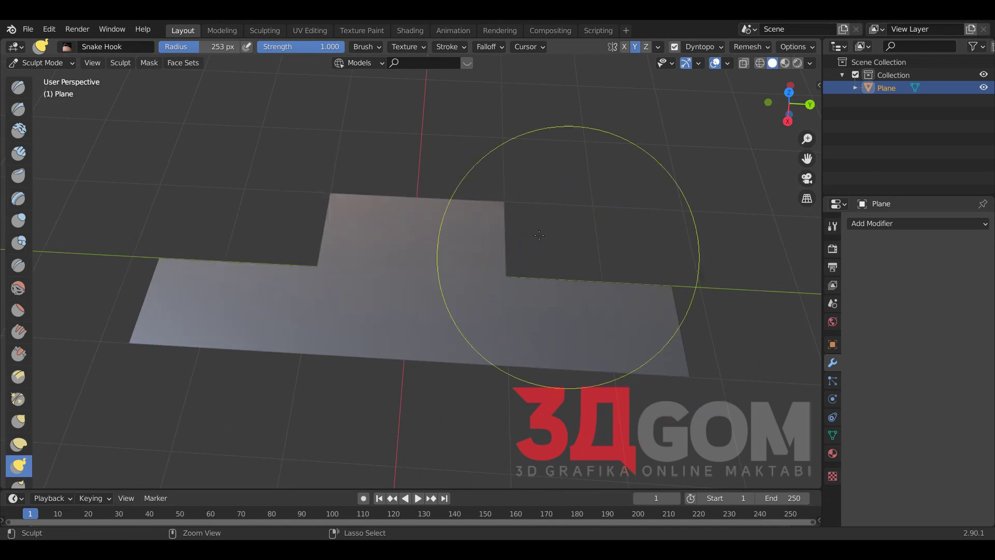
mouse_move(515, 233)
middle_down()
mouse_move(542, 282)
mouse_move(473, 262)
middle_up()
mouse_move(473, 262)
mouse_down()
mouse_move(493, 278)
mouse_move(509, 271)
mouse_move(500, 263)
mouse_up()
key(ctrl+z)
Shrink the brush to 147 px, test lobes on the top edge, undo them, and view from below.
key(f)
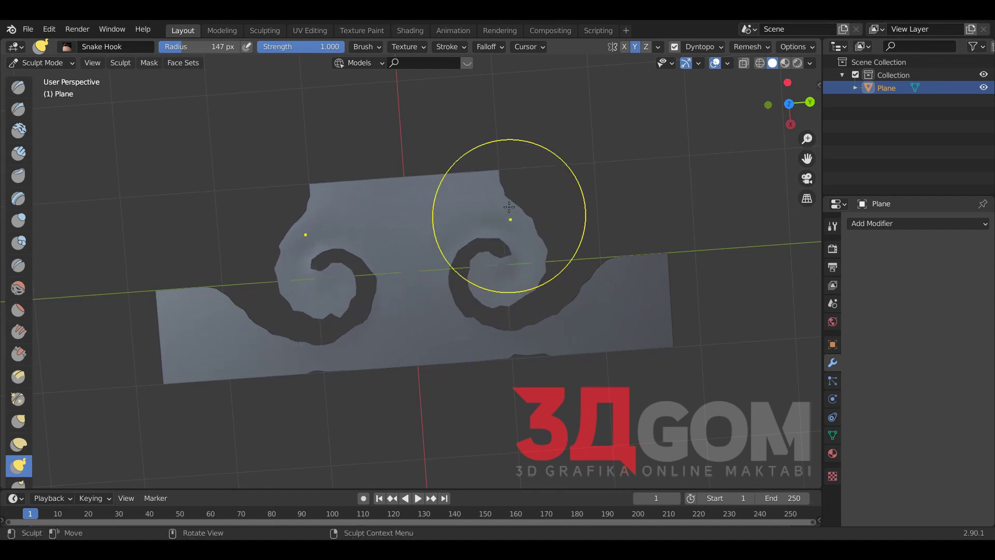
mouse_move(509, 208)
mouse_down()
mouse_move(488, 185)
mouse_move(513, 166)
mouse_up()
key(ctrl+z)
key(ctrl+z)
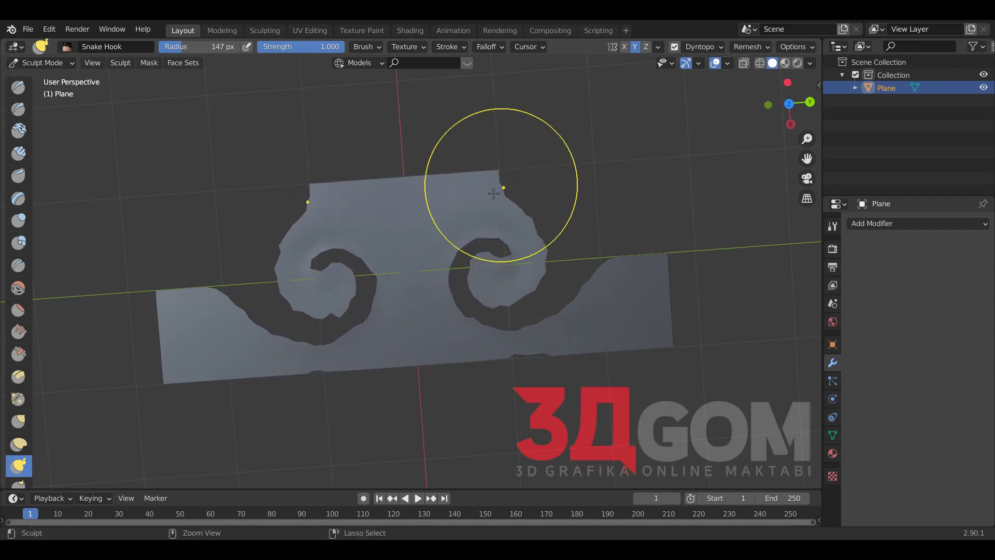
key(ctrl+z)
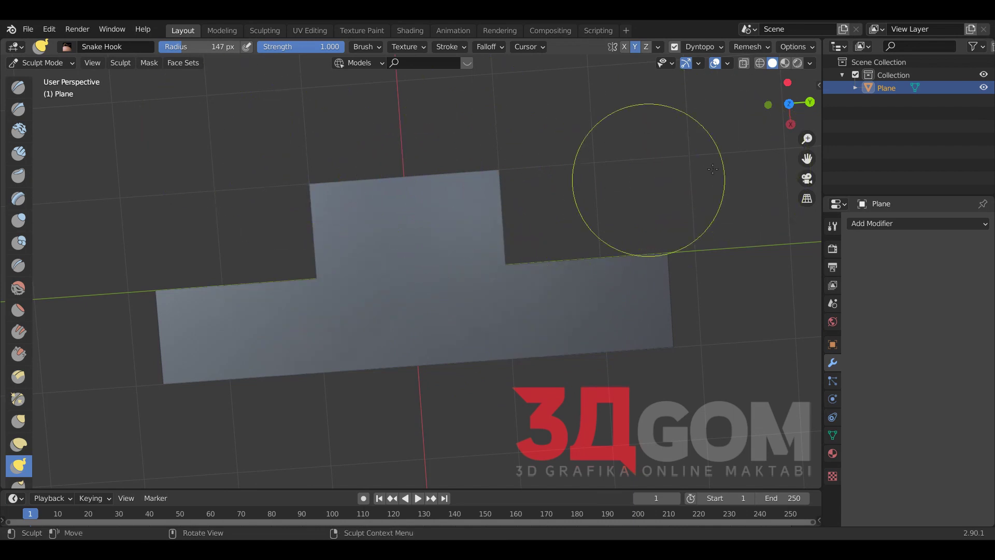
click(788, 103)
Test and undo spiral curls on the top step, and shrink the brush radius to 95 px.
mouse_move(676, 188)
middle_down()
mouse_move(555, 307)
mouse_move(567, 229)
middle_up()
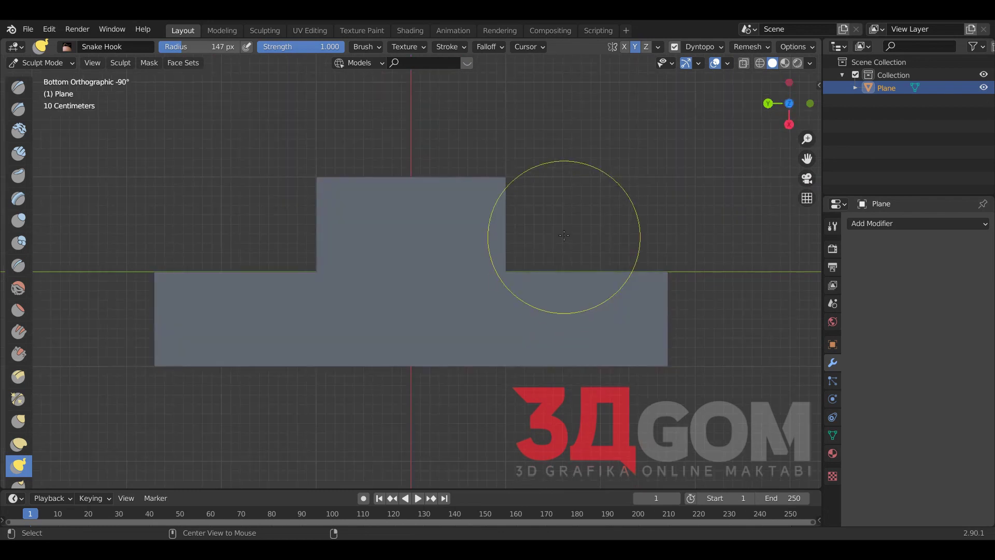
drag(492, 209, 519, 214)
key(ctrl+z)
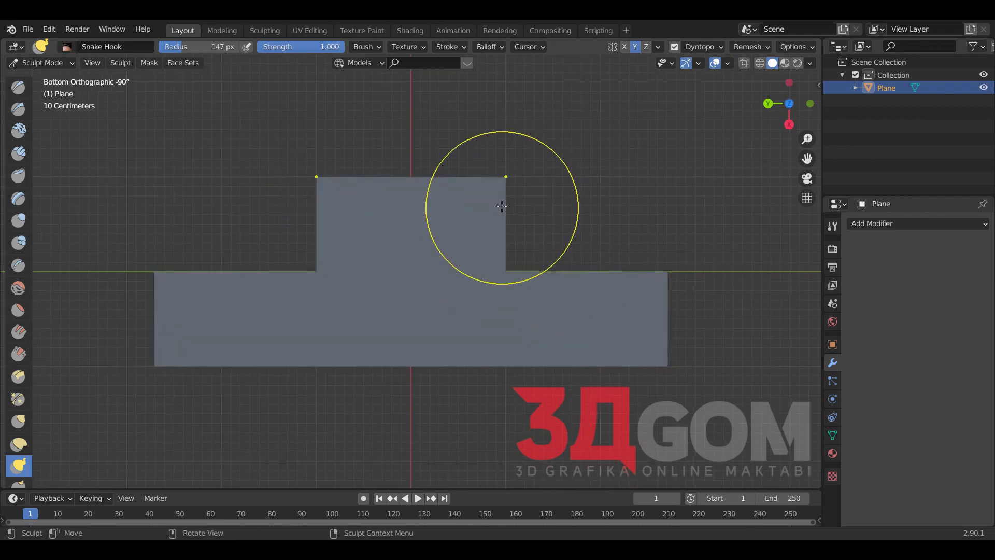
key(f)
click(478, 201)
key(ctrl+z)
Check the brush settings, undo trial curled ears, and open the Dyntopo detail settings.
right_click(503, 185)
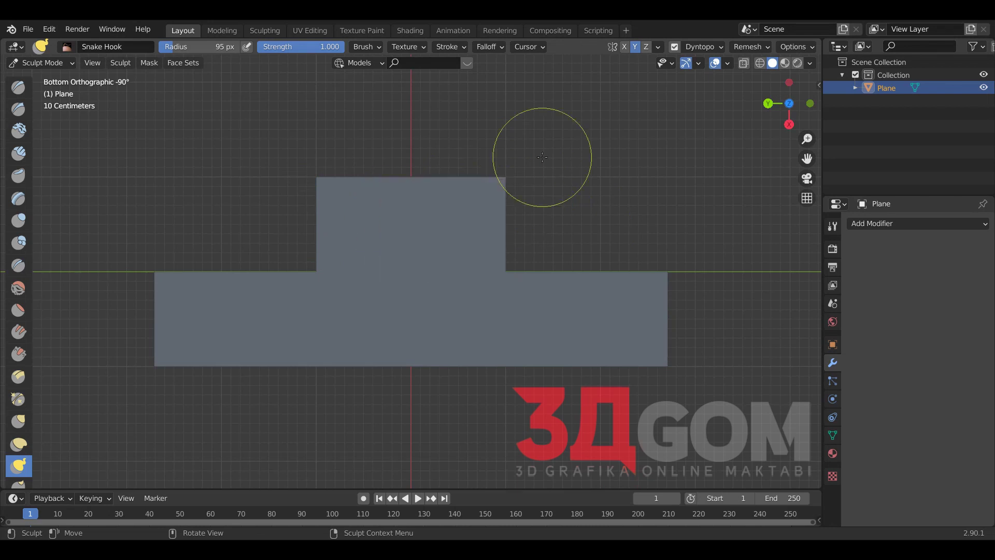
drag(526, 179, 487, 166)
key(ctrl+z)
right_click(482, 186)
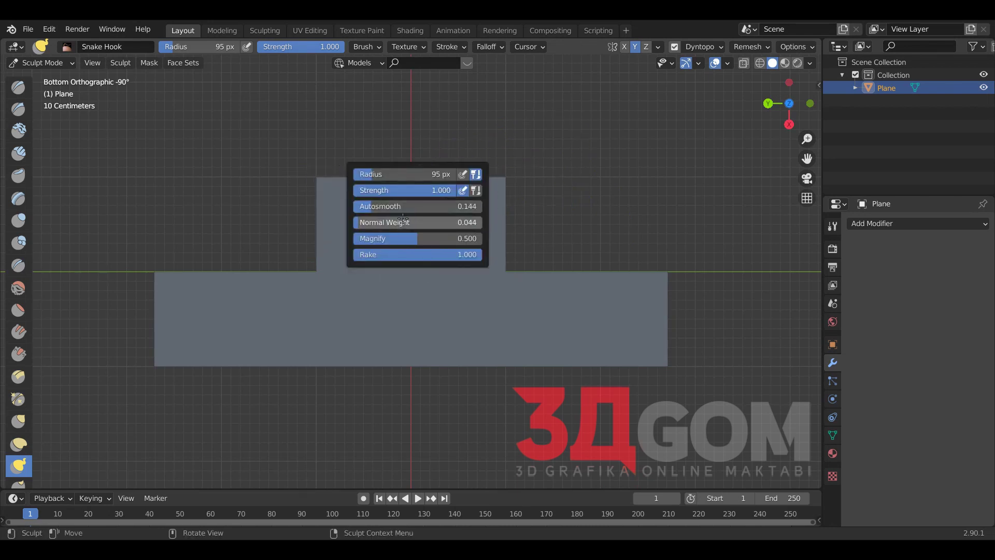
click(689, 50)
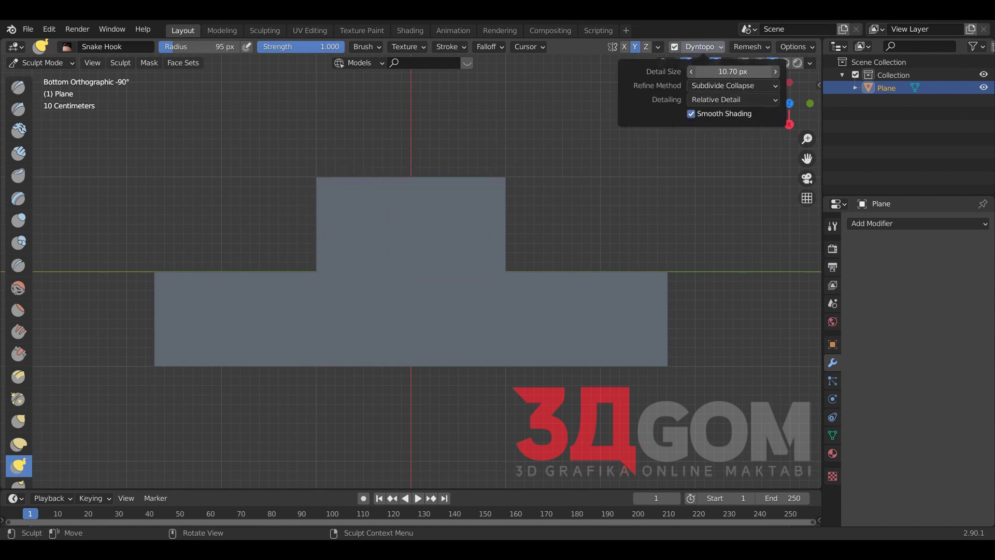
Hook the lower block's top edge into mirrored curls, after undoing a trial horn stroke.
mouse_move(506, 179)
mouse_down()
mouse_move(498, 164)
mouse_move(505, 184)
mouse_move(488, 205)
mouse_move(493, 196)
mouse_up()
key(ctrl+z)
key(ctrl+z)
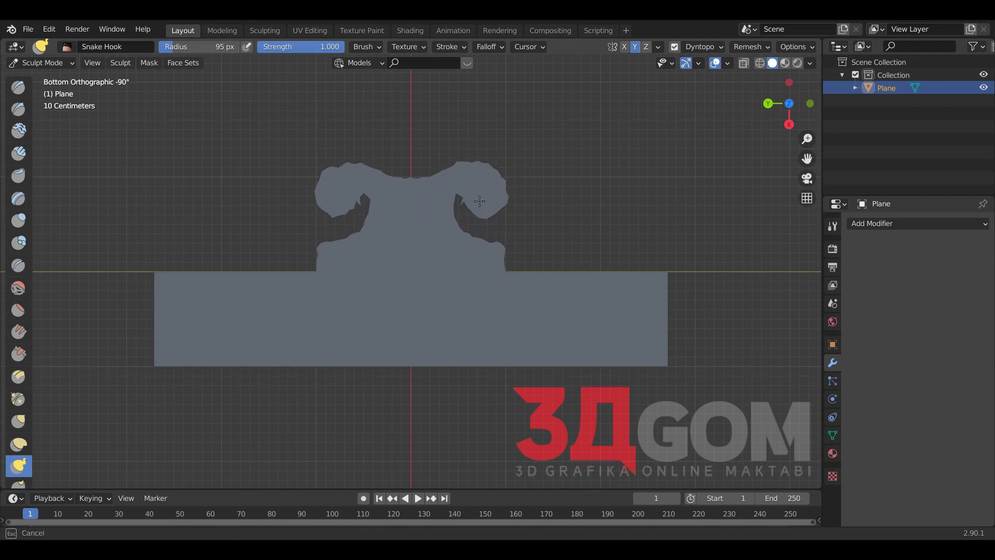
drag(538, 287, 540, 297)
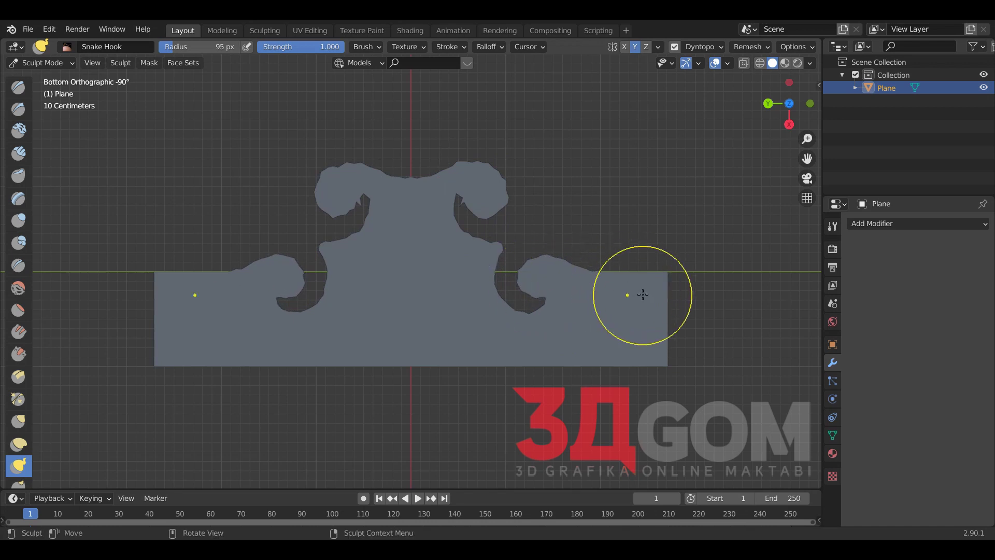
scroll(643, 295, down, 1)
shift+middle_drag(419, 270, 337, 258)
Set the brush radius to 58 px and zoom in to inspect the notch in the shape.
key(f)
click(384, 263)
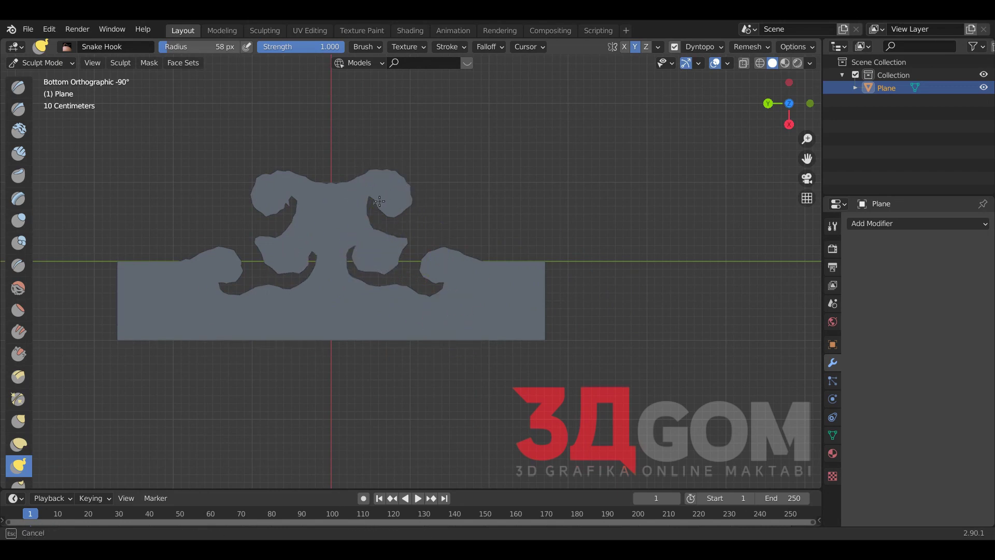
scroll(374, 204, up, 3)
shift+middle_drag(373, 204, 317, 97)
scroll(318, 97, up, 2)
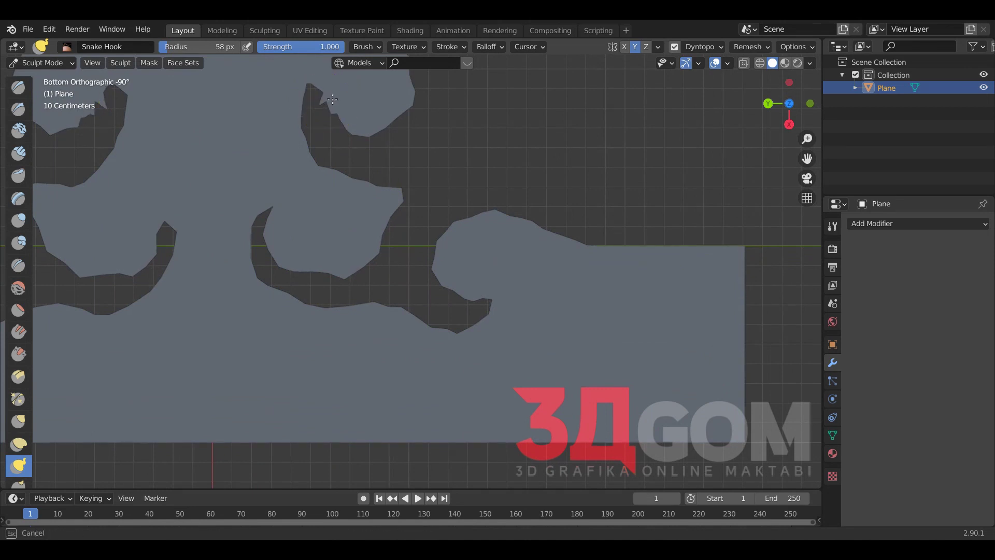
scroll(341, 115, down, 2)
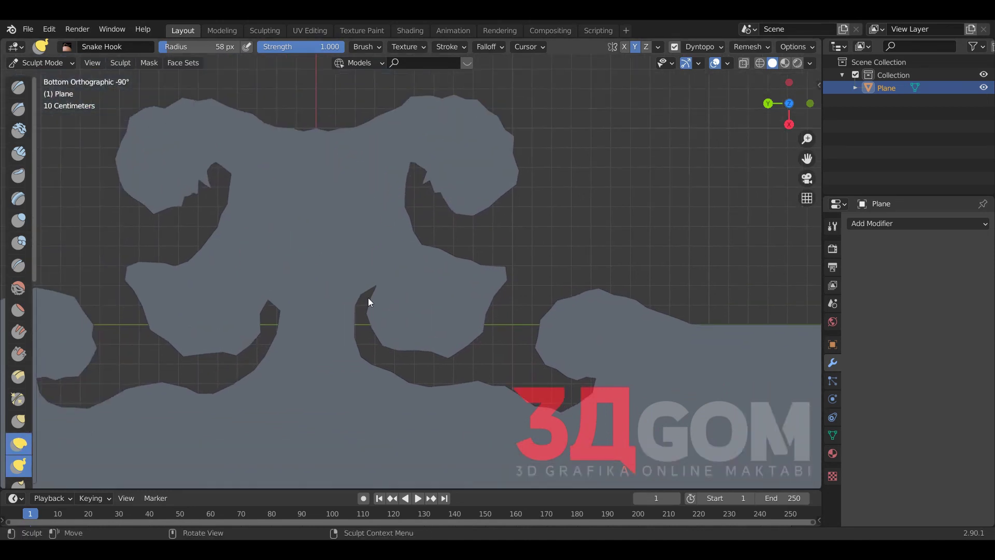
click(19, 444)
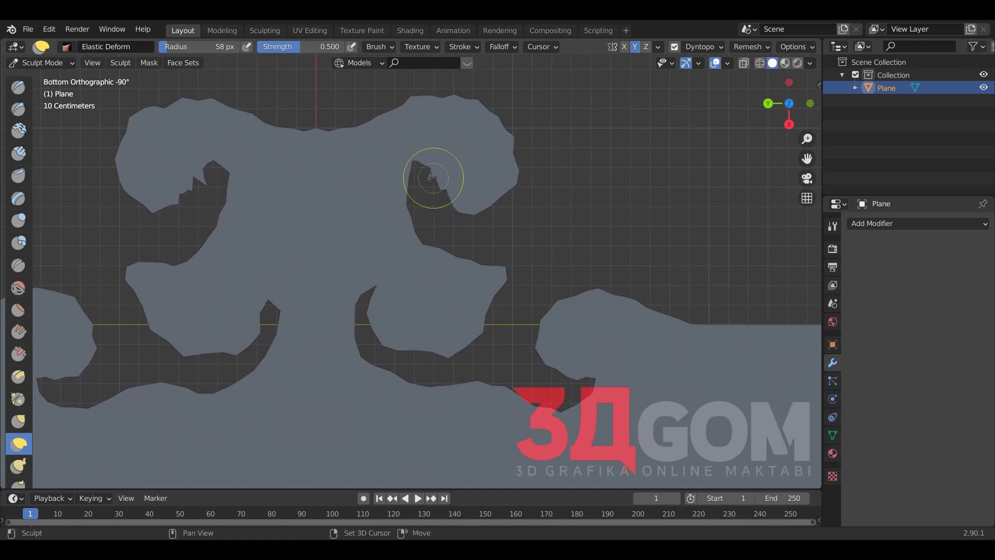
middle_drag(431, 178, 436, 287)
Switch to Object Mode and browse the Add Modifier list for the panel.
key(ctrl+Tab)
click(396, 306)
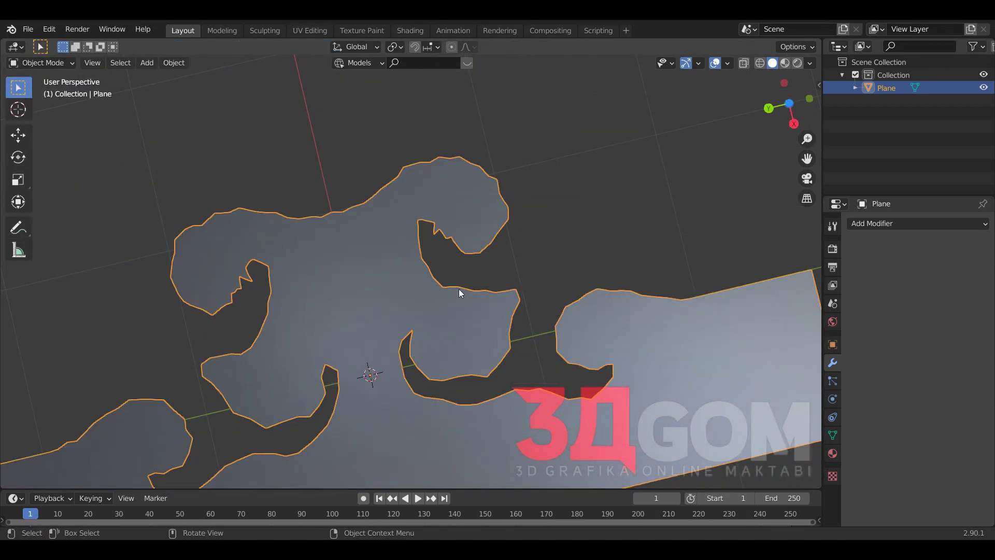
scroll(498, 274, down, 3)
middle_drag(543, 260, 616, 212)
click(877, 229)
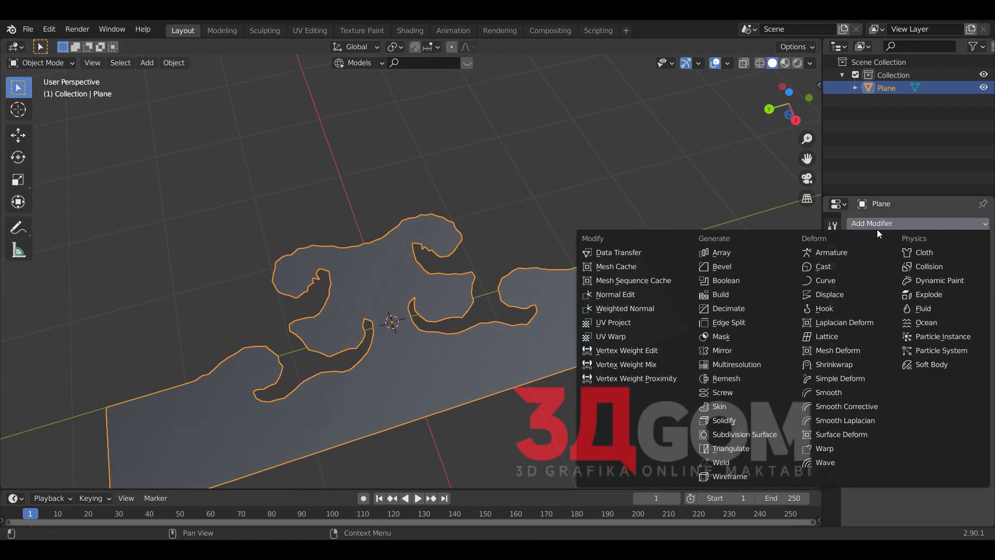
Extrude the whole mesh upward into a solid slab and return to Sculpt Mode.
key(Tab)
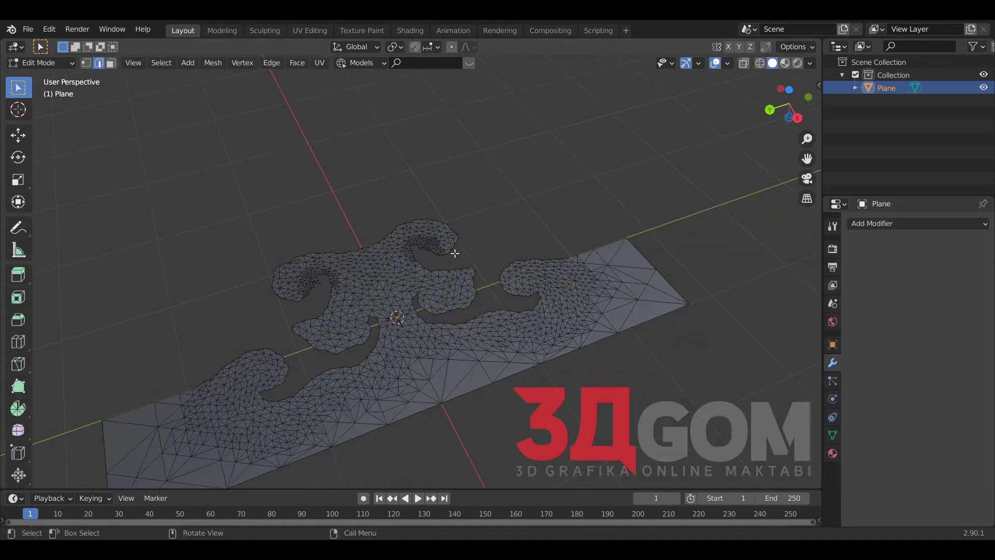
key(a)
key(e)
click(473, 234)
key(Tab)
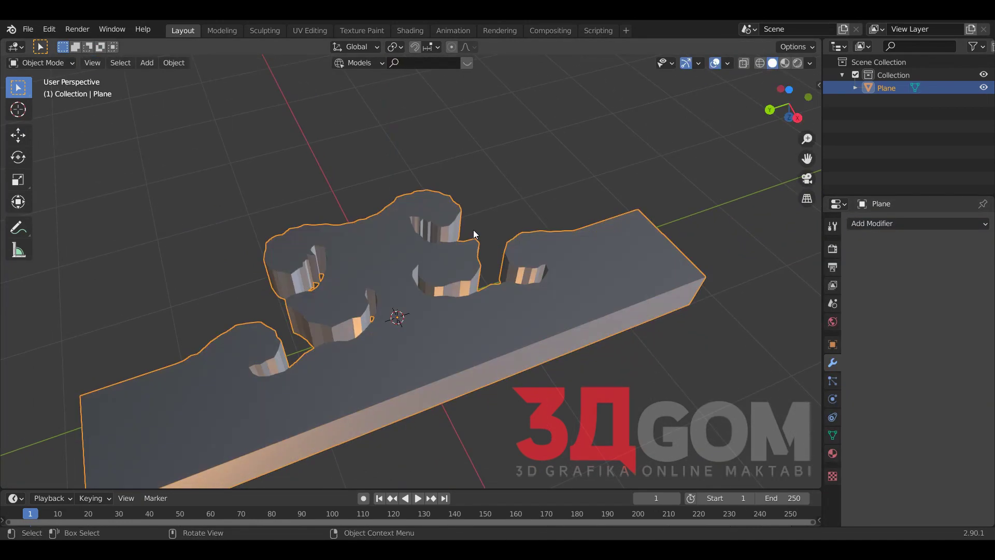
middle_drag(474, 233, 442, 266)
key(ctrl+Tab)
click(439, 300)
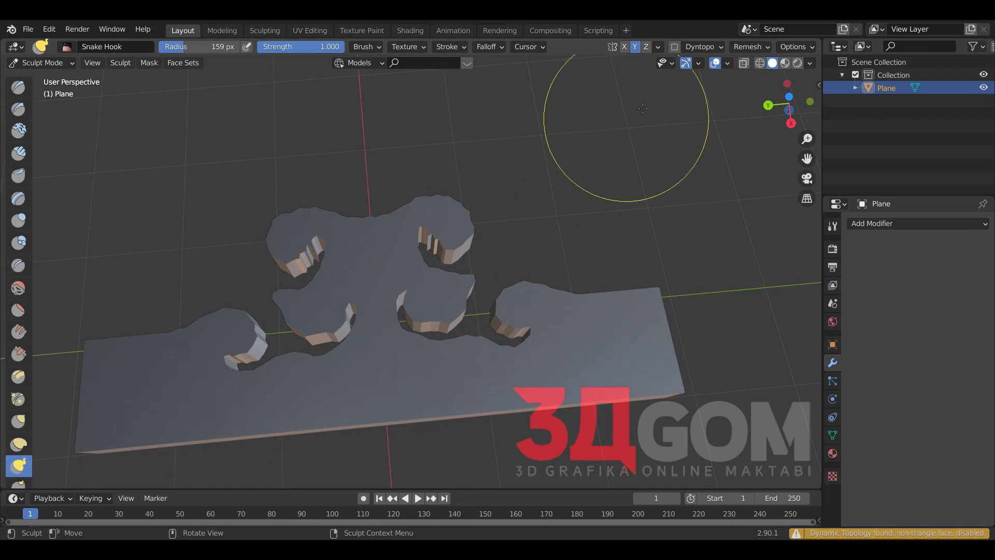
Voxel-remesh the slab and use Snake Hook to reshape the crest's upper lobes.
key(ctrl+r)
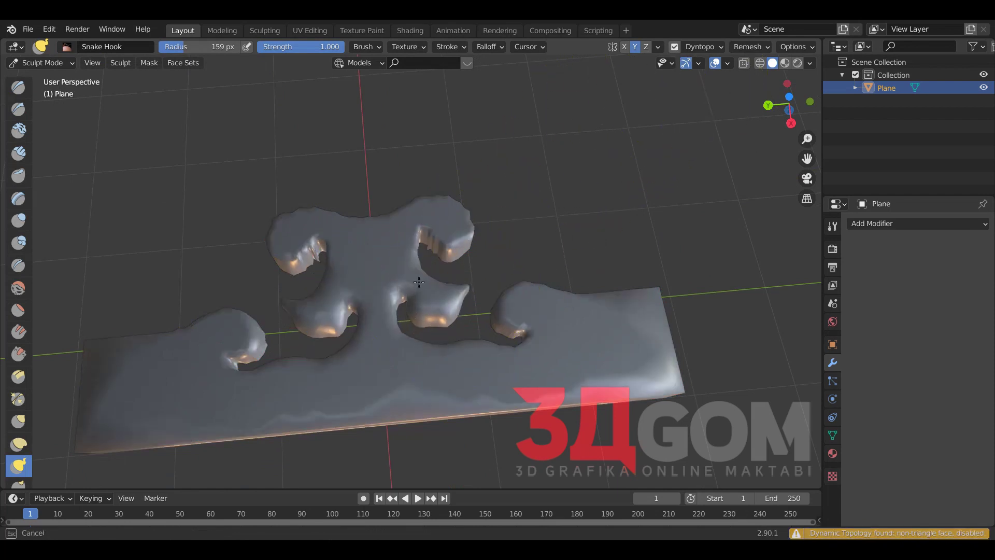
mouse_move(406, 244)
mouse_down()
mouse_move(462, 231)
mouse_move(576, 333)
mouse_move(500, 366)
mouse_up()
key(ctrl+z)
drag(466, 243, 545, 220)
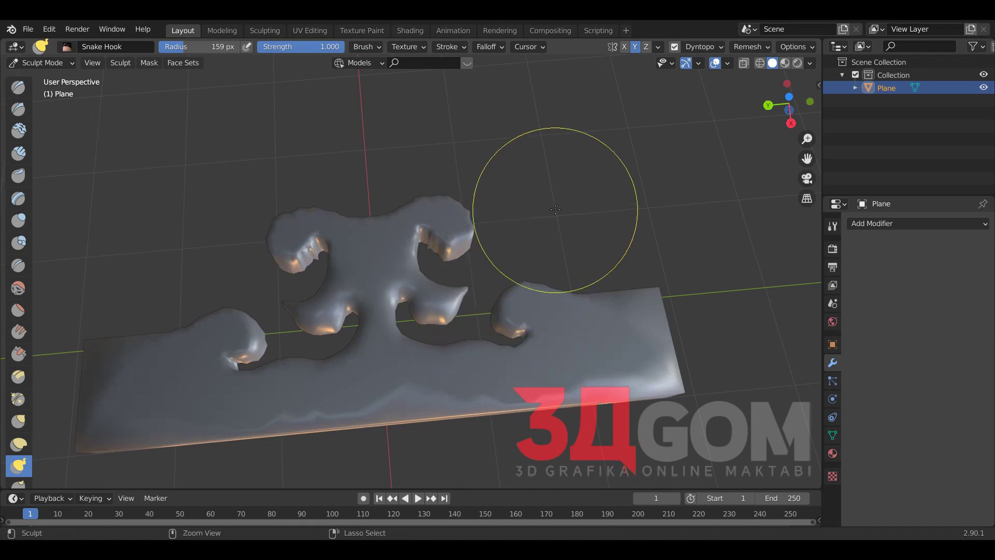
alt+middle_drag(545, 220, 548, 227)
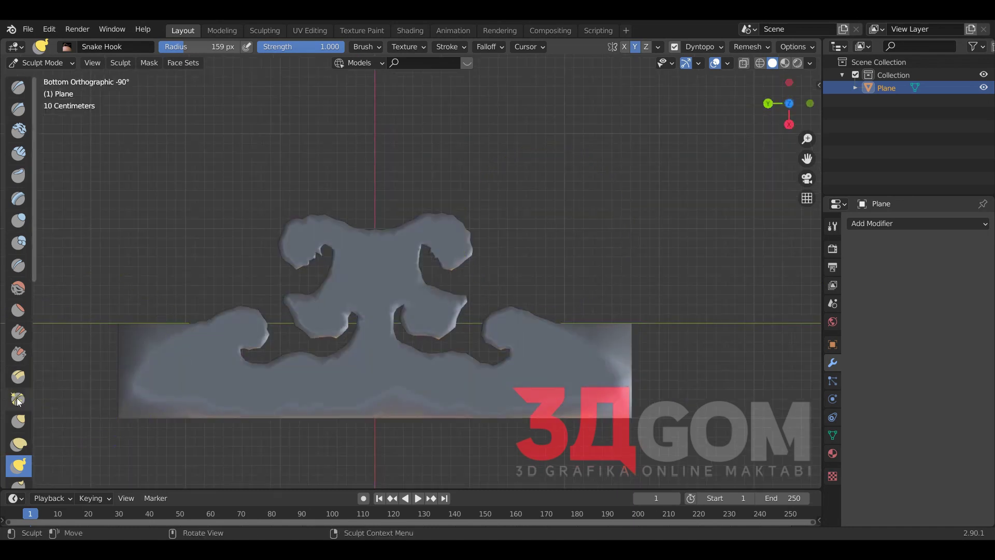
scroll(21, 410, down, 4)
scroll(22, 410, down, 3)
With the Nudge brush in wireframe, smooth the panel's ragged outline into rounded curves.
click(18, 388)
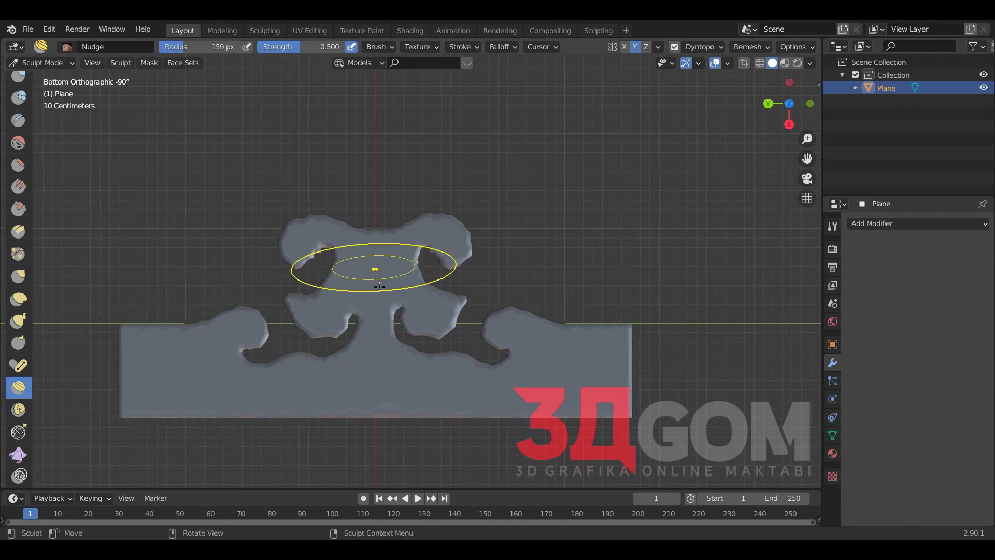
key(shift+z)
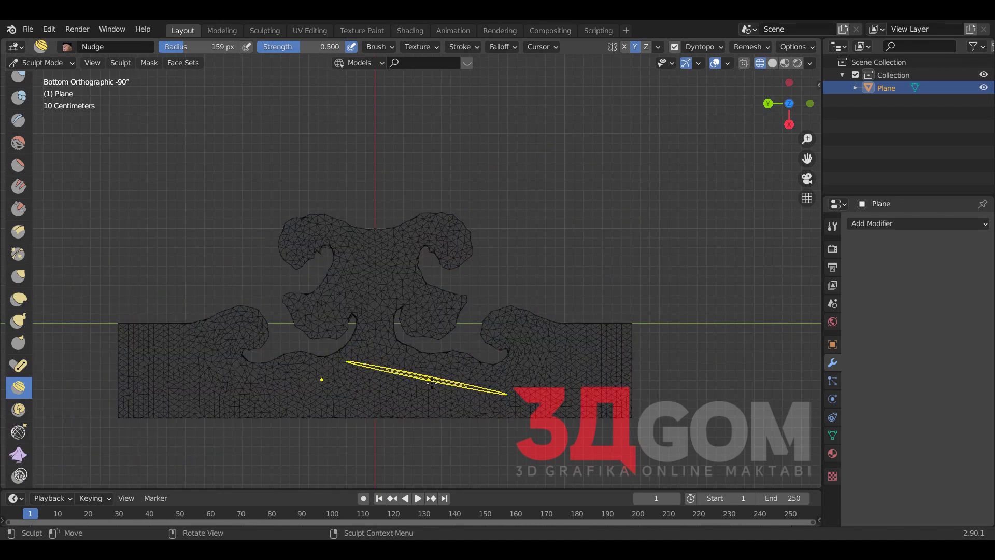
mouse_move(497, 370)
mouse_down()
mouse_move(524, 330)
mouse_move(344, 251)
mouse_move(304, 344)
mouse_move(229, 381)
mouse_up()
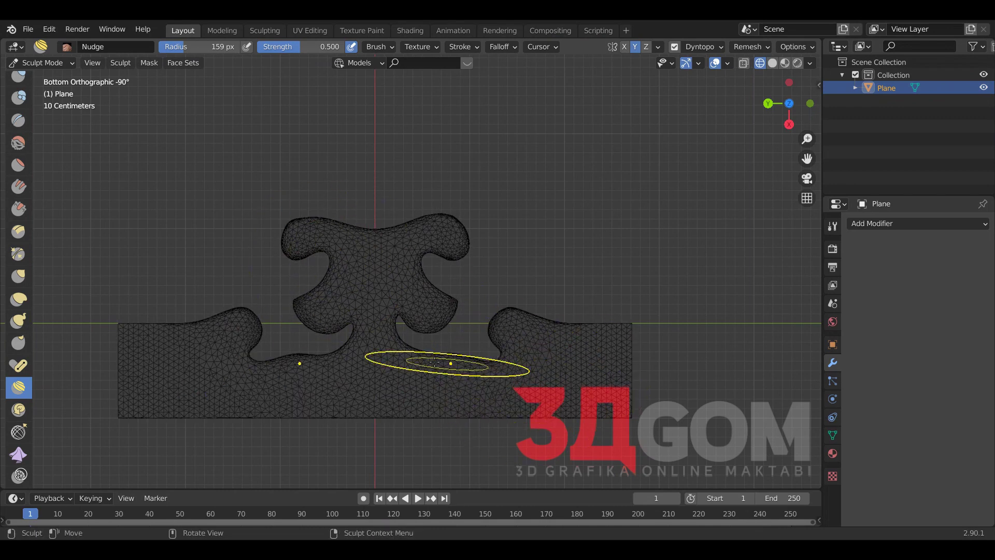
scroll(207, 357, up, 4)
In solid shading, Snake Hook the left side bump into a spiral, undoing the trial curls.
click(18, 321)
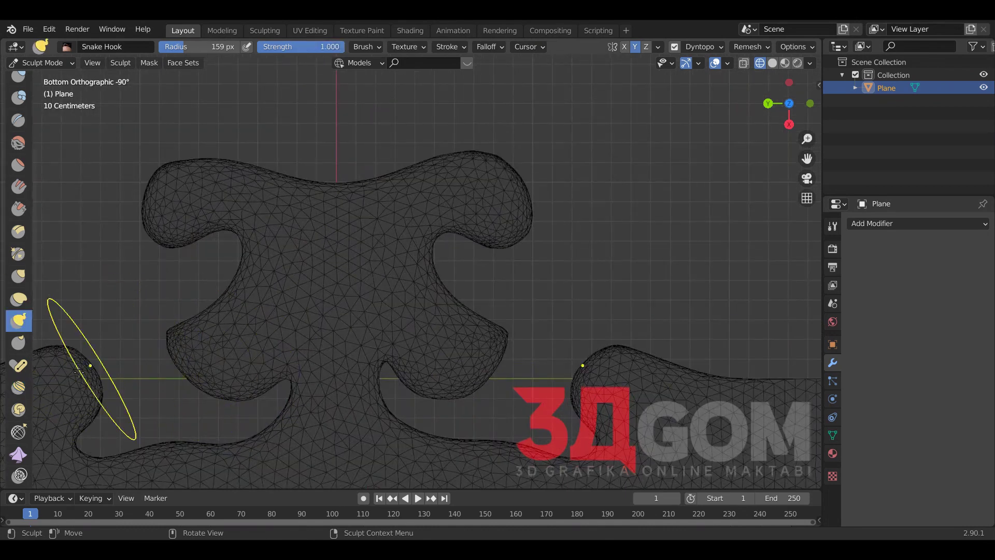
shift+middle_drag(79, 371, 200, 316)
drag(200, 315, 201, 326)
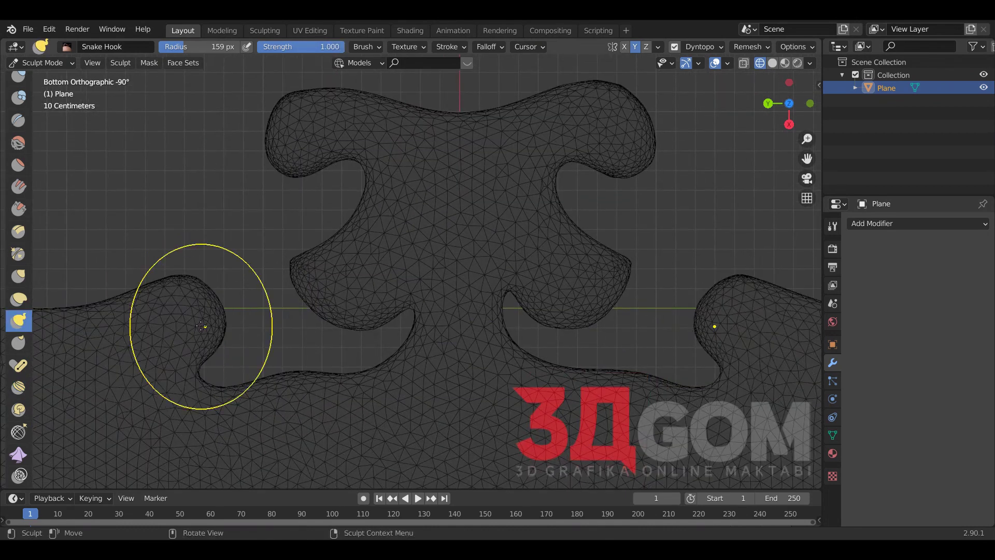
key(z)
key(z)
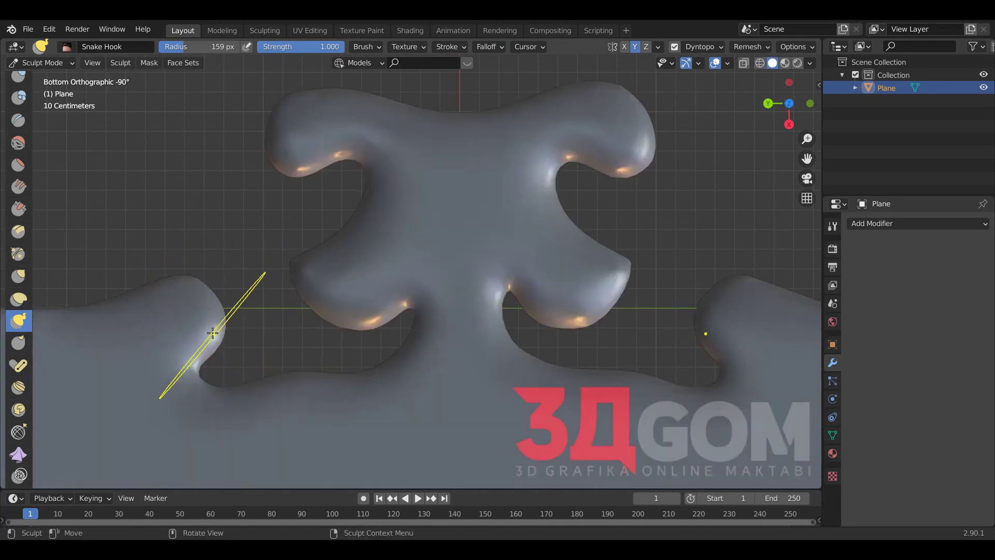
mouse_move(213, 332)
mouse_down()
mouse_move(167, 296)
mouse_move(187, 310)
mouse_move(178, 356)
mouse_up()
key(ctrl+z)
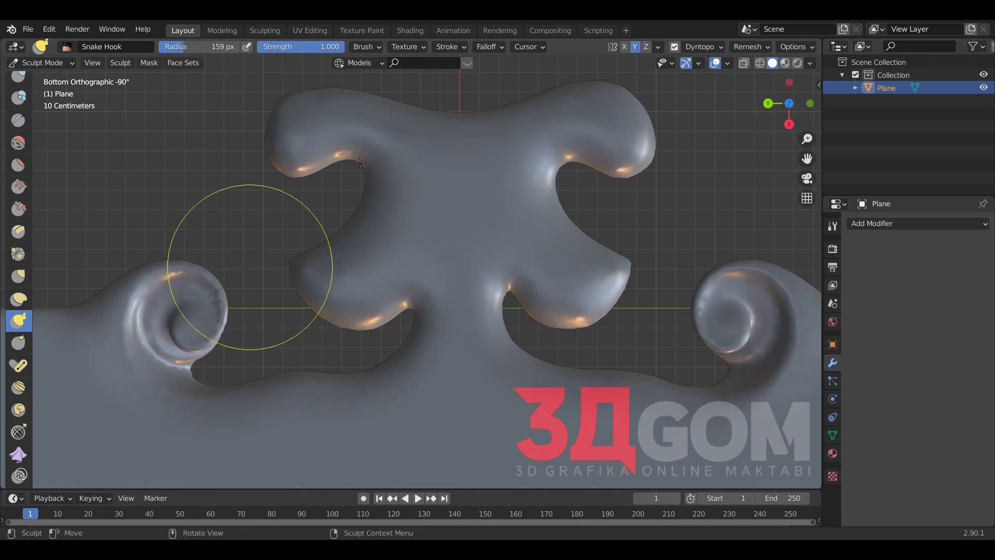
key(ctrl+z)
Set the brush falloff to Root and retry curling the left bump into a spiral.
click(486, 46)
click(487, 72)
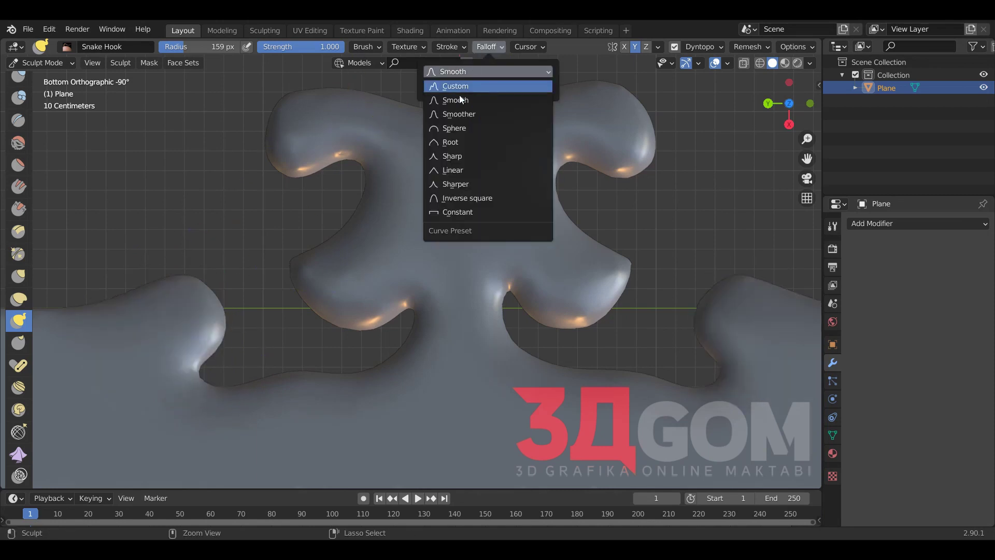
click(465, 142)
mouse_move(195, 329)
mouse_down()
mouse_move(78, 344)
mouse_move(189, 311)
mouse_up()
shift+middle_drag(188, 311, 278, 297)
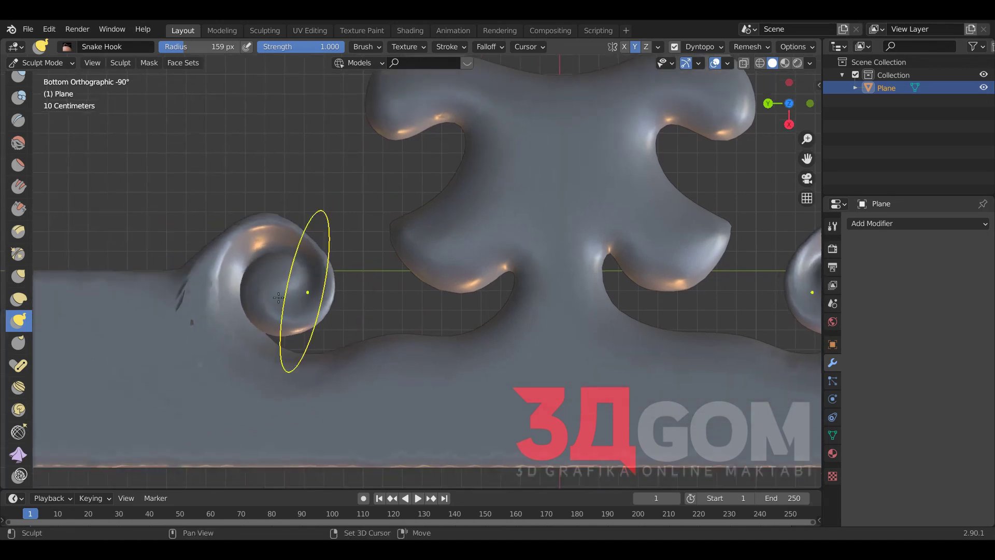
shift+middle_drag(180, 320, 278, 280)
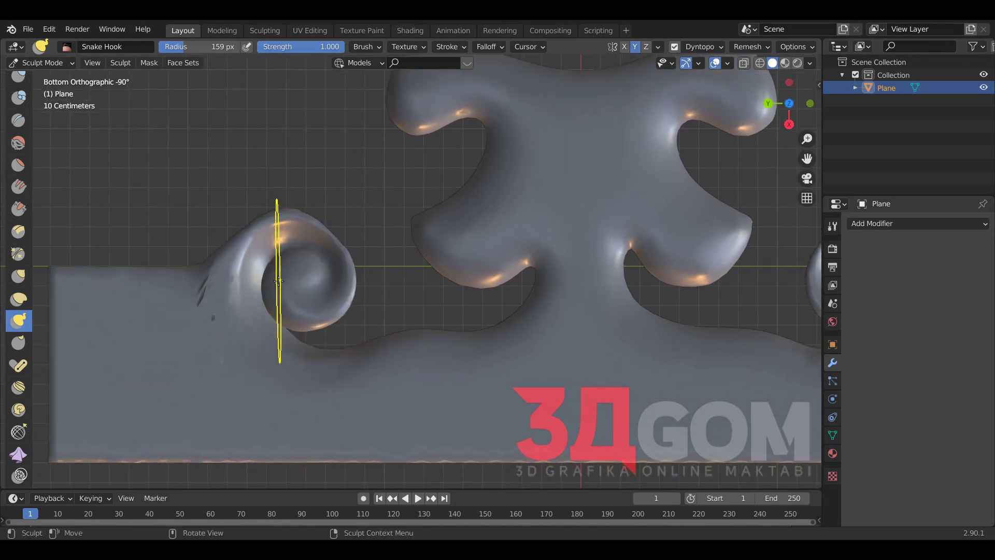
key(ctrl+z)
Enlarge the brush to 208 px and reshape the left bump and the scroll's base.
key(f)
click(282, 294)
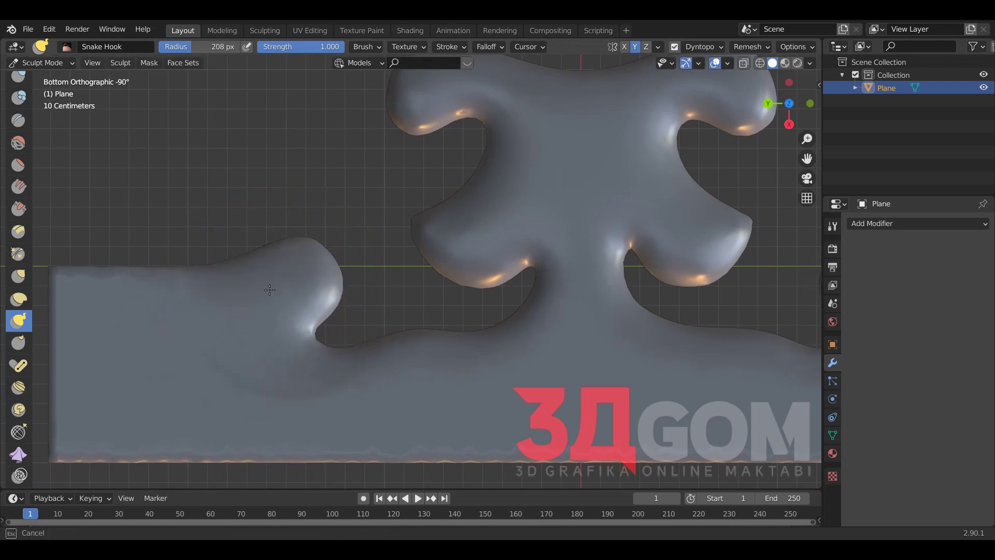
drag(271, 288, 288, 298)
scroll(356, 311, down, 5)
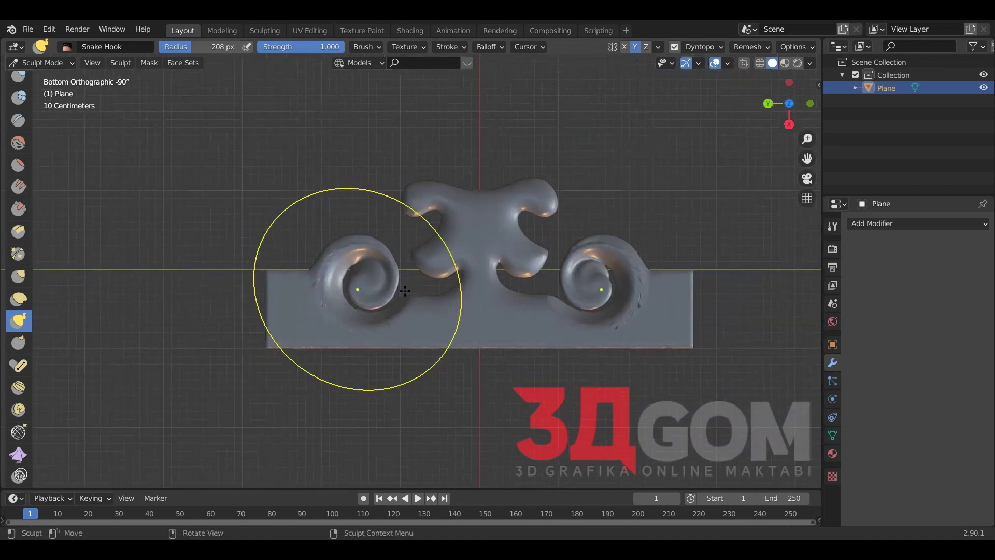
scroll(513, 294, down, 1)
scroll(533, 303, up, 2)
scroll(554, 311, up, 2)
drag(311, 355, 252, 352)
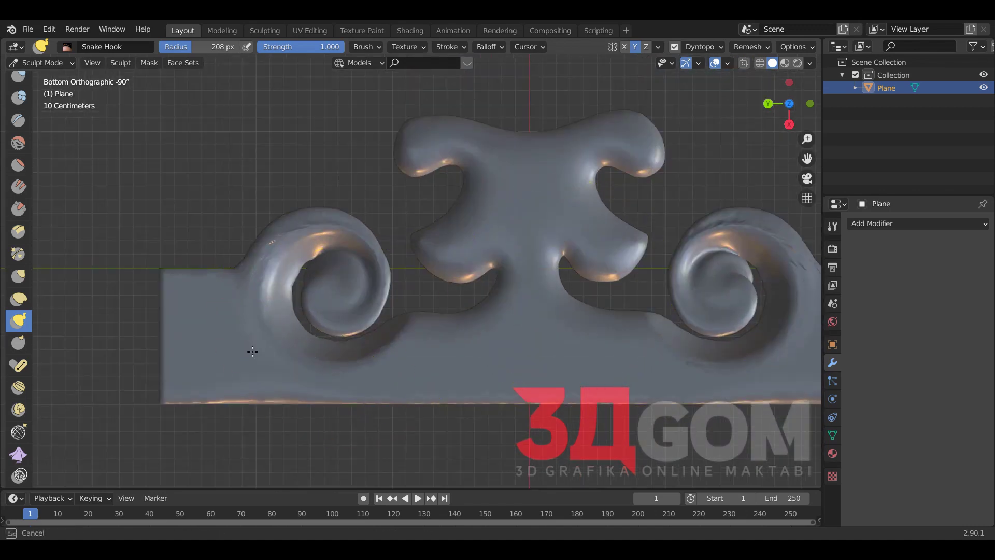
Shrink the brush to 152 then 71 px and pull the left spiral's coil.
key(f)
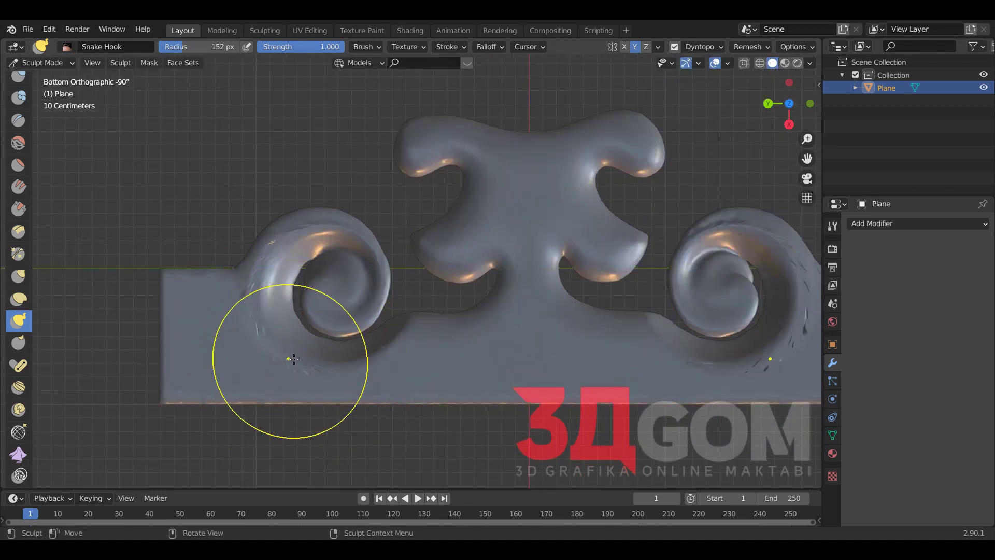
click(251, 324)
scroll(283, 345, up, 4)
key(f)
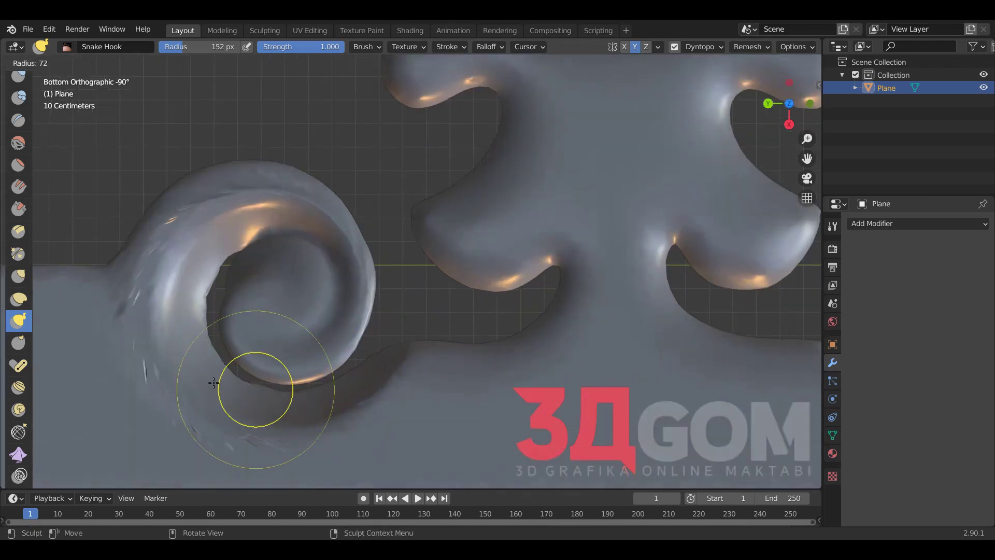
click(227, 432)
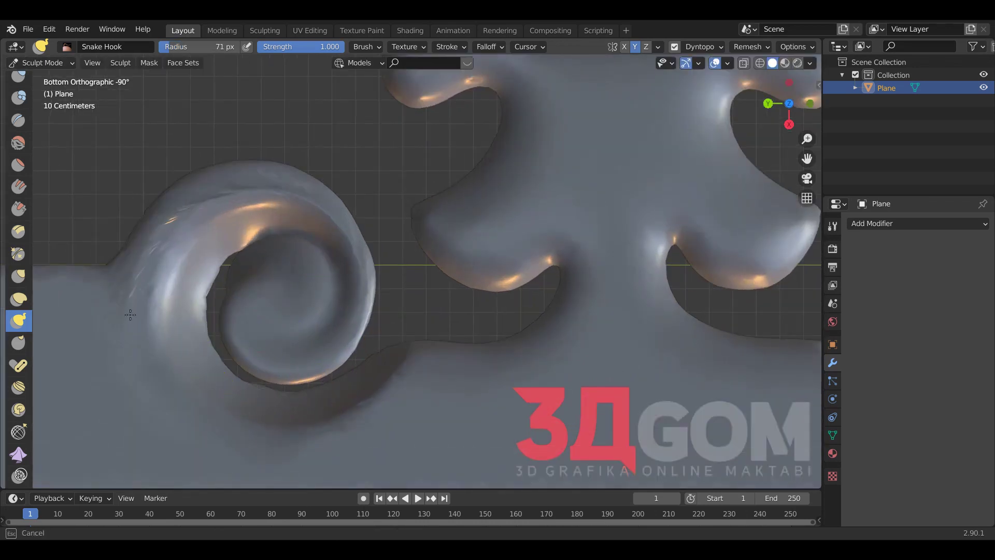
drag(333, 239, 344, 282)
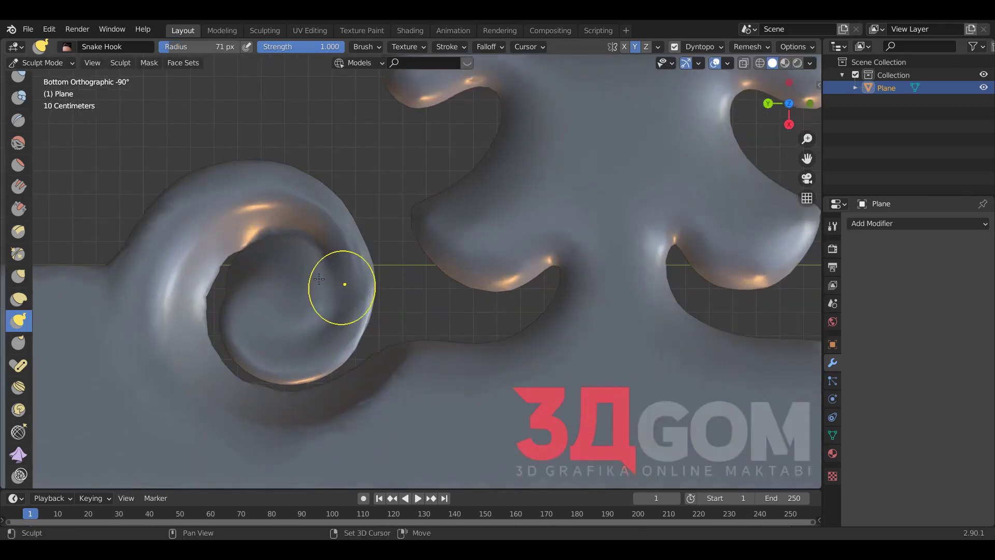
mouse_move(345, 282)
middle_down()
mouse_move(343, 349)
mouse_move(126, 295)
middle_up()
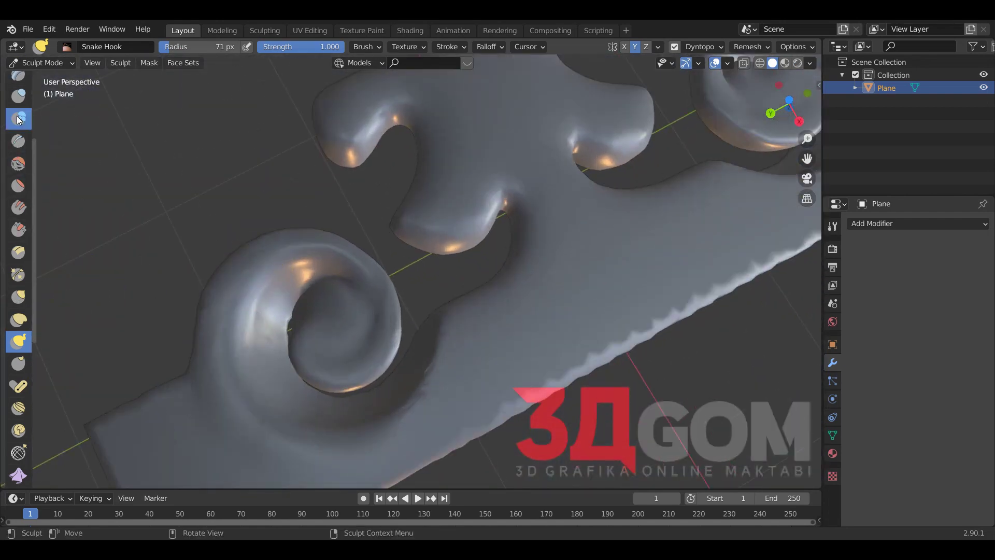
Inflate the left scroll's inner coil at 104 px radius and strength 1.0.
click(18, 118)
drag(378, 365, 343, 330)
middle_drag(329, 339, 284, 338)
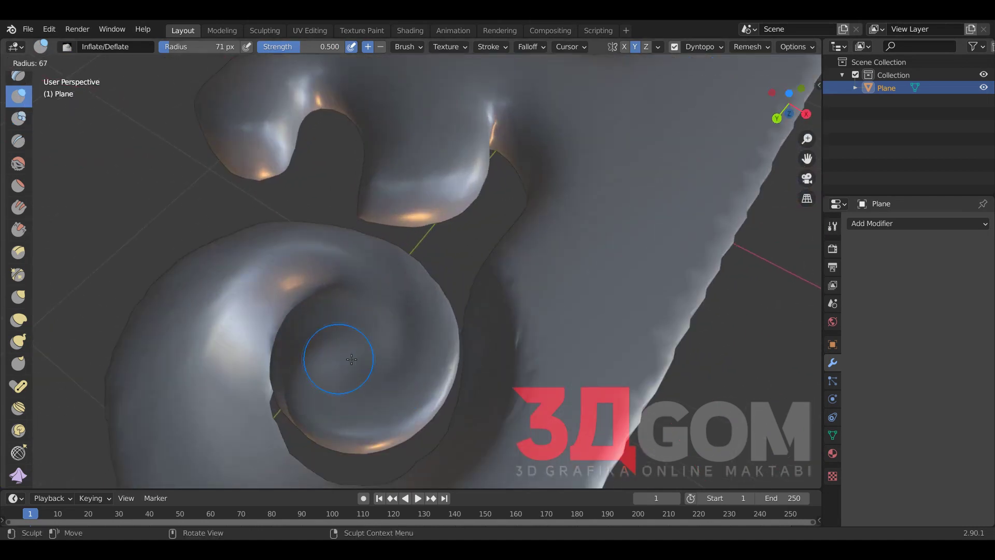
click(333, 364)
middle_drag(333, 364, 440, 340)
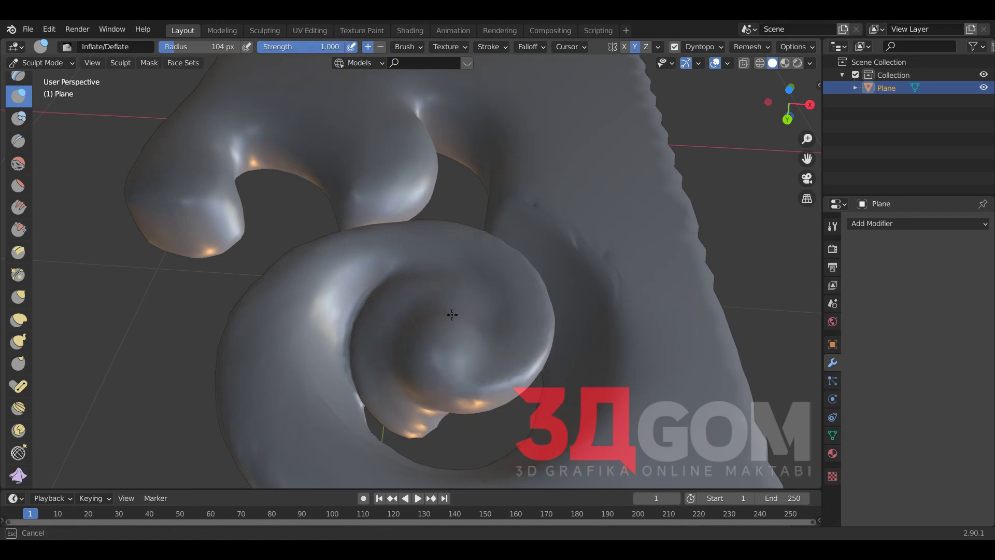
middle_drag(432, 336, 342, 314)
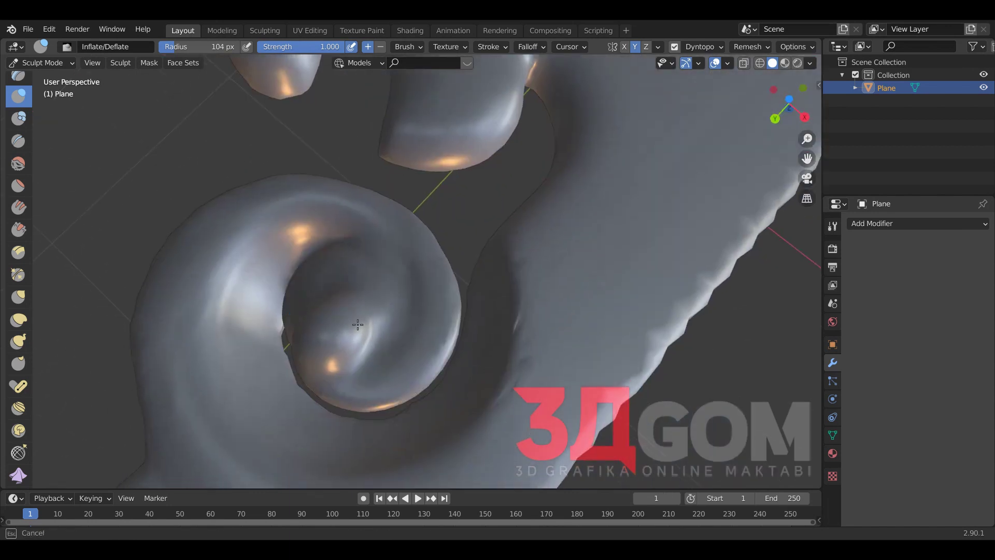
click(19, 118)
Bulge the left spiral's centre with Blob strokes and check the plate's thickness edge-on.
drag(382, 362, 369, 291)
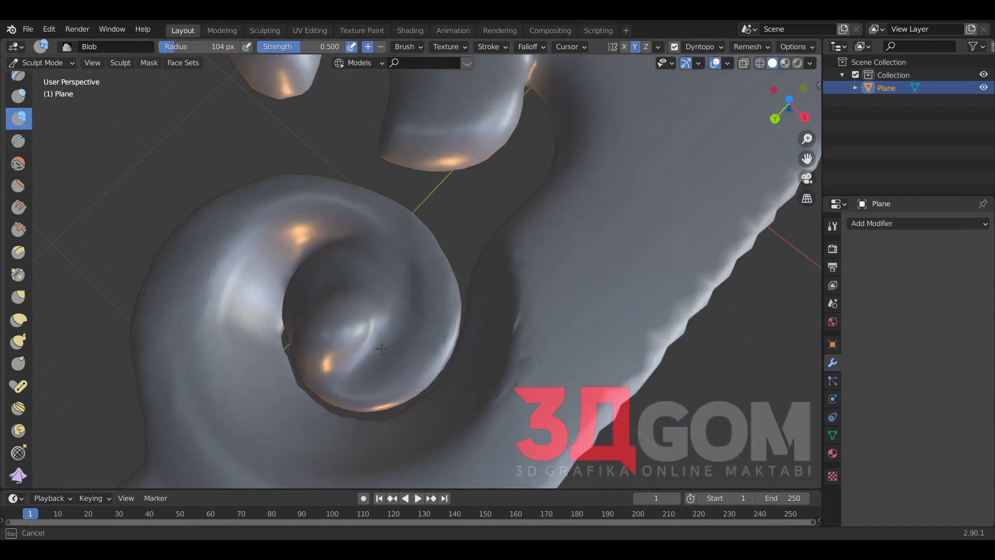
middle_drag(367, 315, 369, 324)
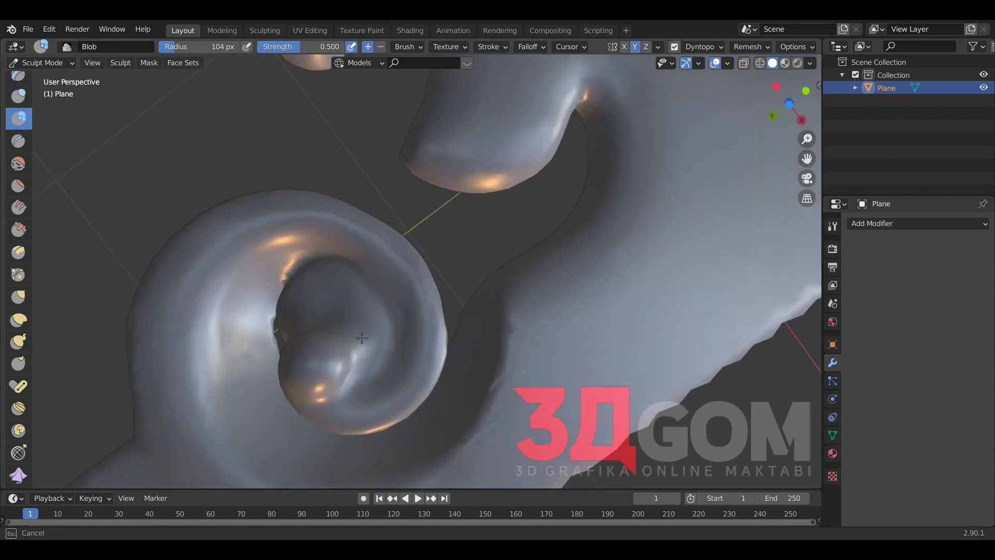
mouse_move(292, 326)
middle_down()
mouse_move(520, 301)
mouse_move(529, 343)
mouse_move(532, 294)
middle_up()
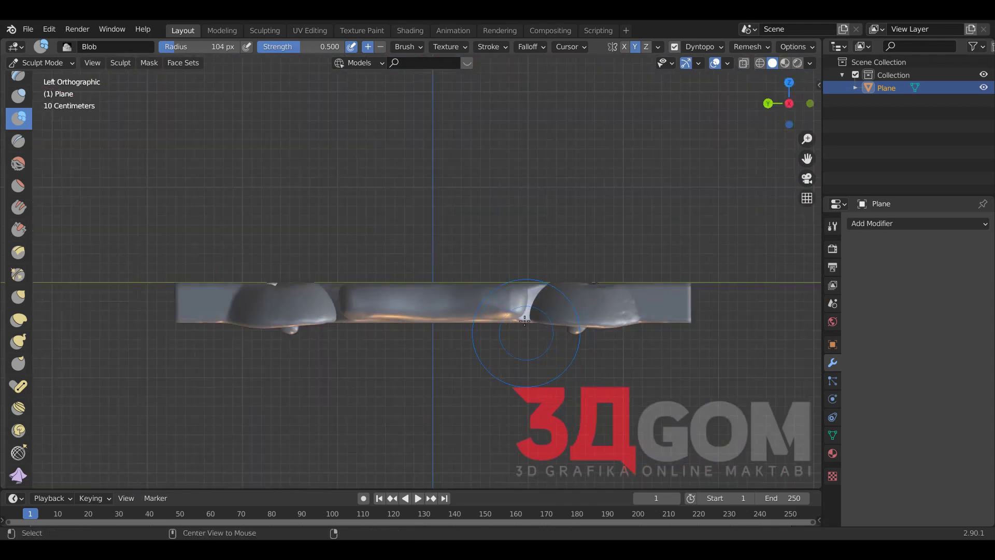
scroll(231, 312, up, 4)
scroll(281, 287, up, 1)
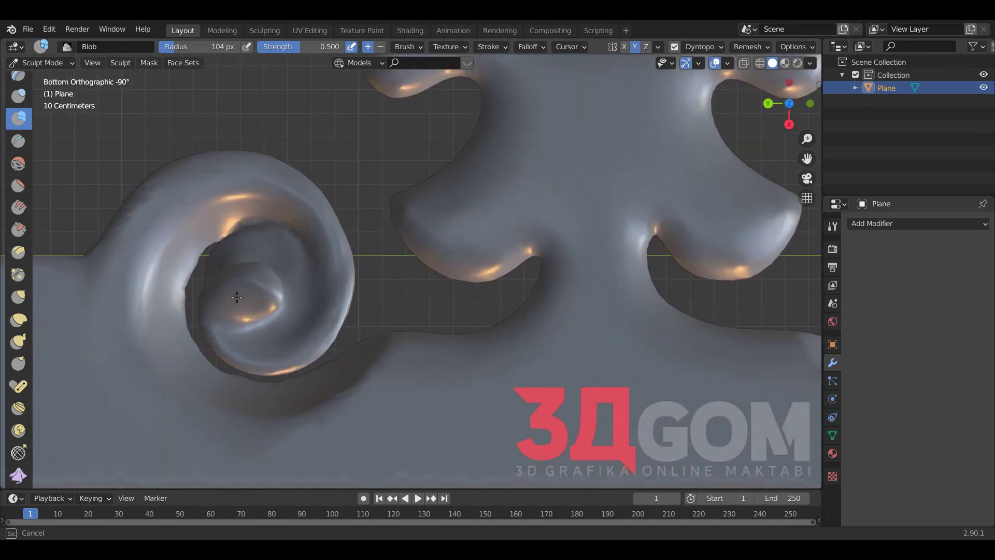
drag(230, 297, 234, 343)
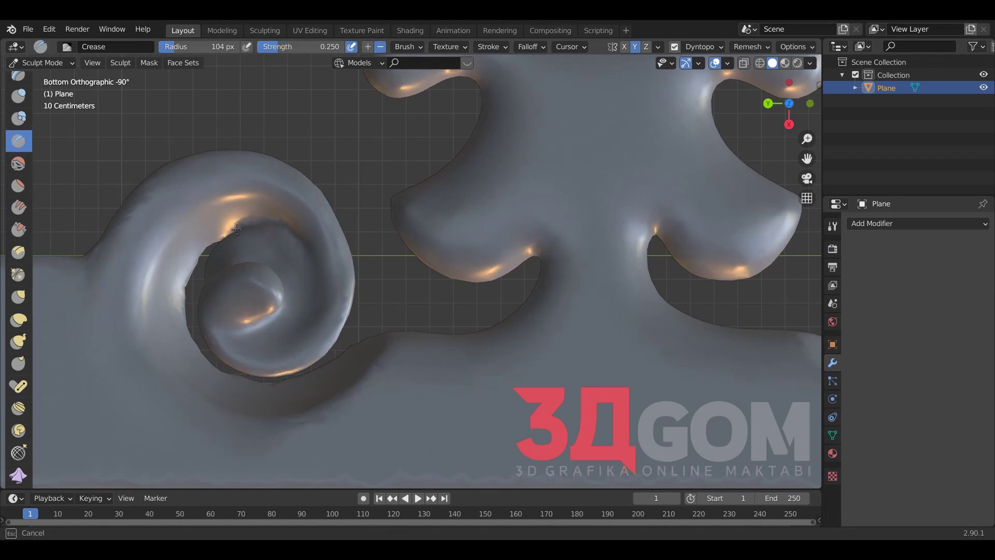
scroll(236, 229, down, 3)
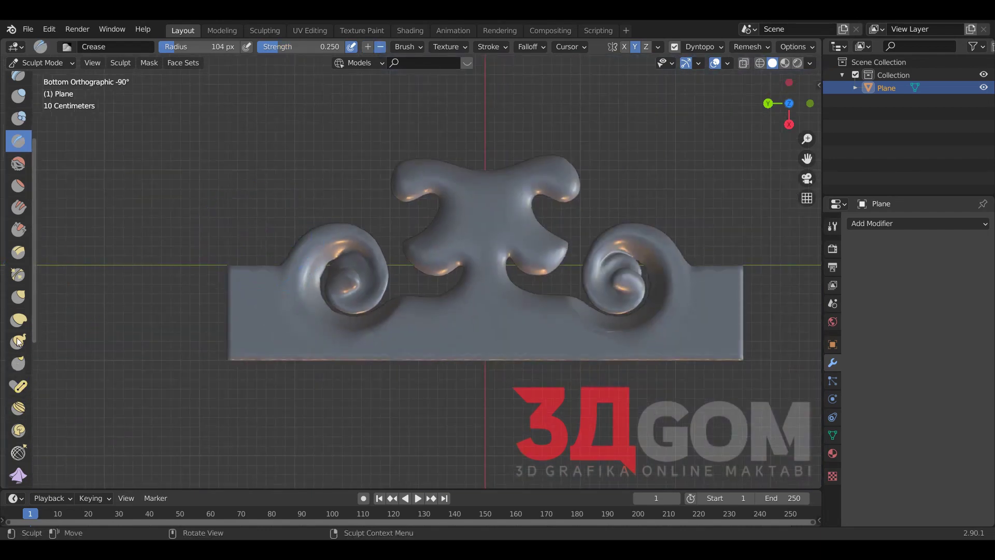
Set Snake Hook to 243 px and try pulling the crest's upper-left arm, then undo.
click(18, 341)
scroll(484, 262, up, 4)
scroll(481, 244, up, 2)
scroll(374, 296, up, 2)
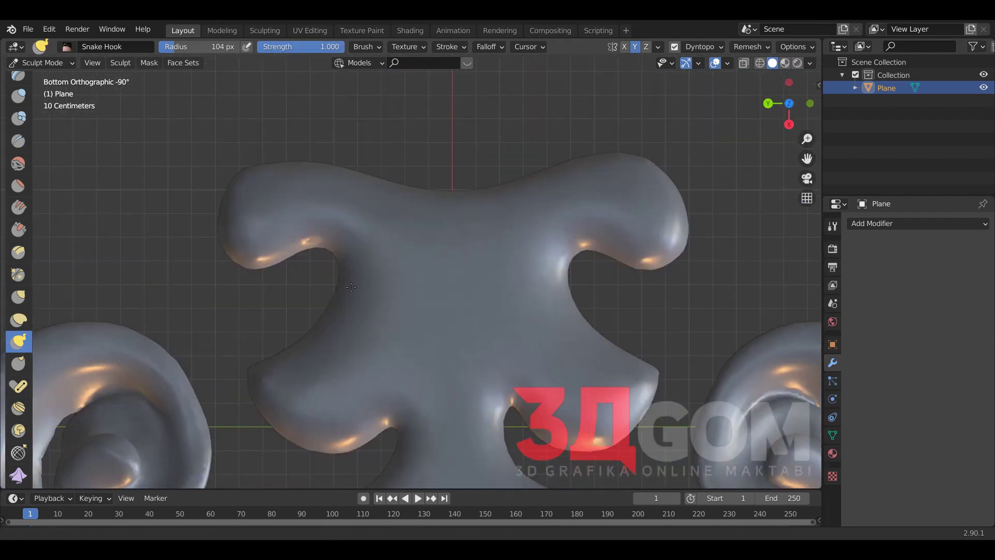
scroll(351, 287, up, 1)
key(f)
click(267, 222)
mouse_move(267, 221)
mouse_down()
mouse_move(265, 183)
mouse_move(288, 159)
mouse_up()
key(ctrl+z)
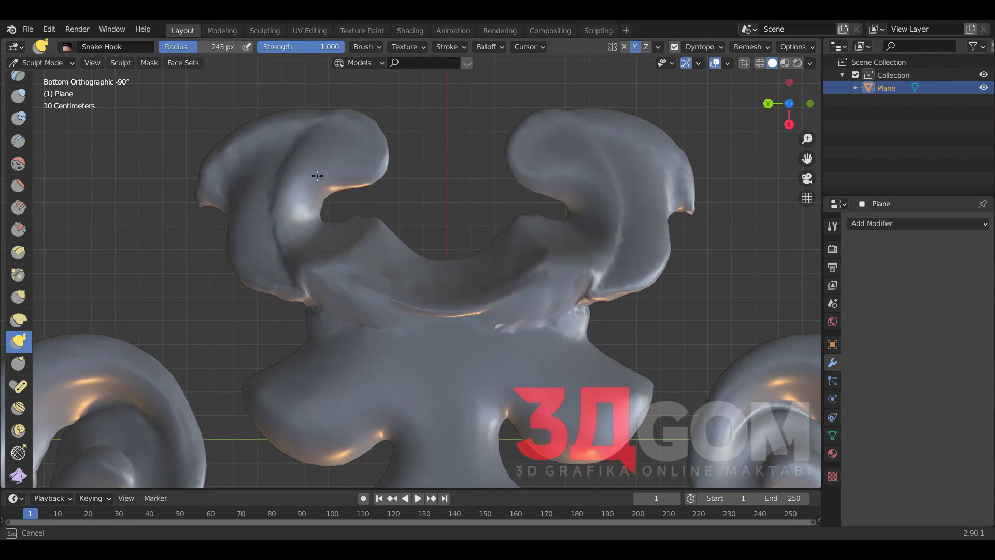
key(ctrl+z)
key(ctrl+z)
Switch the falloff preset to Root and curl both crest upper arms into tight spirals.
click(490, 46)
click(488, 71)
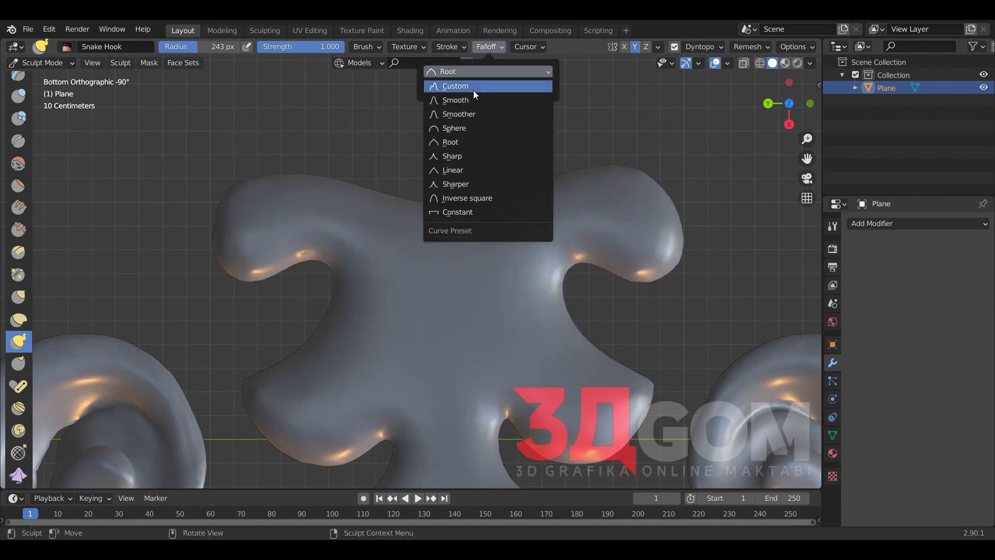
click(473, 89)
drag(234, 249, 291, 187)
drag(658, 259, 611, 217)
drag(260, 244, 310, 237)
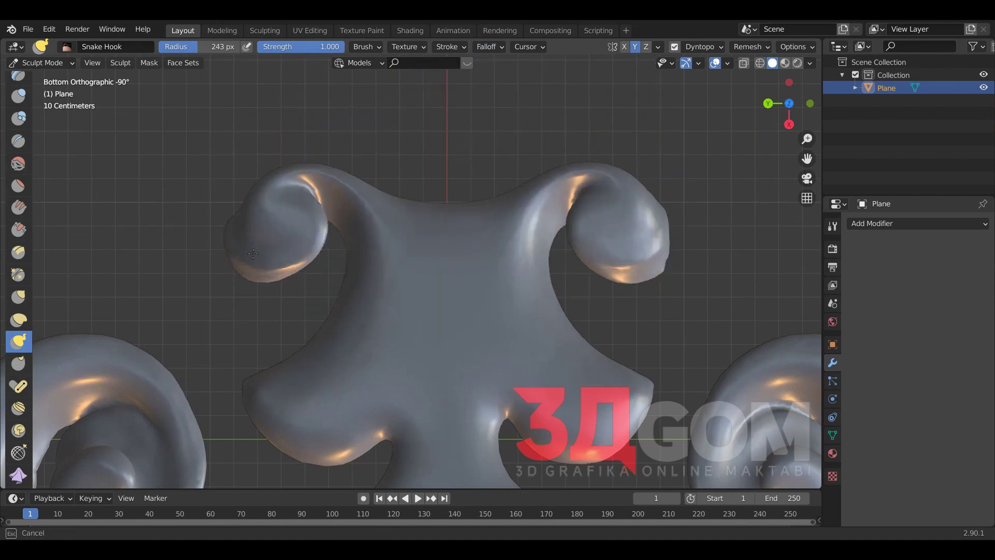
scroll(311, 244, down, 4)
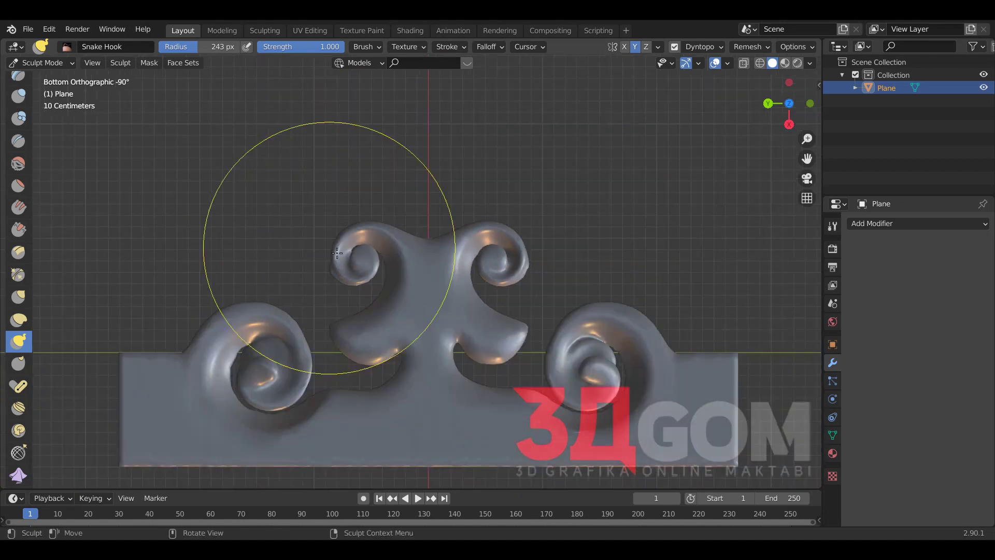
scroll(311, 259, up, 3)
Resize the brush to 179 px and refine the crest's lower lobes and upper curls.
key(f)
click(306, 271)
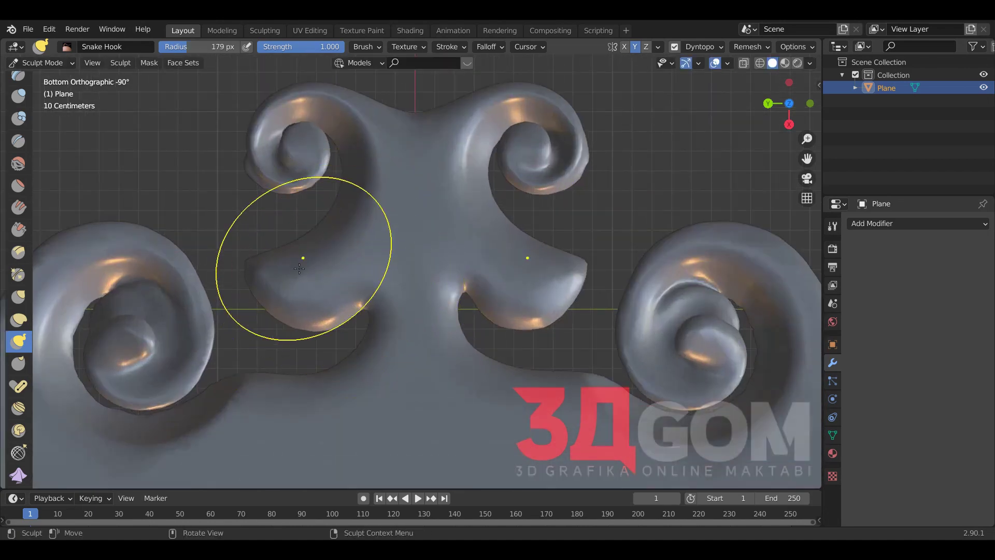
drag(300, 256, 297, 249)
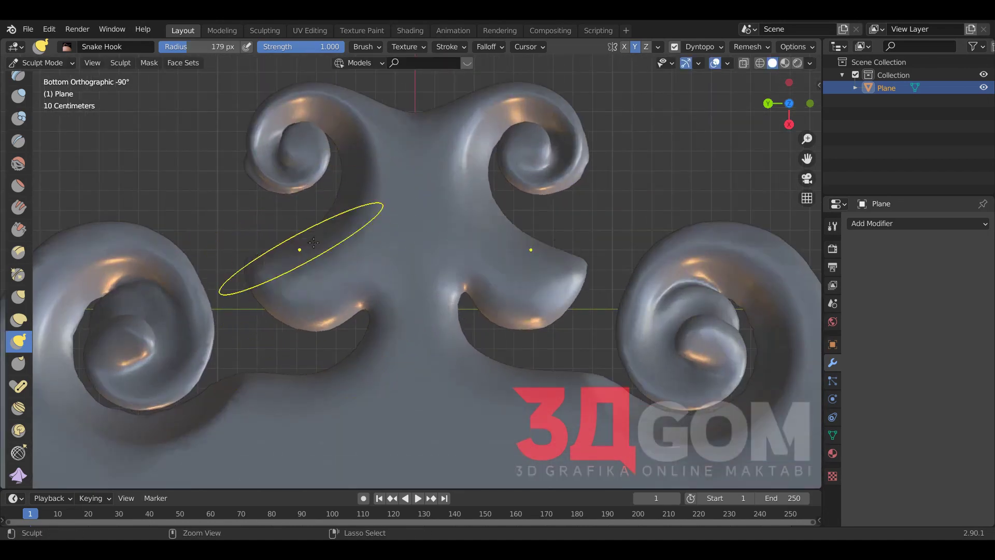
ctrl+middle_drag(296, 249, 297, 193)
mouse_move(261, 147)
mouse_down()
mouse_move(364, 217)
mouse_move(297, 229)
mouse_up()
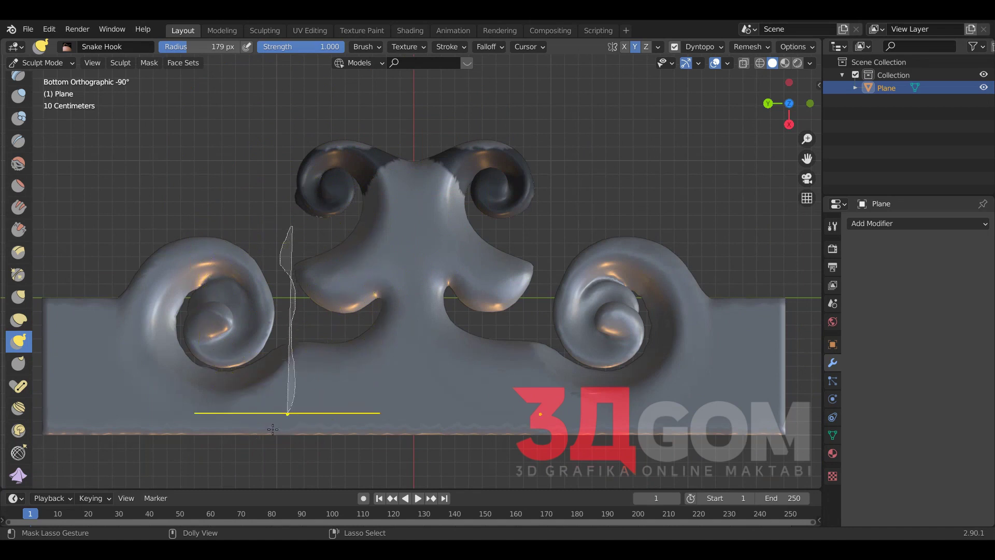
Mask off the side scrolls, base and area left of the crest, testing an arm pull.
ctrl+shift+drag(273, 429, 155, 192)
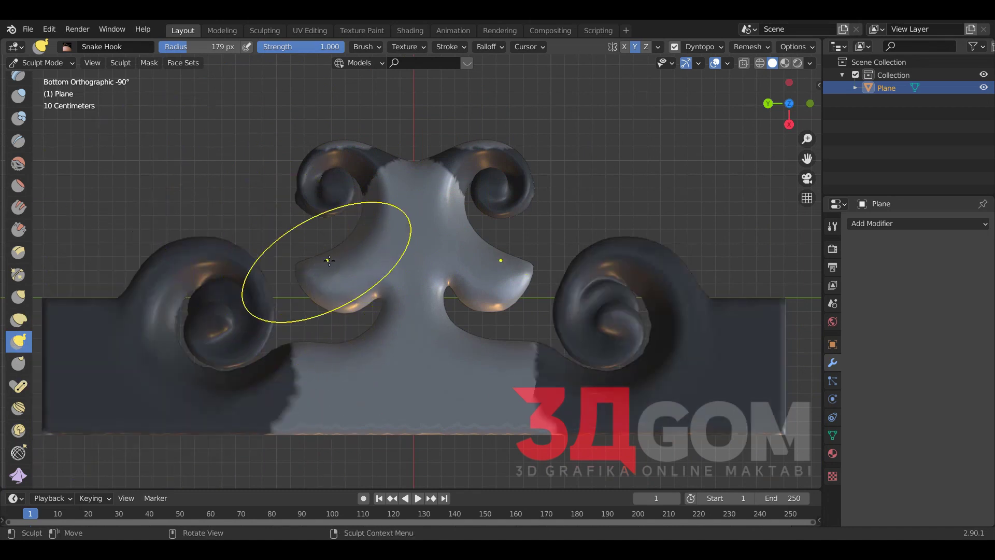
key(ctrl+z)
key(ctrl+z)
key(ctrl+shift+z)
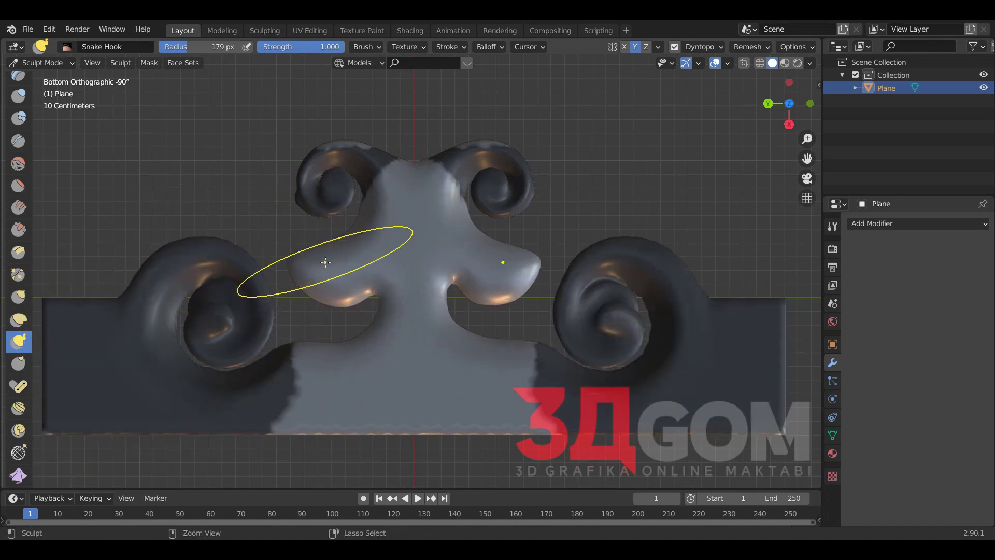
key(ctrl+shift+z)
mouse_move(304, 326)
ctrl+shift+mouse_down()
mouse_move(452, 404)
mouse_move(171, 363)
ctrl+shift+mouse_up()
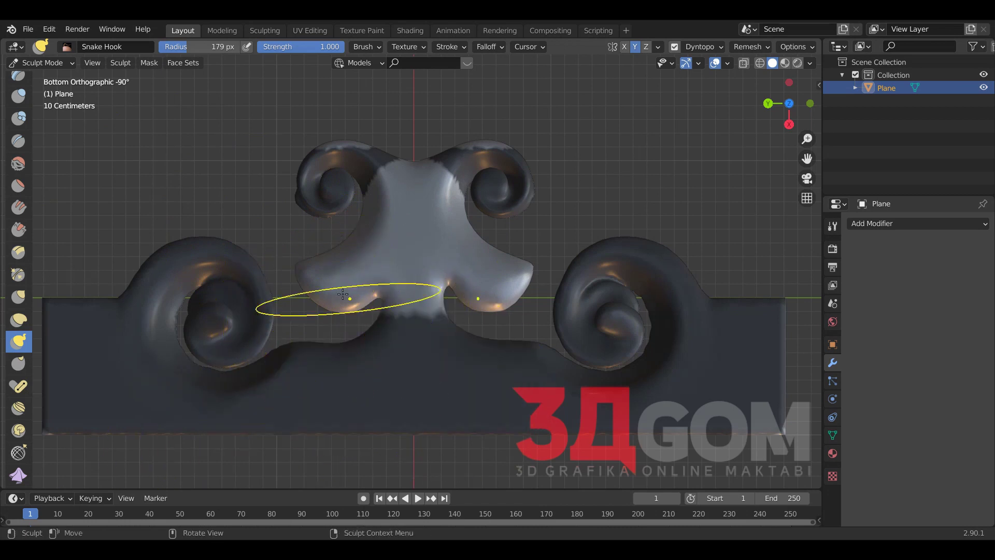
drag(319, 272, 315, 251)
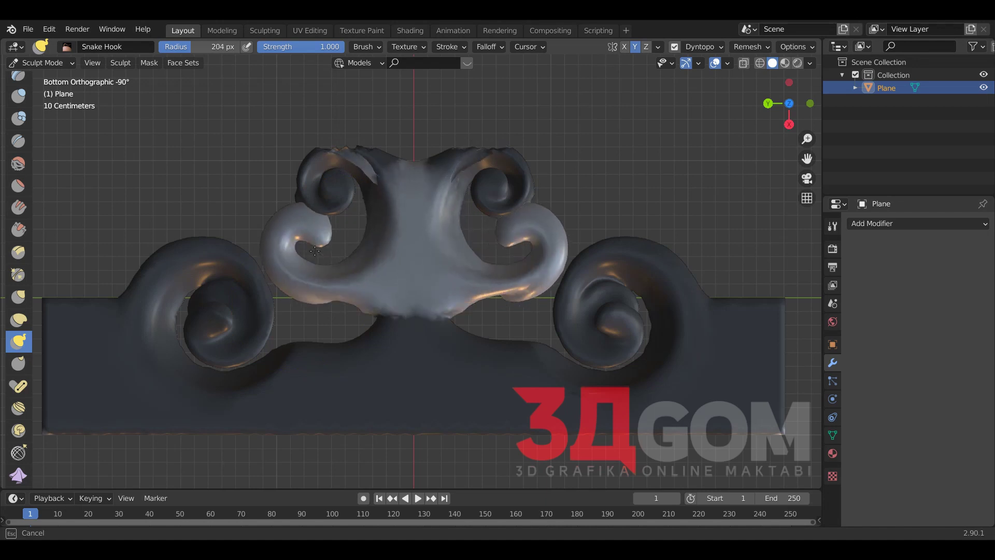
key(ctrl+z)
Mask around the upper-left curl and curl the crest's mirrored central arms at 204 px.
ctrl+shift+drag(267, 210, 257, 216)
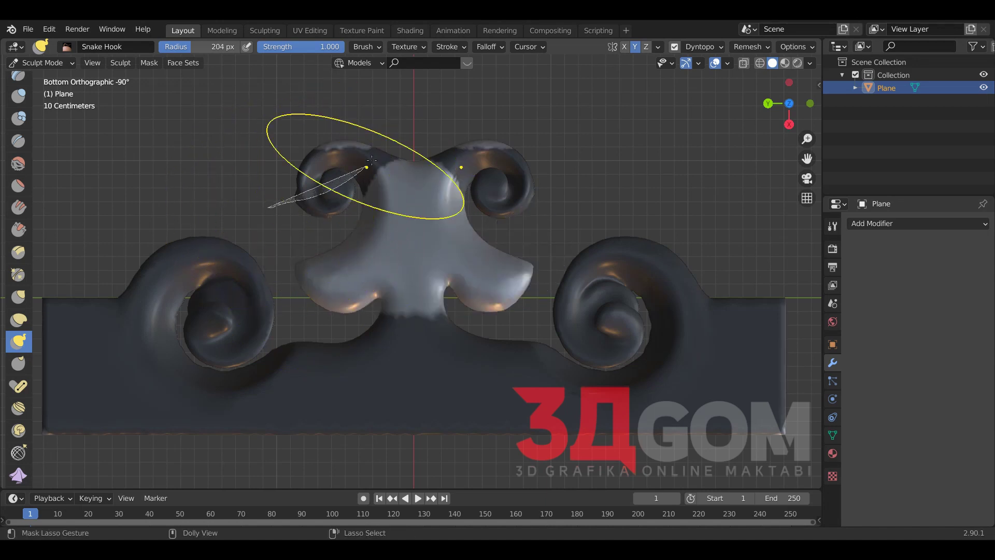
mouse_move(323, 288)
mouse_down()
mouse_move(300, 252)
mouse_move(343, 243)
mouse_up()
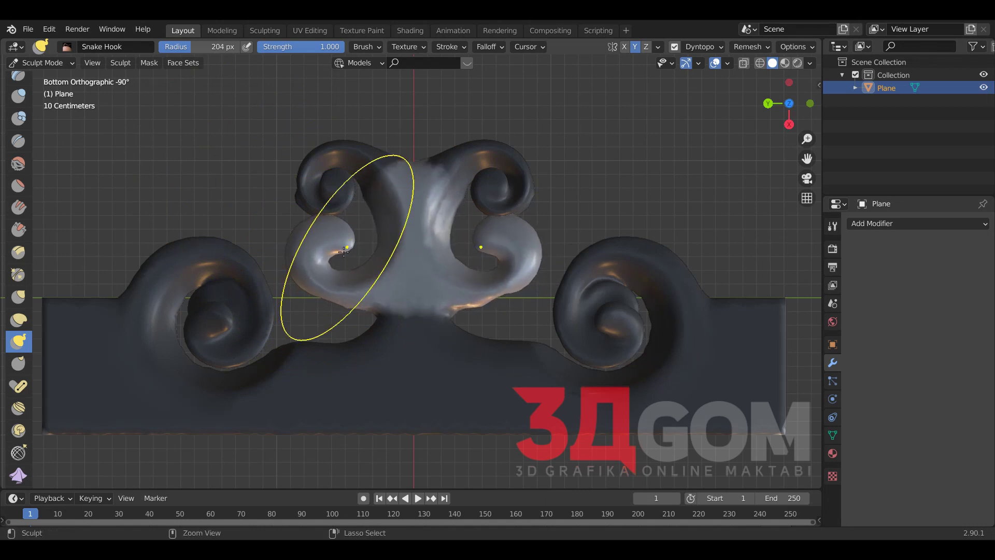
key(ctrl+z)
scroll(343, 253, up, 2)
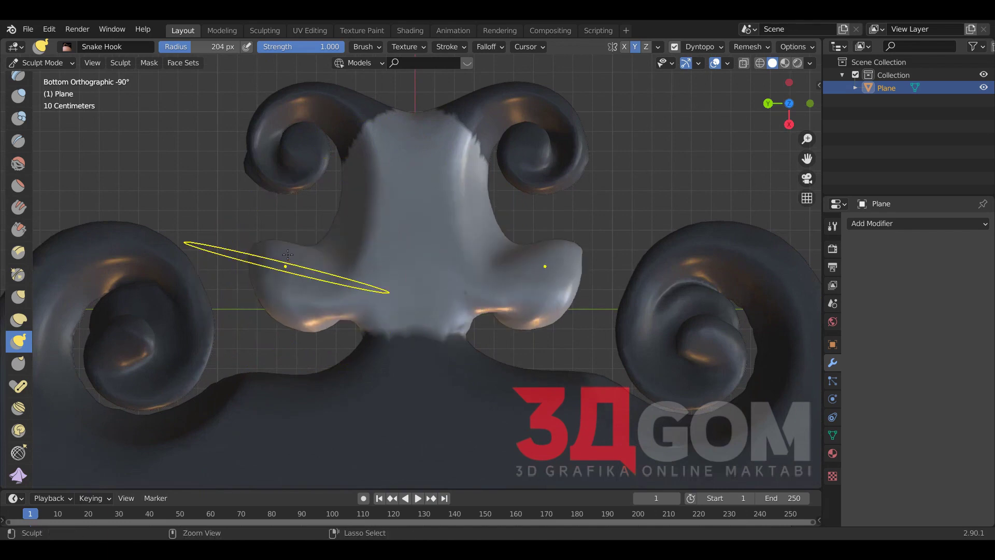
drag(277, 264, 298, 252)
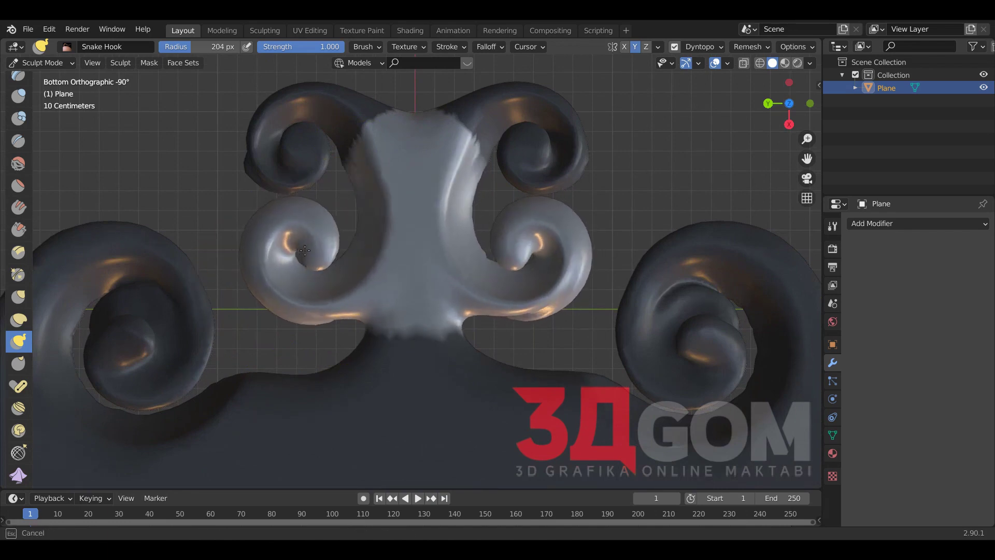
drag(298, 253, 305, 250)
Return to Object Mode and orbit to view the whole panel at an angle.
scroll(301, 259, down, 3)
scroll(300, 244, down, 3)
scroll(363, 293, up, 1)
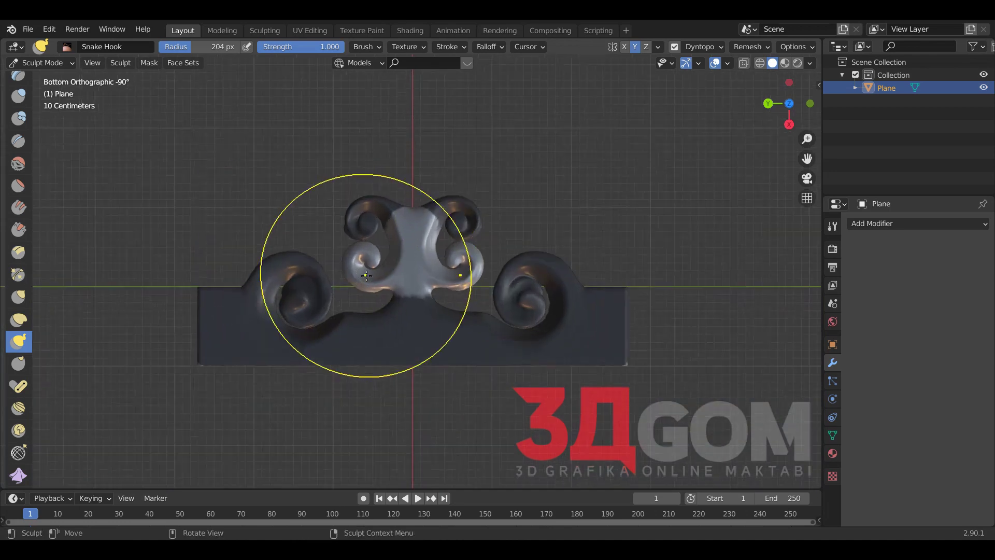
scroll(366, 280, up, 1)
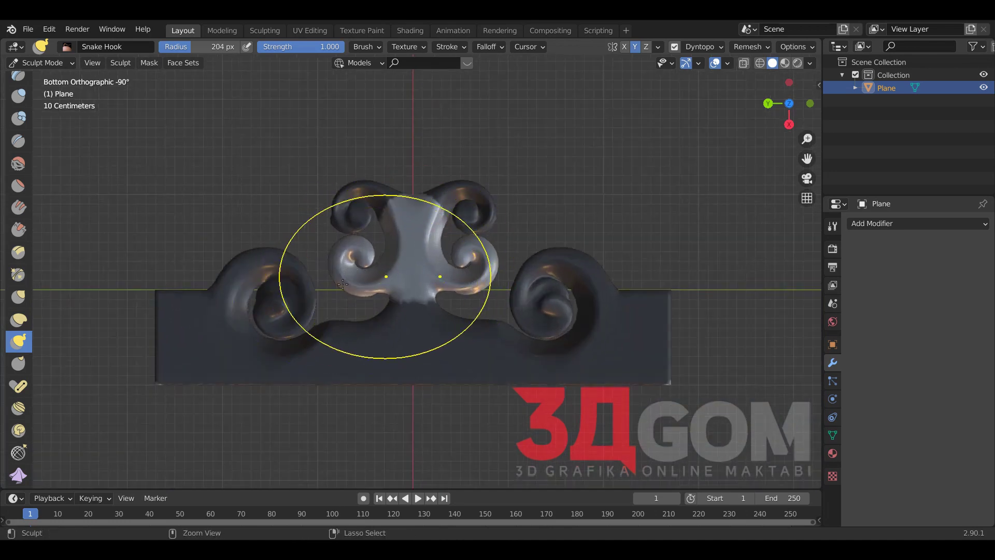
key(ctrl+Tab)
click(312, 288)
middle_drag(312, 285, 409, 266)
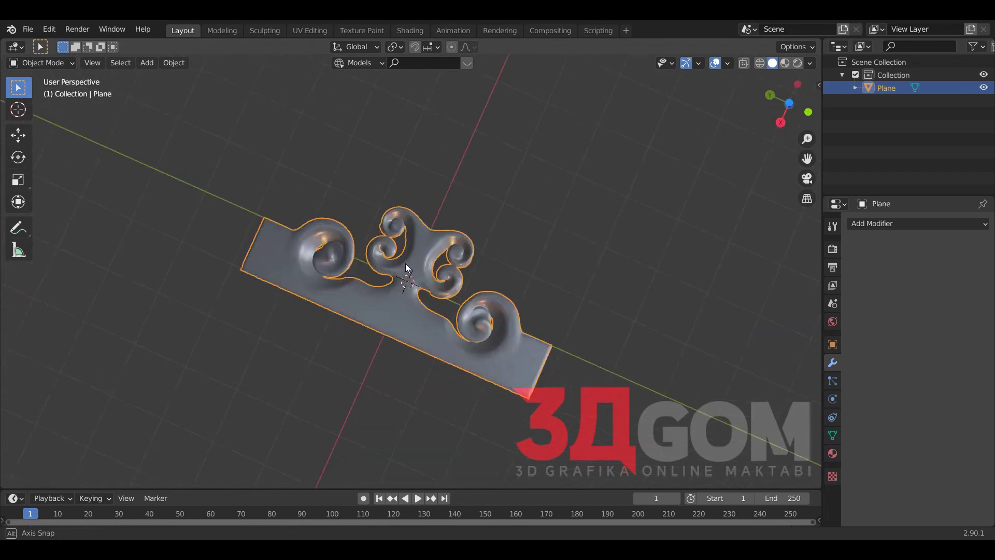
Snap the view to face the panel, re-enter Sculpt Mode and clear the mask.
scroll(408, 269, up, 2)
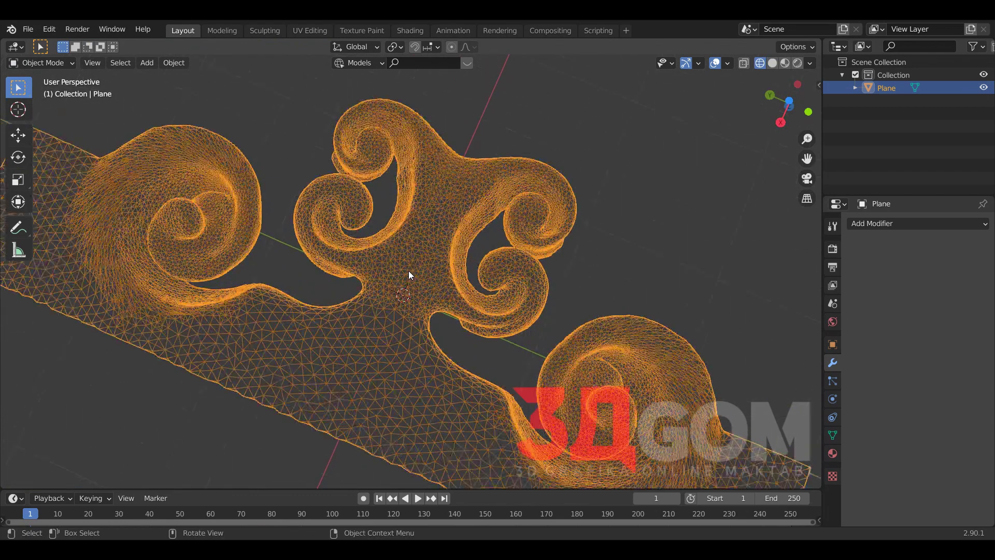
scroll(408, 271, up, 1)
scroll(408, 270, down, 1)
scroll(408, 271, down, 4)
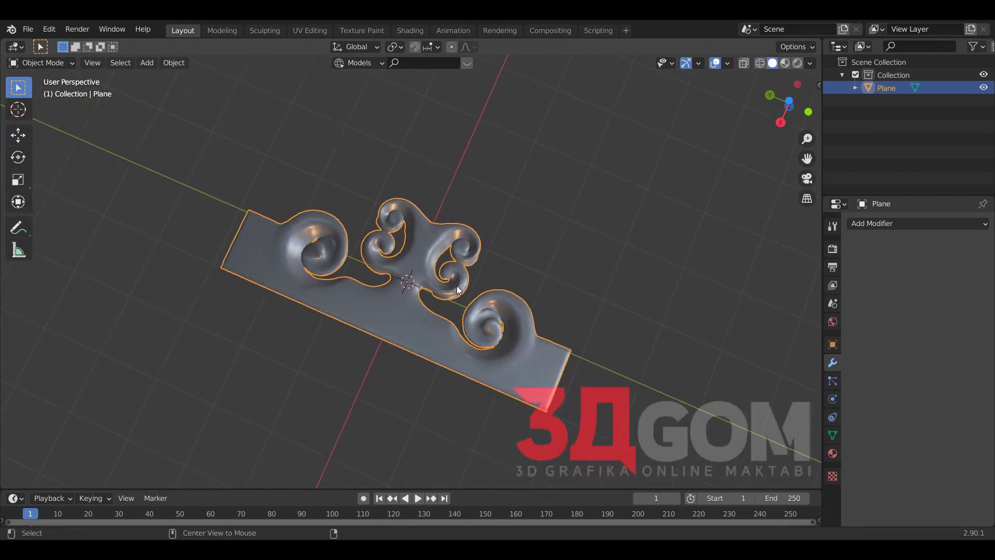
key(ctrl+KP_7)
key(ctrl+Tab)
click(462, 305)
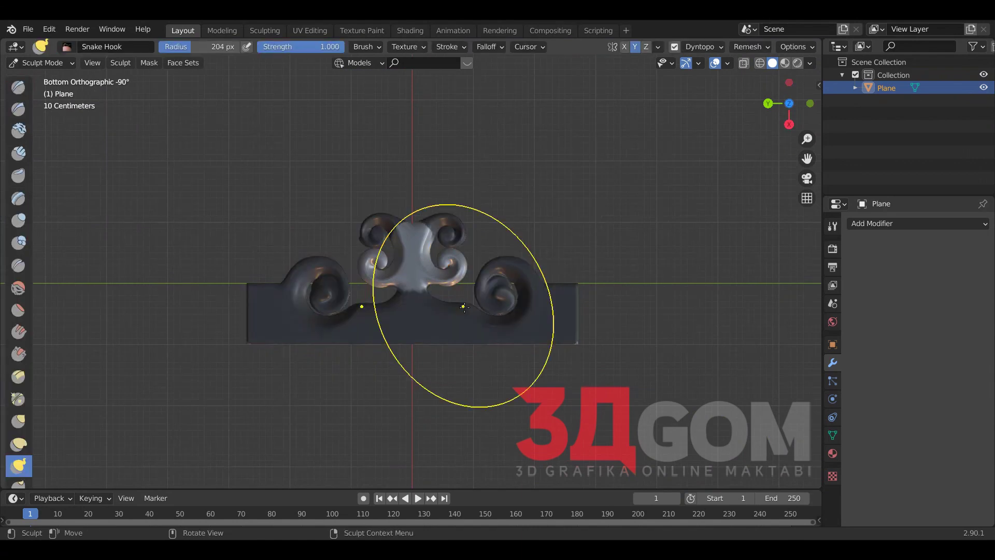
scroll(311, 208, up, 1)
click(154, 63)
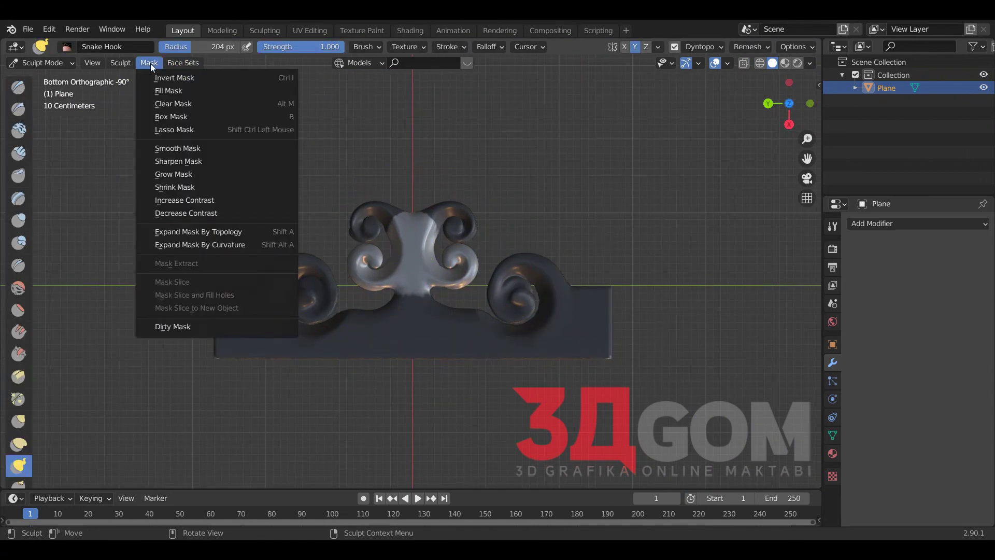
click(176, 102)
Turn off Dyntopo and voxel-remesh the panel at 0.1 m, leaving it blocky.
scroll(474, 294, up, 1)
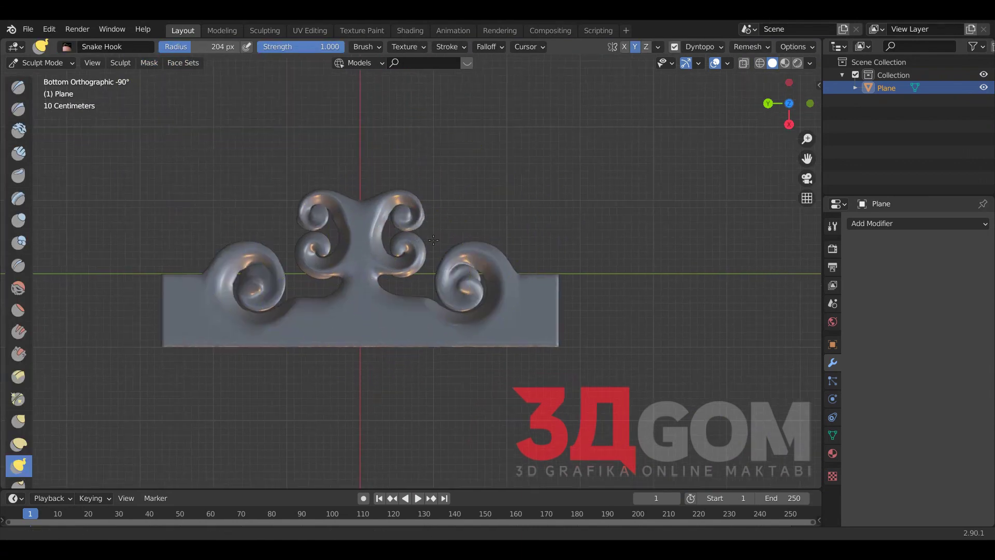
scroll(474, 294, up, 1)
click(748, 47)
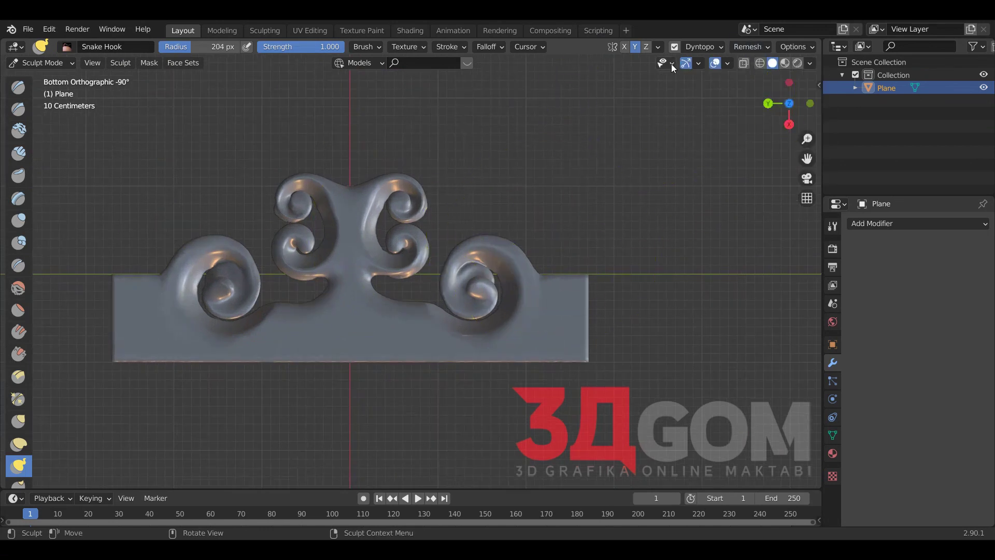
click(681, 48)
click(742, 46)
click(732, 172)
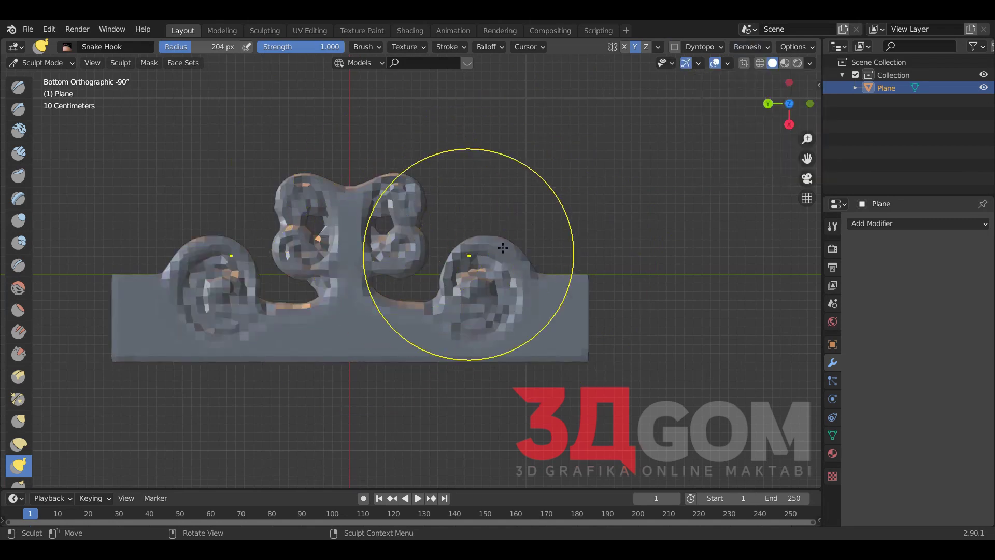
Undo the blocky remesh, retry it once, then undo again to restore smooth spirals.
key(ctrl+z)
click(746, 45)
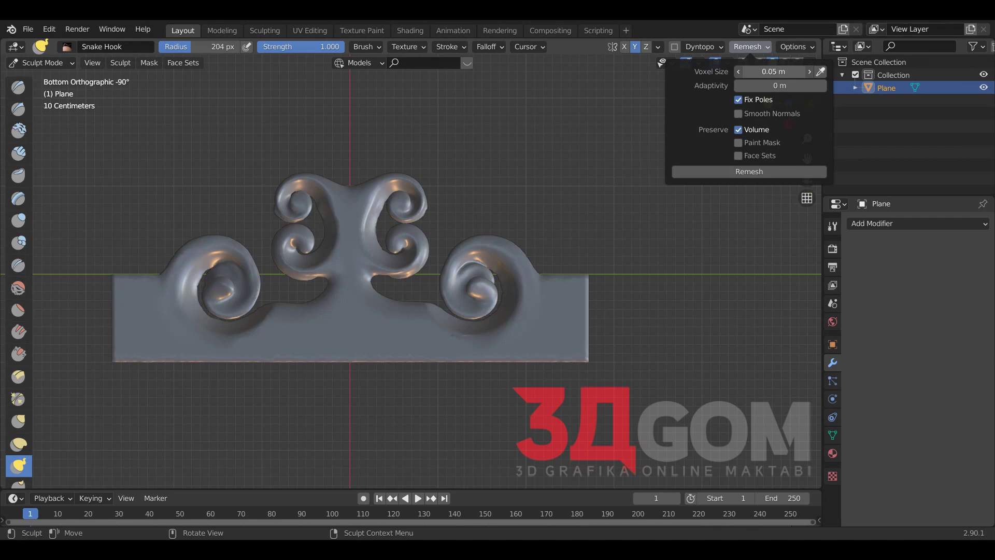
click(748, 172)
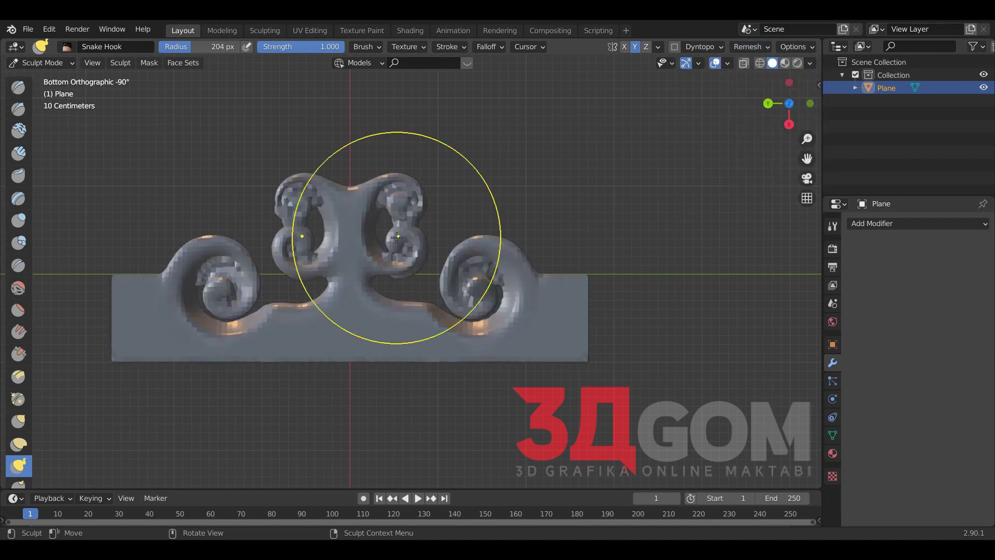
scroll(433, 300, up, 5)
mouse_move(444, 311)
middle_down()
mouse_move(459, 234)
mouse_move(411, 177)
mouse_move(456, 270)
middle_up()
key(ctrl+z)
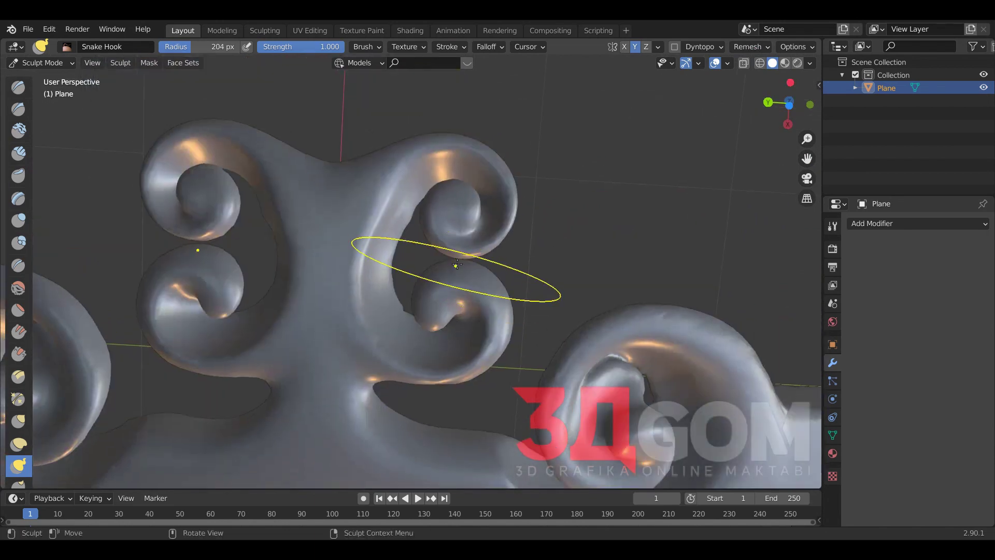
scroll(458, 264, up, 4)
scroll(457, 264, down, 5)
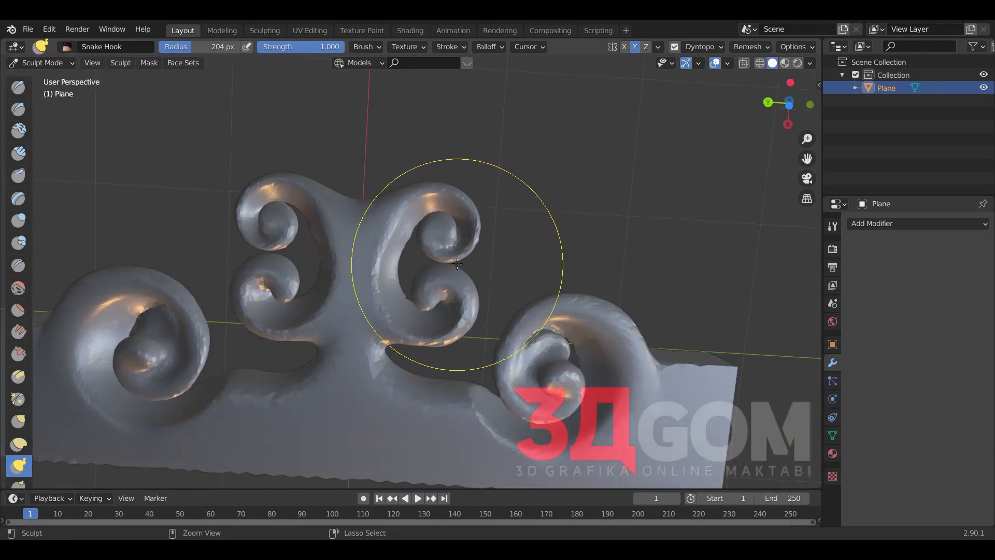
Re-enable Dyntopo and reshape the crest's left inner spiral with Elastic Deform at 114 px.
key(ctrl+d)
shift+middle_drag(315, 273, 393, 252)
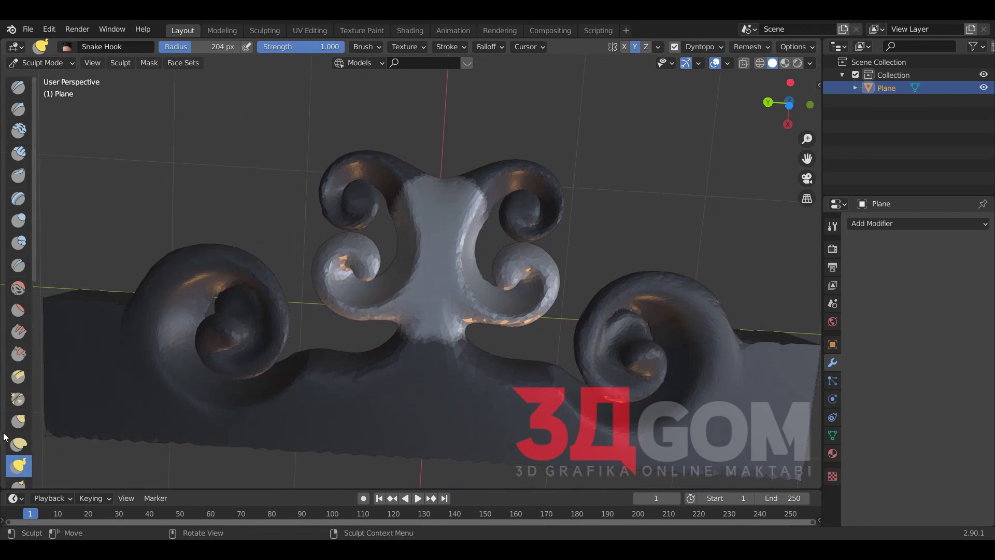
click(18, 444)
drag(377, 244, 327, 286)
key(f)
click(316, 269)
Set the brush radius to 114 px and elastic-deform the right inner spiral and its mirror.
key(f)
click(328, 279)
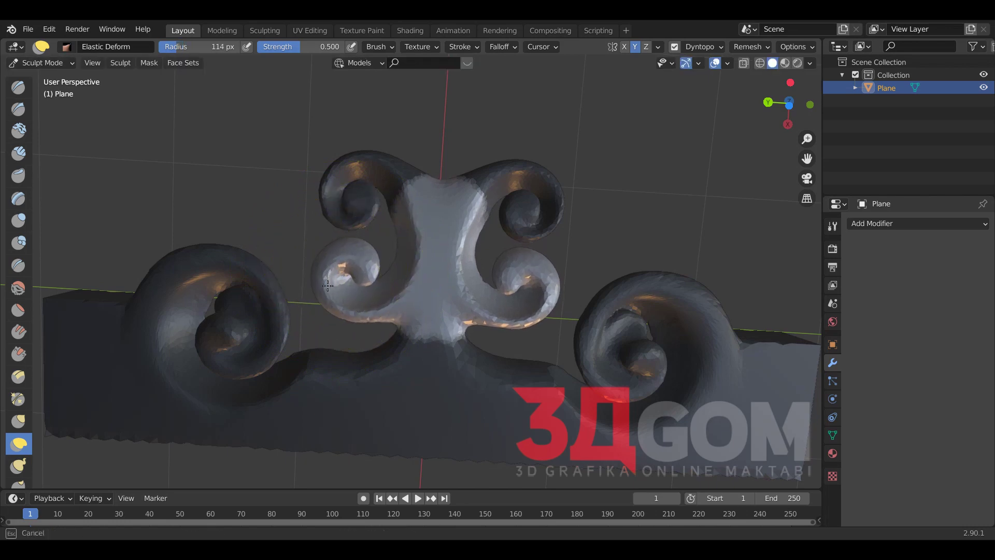
mouse_move(527, 281)
middle_down()
mouse_move(520, 269)
mouse_move(538, 269)
middle_up()
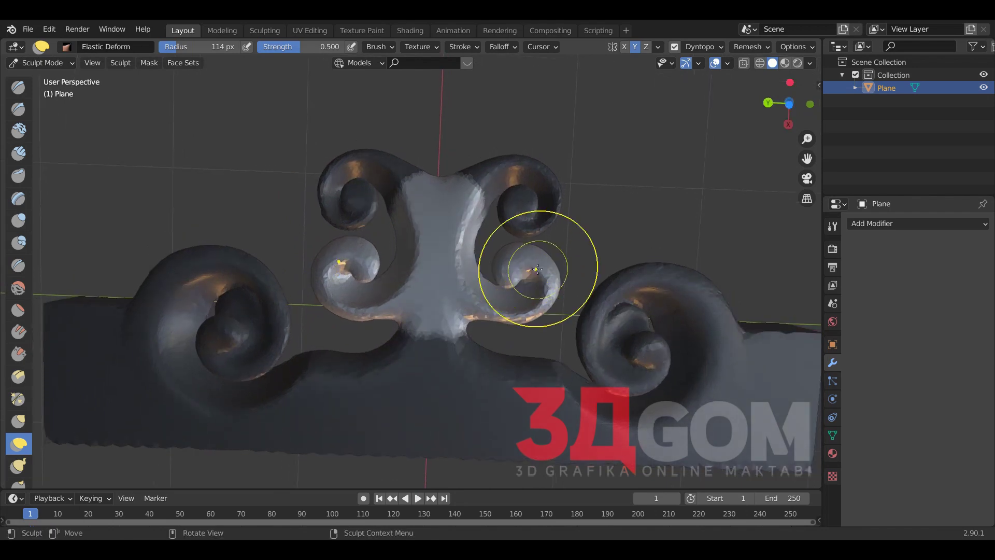
drag(540, 279, 538, 289)
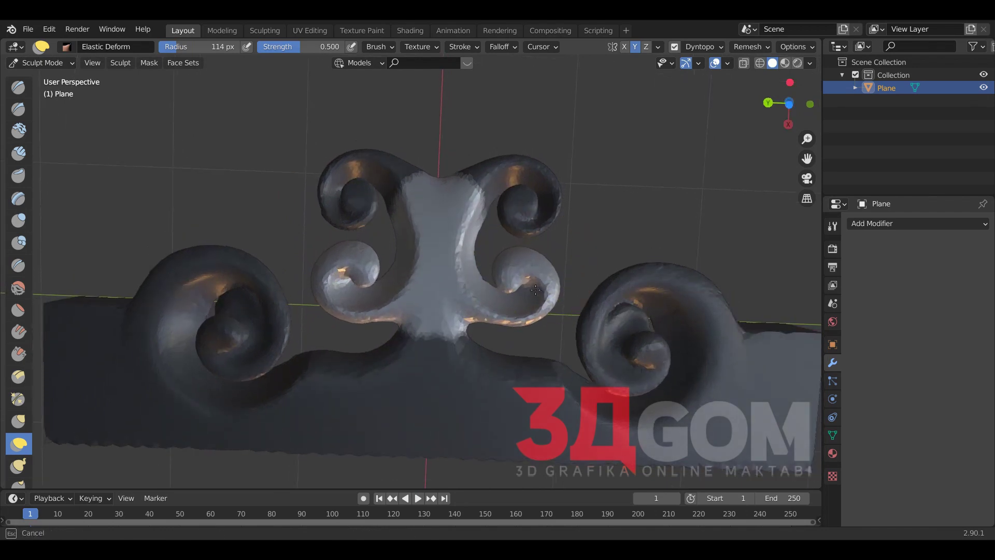
Face the panel in orthographic view, then test a 0.057 m remesh and undo it.
scroll(537, 285, down, 2)
scroll(544, 233, down, 3)
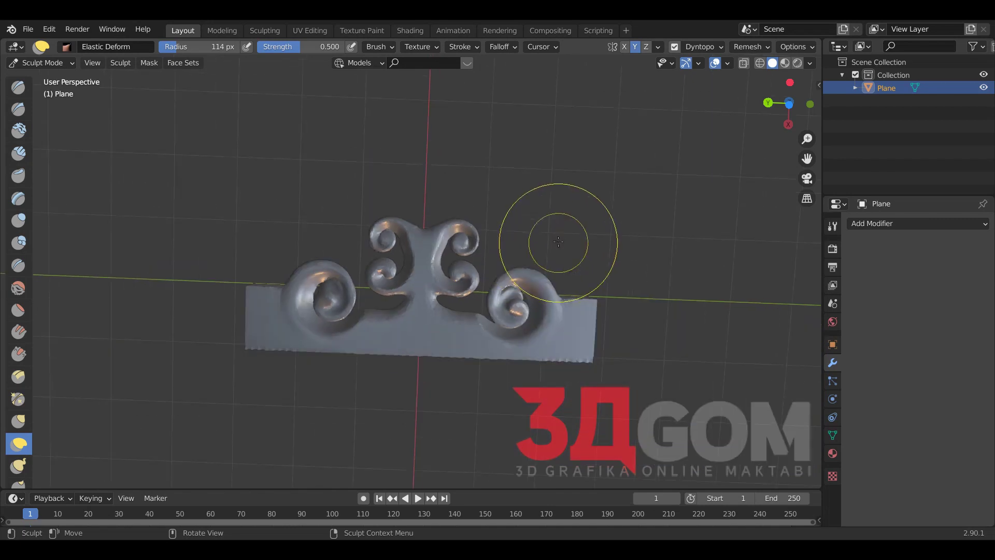
key(KP_5)
middle_drag(555, 231, 601, 178)
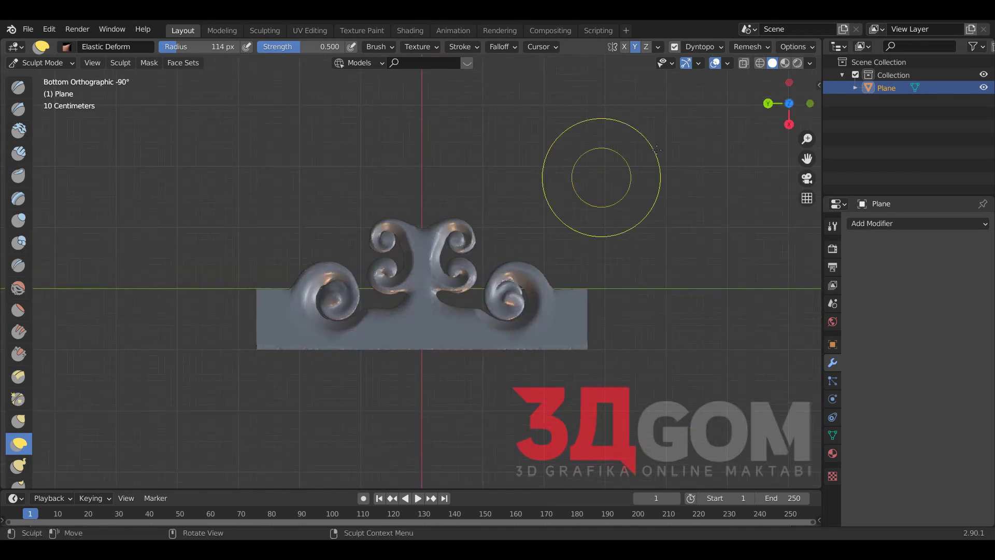
click(748, 48)
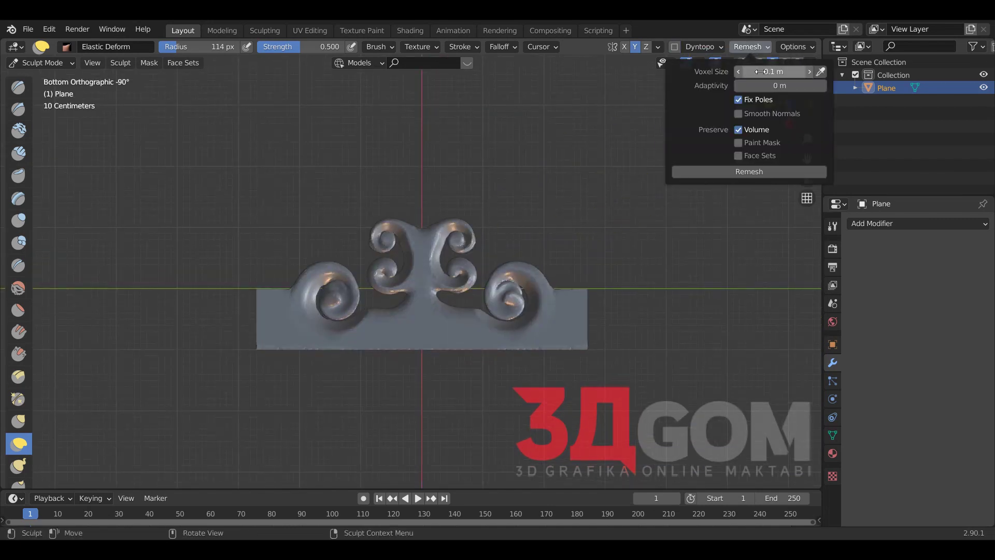
click(744, 171)
scroll(545, 234, up, 4)
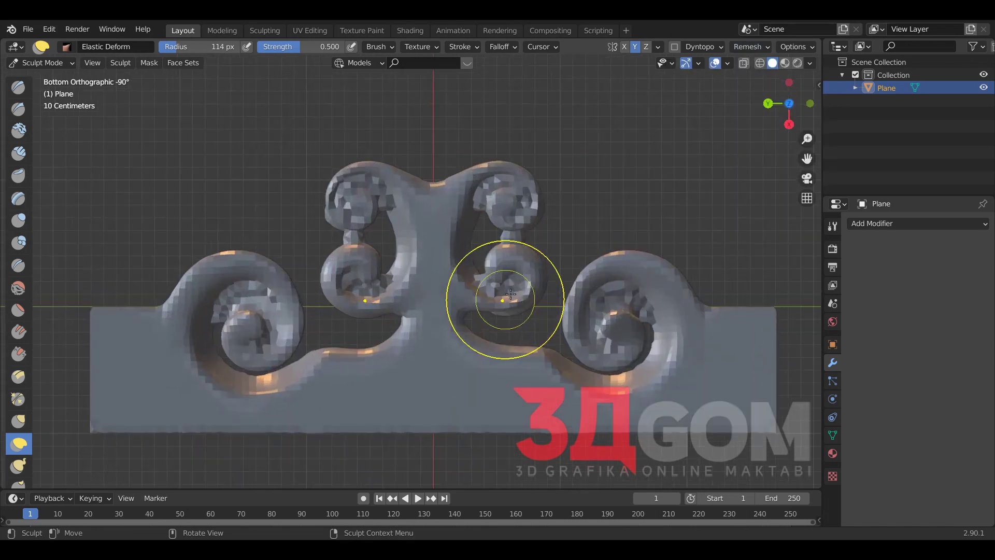
key(ctrl+z)
Remesh the panel at 0.082 m voxel size and view the result as wireframe.
click(748, 49)
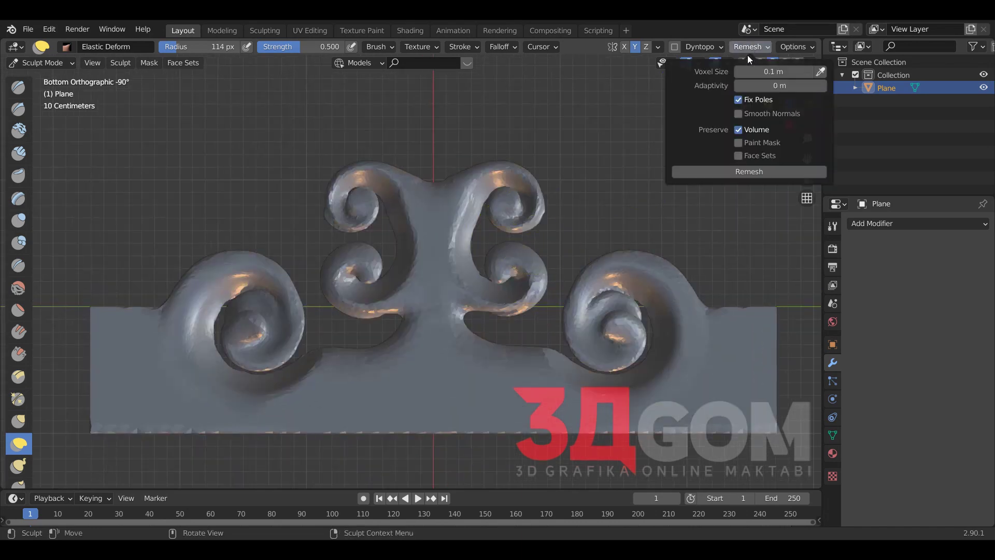
drag(777, 72, 762, 72)
click(749, 172)
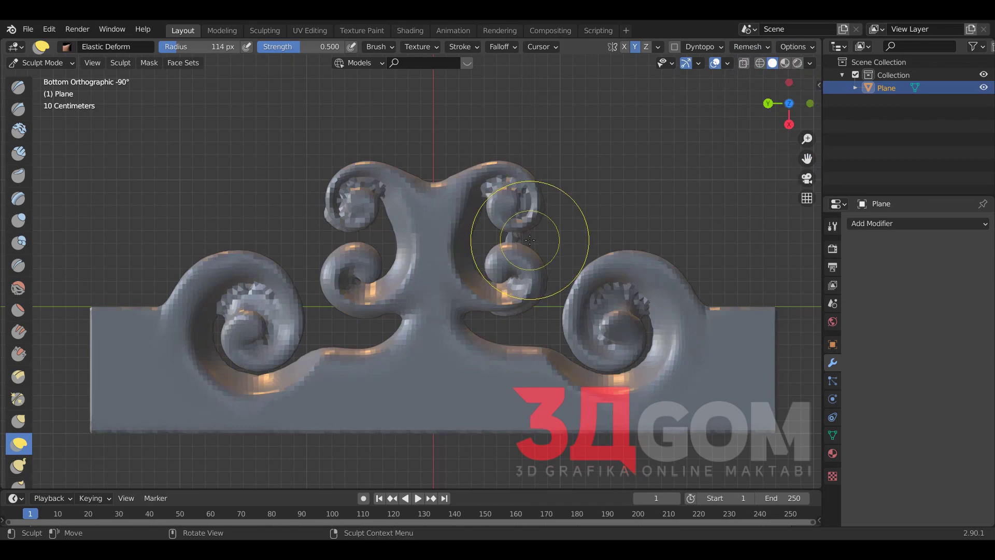
key(shift+z)
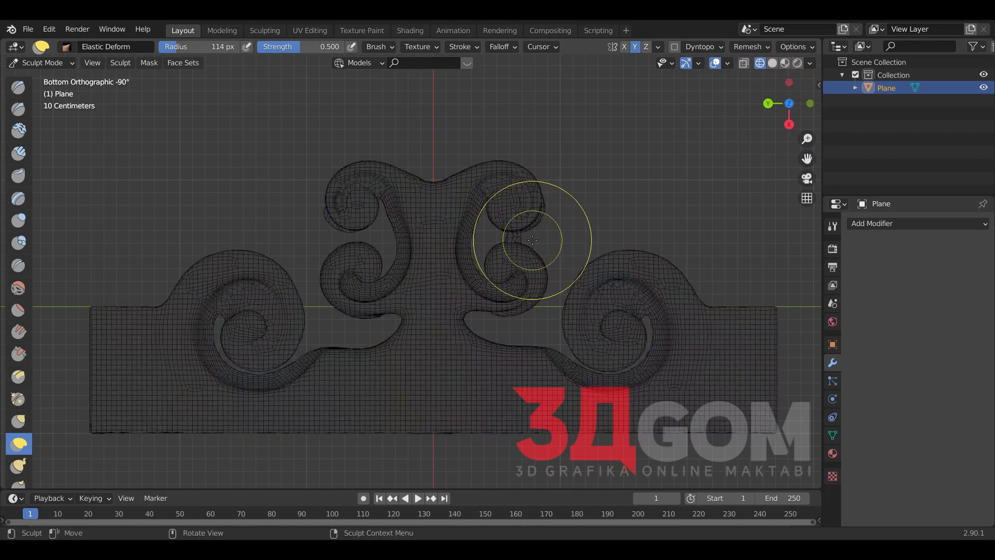
mouse_move(533, 240)
middle_down()
mouse_move(527, 225)
mouse_move(599, 182)
middle_up()
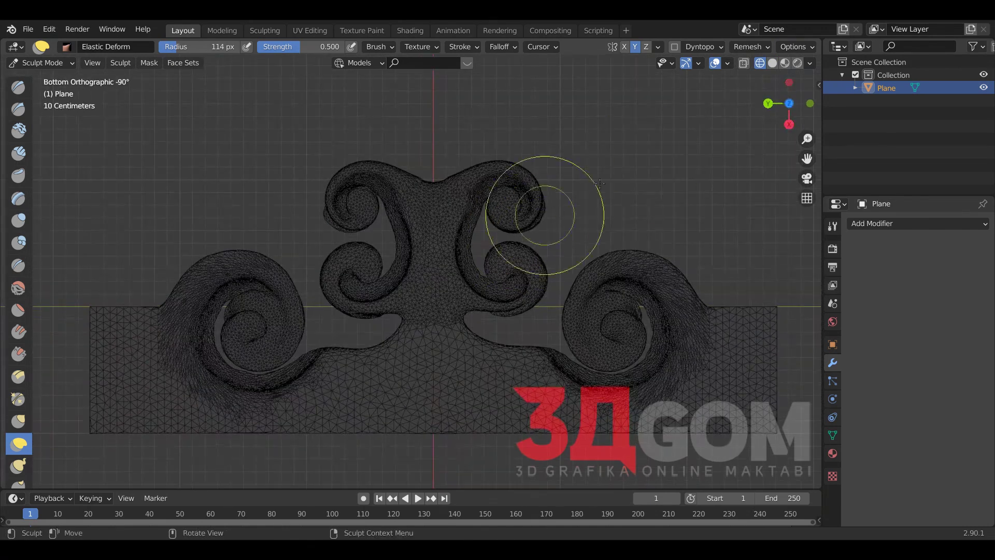
click(750, 49)
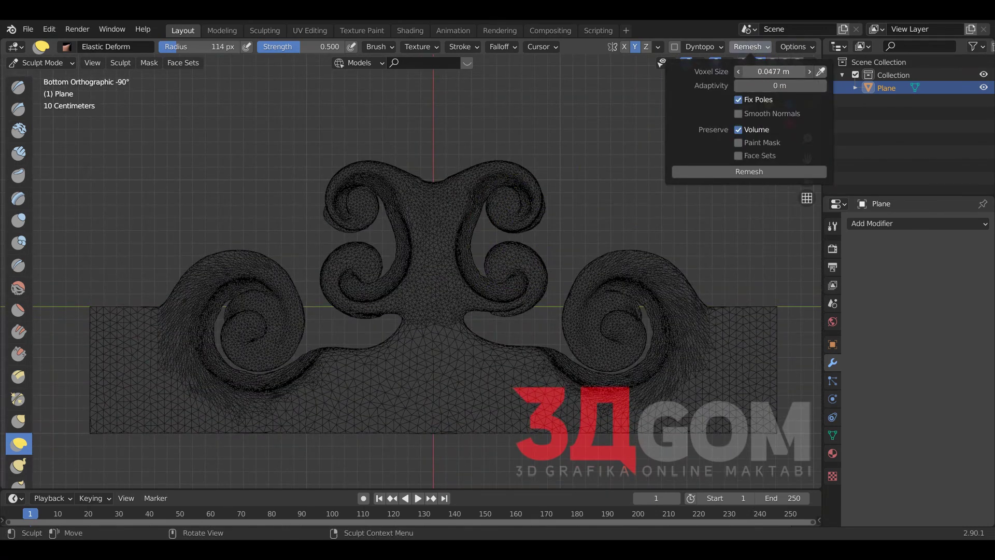
Voxel-remesh the scroll ornament into an even mesh and frame its upper curls.
click(740, 115)
click(758, 175)
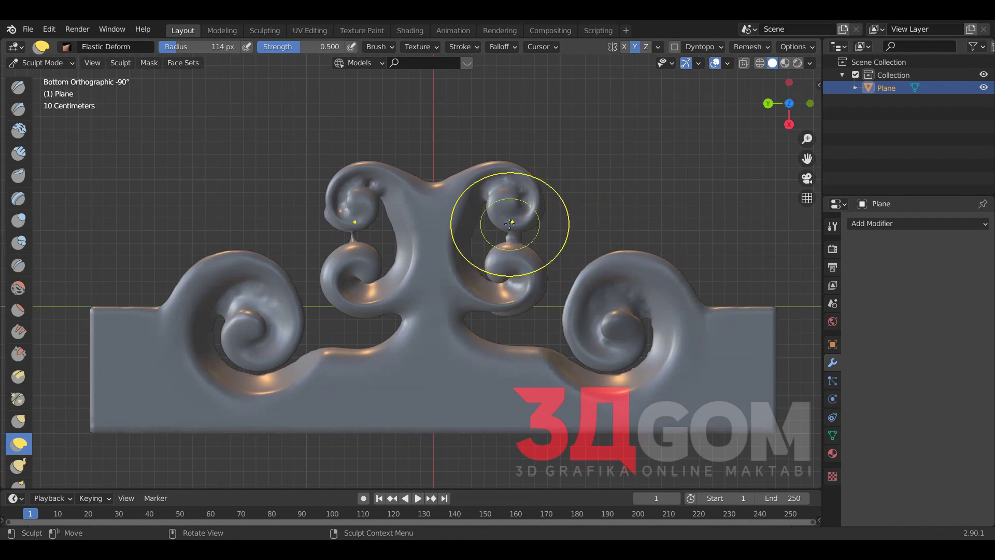
shift+middle_drag(510, 223, 456, 214)
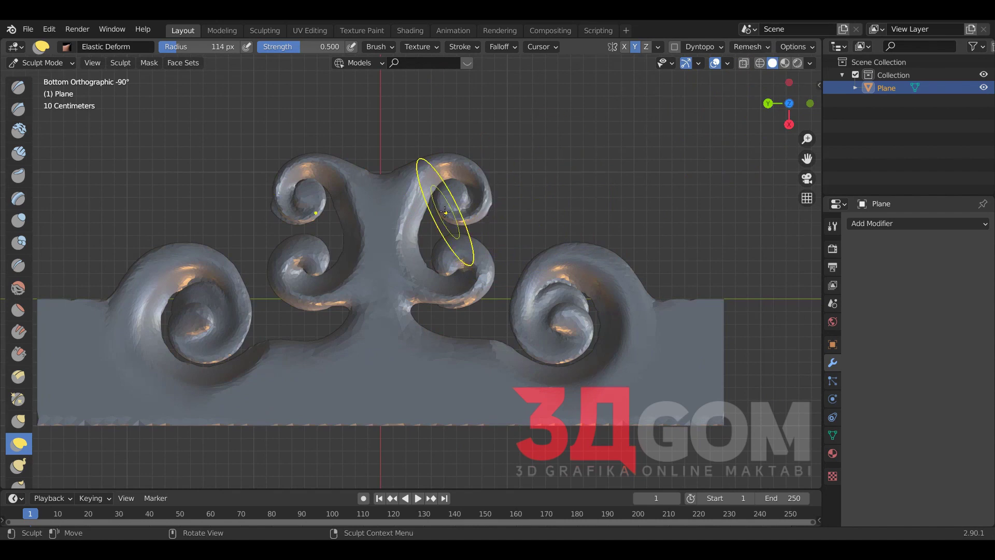
shift+middle_drag(435, 208, 455, 255)
scroll(492, 262, up, 3)
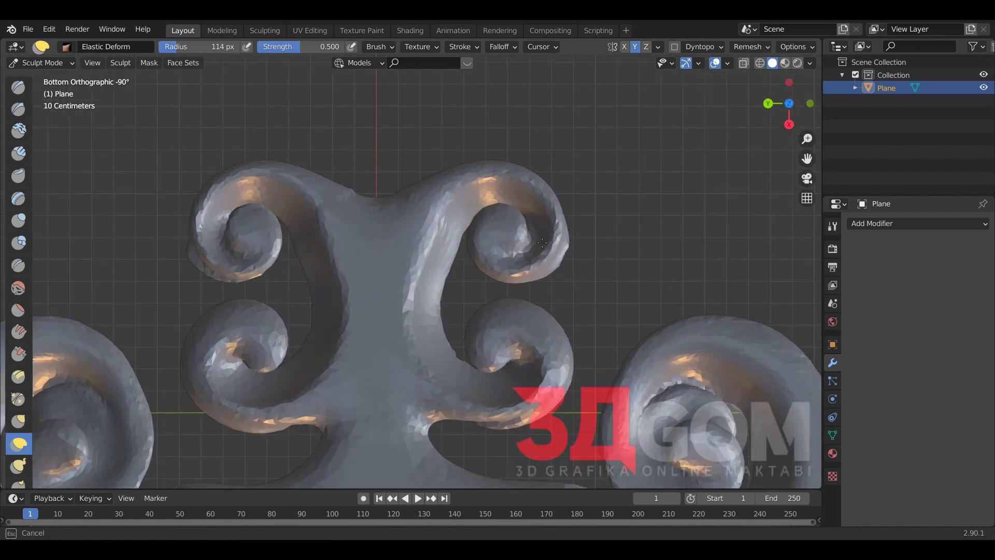
Pull the upper-right curl up and back with a 74 px Elastic Deform brush, then enlarge it to 160 px.
key(f)
click(506, 313)
drag(473, 298, 517, 297)
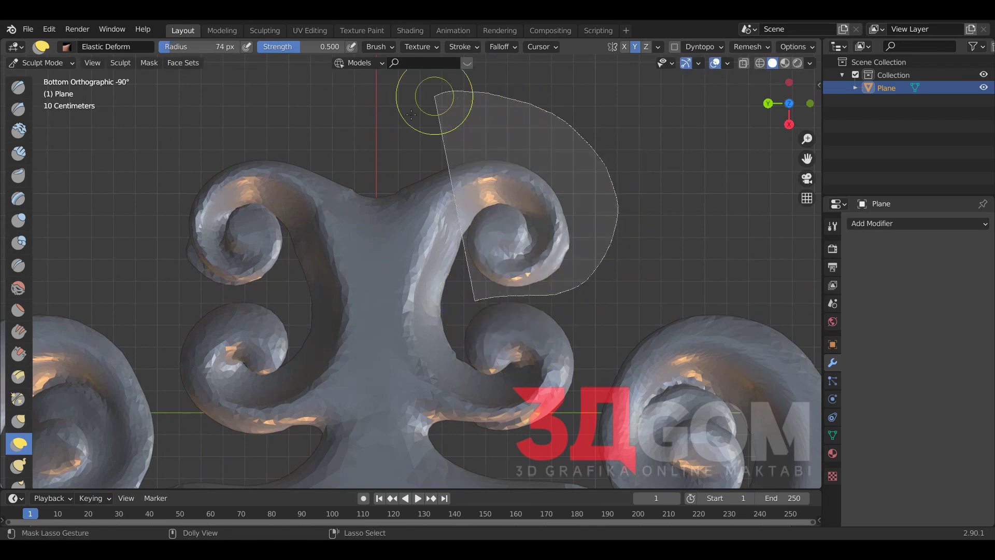
key(f)
click(511, 300)
mouse_move(513, 358)
mouse_down()
mouse_move(549, 348)
mouse_move(524, 337)
mouse_move(521, 302)
mouse_move(565, 228)
mouse_up()
key(f)
click(553, 344)
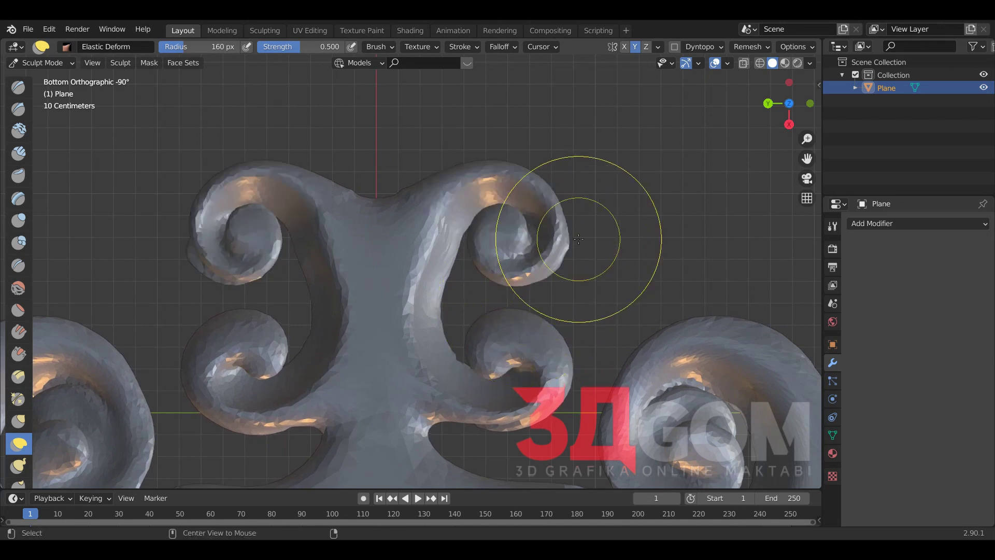
Lasso-mask the lower curls and drag both upper curls outward with a 219 px brush.
mouse_move(566, 292)
ctrl+shift+mouse_down()
mouse_move(595, 374)
mouse_move(570, 310)
ctrl+shift+mouse_up()
key(f)
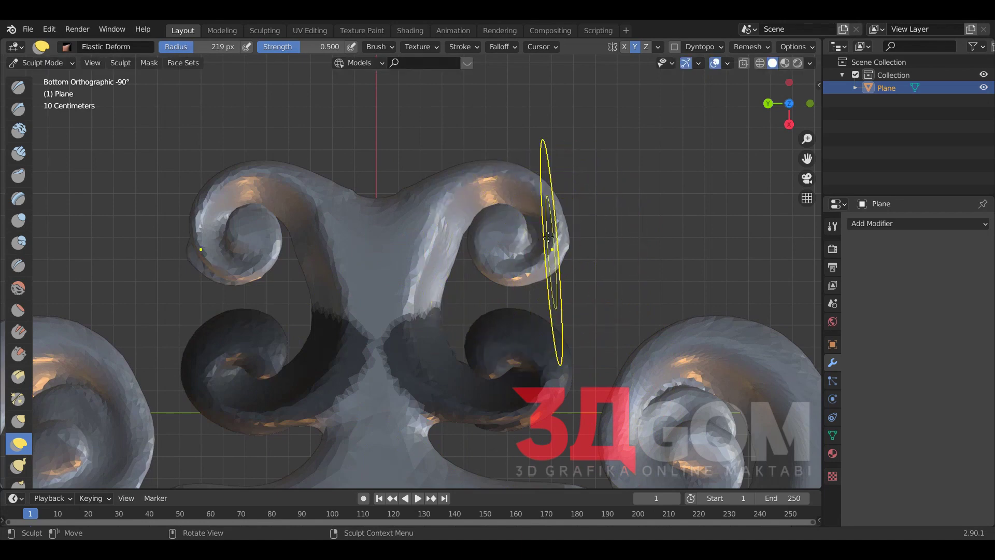
click(544, 208)
drag(543, 207, 558, 241)
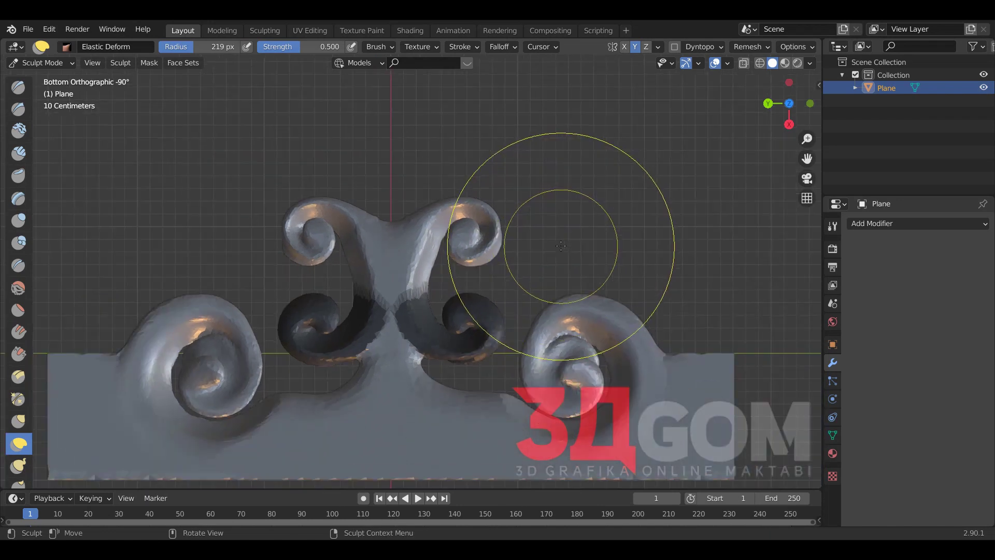
click(748, 46)
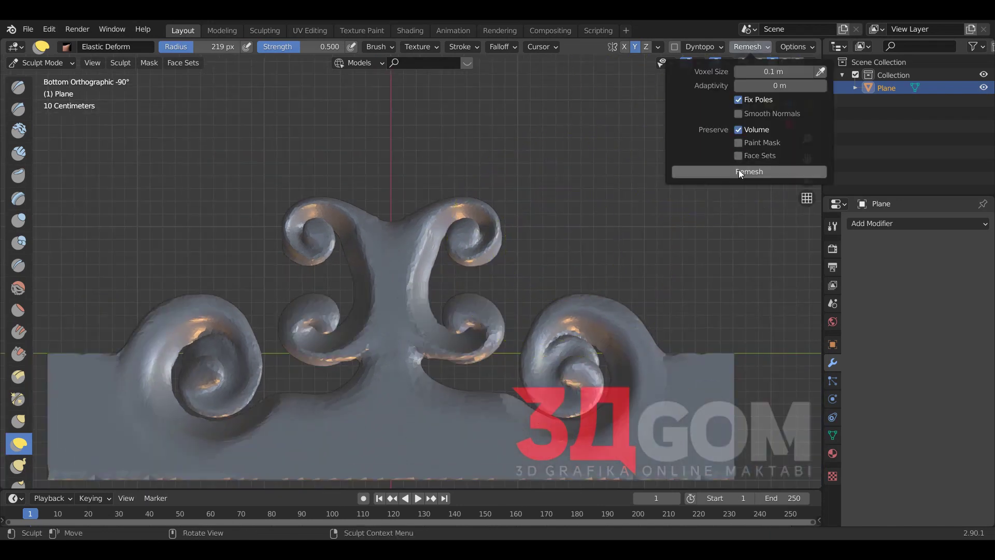
Remesh the ornament at a finer 0.047 m voxel size and orbit to inspect the curls.
drag(777, 71, 757, 71)
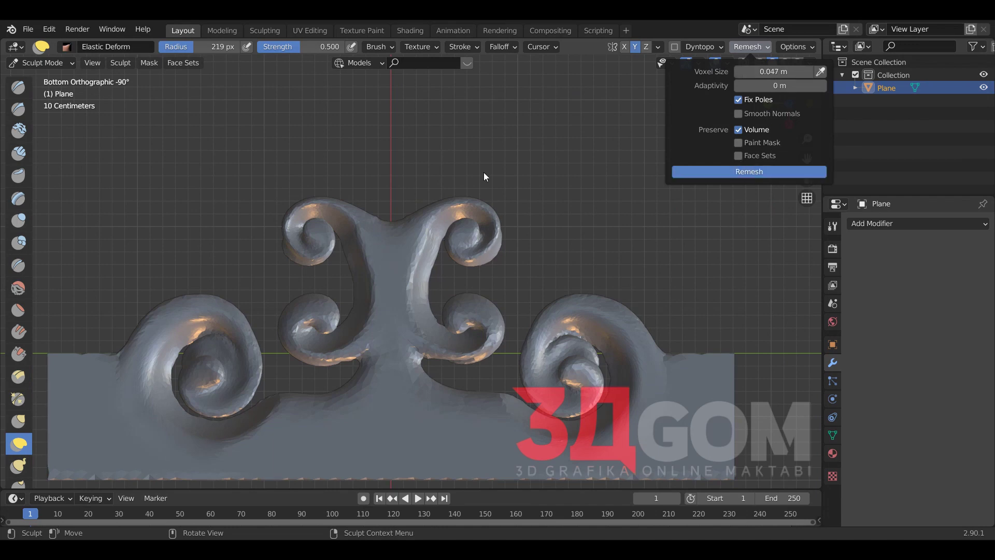
key(ctrl+r)
scroll(466, 180, down, 3)
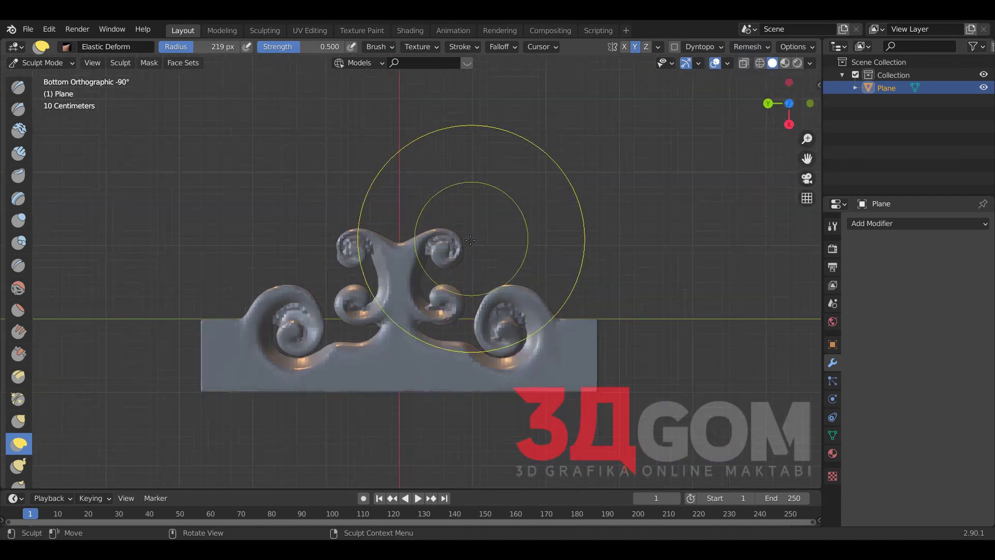
middle_drag(446, 186, 399, 222)
scroll(500, 222, up, 4)
middle_drag(500, 221, 455, 296)
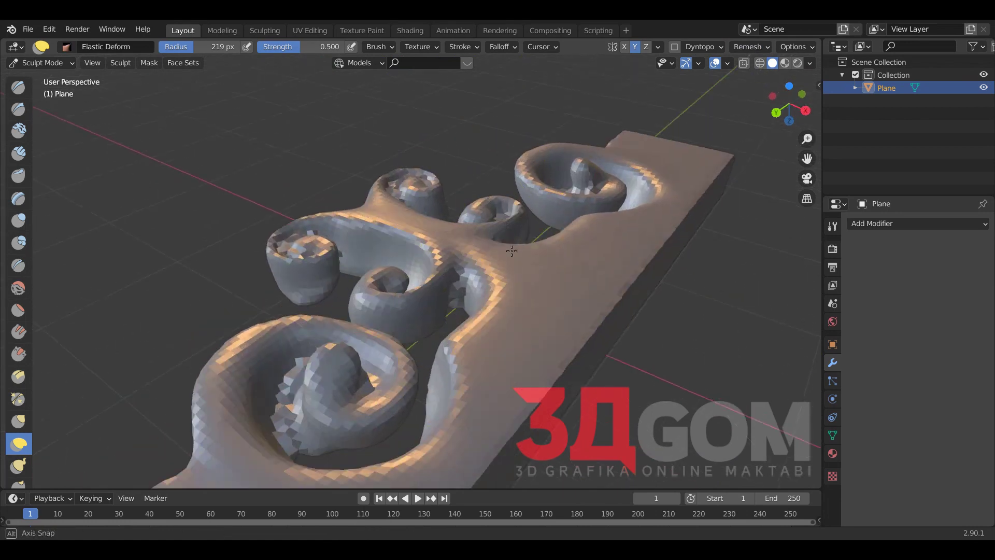
scroll(455, 296, up, 2)
scroll(454, 296, down, 5)
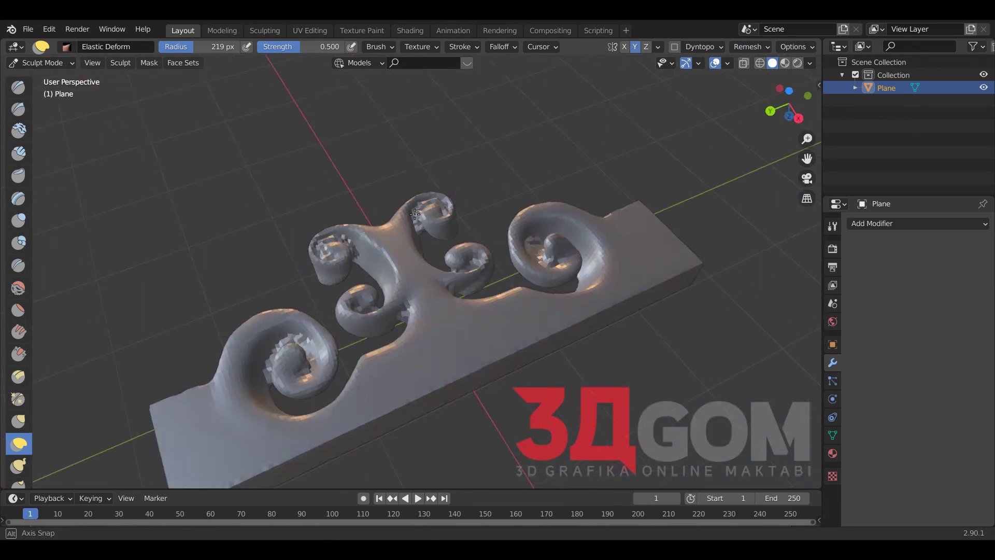
scroll(413, 217, up, 5)
scroll(419, 239, up, 2)
scroll(418, 239, up, 2)
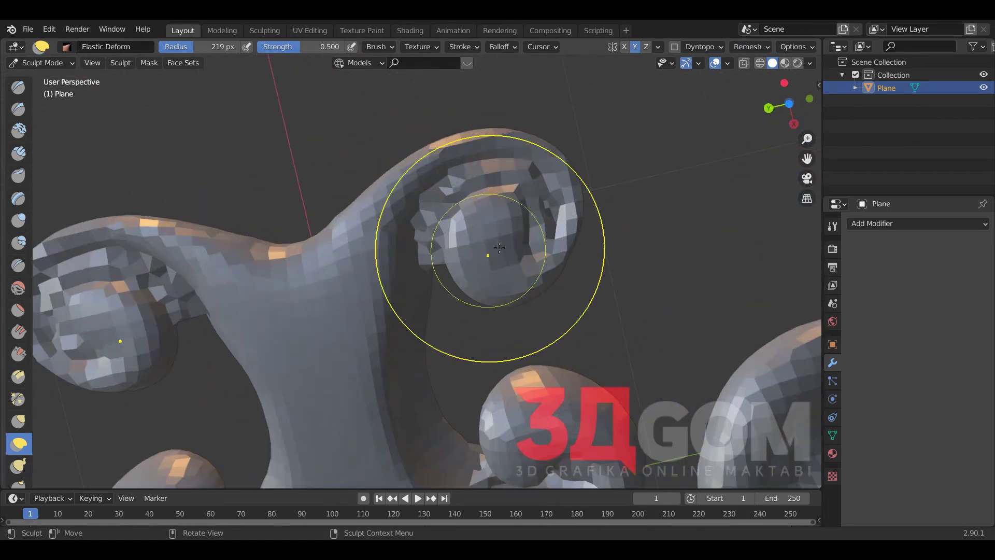
Raise the mirrored curl surfaces and build up the upper spiral with the Draw brush at 83 px.
key(f)
click(451, 240)
scroll(423, 233, up, 2)
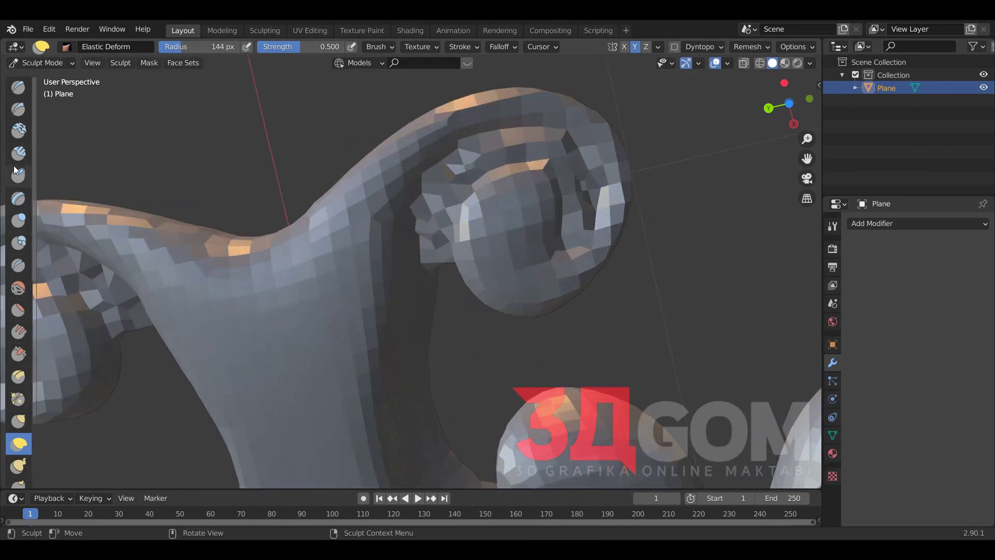
click(19, 86)
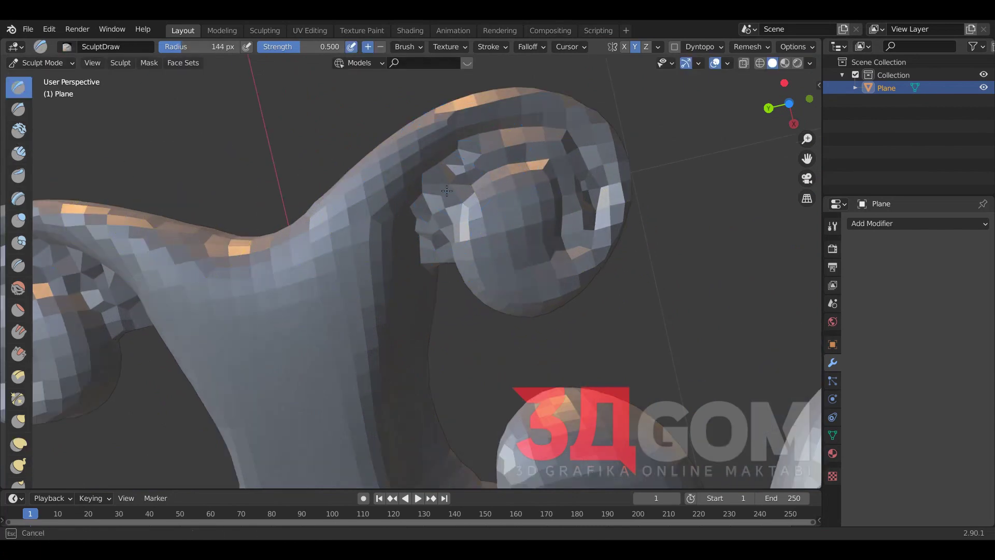
mouse_move(447, 190)
mouse_down()
mouse_move(438, 205)
mouse_move(575, 212)
mouse_up()
key(f)
click(421, 215)
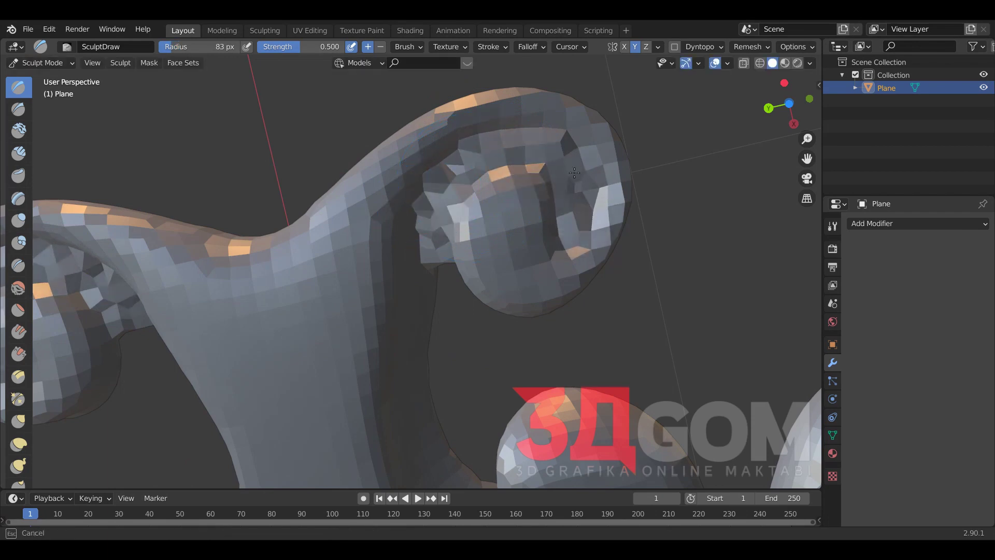
mouse_move(575, 172)
mouse_down()
mouse_move(527, 202)
mouse_move(527, 114)
mouse_move(478, 251)
mouse_up()
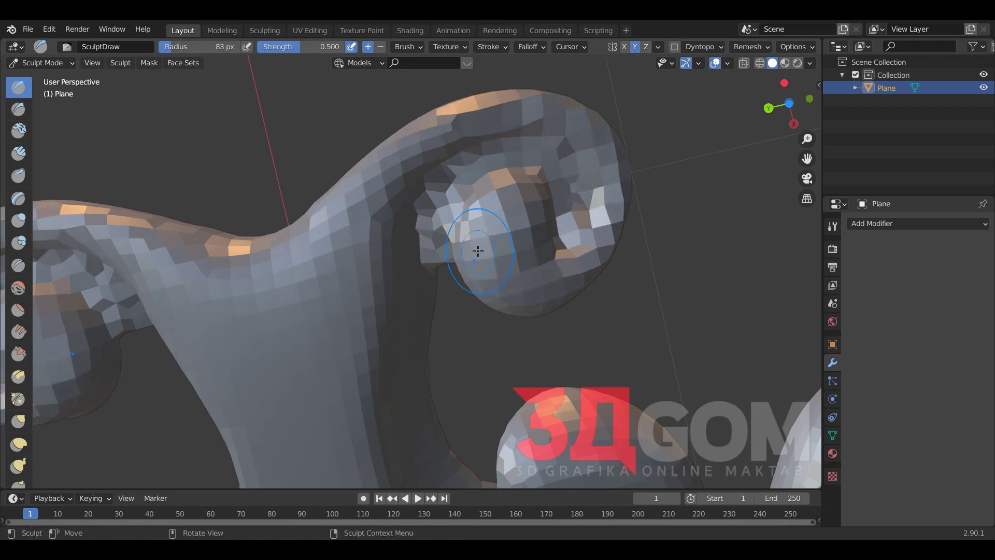
Sculpt the left spiral, the lower-right curl and the lower spirals on both sides.
scroll(478, 251, down, 5)
mouse_move(478, 251)
middle_down()
mouse_move(485, 206)
mouse_move(513, 341)
middle_up()
scroll(513, 341, up, 2)
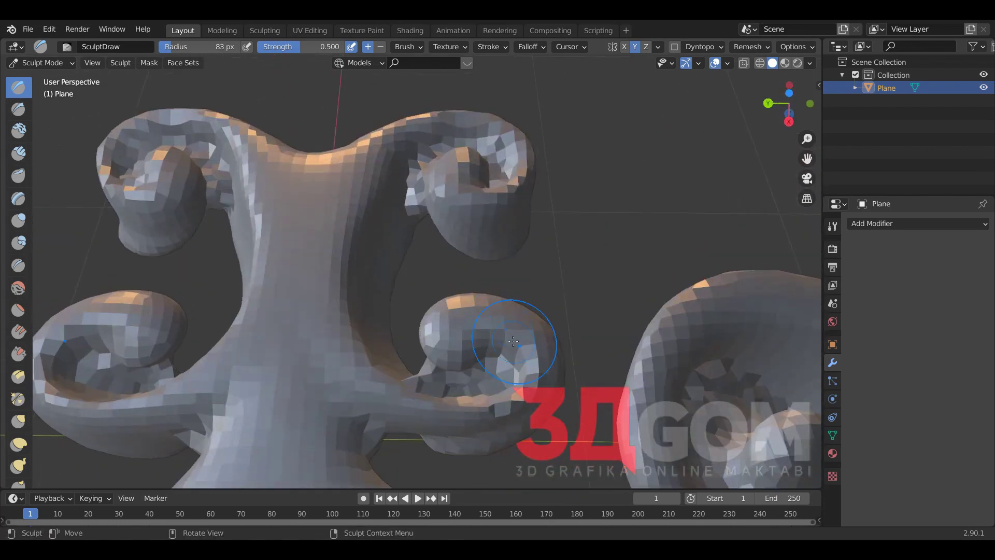
drag(451, 362, 396, 399)
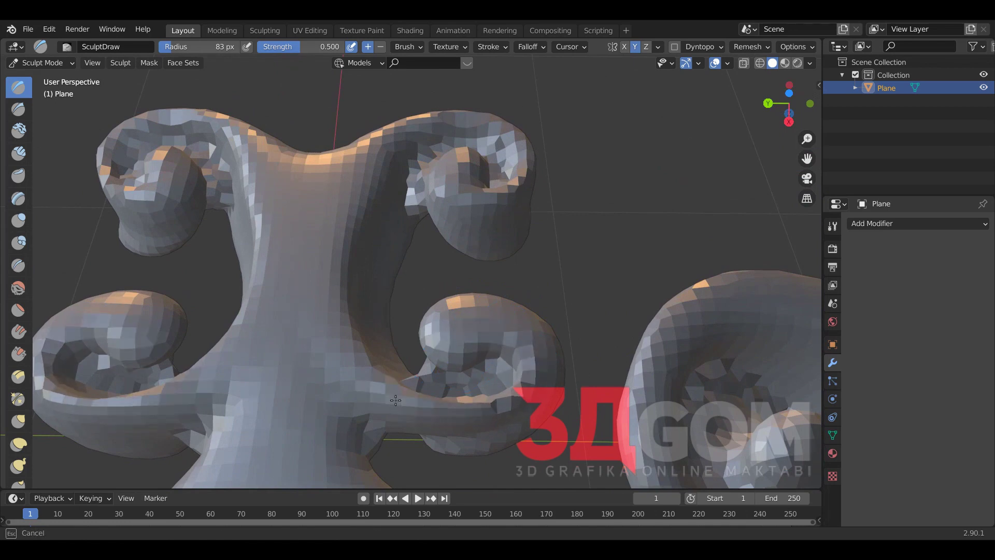
shift+middle_drag(379, 409, 386, 212)
scroll(386, 211, up, 2)
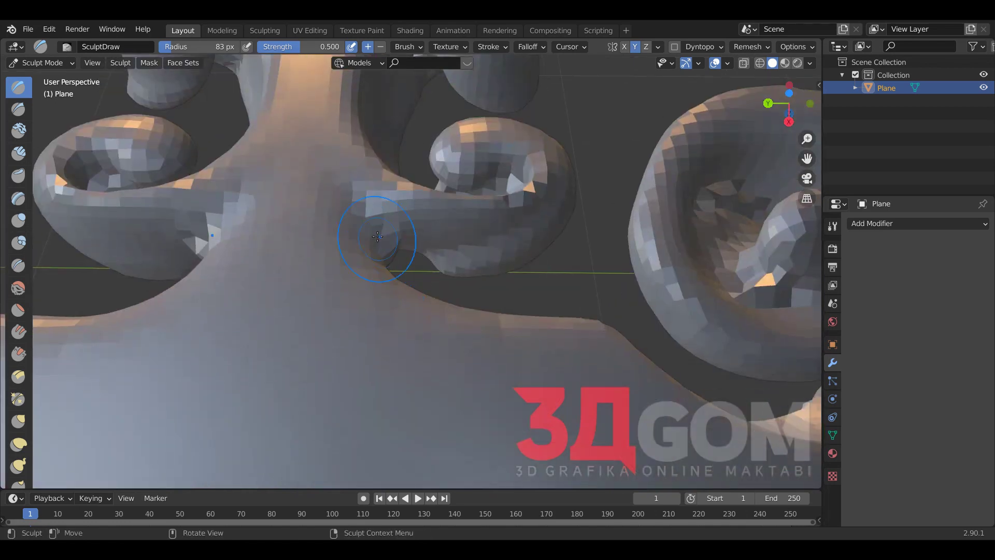
mouse_move(476, 197)
mouse_down()
mouse_move(493, 188)
mouse_move(513, 213)
mouse_up()
middle_drag(513, 213, 509, 210)
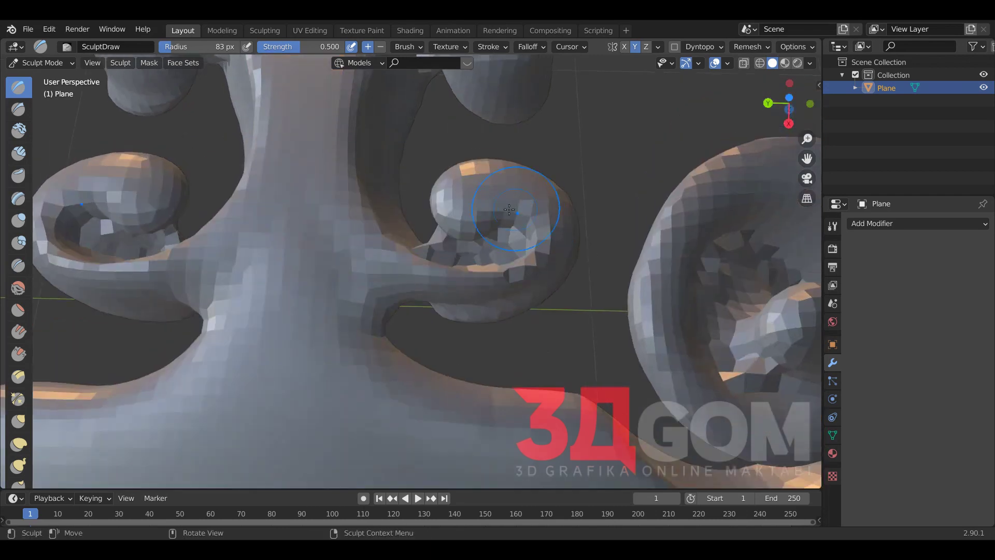
Return the ornament to Object Mode via the mode pie menu.
key(ctrl+Tab)
click(428, 217)
scroll(429, 219, down, 6)
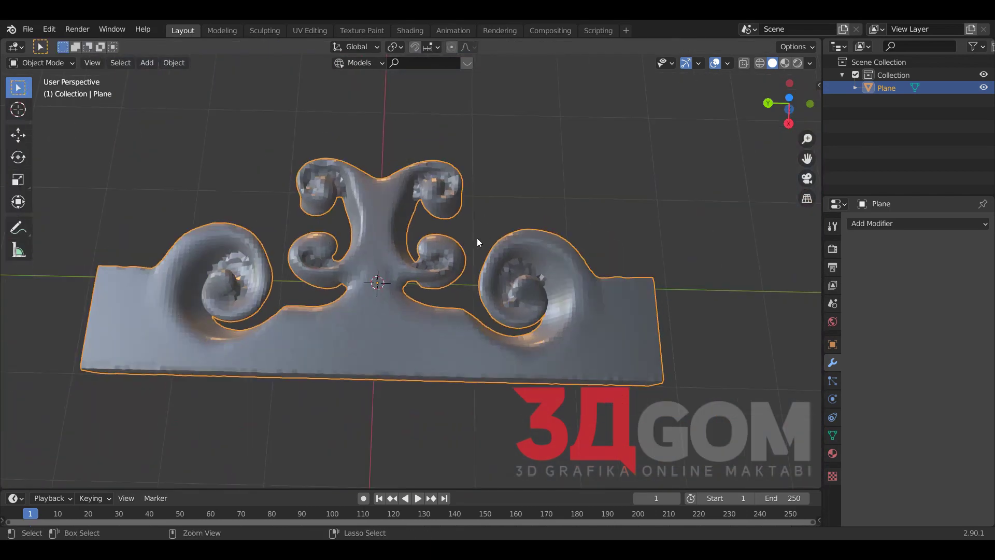
Shade the ornament smooth and remove the temporary subdivision modifier.
key(ctrl+1)
mouse_move(469, 239)
middle_down()
mouse_move(474, 300)
mouse_move(471, 219)
middle_up()
right_click(471, 219)
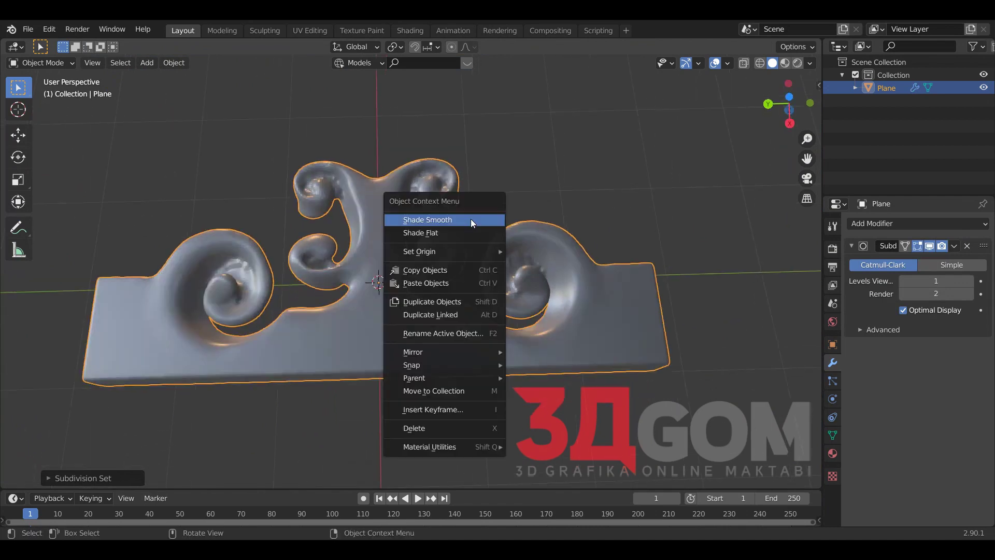
click(470, 219)
scroll(472, 237, down, 2)
alt+middle_drag(467, 247, 467, 247)
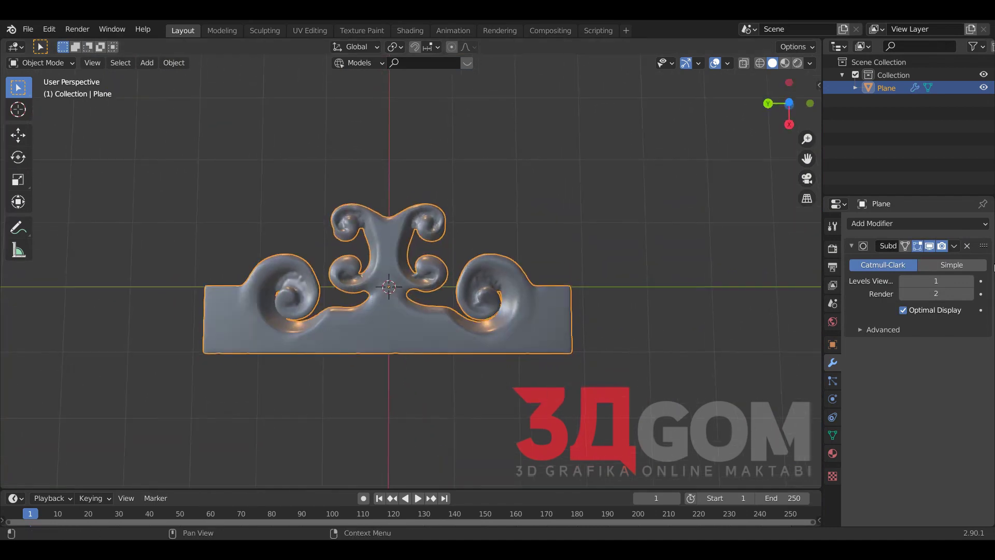
click(967, 246)
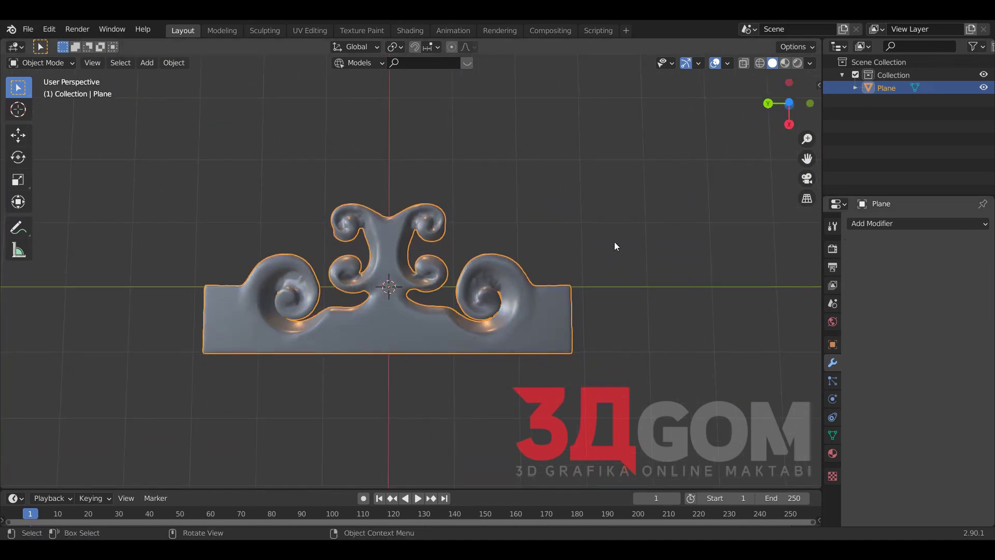
mouse_move(613, 248)
alt+middle_down()
mouse_move(608, 262)
mouse_move(617, 229)
alt+middle_up()
Add an Array modifier with relative offset X 0 and Y 1.
click(900, 228)
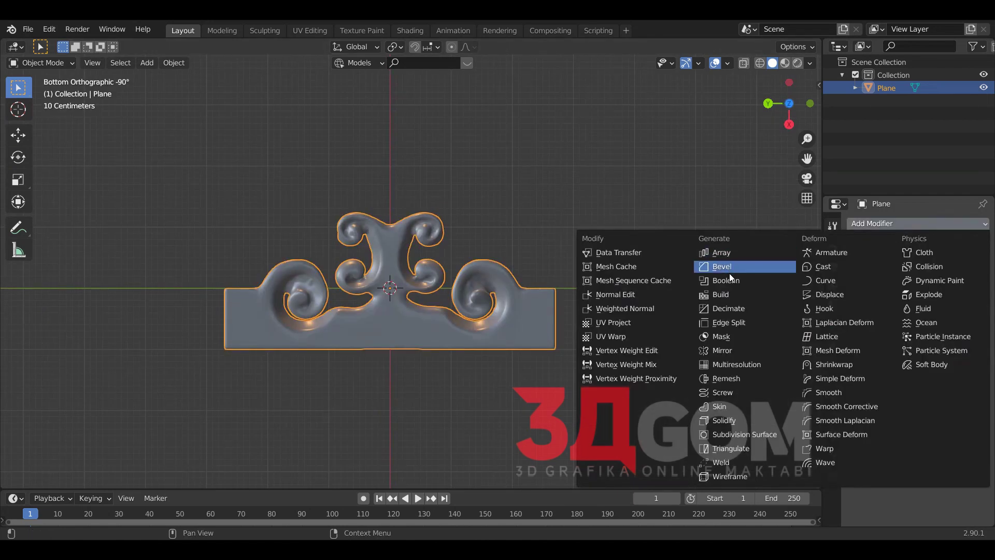
click(725, 253)
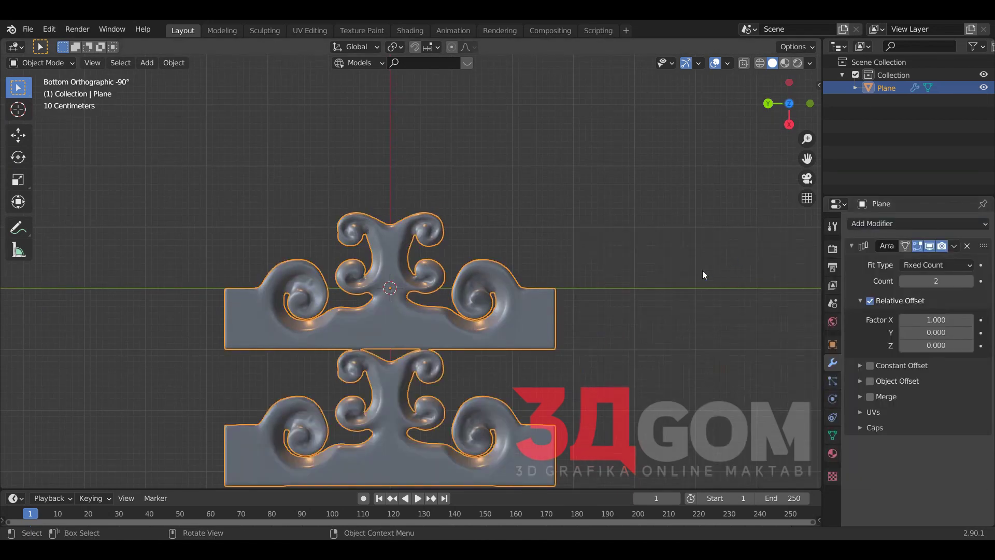
click(936, 319)
text(0)
key(Return)
text(1)
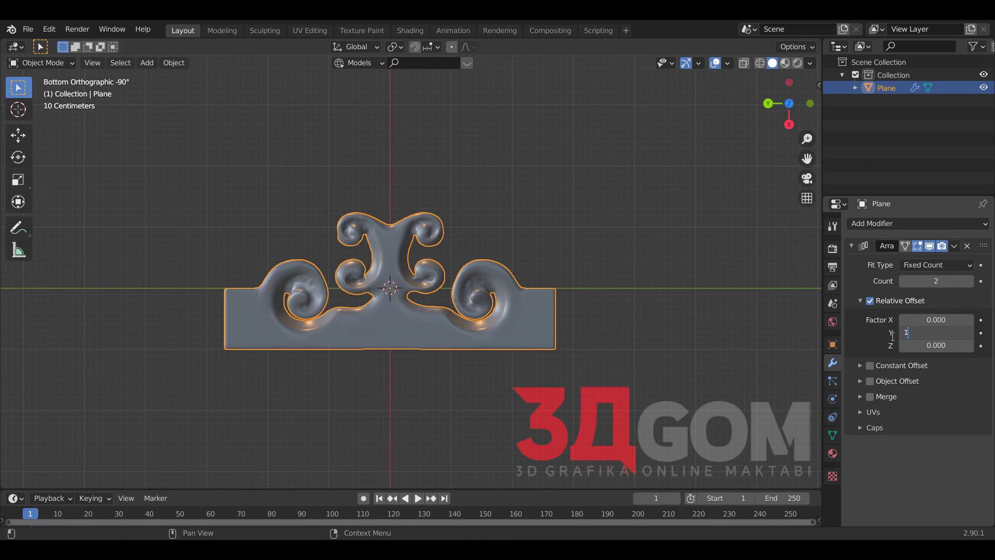
key(Return)
key(KP_Decimal)
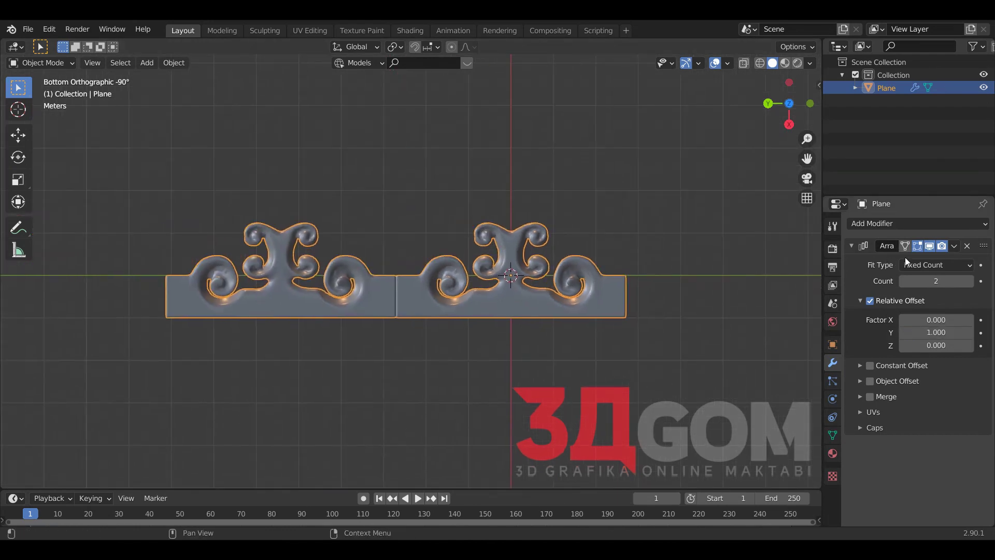
Set the array count to 5 and view the five-ornament strip in perspective.
click(904, 282)
text(5)
key(Return)
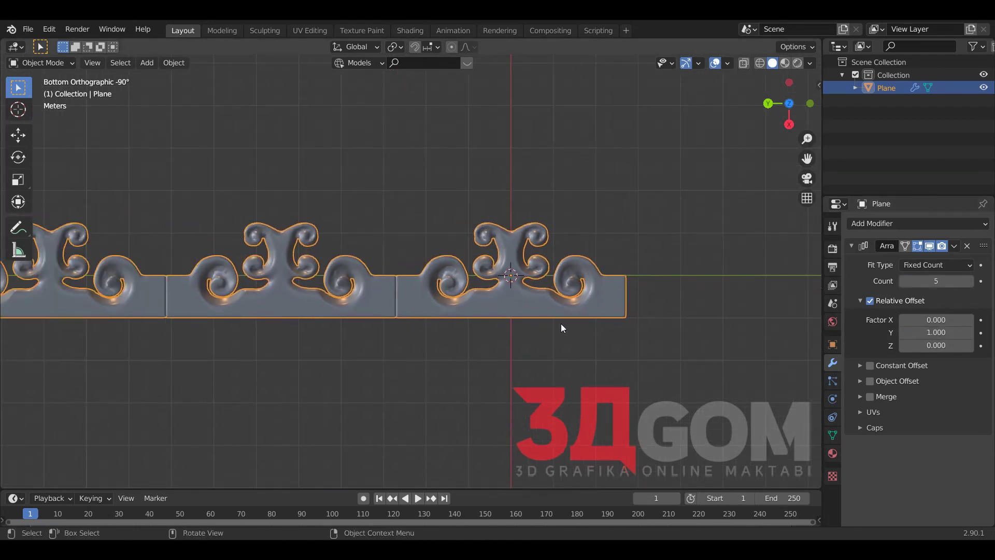
scroll(561, 323, down, 3)
key(KP_Decimal)
mouse_move(506, 274)
middle_down()
mouse_move(537, 207)
mouse_move(497, 181)
middle_up()
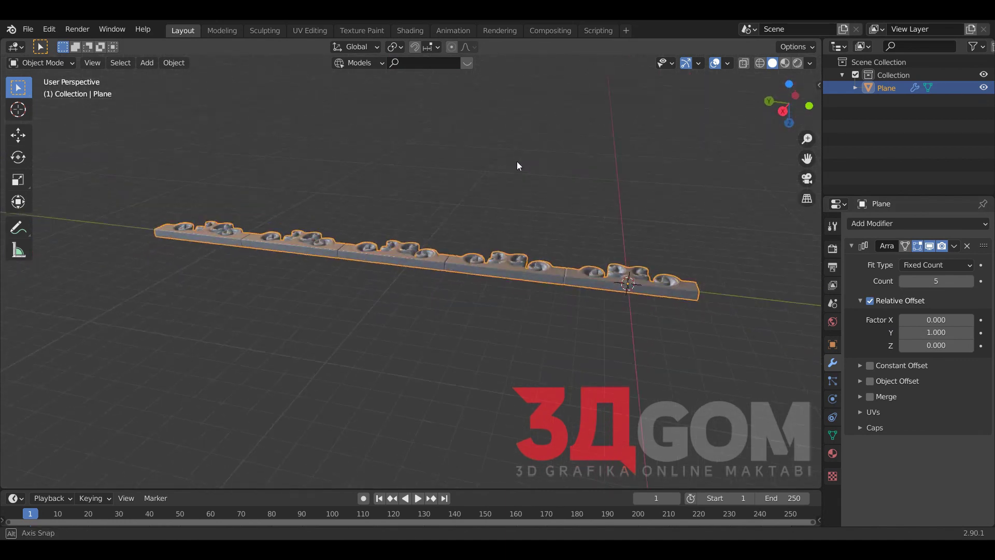
Rotate the strip 90° about Y so it stands upright.
key(r)
key(y)
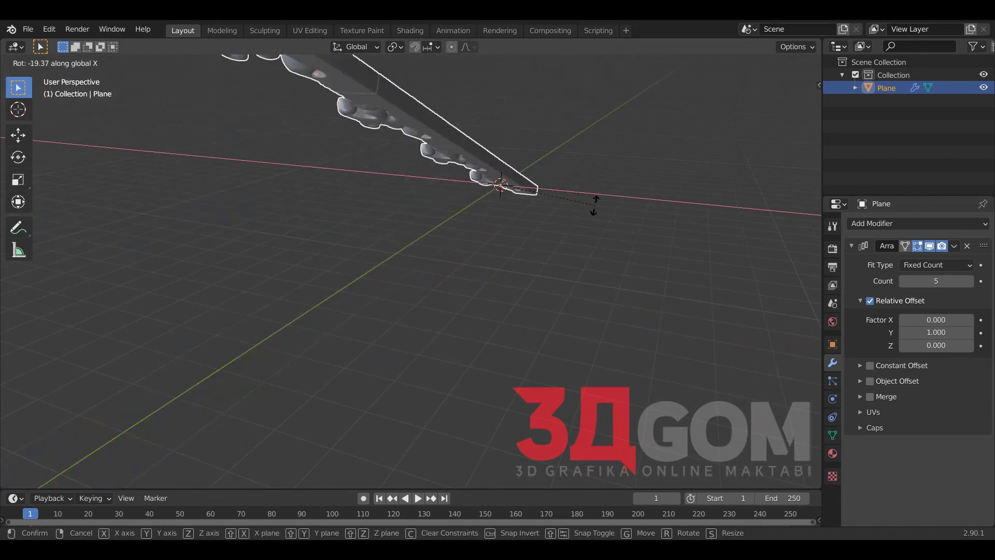
text(90)
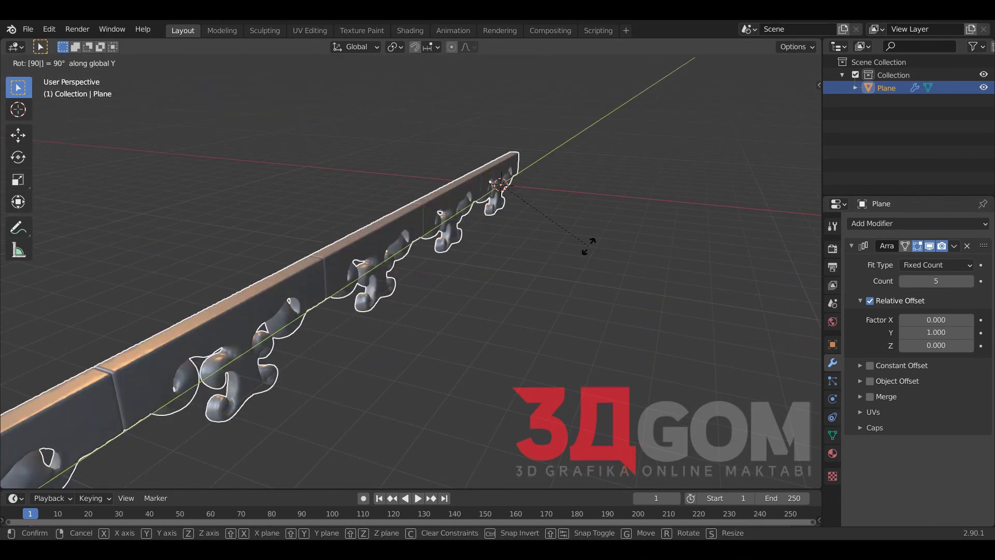
key(Return)
mouse_move(589, 245)
middle_down()
mouse_move(573, 222)
mouse_move(524, 221)
mouse_move(552, 256)
middle_up()
Scale the strip down and shift it to a new height.
key(s)
click(606, 237)
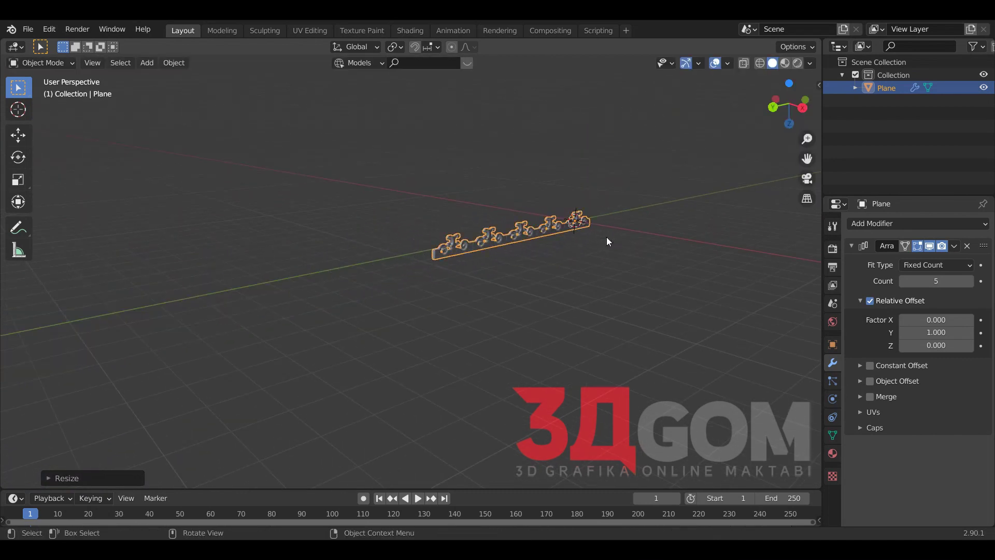
scroll(607, 237, up, 2)
key(g)
key(y)
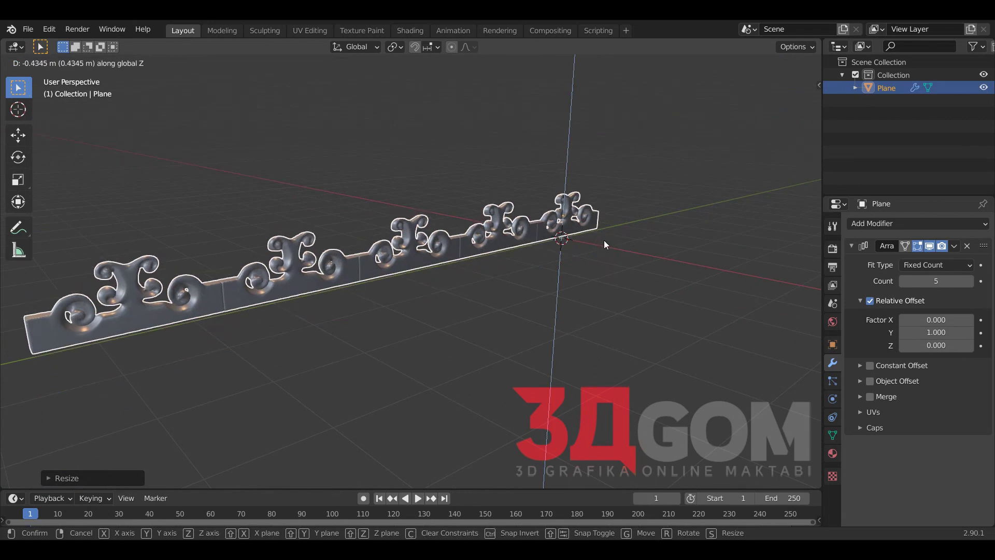
click(604, 240)
Orbit around the repositioned strip to check it from side and angled views.
middle_drag(604, 241, 533, 244)
scroll(543, 244, up, 1)
scroll(465, 237, up, 3)
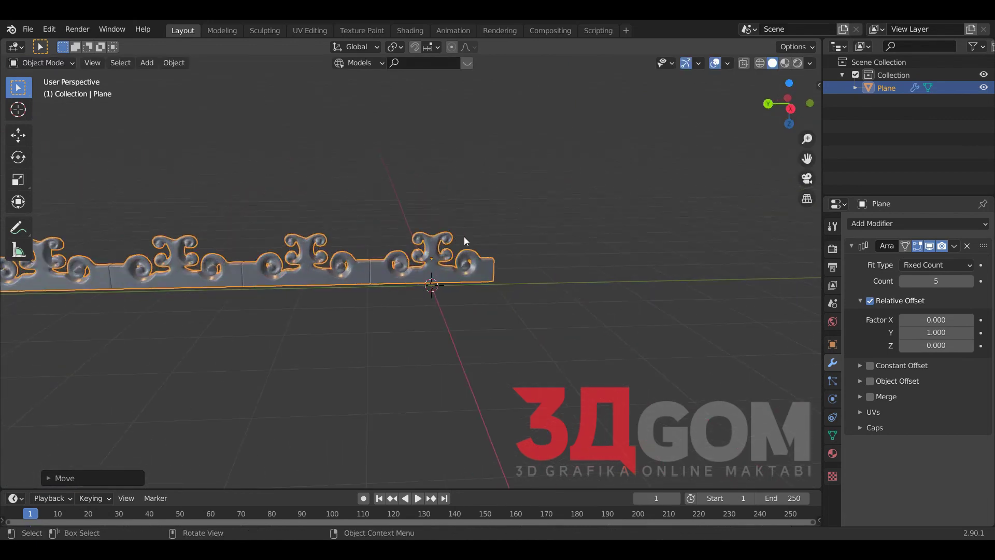
scroll(467, 236, up, 2)
scroll(468, 237, down, 3)
mouse_move(420, 229)
middle_down()
mouse_move(393, 231)
mouse_move(488, 244)
middle_up()
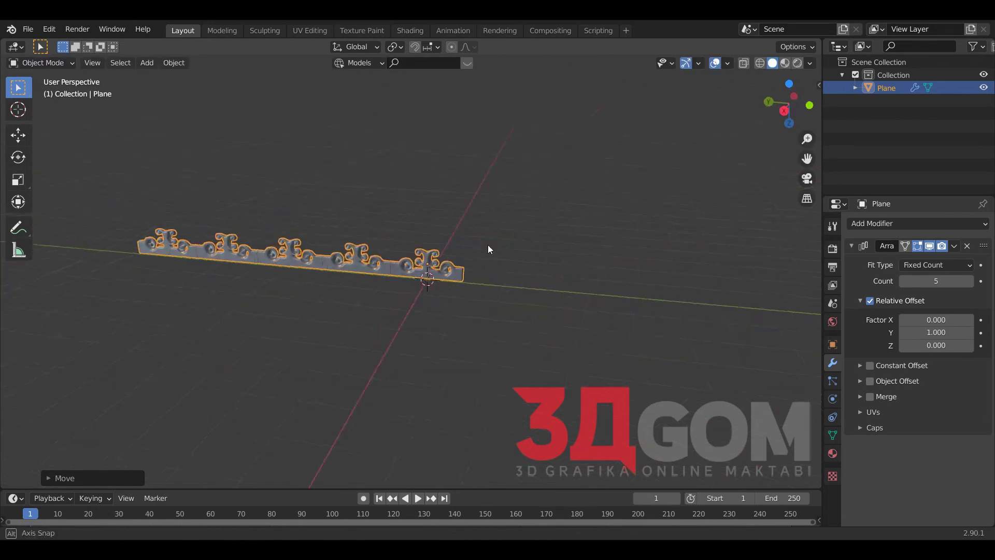
scroll(508, 252, up, 3)
key(shift+a)
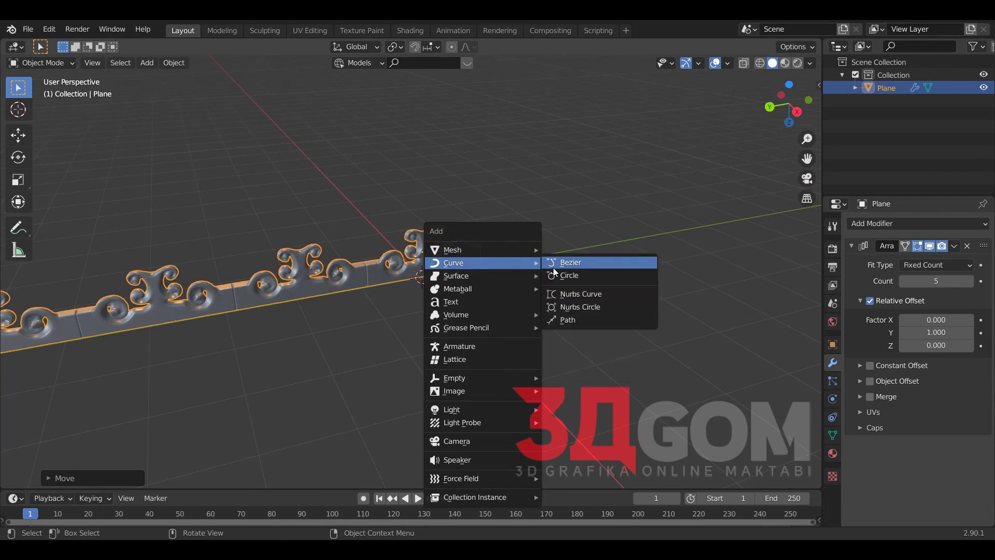
Add a Bezier circle, enlarge it and apply its scale.
click(572, 272)
middle_drag(484, 266, 483, 289)
key(s)
click(583, 265)
key(ctrl+a)
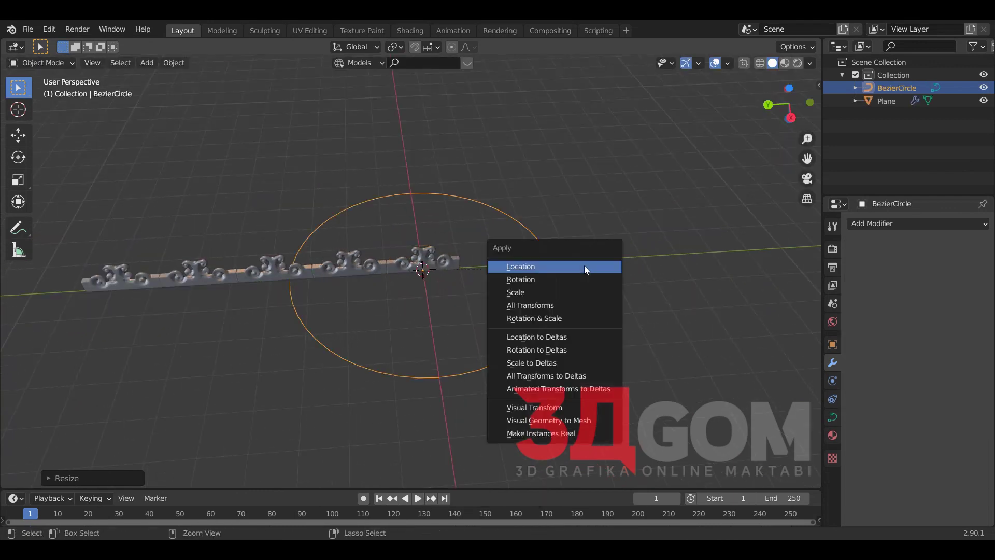
click(535, 291)
Give the strip a Curve modifier following BezierCircle with deform axis Y.
click(452, 266)
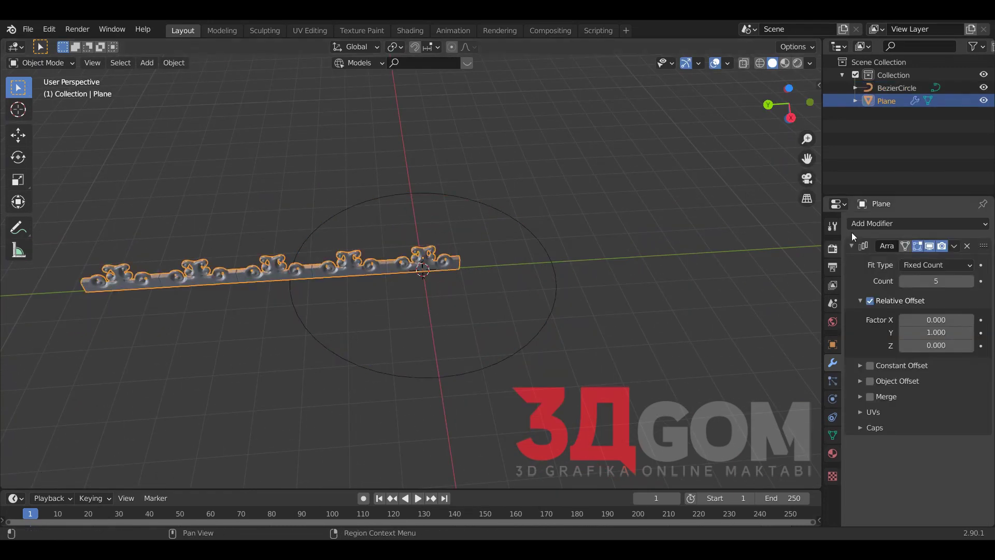
click(866, 223)
click(825, 280)
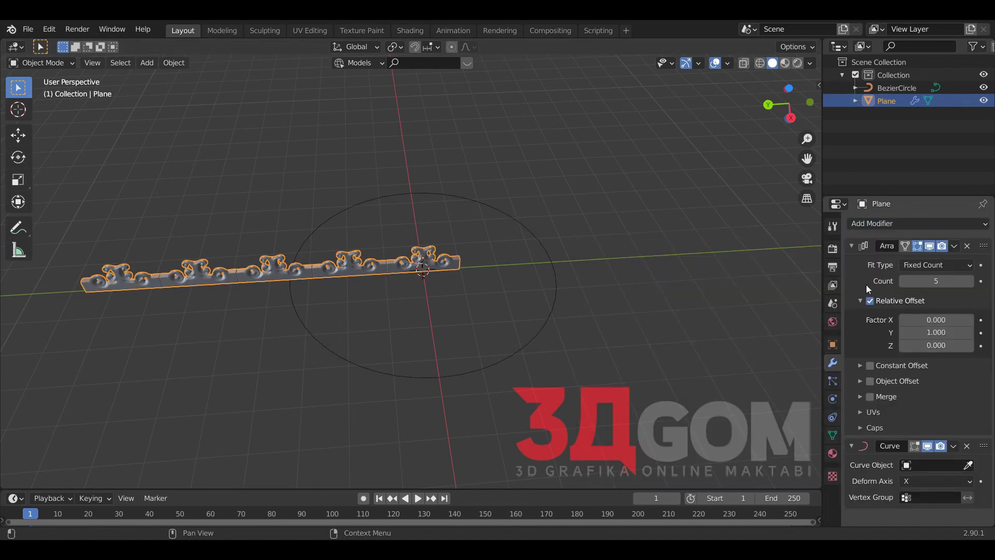
click(938, 464)
click(870, 332)
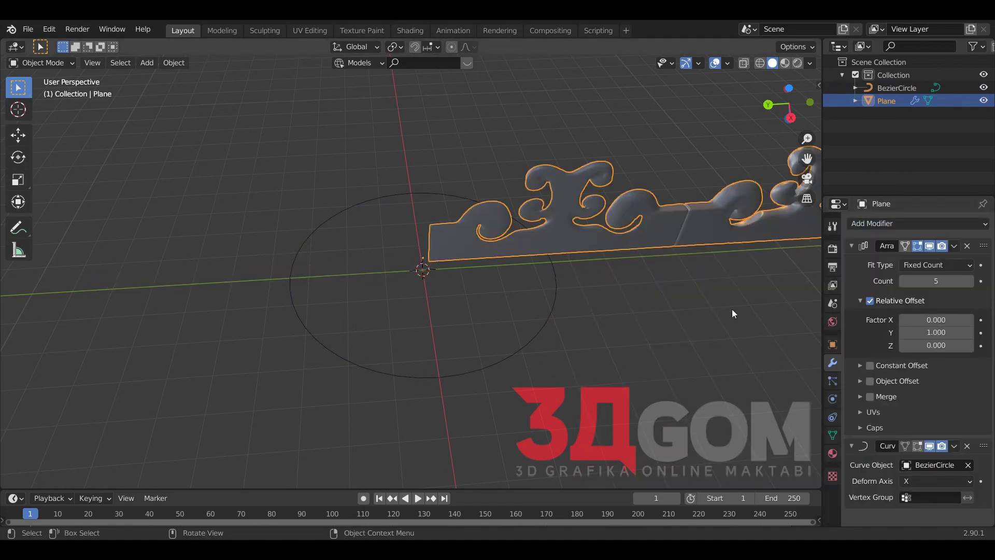
middle_drag(732, 309, 662, 256)
click(931, 478)
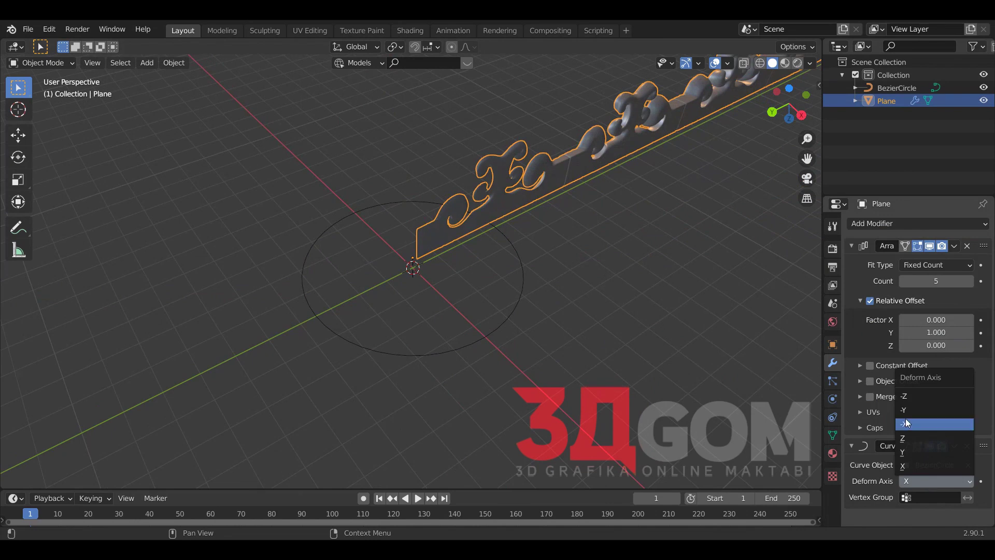
click(910, 453)
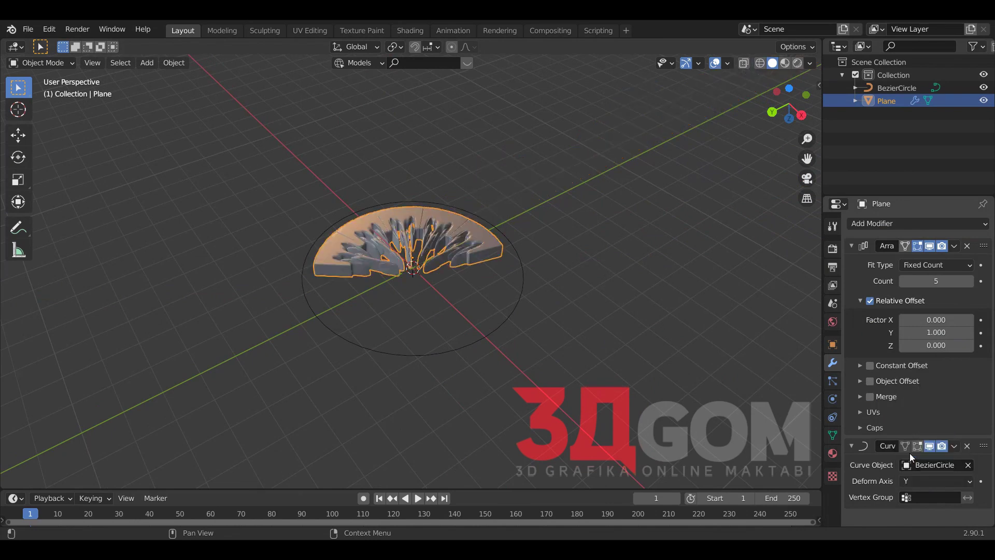
mouse_move(605, 324)
middle_down()
mouse_move(553, 306)
mouse_move(561, 288)
middle_up()
Move the bent strip vertically along Z.
key(g)
key(y)
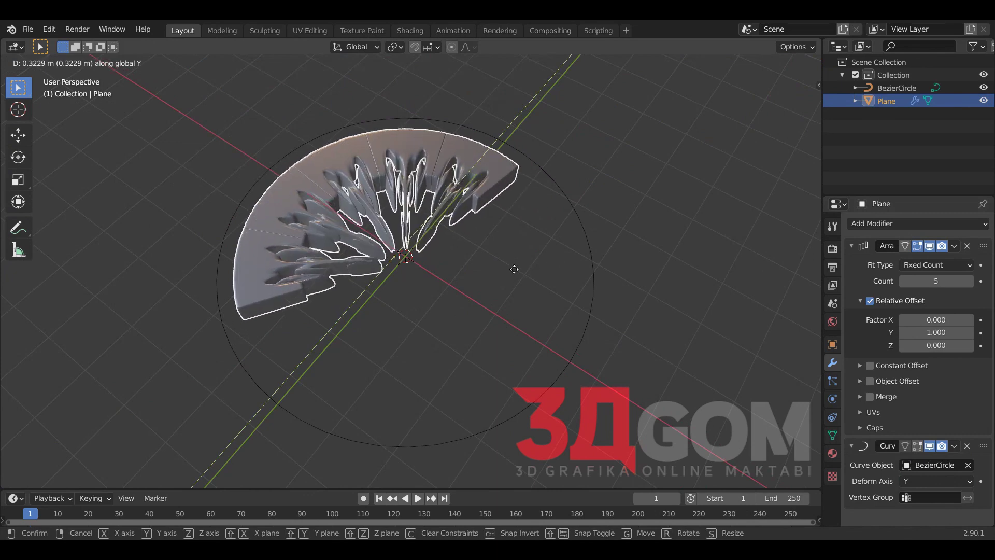
key(z)
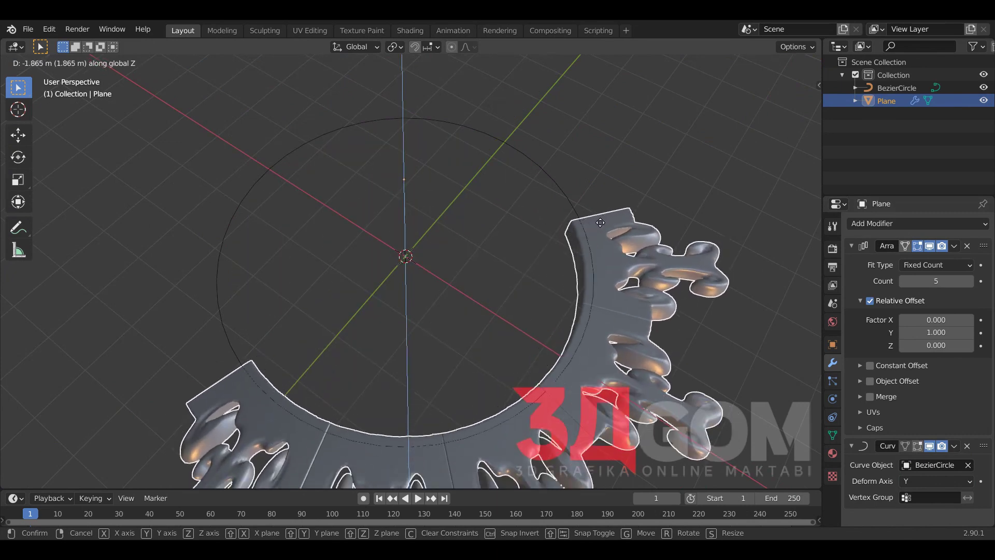
click(600, 223)
middle_drag(604, 249, 633, 204)
Rotate the strip 90° about Y so the ornaments stand upright around the circle.
key(r)
key(x)
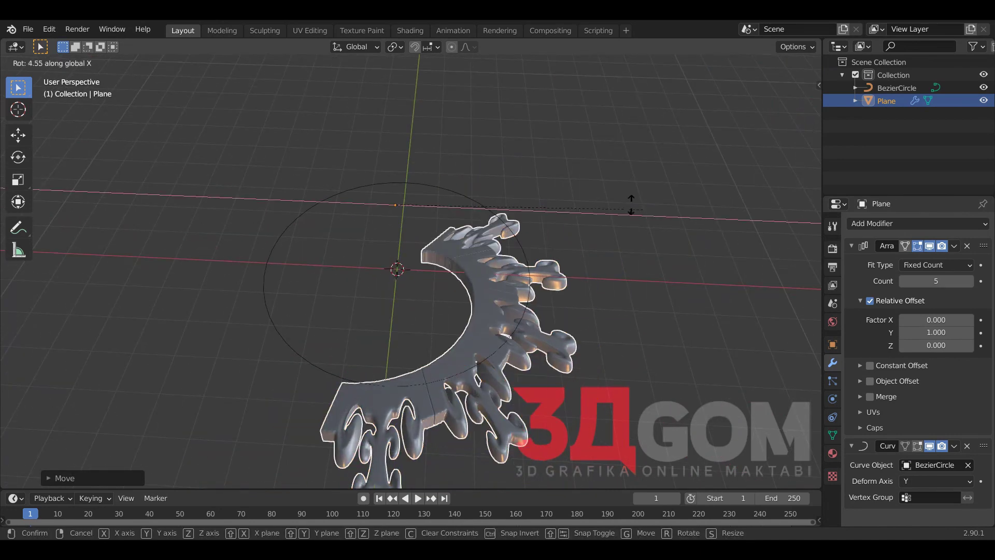
key(y)
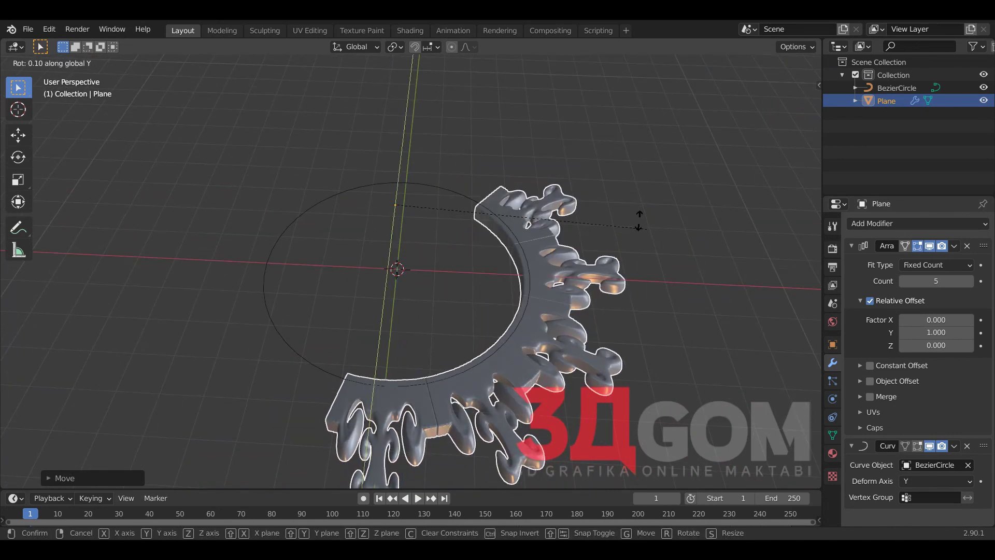
text(90)
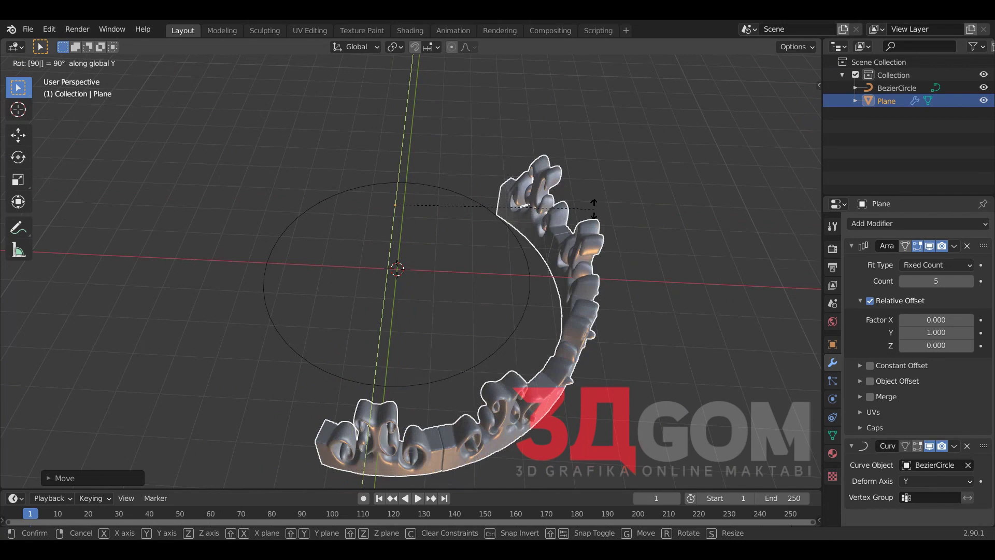
key(Return)
middle_drag(589, 217, 569, 177)
mouse_move(632, 195)
middle_down()
mouse_move(558, 167)
mouse_move(616, 182)
middle_up()
Rescale the crown band along Y to adjust its proportions.
key(s)
key(z)
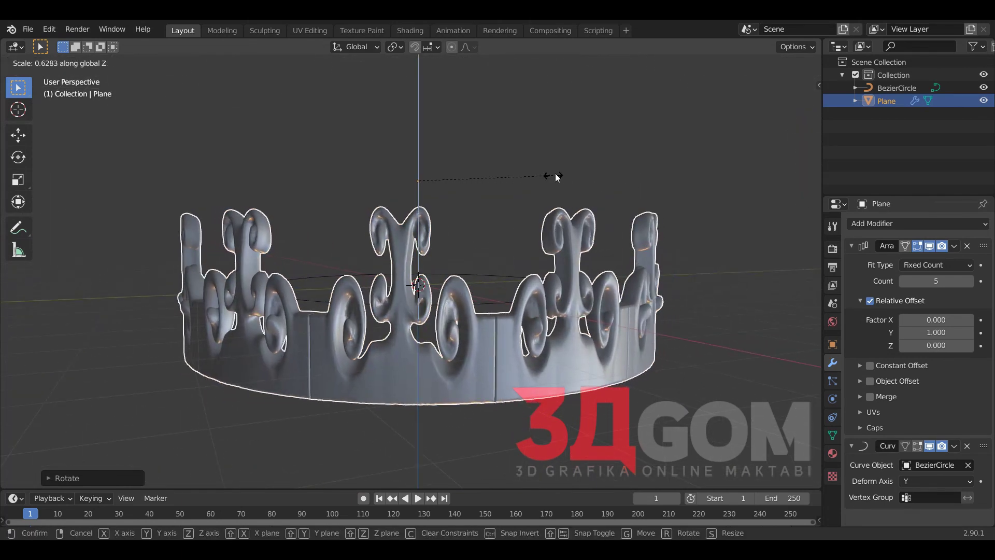
key(y)
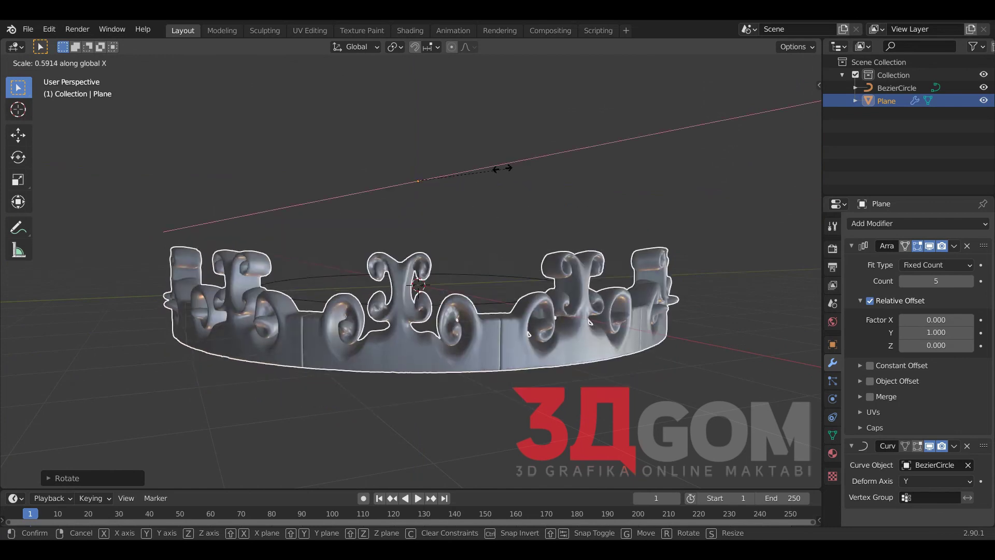
click(502, 167)
middle_drag(502, 167, 507, 170)
Uniformly shrink the crown band.
key(s)
key(y)
key(Escape)
key(s)
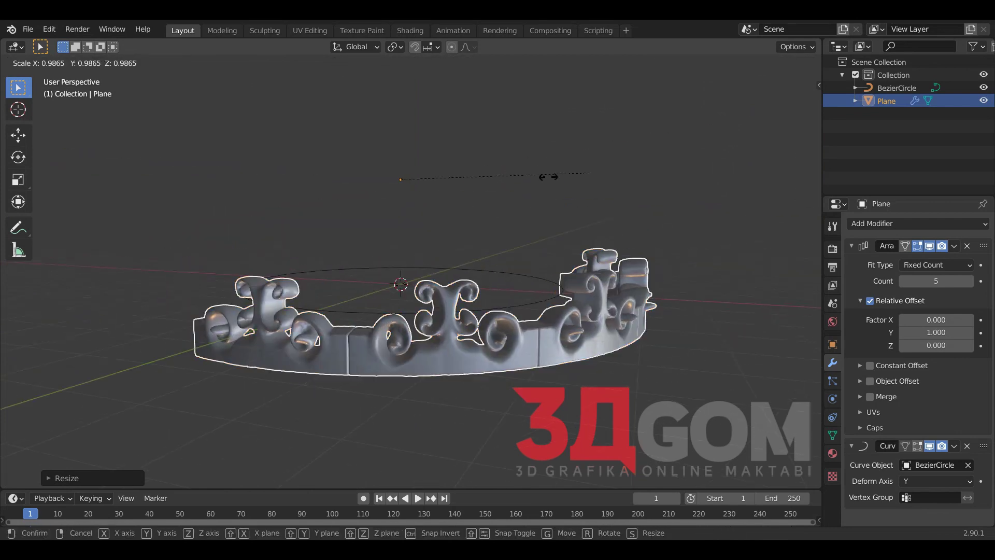
click(494, 180)
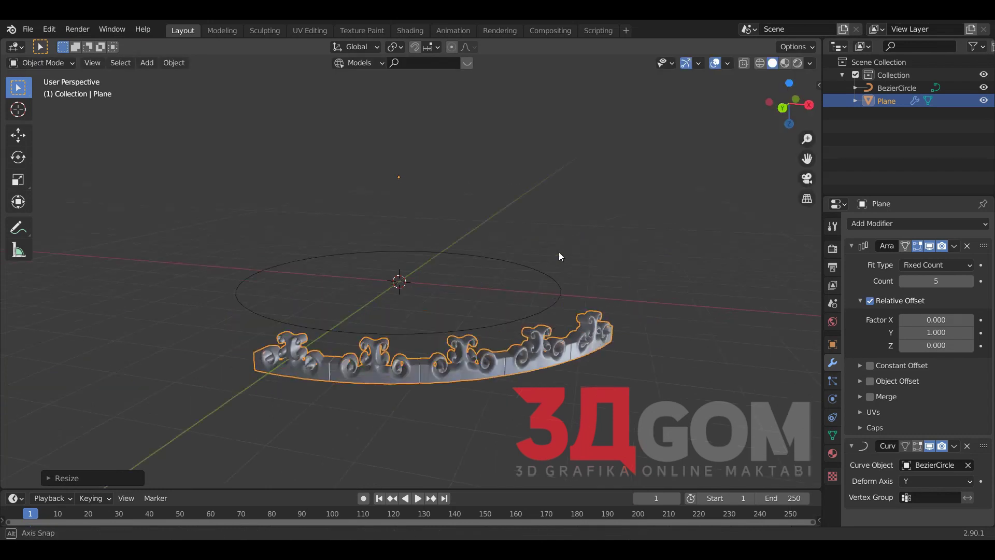
middle_drag(558, 252, 589, 274)
Lower the crown along Z and begin scaling it along X.
key(g)
key(z)
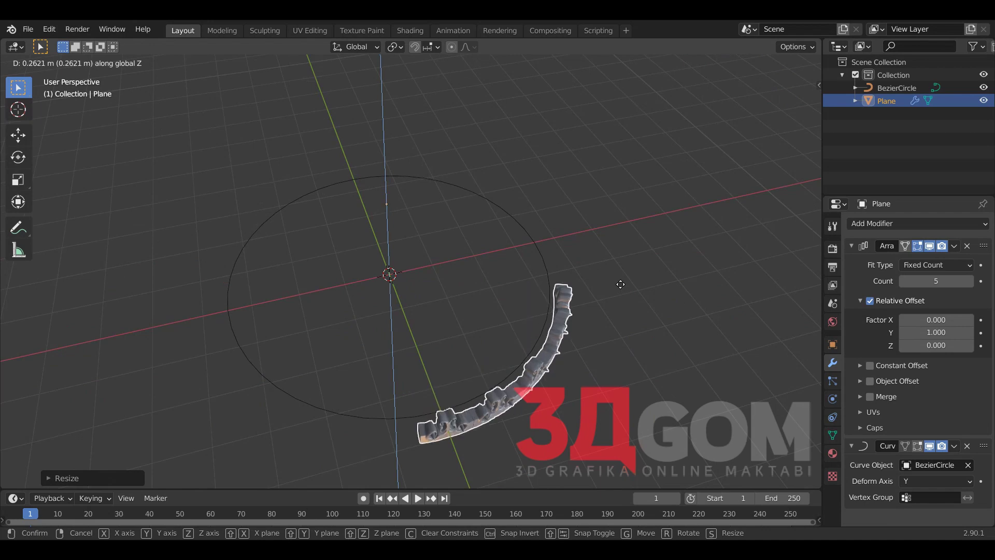
click(618, 311)
middle_drag(594, 273, 493, 216)
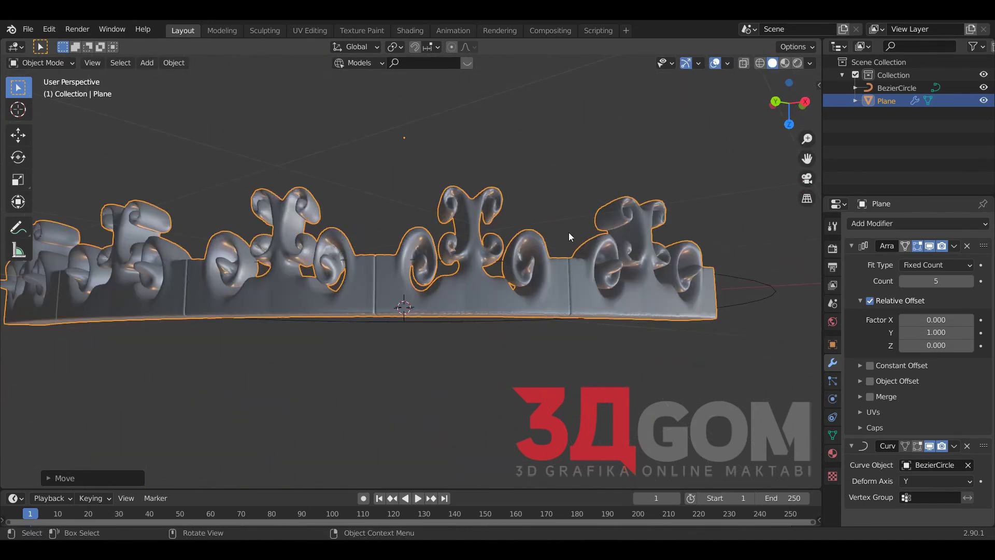
key(s)
key(x)
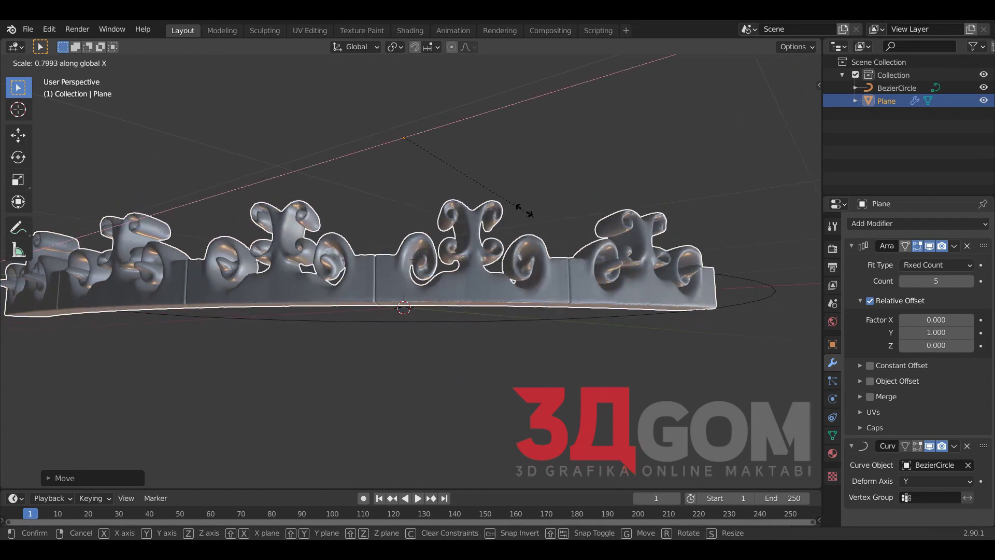
Narrow the ring along X and raise the array count to 24 to close it.
click(522, 207)
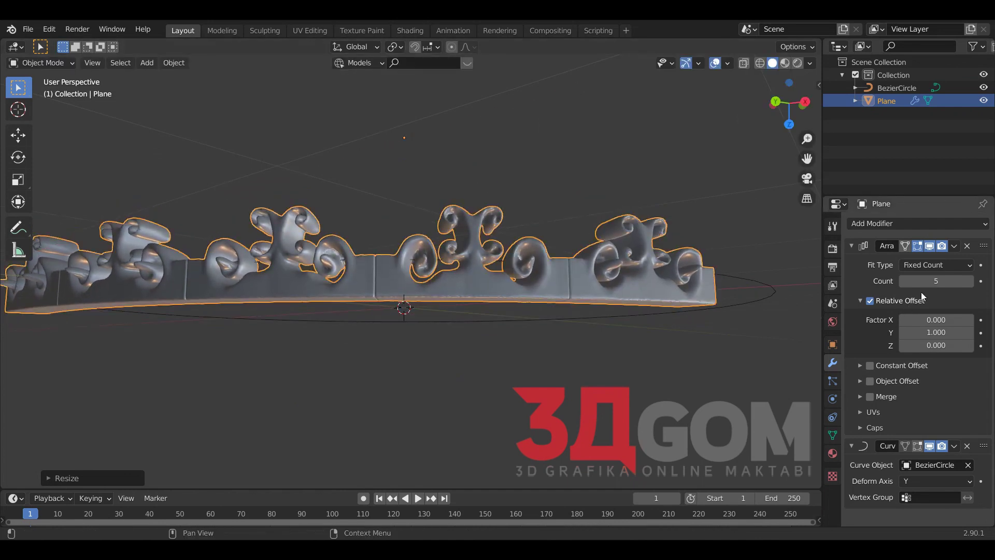
mouse_move(765, 262)
middle_down()
mouse_move(669, 247)
mouse_move(552, 254)
middle_up()
scroll(687, 282, up, 4)
scroll(734, 295, down, 4)
middle_drag(735, 294, 781, 302)
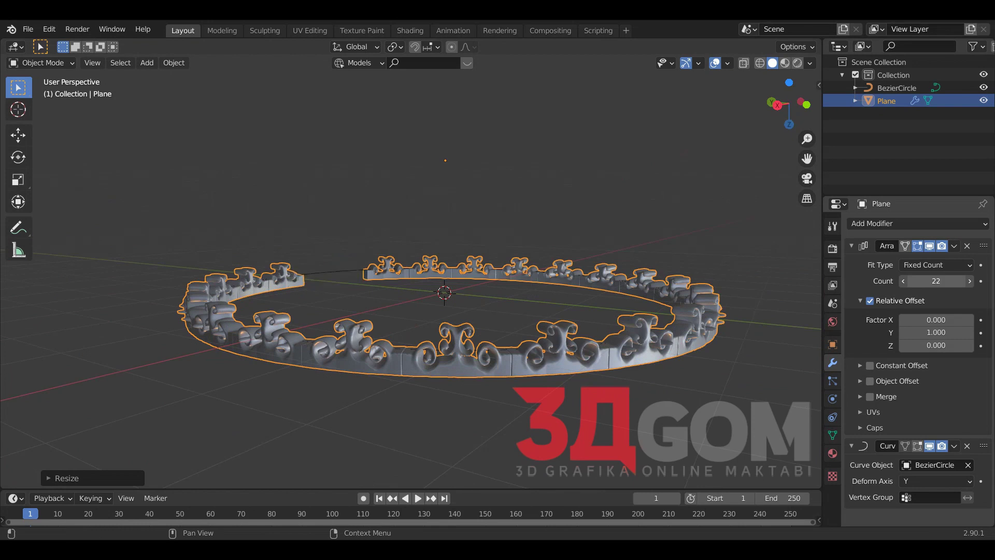
drag(936, 281, 959, 281)
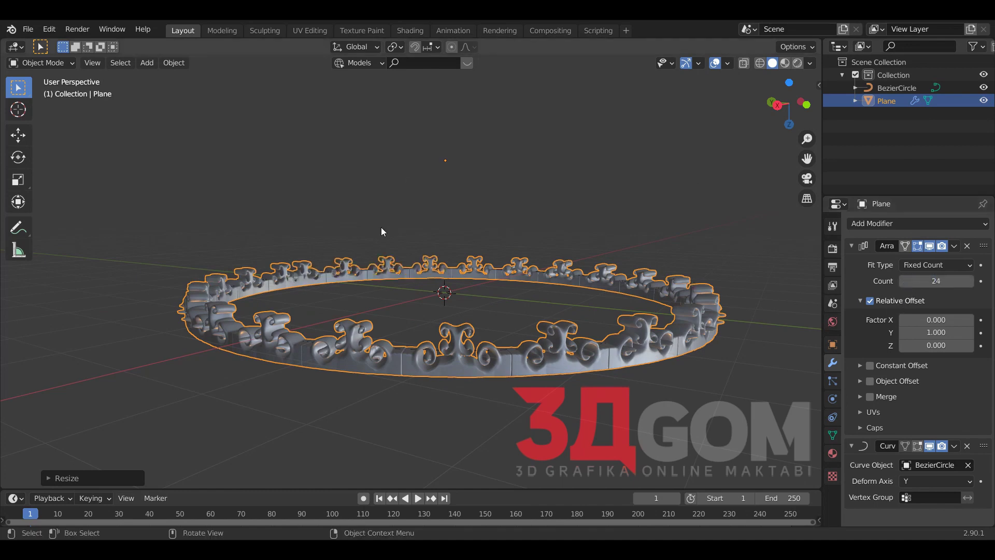
mouse_move(552, 262)
middle_down()
mouse_move(589, 236)
mouse_move(576, 192)
mouse_move(583, 273)
mouse_move(651, 254)
mouse_move(580, 226)
middle_up()
Scale the outer ornament ring evenly into a wider round band.
click(652, 247)
scroll(580, 226, up, 8)
middle_drag(469, 268, 359, 269)
scroll(428, 263, down, 8)
scroll(452, 279, up, 5)
click(452, 278)
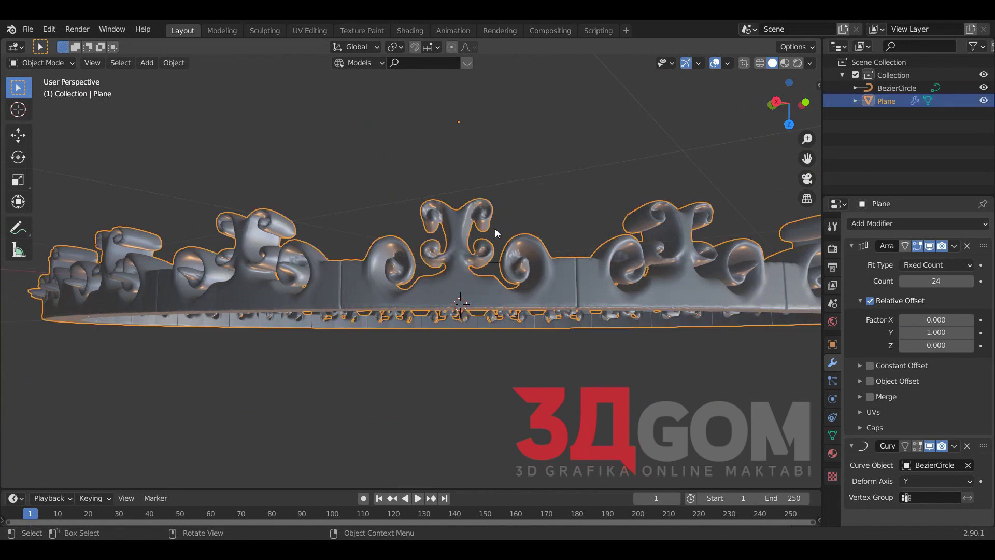
key(x)
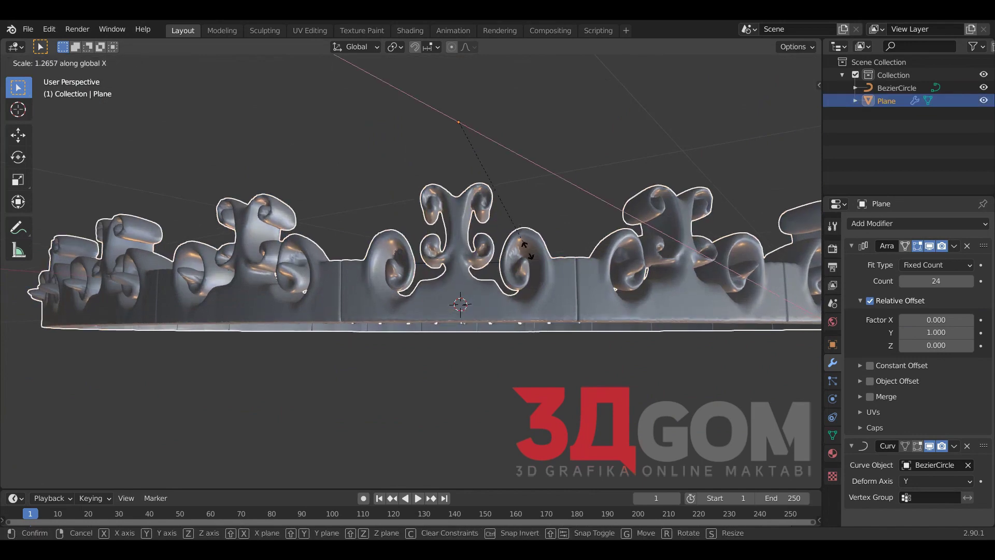
key(x)
key(x)
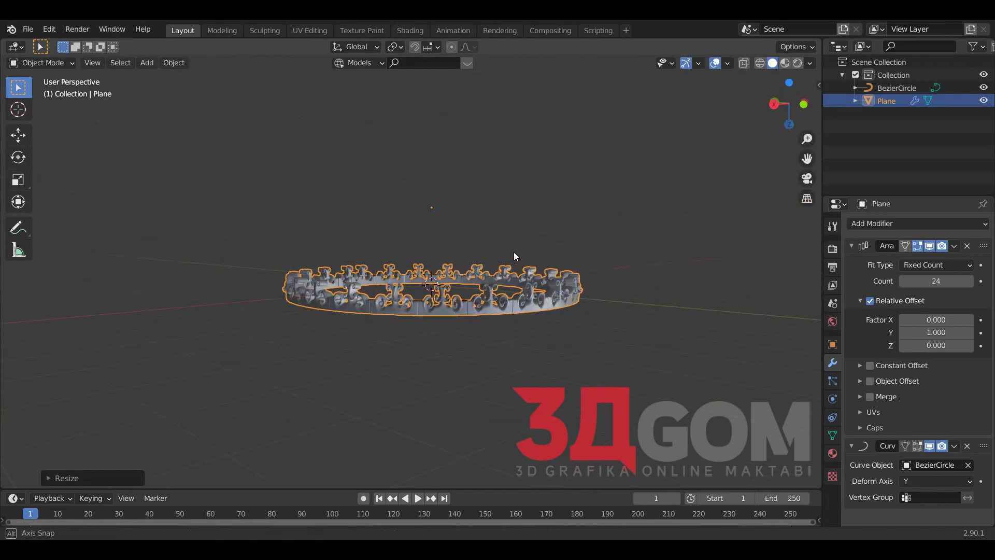
click(519, 248)
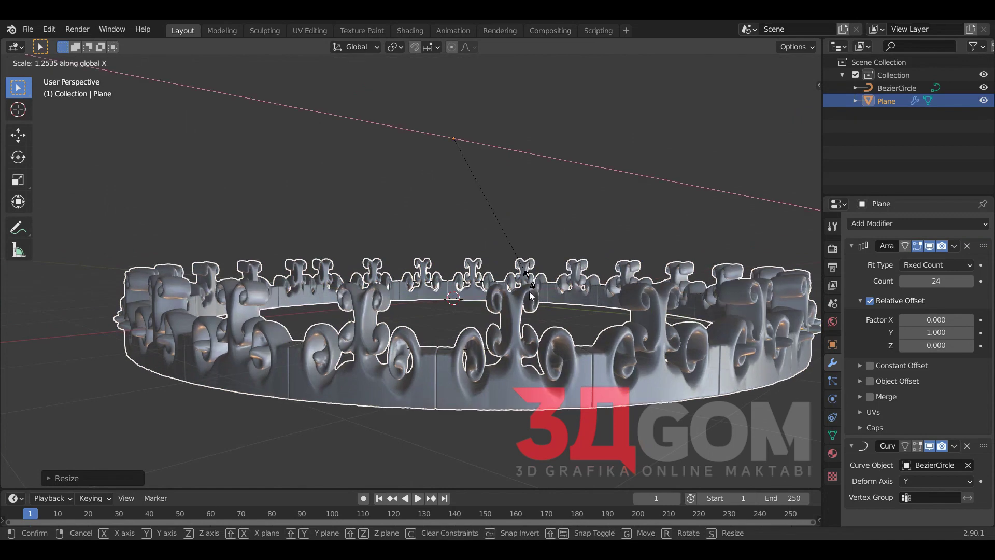
key(Escape)
scroll(523, 259, down, 3)
mouse_move(523, 259)
middle_down()
mouse_move(521, 358)
mouse_move(592, 331)
mouse_move(669, 330)
middle_up()
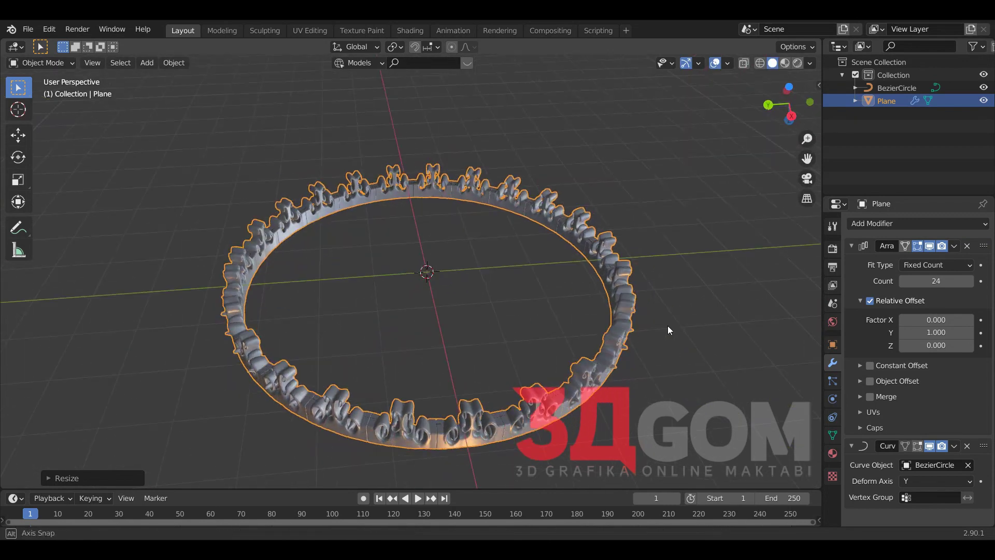
Duplicate the outer ornament ring and set the copy's array count to 12.
key(shift+d)
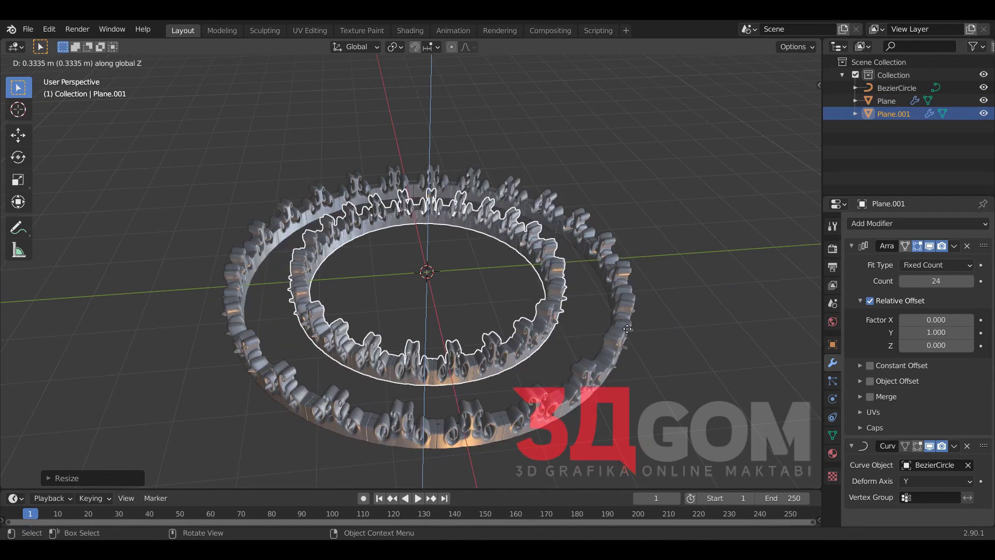
click(628, 333)
middle_drag(628, 334, 637, 329)
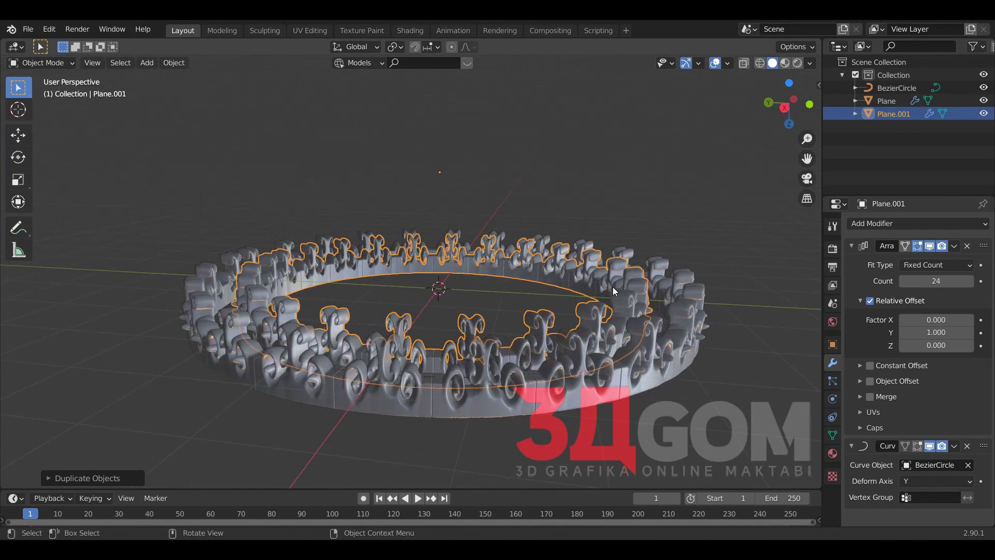
key(s)
key(x)
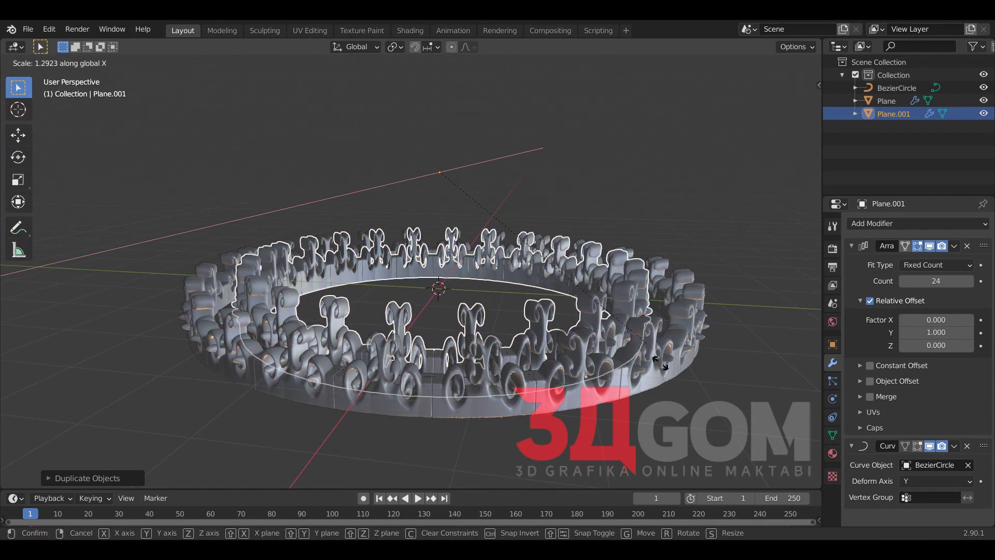
key(Escape)
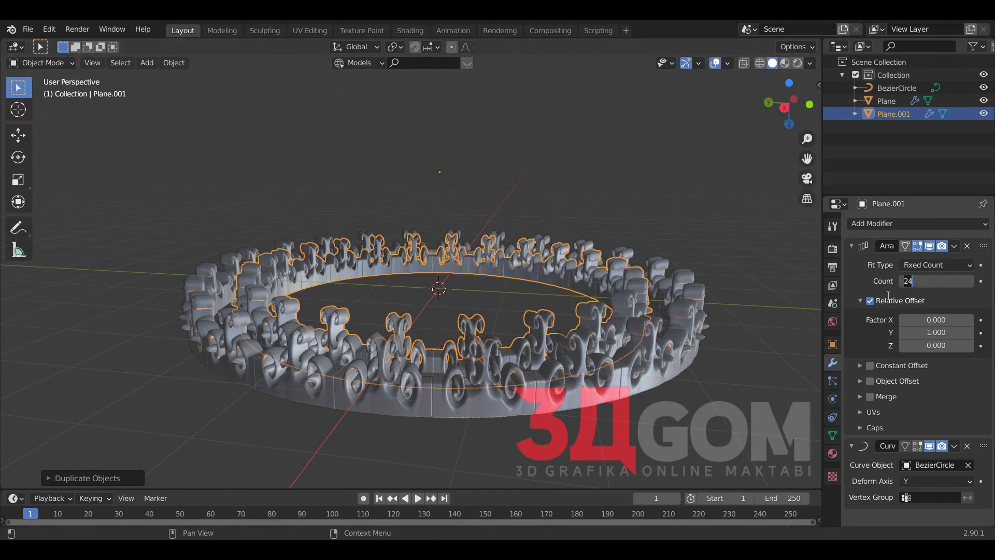
click(936, 281)
text(12)
key(Return)
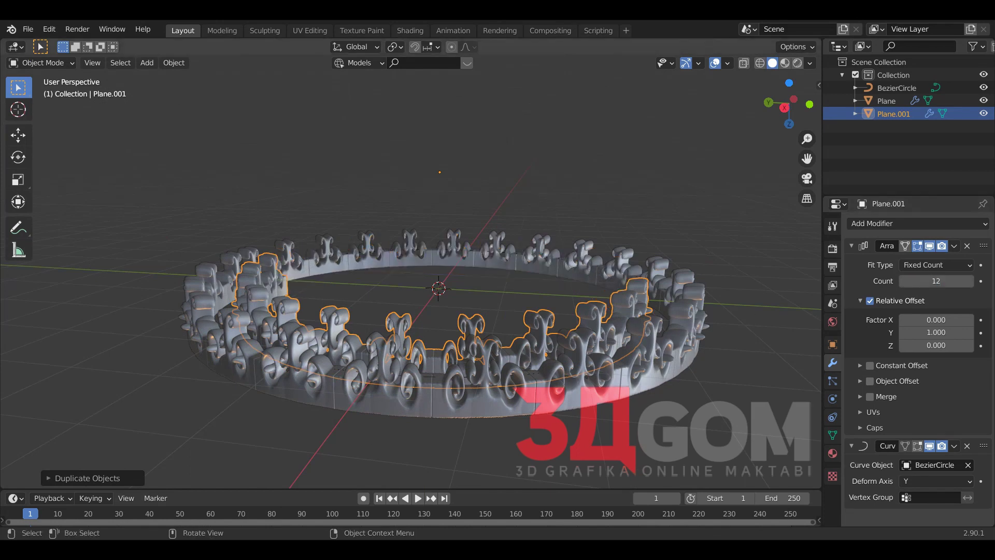
Enlarge the duplicate ring and move it vertically along Z.
key(s)
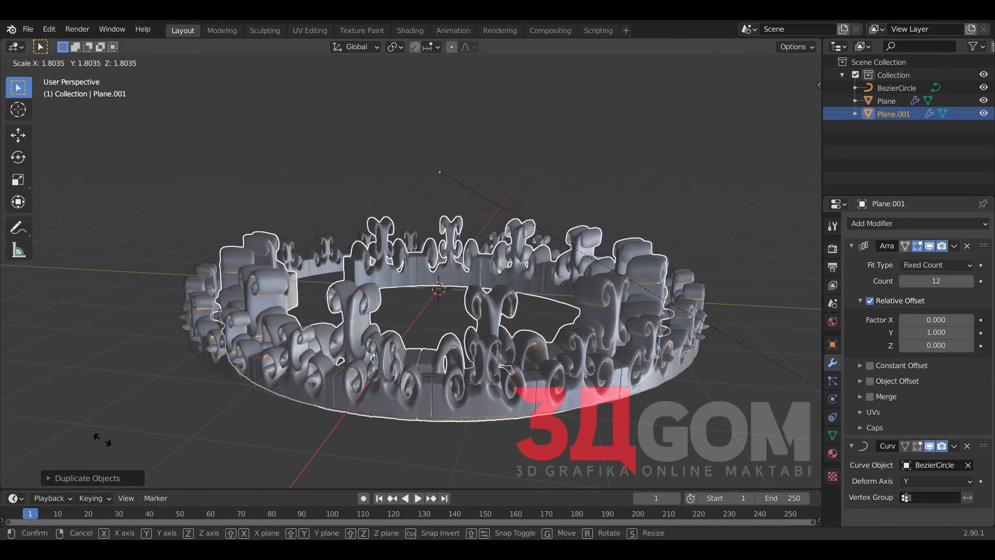
click(257, 359)
middle_drag(257, 358, 441, 369)
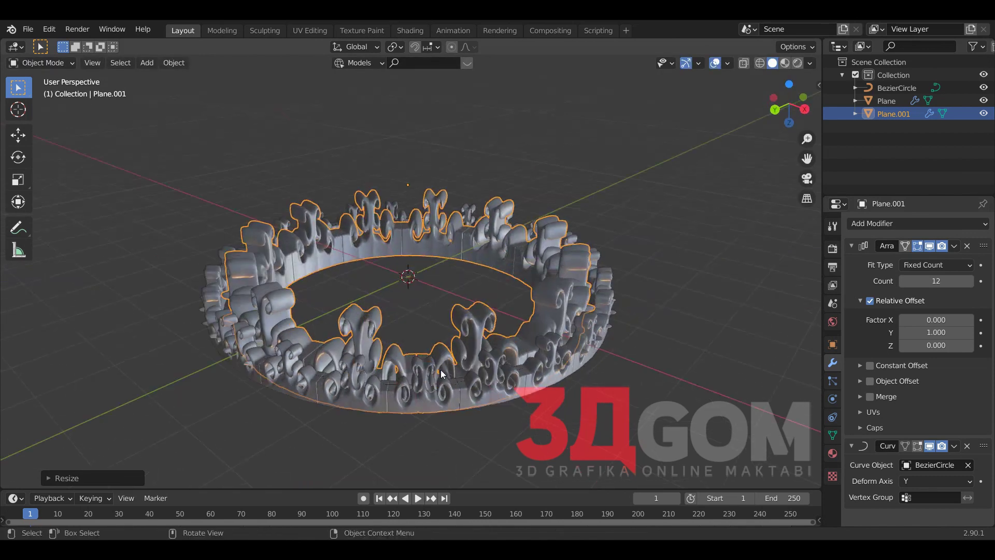
key(z)
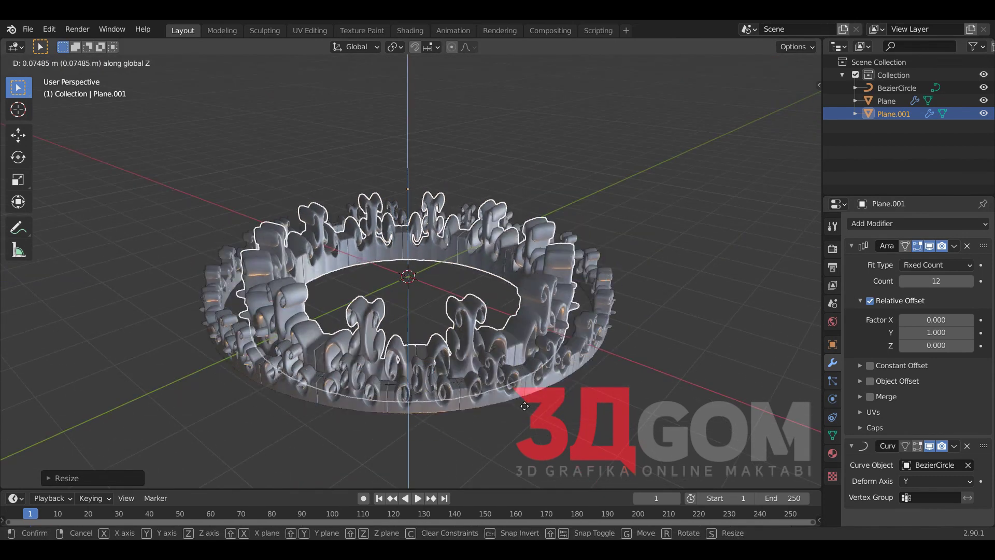
click(530, 403)
middle_drag(529, 402, 496, 332)
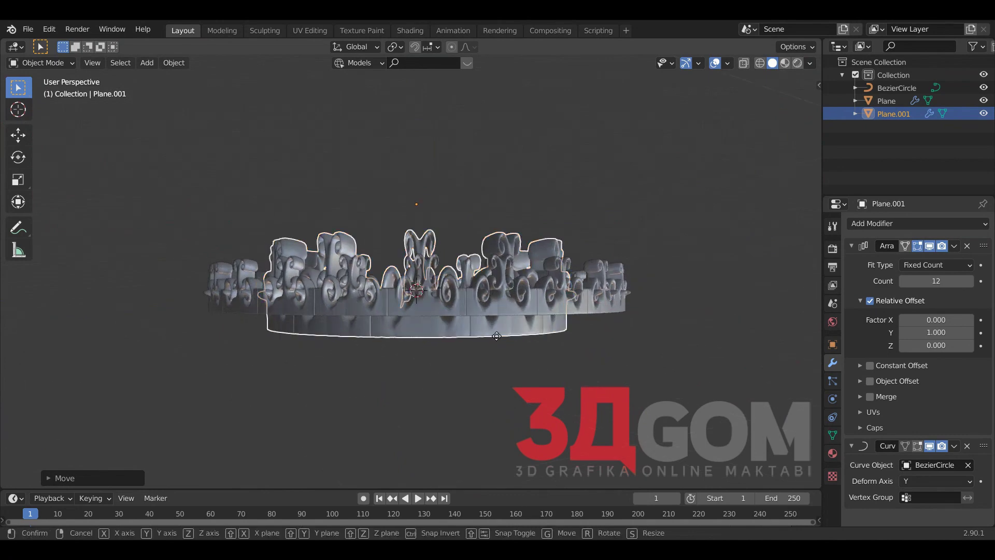
Reposition the taller ring along X and adjust its X width.
key(g)
key(z)
key(y)
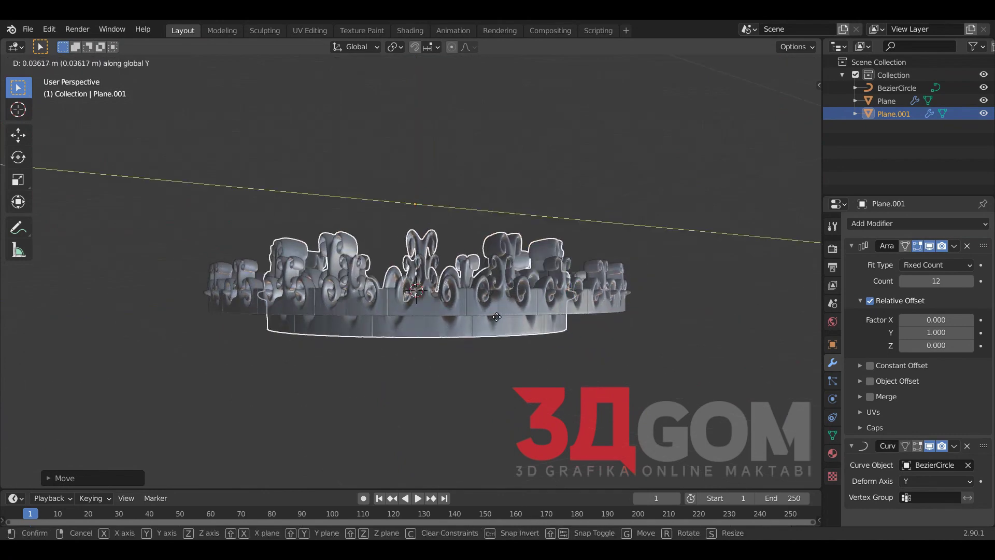
key(x)
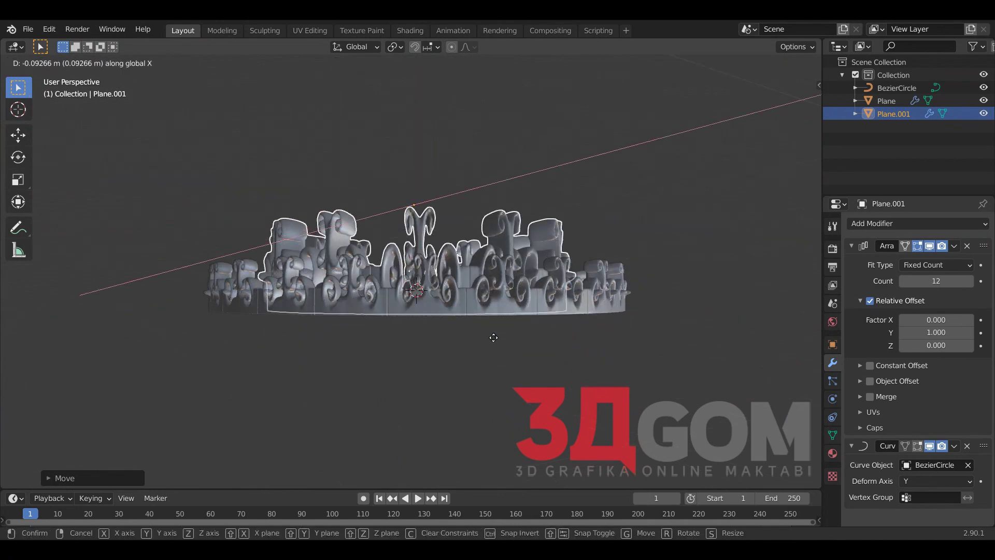
click(494, 337)
middle_drag(493, 337, 590, 348)
key(s)
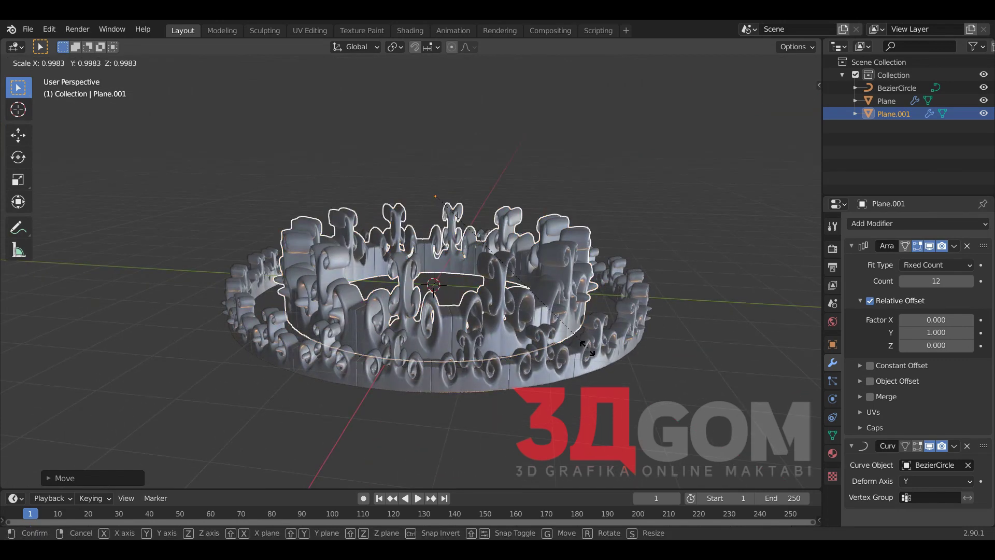
key(x)
click(545, 337)
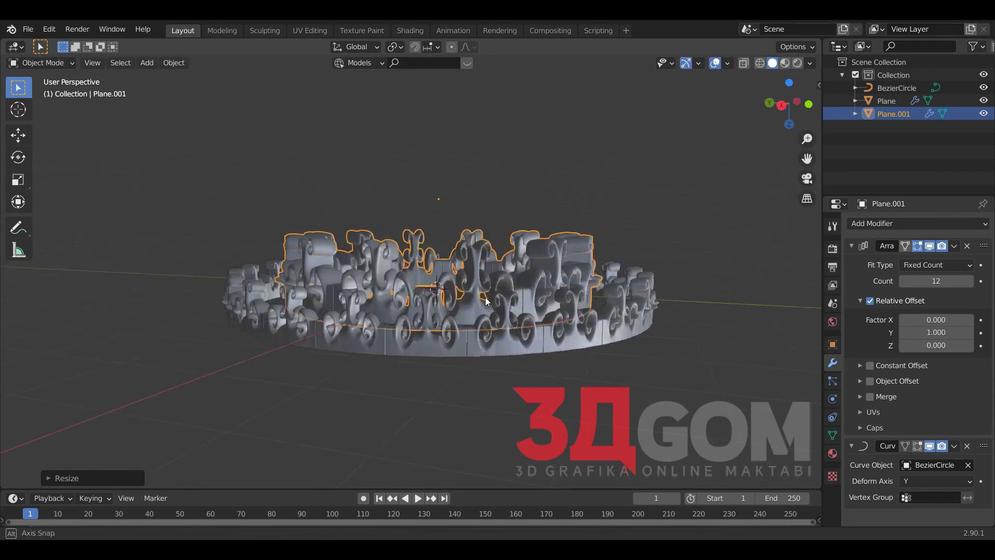
middle_drag(545, 337, 449, 312)
key(alt+a)
scroll(515, 339, up, 5)
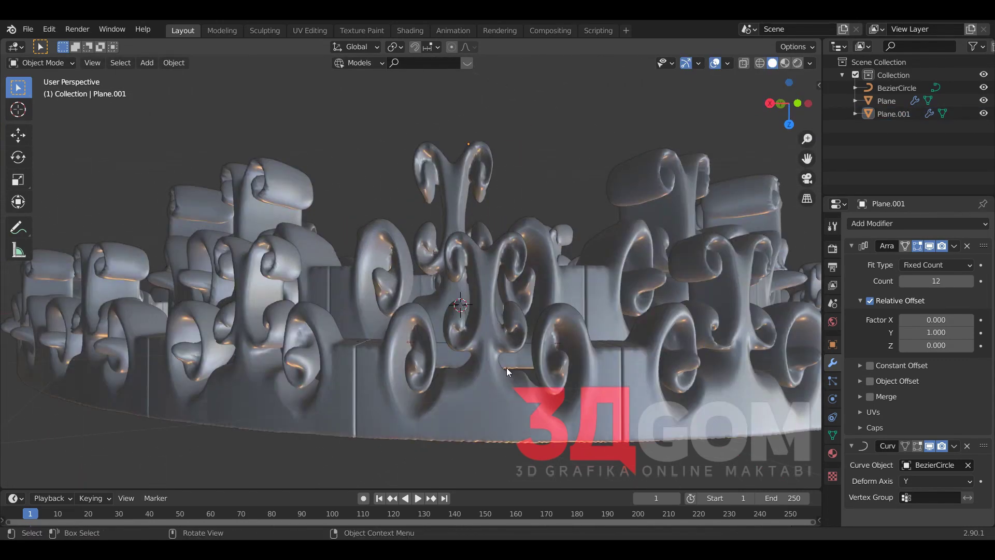
Nudge Plane.001 slightly along X, then clear the selection.
click(509, 422)
click(610, 315)
key(g)
key(x)
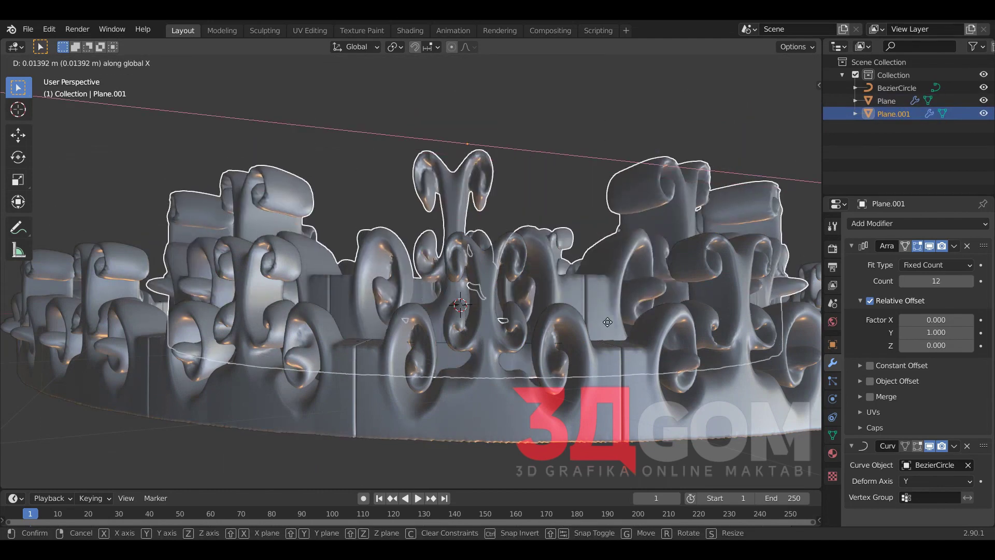
click(607, 322)
scroll(524, 303, down, 2)
middle_drag(525, 303, 549, 324)
scroll(550, 324, down, 3)
key(alt+a)
Orbit and zoom around the crown to review both ornament rings.
mouse_move(612, 361)
middle_down()
mouse_move(517, 355)
mouse_move(558, 458)
mouse_move(505, 302)
mouse_move(482, 279)
mouse_move(356, 287)
mouse_move(312, 321)
mouse_move(373, 322)
mouse_move(357, 284)
mouse_move(319, 335)
middle_up()
scroll(505, 303, up, 3)
scroll(505, 303, up, 2)
scroll(356, 288, down, 5)
scroll(312, 320, up, 3)
scroll(359, 322, up, 3)
scroll(356, 284, down, 5)
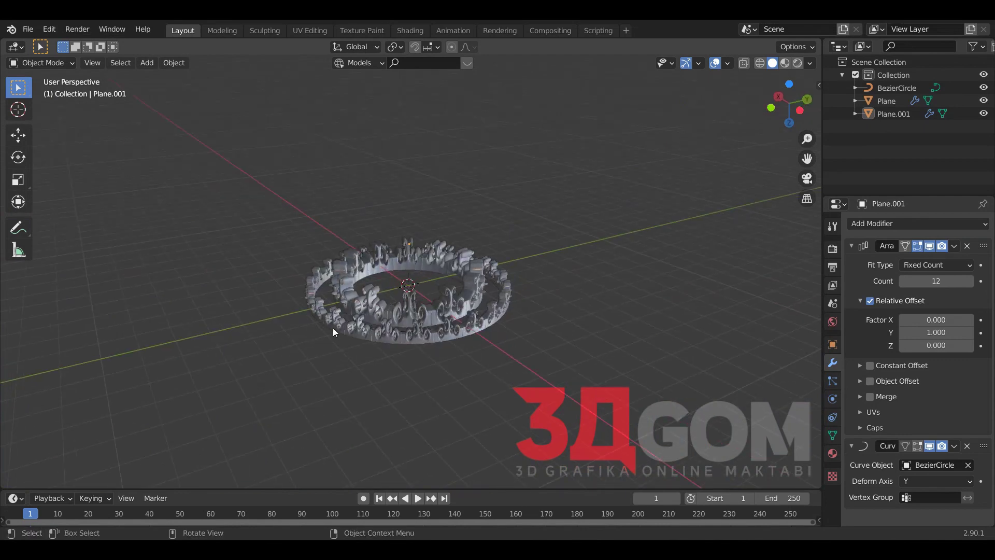
scroll(418, 331, up, 2)
mouse_move(382, 399)
middle_down()
mouse_move(449, 280)
mouse_move(433, 244)
middle_up()
scroll(441, 315, up, 2)
scroll(434, 245, up, 2)
mouse_move(402, 301)
middle_down()
mouse_move(297, 271)
mouse_move(264, 275)
middle_up()
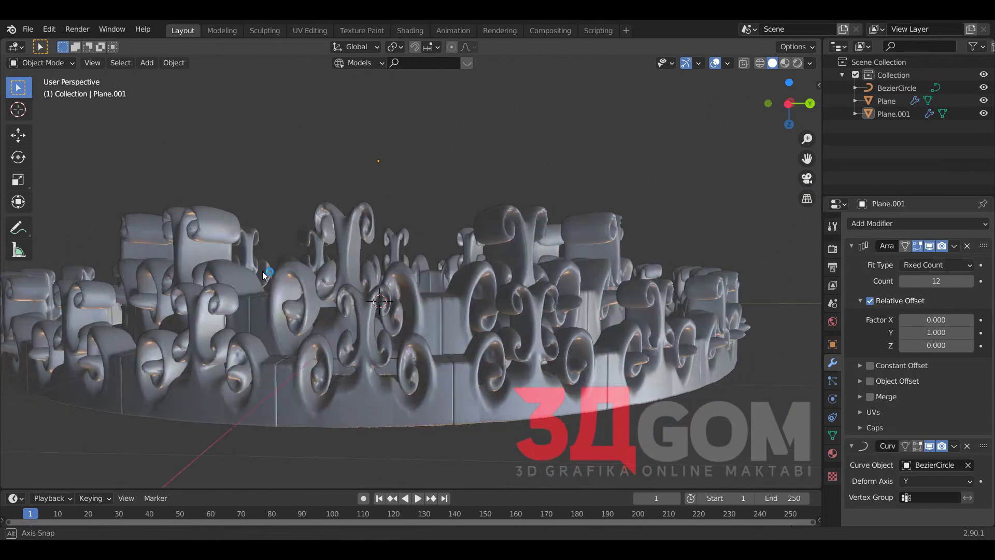
scroll(262, 272, down, 3)
scroll(381, 319, down, 3)
mouse_move(381, 319)
middle_down()
mouse_move(361, 393)
mouse_move(507, 339)
mouse_move(435, 313)
mouse_move(397, 369)
middle_up()
scroll(435, 313, up, 4)
scroll(435, 313, down, 3)
scroll(436, 313, down, 1)
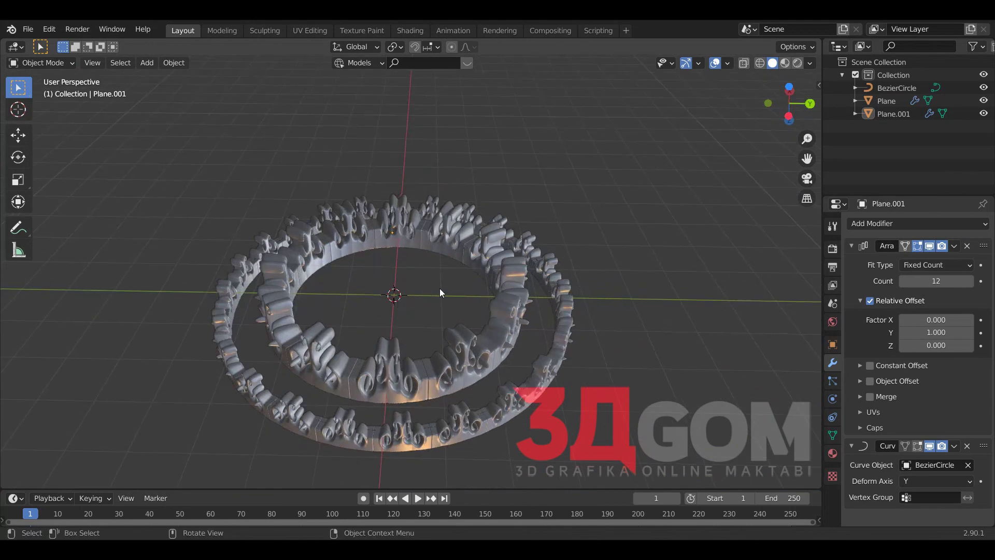
click(465, 269)
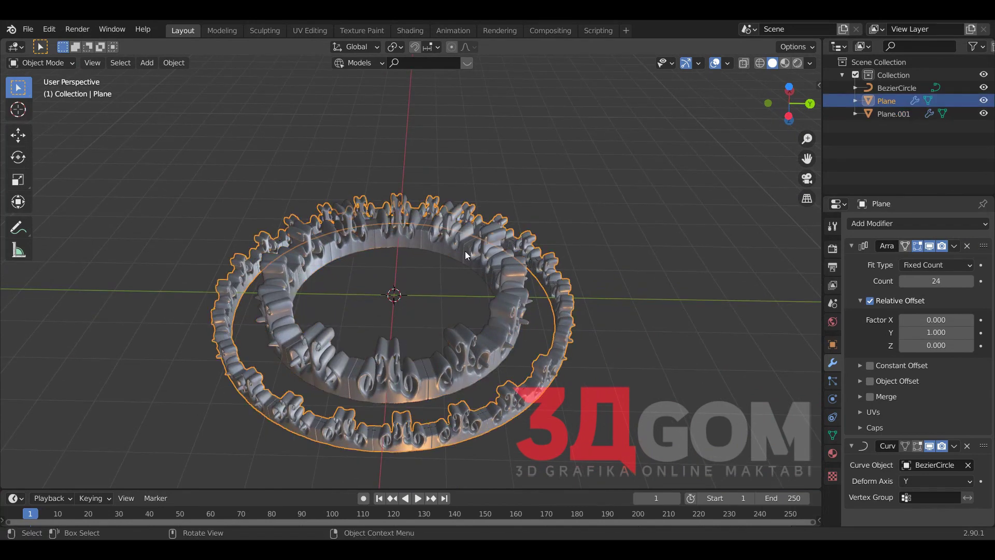
click(464, 254)
middle_drag(464, 254, 588, 254)
drag(551, 283, 576, 253)
click(577, 253)
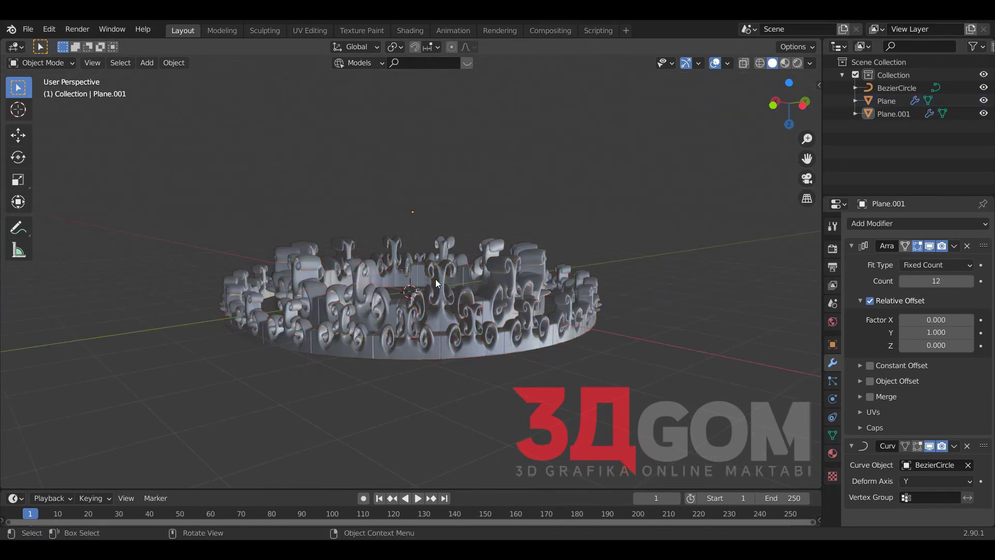
scroll(440, 279, up, 4)
scroll(439, 279, up, 5)
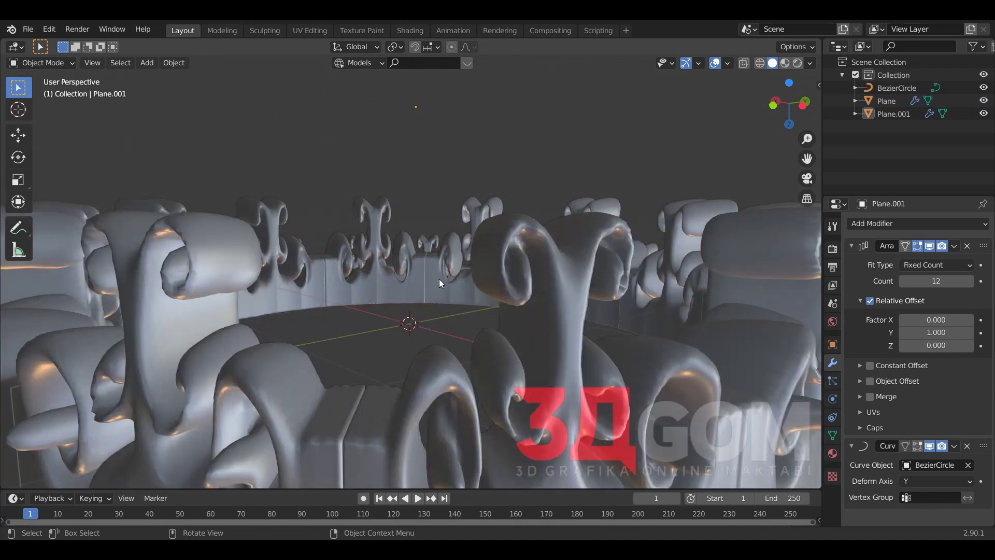
scroll(439, 279, down, 3)
scroll(439, 279, down, 4)
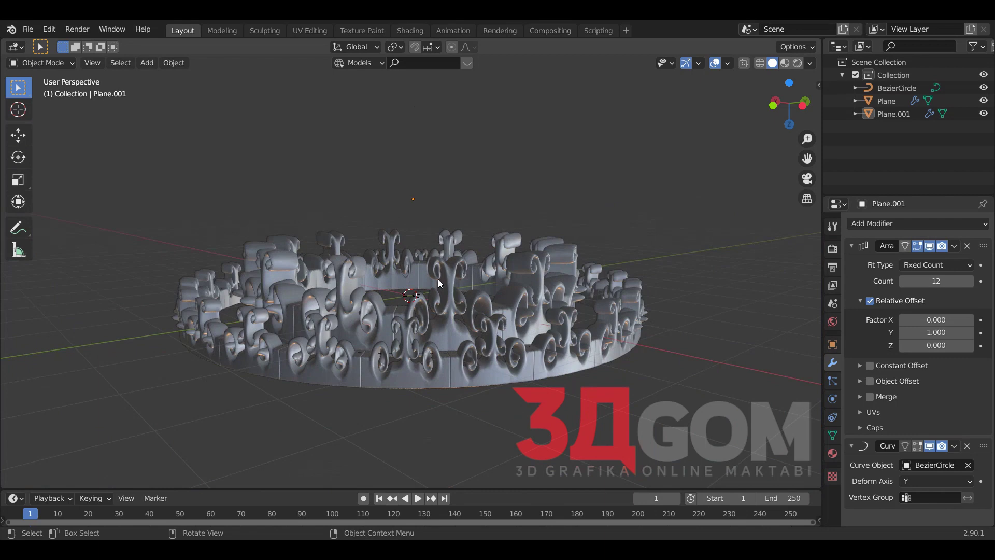
mouse_move(438, 278)
middle_down()
mouse_move(491, 247)
mouse_move(463, 281)
mouse_move(488, 309)
mouse_move(545, 313)
mouse_move(459, 319)
middle_up()
scroll(460, 279, up, 4)
scroll(465, 278, up, 3)
scroll(464, 279, down, 7)
click(465, 278)
scroll(447, 307, up, 1)
click(447, 311)
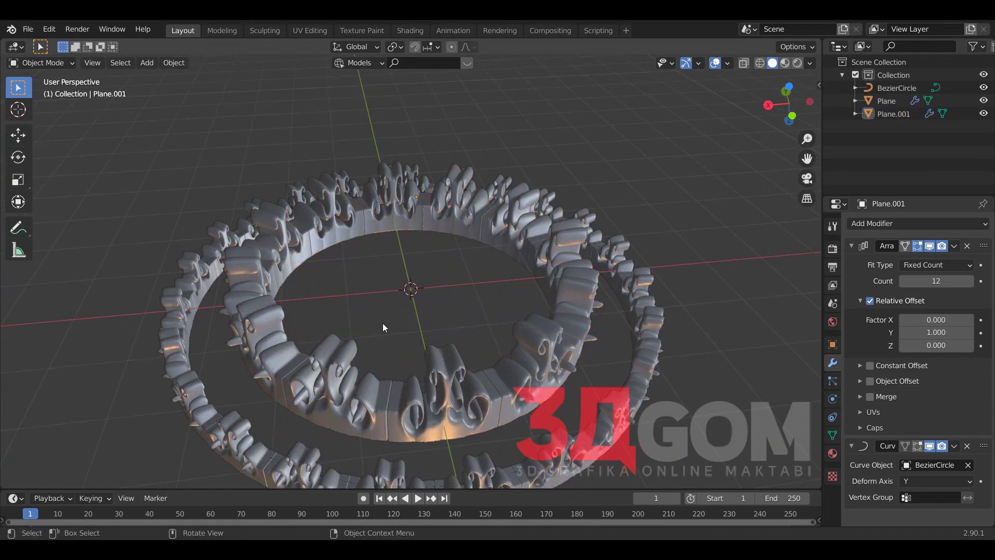
drag(312, 293, 309, 294)
mouse_move(303, 294)
middle_down()
mouse_move(382, 246)
mouse_move(310, 238)
mouse_move(226, 251)
mouse_move(266, 269)
middle_up()
scroll(378, 275, up, 3)
scroll(268, 270, up, 3)
scroll(467, 307, down, 3)
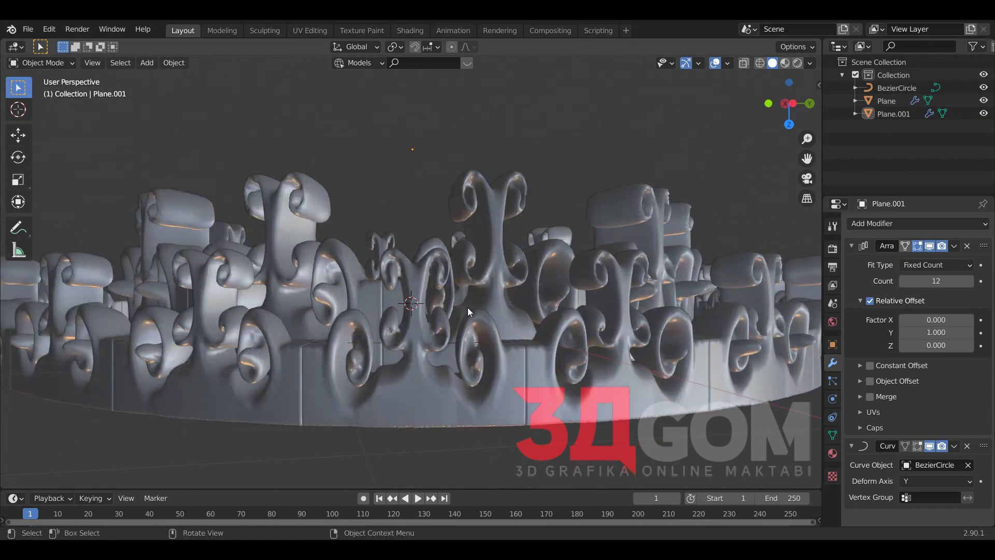
scroll(468, 307, up, 3)
middle_drag(468, 307, 486, 312)
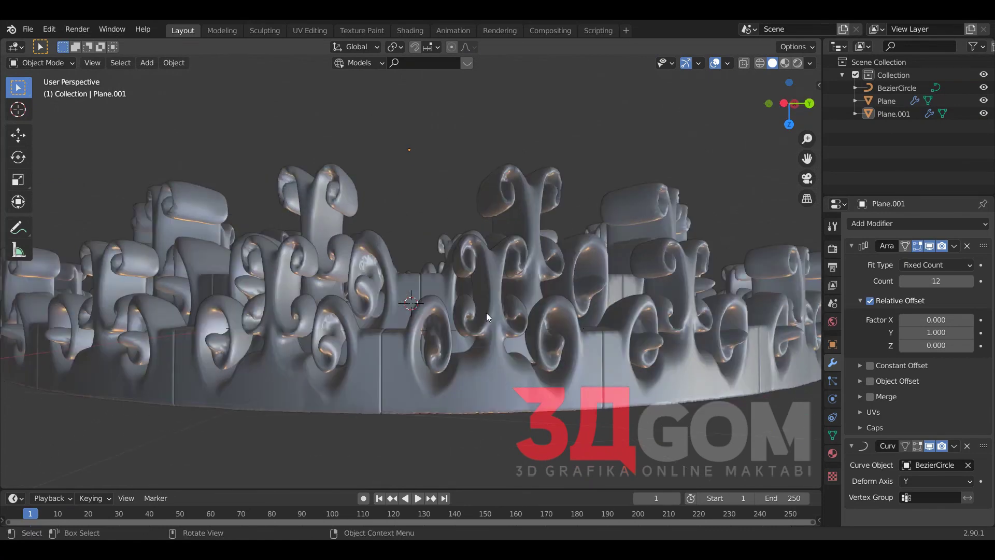